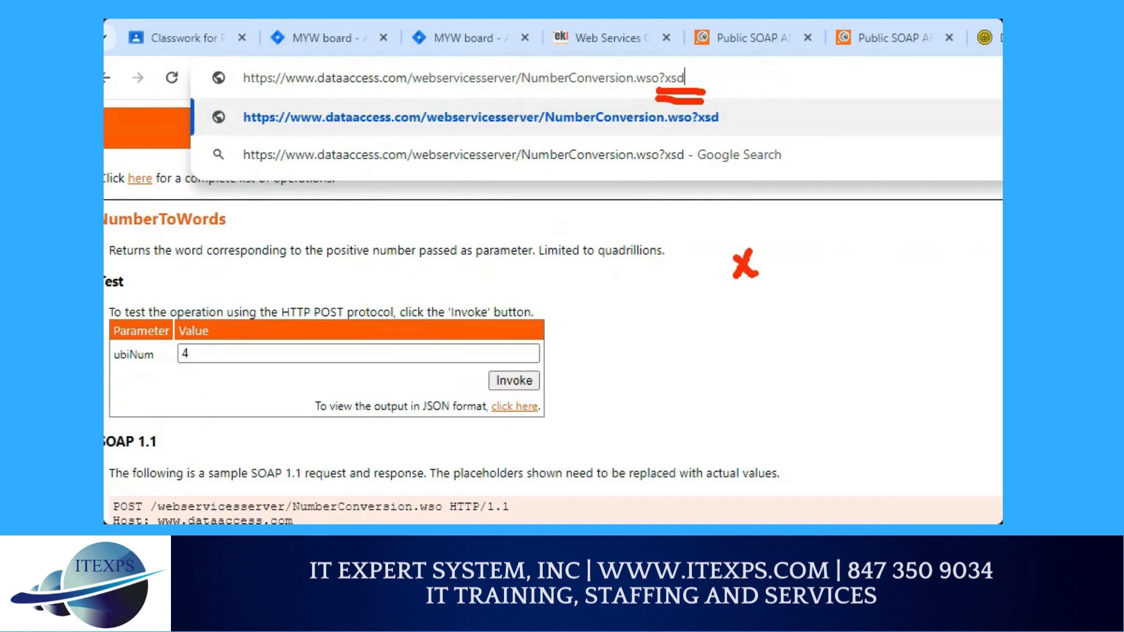
Step: Load the NumberConversion.wso?xsd address in the browser
{"action": "left_click_drag", "start_coordinate": [807, 226], "coordinate": [800, 260]}
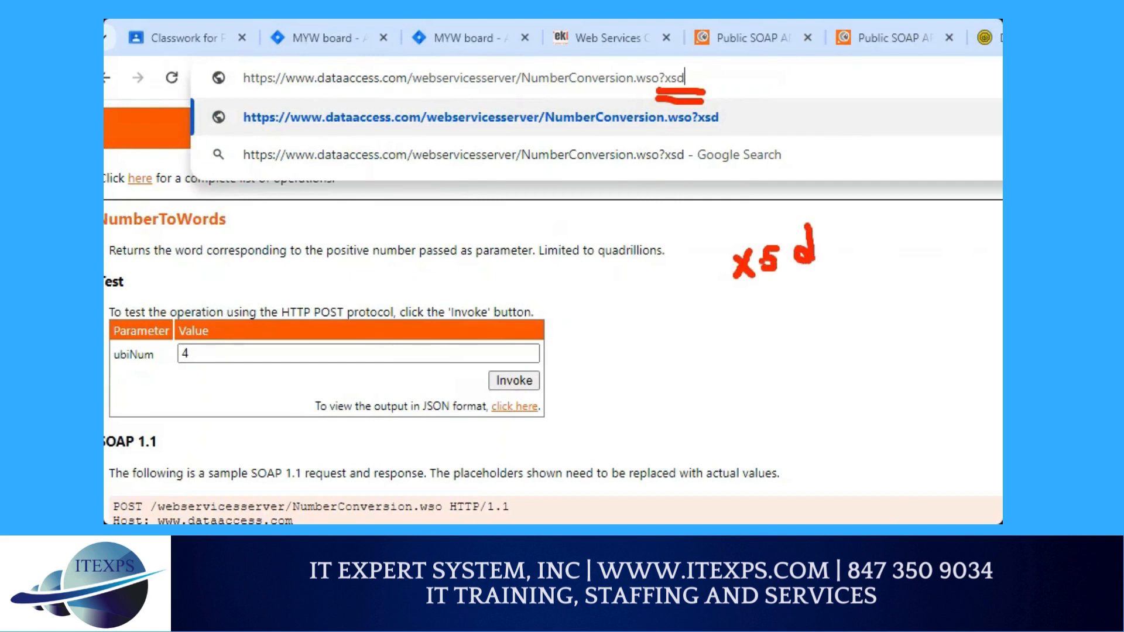
{"action": "mouse_move", "coordinate": [703, 258]}
{"action": "left_mouse_down"}
{"action": "mouse_move", "coordinate": [719, 233]}
{"action": "mouse_move", "coordinate": [716, 276]}
{"action": "left_mouse_up"}
{"action": "left_click", "coordinate": [713, 291]}
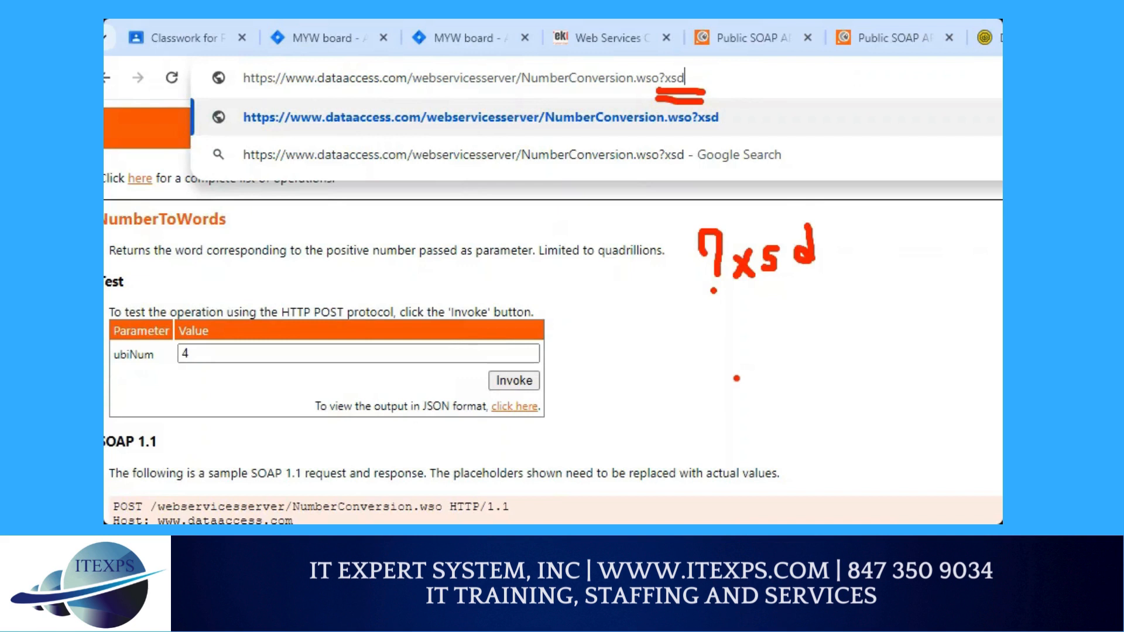
{"action": "key", "text": "Return"}
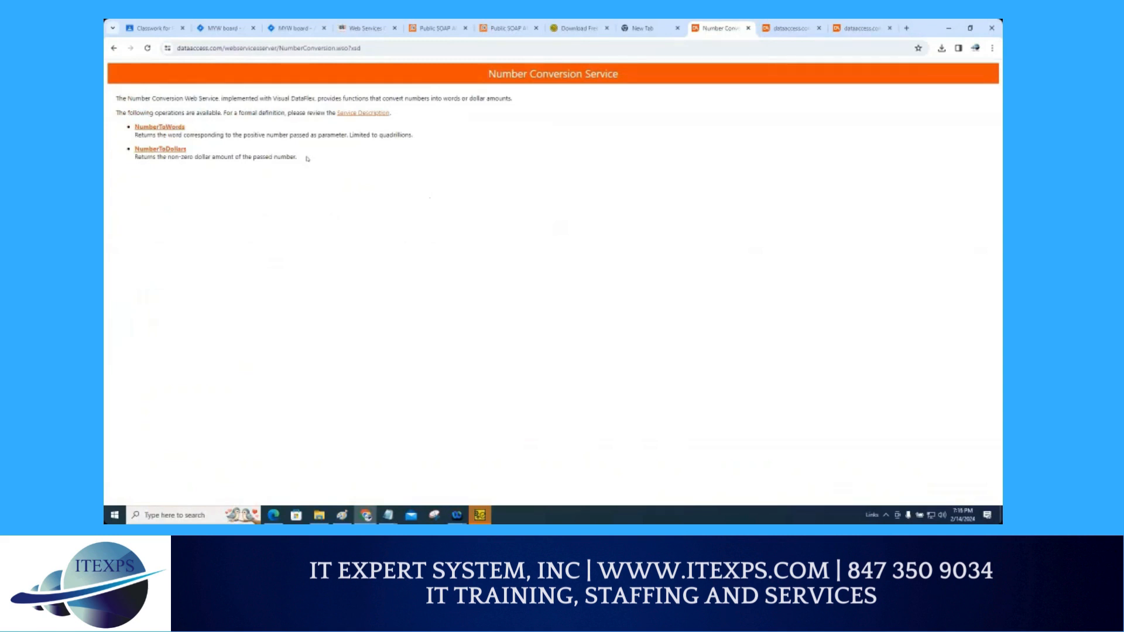
Step: Change the address query from xsd to wsdl and open the NumberConversion service's WSDL document
{"action": "double_click", "coordinate": [355, 50]}
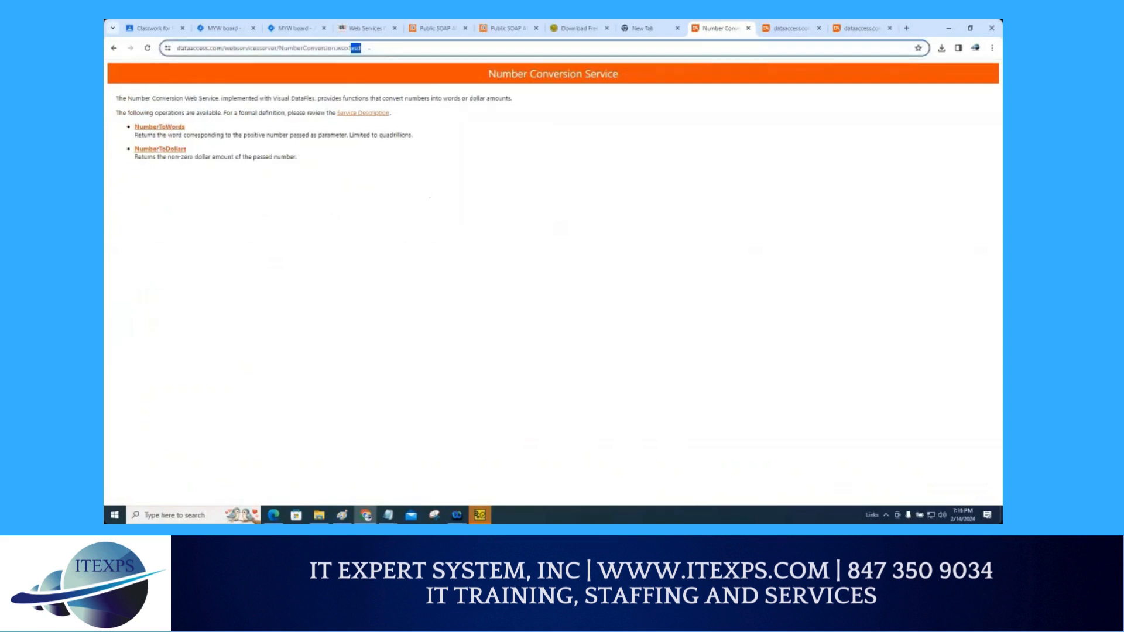
{"action": "type", "text": "wsdl"}
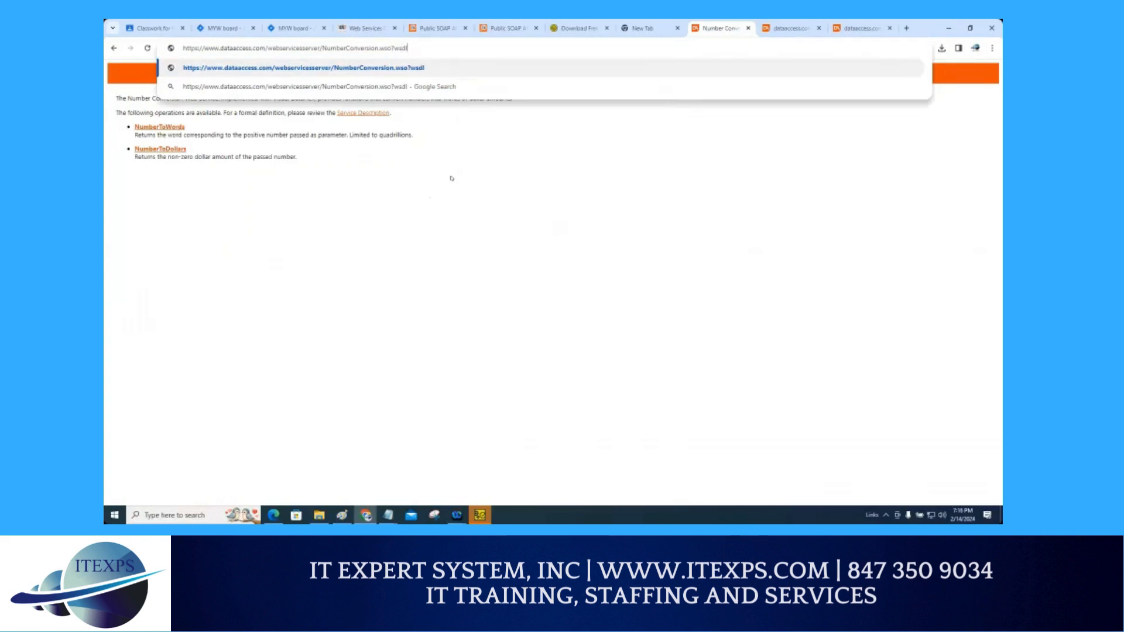
{"action": "key", "text": "Return"}
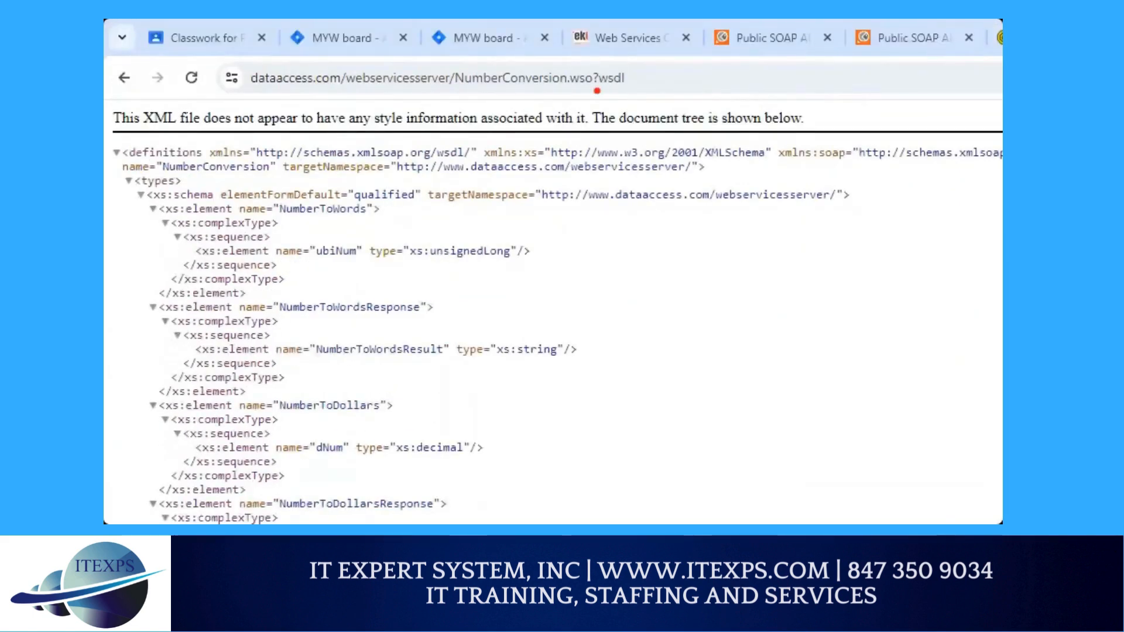
Step: Scroll through the WSDL document to examine its binding operations and service port addresses
{"action": "left_click_drag", "start_coordinate": [596, 90], "coordinate": [643, 93]}
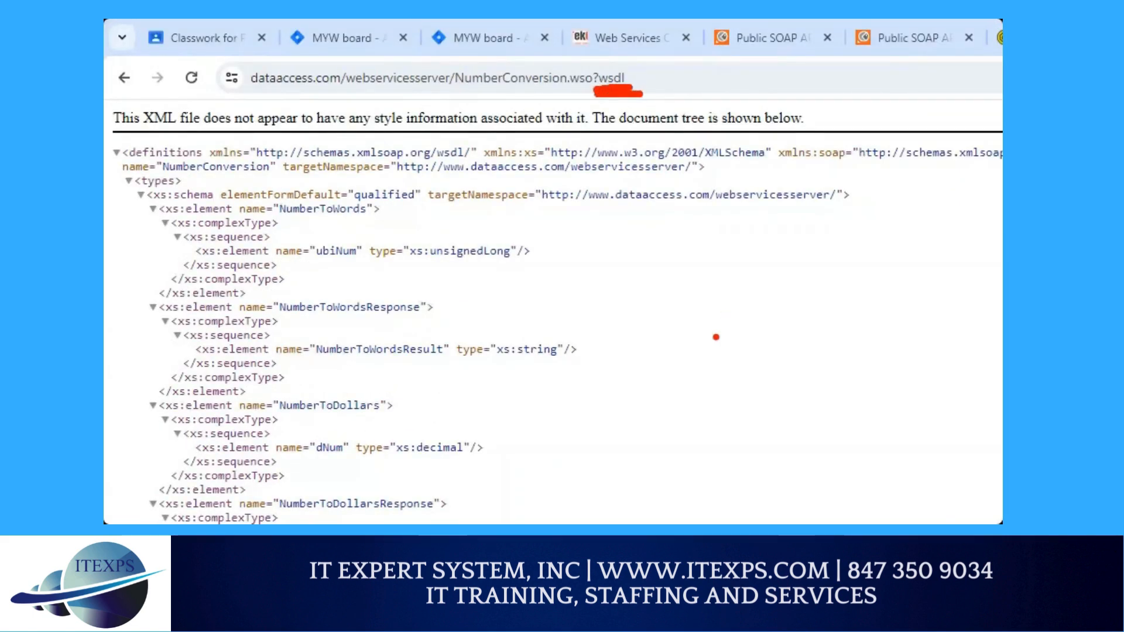
{"action": "left_click_drag", "start_coordinate": [702, 319], "coordinate": [724, 361]}
{"action": "left_click", "coordinate": [721, 373]}
{"action": "mouse_move", "coordinate": [736, 322]}
{"action": "left_mouse_down"}
{"action": "mouse_move", "coordinate": [748, 343]}
{"action": "mouse_move", "coordinate": [761, 321]}
{"action": "mouse_move", "coordinate": [784, 332]}
{"action": "mouse_move", "coordinate": [775, 341]}
{"action": "left_mouse_up"}
{"action": "mouse_move", "coordinate": [813, 294]}
{"action": "left_mouse_down"}
{"action": "mouse_move", "coordinate": [807, 326]}
{"action": "mouse_move", "coordinate": [817, 332]}
{"action": "left_mouse_up"}
{"action": "left_click_drag", "start_coordinate": [837, 293], "coordinate": [844, 329]}
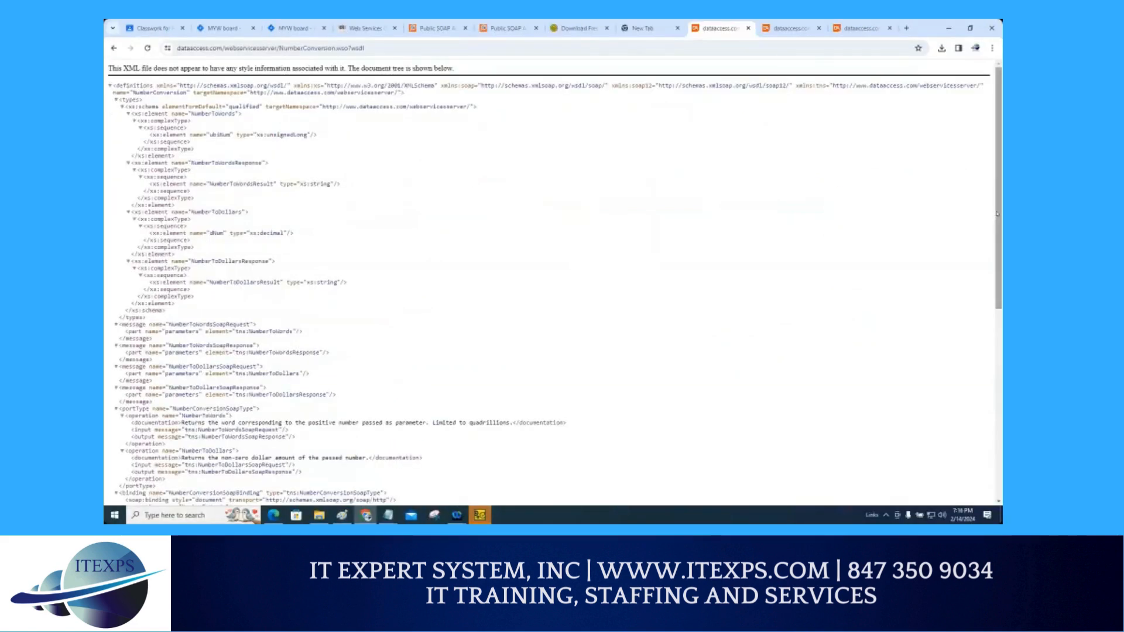
{"action": "left_click_drag", "start_coordinate": [997, 215], "coordinate": [935, 454]}
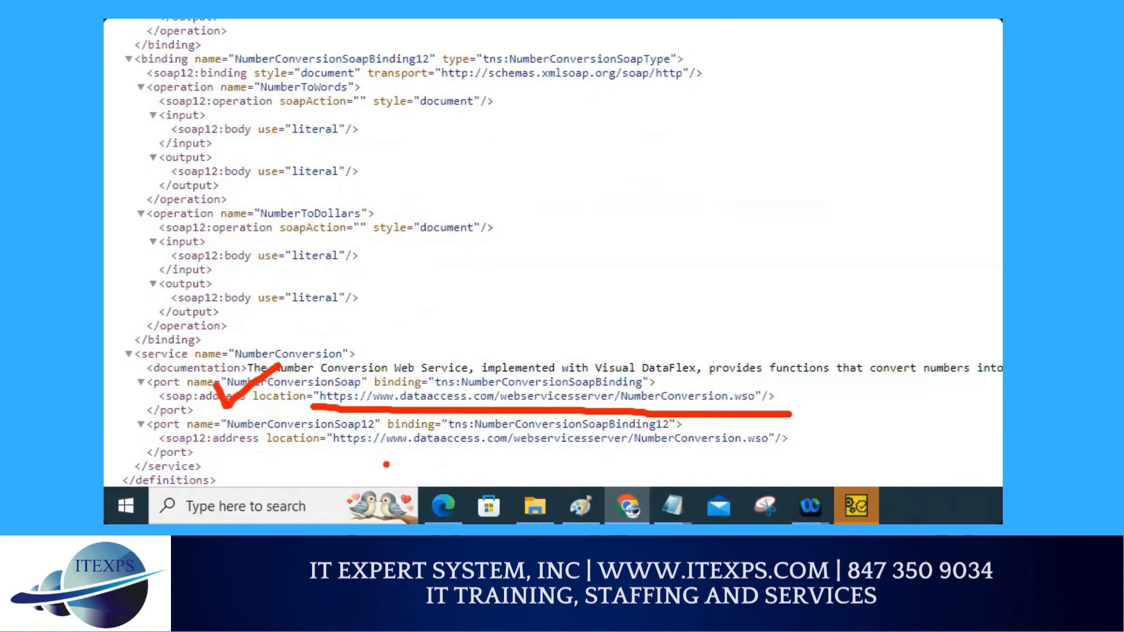
{"action": "mouse_move", "coordinate": [404, 374]}
{"action": "left_mouse_down"}
{"action": "mouse_move", "coordinate": [468, 334]}
{"action": "mouse_move", "coordinate": [516, 362]}
{"action": "left_mouse_up"}
{"action": "left_click_drag", "start_coordinate": [563, 391], "coordinate": [632, 386]}
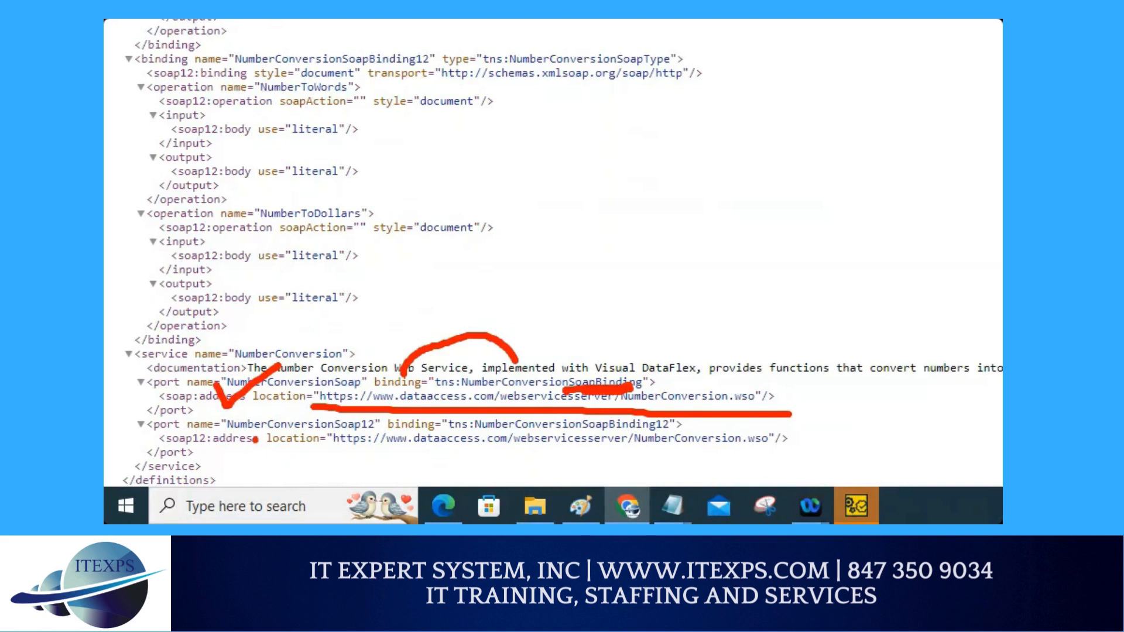
{"action": "mouse_move", "coordinate": [179, 195]}
{"action": "left_mouse_down"}
{"action": "mouse_move", "coordinate": [136, 214]}
{"action": "mouse_move", "coordinate": [183, 237]}
{"action": "mouse_move", "coordinate": [199, 194]}
{"action": "mouse_move", "coordinate": [184, 193]}
{"action": "left_mouse_up"}
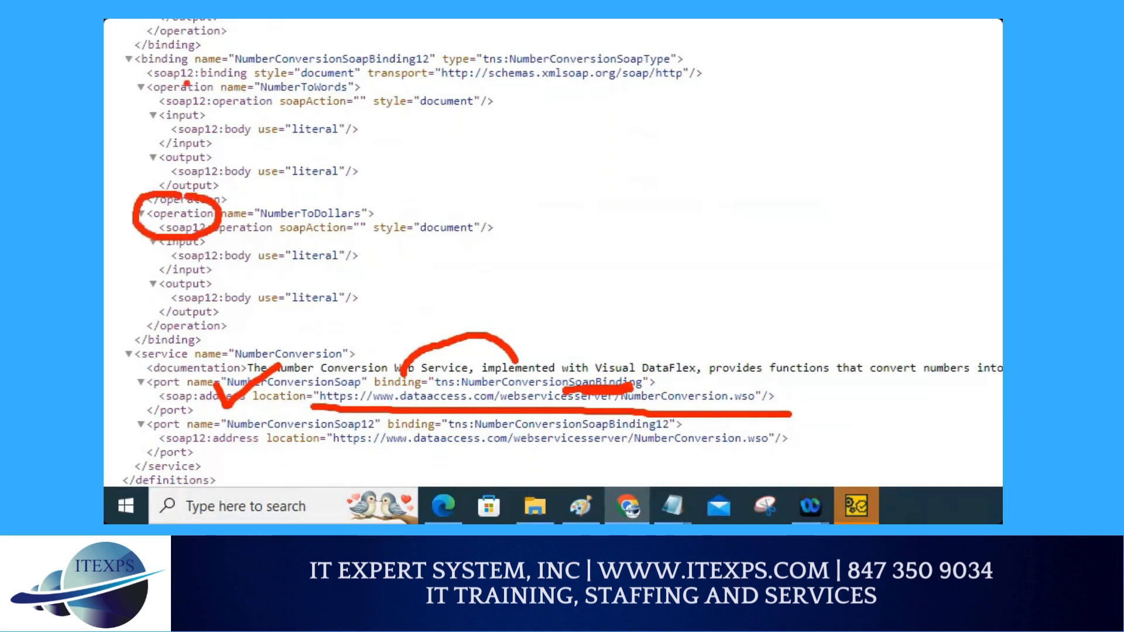
{"action": "mouse_move", "coordinate": [189, 74]}
{"action": "left_mouse_down"}
{"action": "mouse_move", "coordinate": [151, 73]}
{"action": "mouse_move", "coordinate": [208, 104]}
{"action": "mouse_move", "coordinate": [196, 66]}
{"action": "left_mouse_up"}
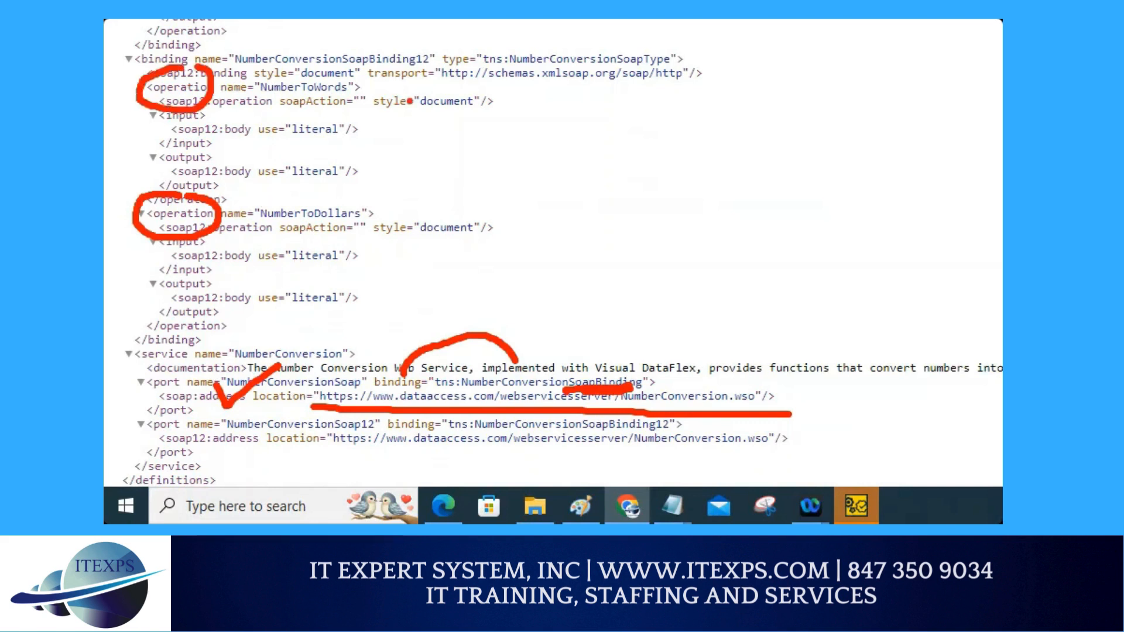
{"action": "left_click_drag", "start_coordinate": [384, 112], "coordinate": [488, 120]}
{"action": "left_click_drag", "start_coordinate": [379, 249], "coordinate": [458, 250]}
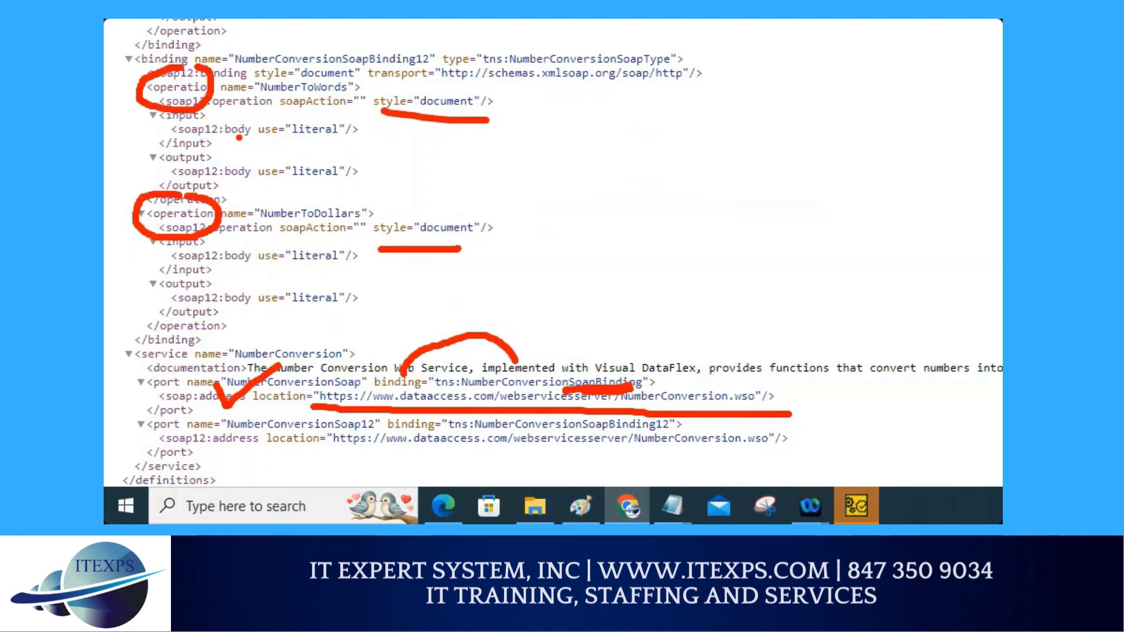
{"action": "left_click_drag", "start_coordinate": [237, 136], "coordinate": [291, 139]}
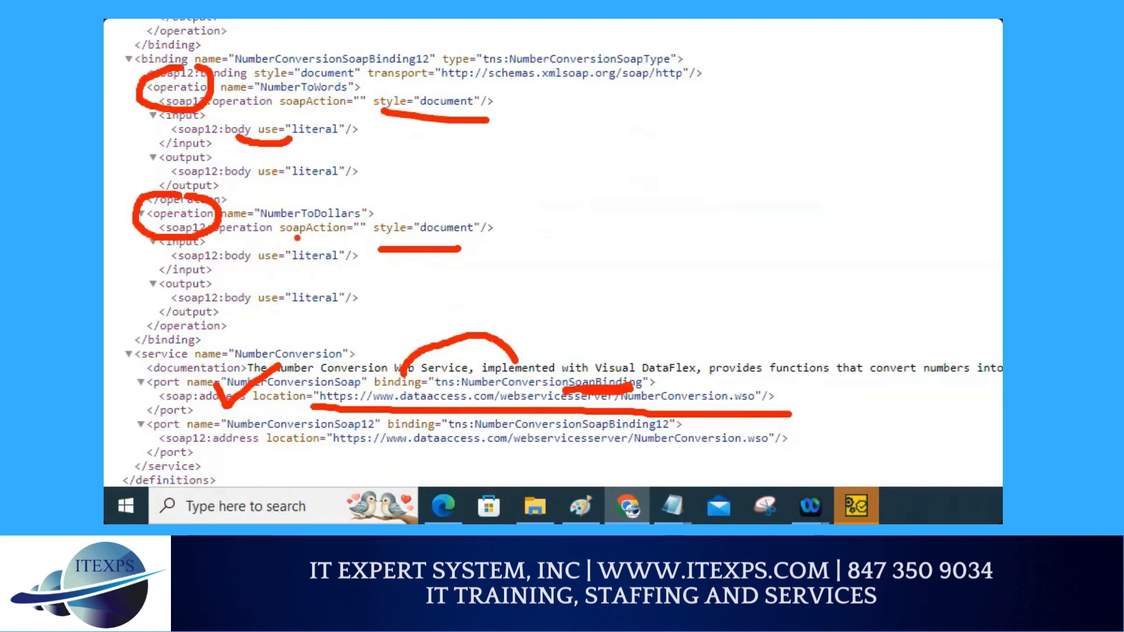
{"action": "left_click_drag", "start_coordinate": [278, 238], "coordinate": [332, 237]}
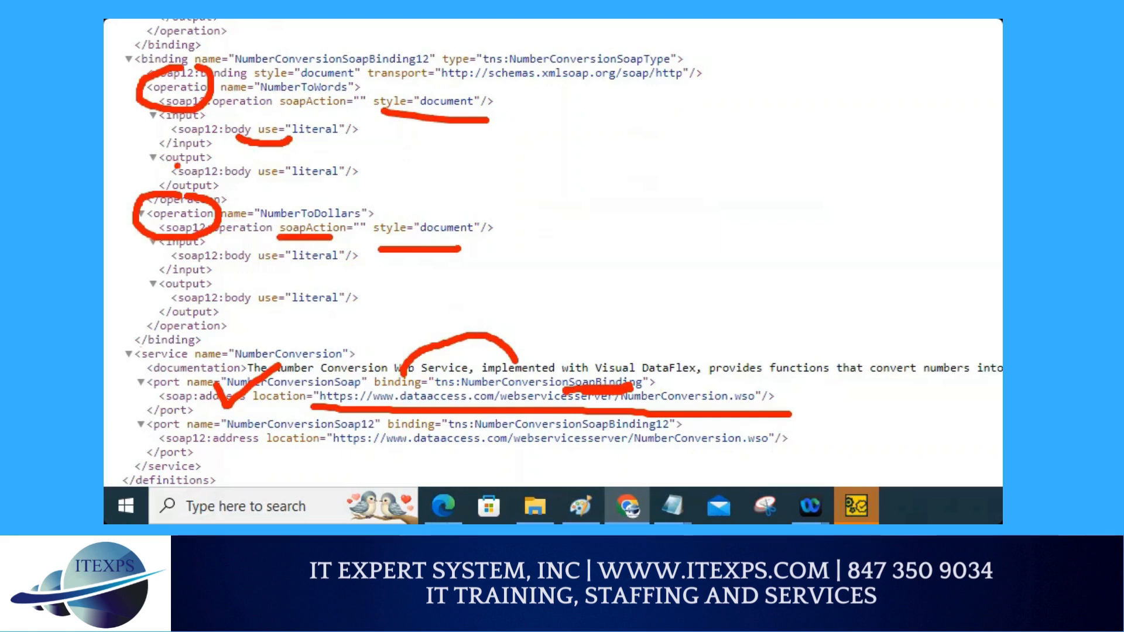
{"action": "key", "text": "Escape"}
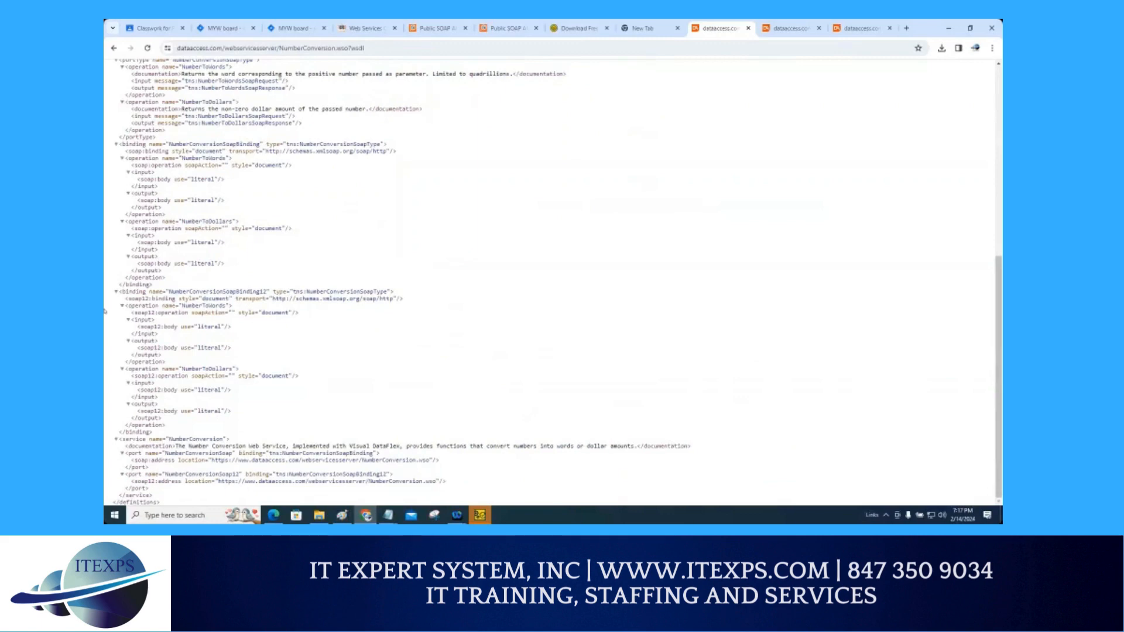
Step: Examine the SOAP and SOAP 1.2 binding definitions and the service element in the WSDL
{"action": "key", "text": "ctrl+1"}
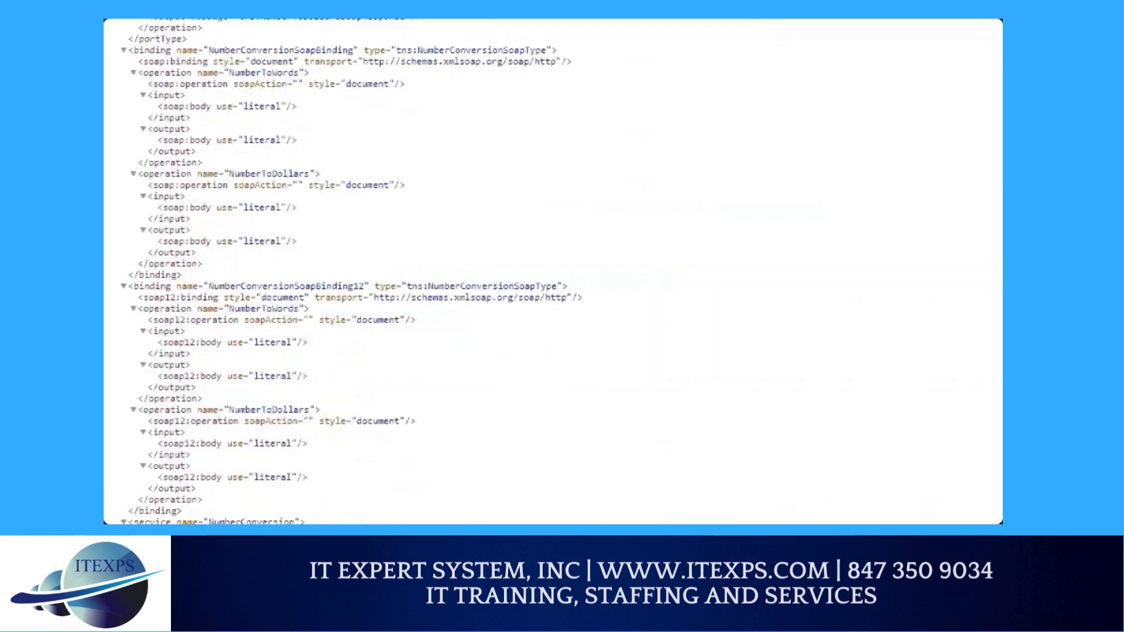
{"action": "left_click", "coordinate": [175, 184]}
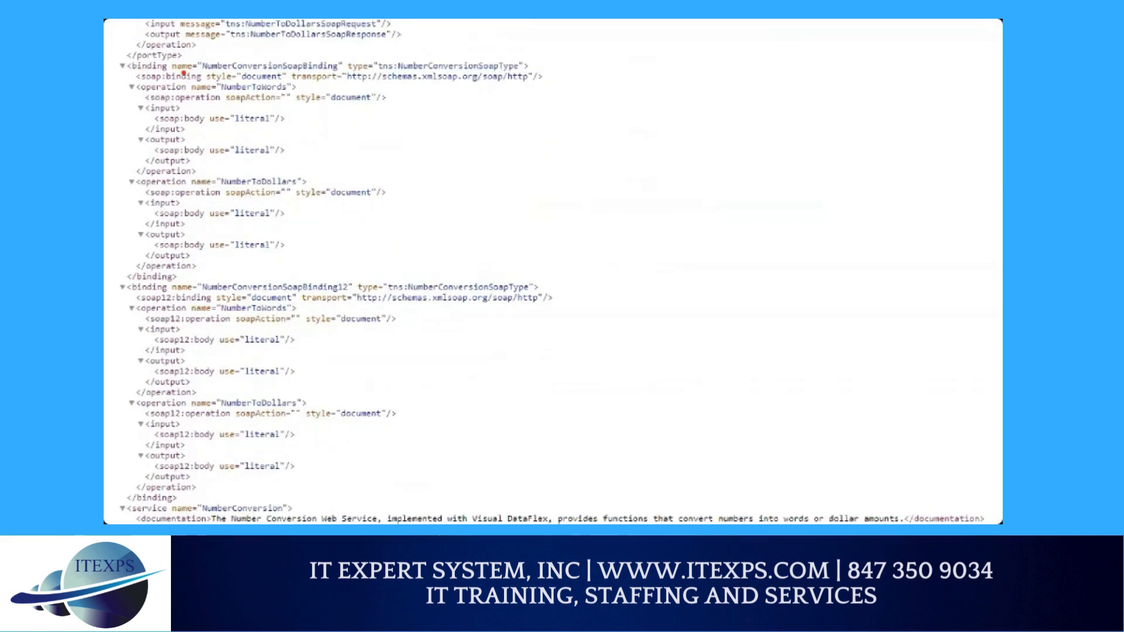
{"action": "mouse_move", "coordinate": [156, 68]}
{"action": "left_mouse_down"}
{"action": "mouse_move", "coordinate": [170, 50]}
{"action": "mouse_move", "coordinate": [310, 69]}
{"action": "left_mouse_up"}
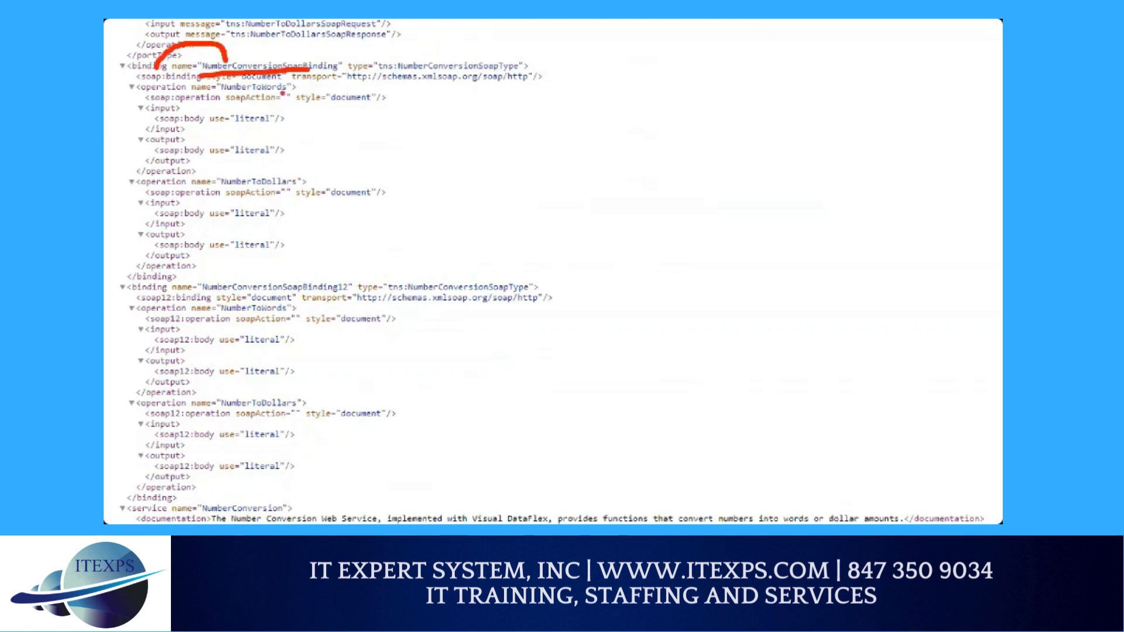
{"action": "left_click_drag", "start_coordinate": [223, 92], "coordinate": [306, 92]}
{"action": "mouse_move", "coordinate": [230, 287]}
{"action": "left_mouse_down"}
{"action": "mouse_move", "coordinate": [284, 261]}
{"action": "mouse_move", "coordinate": [357, 292]}
{"action": "mouse_move", "coordinate": [338, 297]}
{"action": "left_mouse_up"}
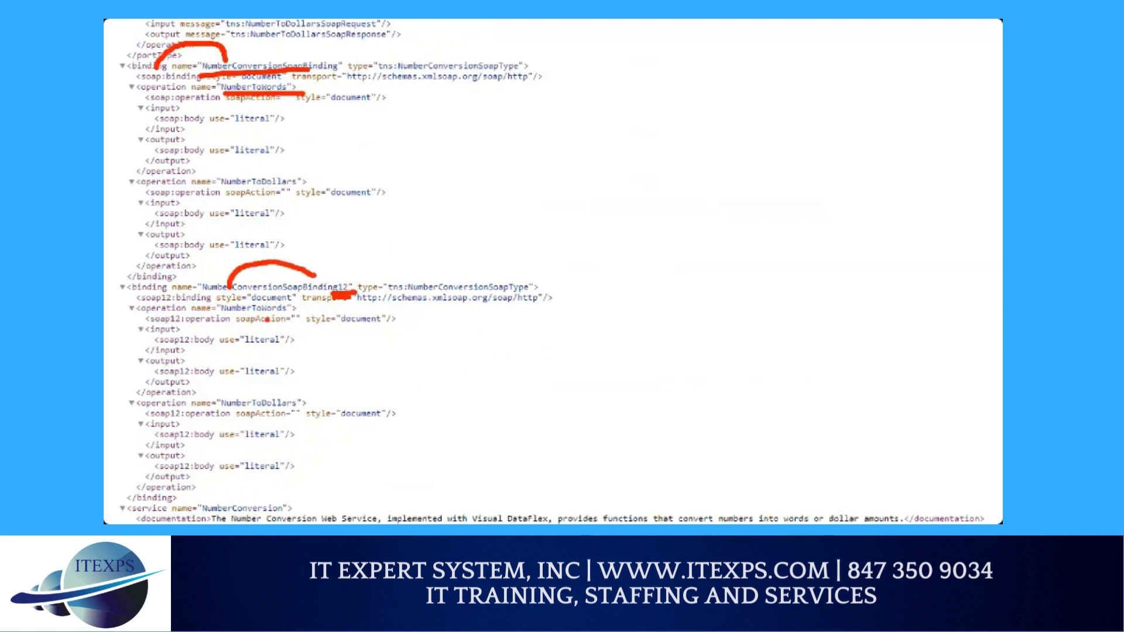
{"action": "mouse_move", "coordinate": [209, 508]}
{"action": "left_mouse_down"}
{"action": "mouse_move", "coordinate": [222, 491]}
{"action": "mouse_move", "coordinate": [258, 504]}
{"action": "left_mouse_up"}
{"action": "left_click_drag", "start_coordinate": [616, 53], "coordinate": [632, 350]}
{"action": "mouse_move", "coordinate": [603, 30]}
{"action": "left_mouse_down"}
{"action": "mouse_move", "coordinate": [761, 123]}
{"action": "mouse_move", "coordinate": [767, 291]}
{"action": "mouse_move", "coordinate": [647, 303]}
{"action": "left_mouse_up"}
{"action": "mouse_move", "coordinate": [673, 136]}
{"action": "left_mouse_down"}
{"action": "mouse_move", "coordinate": [653, 169]}
{"action": "mouse_move", "coordinate": [700, 141]}
{"action": "left_mouse_up"}
{"action": "mouse_move", "coordinate": [706, 135]}
{"action": "left_mouse_down"}
{"action": "mouse_move", "coordinate": [708, 155]}
{"action": "mouse_move", "coordinate": [726, 134]}
{"action": "left_mouse_up"}
{"action": "left_click_drag", "start_coordinate": [474, 103], "coordinate": [616, 138]}
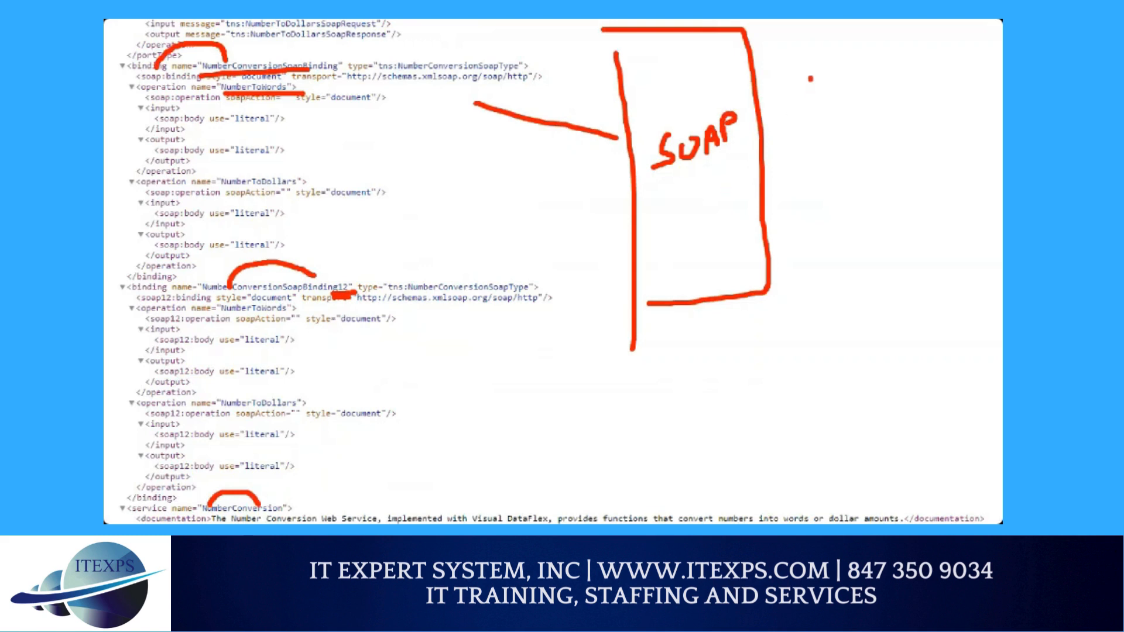
{"action": "mouse_move", "coordinate": [809, 77]}
{"action": "left_mouse_down"}
{"action": "mouse_move", "coordinate": [814, 115]}
{"action": "mouse_move", "coordinate": [859, 118]}
{"action": "left_mouse_up"}
{"action": "left_click_drag", "start_coordinate": [827, 180], "coordinate": [830, 238]}
{"action": "left_click_drag", "start_coordinate": [826, 182], "coordinate": [861, 235]}
{"action": "left_click_drag", "start_coordinate": [778, 155], "coordinate": [922, 155]}
{"action": "mouse_move", "coordinate": [669, 243]}
{"action": "left_mouse_down"}
{"action": "mouse_move", "coordinate": [704, 233]}
{"action": "mouse_move", "coordinate": [686, 282]}
{"action": "mouse_move", "coordinate": [679, 272]}
{"action": "left_mouse_up"}
{"action": "mouse_move", "coordinate": [705, 253]}
{"action": "left_mouse_down"}
{"action": "mouse_move", "coordinate": [708, 285]}
{"action": "mouse_move", "coordinate": [735, 281]}
{"action": "mouse_move", "coordinate": [736, 269]}
{"action": "left_mouse_up"}
{"action": "left_click_drag", "start_coordinate": [743, 244], "coordinate": [755, 264]}
{"action": "mouse_move", "coordinate": [753, 257]}
{"action": "left_mouse_down"}
{"action": "mouse_move", "coordinate": [739, 264]}
{"action": "mouse_move", "coordinate": [759, 252]}
{"action": "mouse_move", "coordinate": [762, 263]}
{"action": "left_mouse_up"}
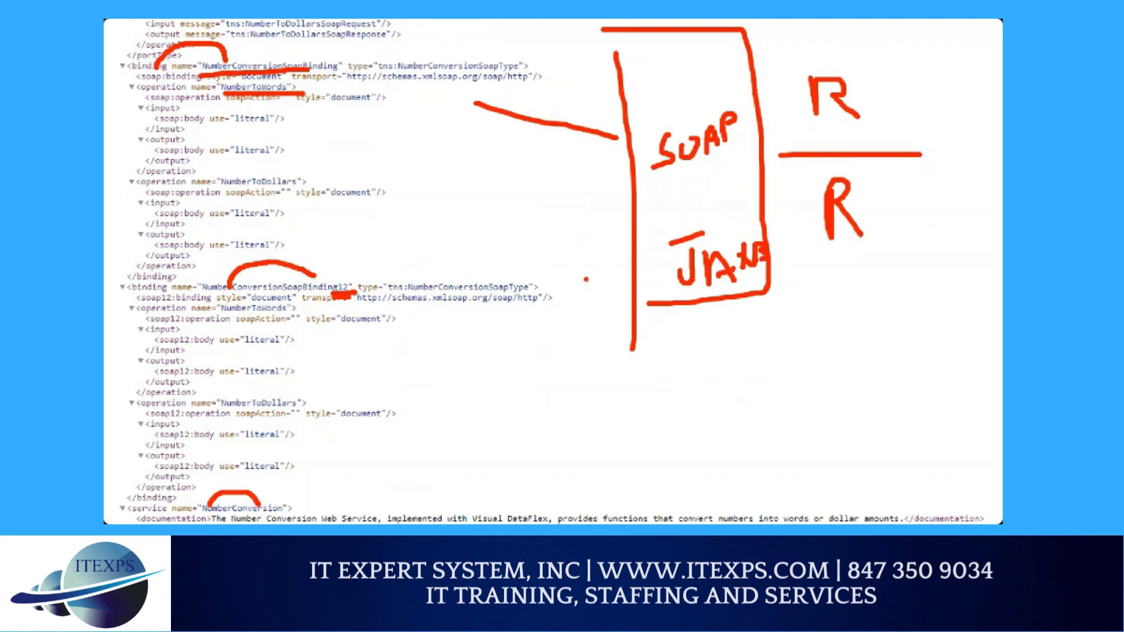
{"action": "mouse_move", "coordinate": [510, 329]}
{"action": "left_mouse_down"}
{"action": "mouse_move", "coordinate": [515, 344]}
{"action": "mouse_move", "coordinate": [540, 329]}
{"action": "mouse_move", "coordinate": [565, 340]}
{"action": "left_mouse_up"}
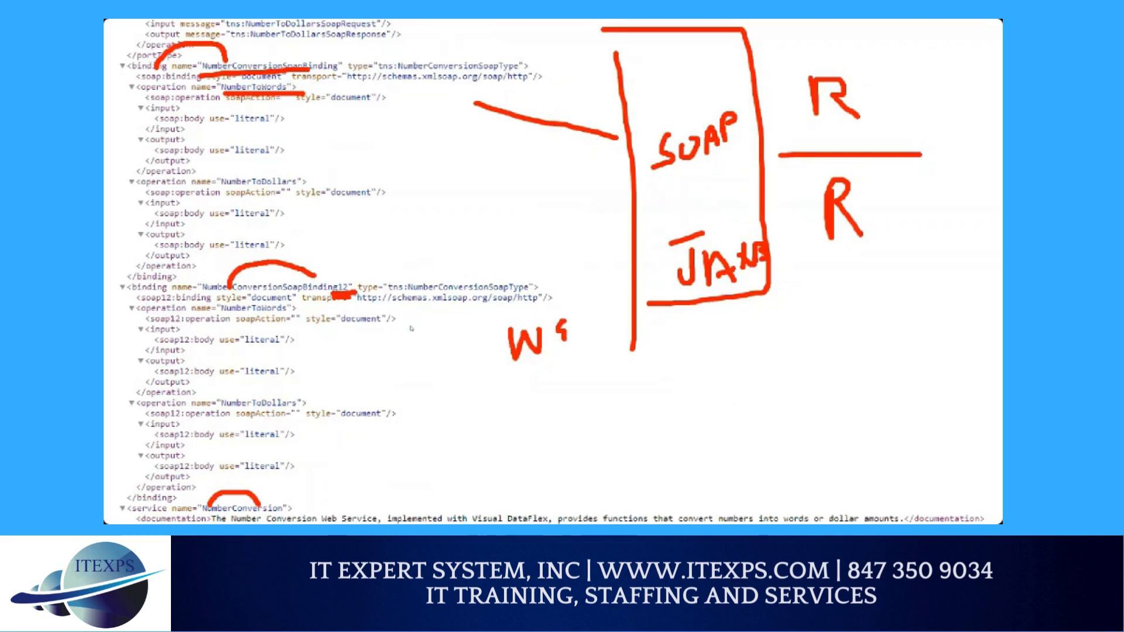
Step: Scroll up to examine the xs:schema types section with the request and response elements
{"action": "scroll", "coordinate": [381, 313], "scroll_direction": "up", "scroll_amount": 10}
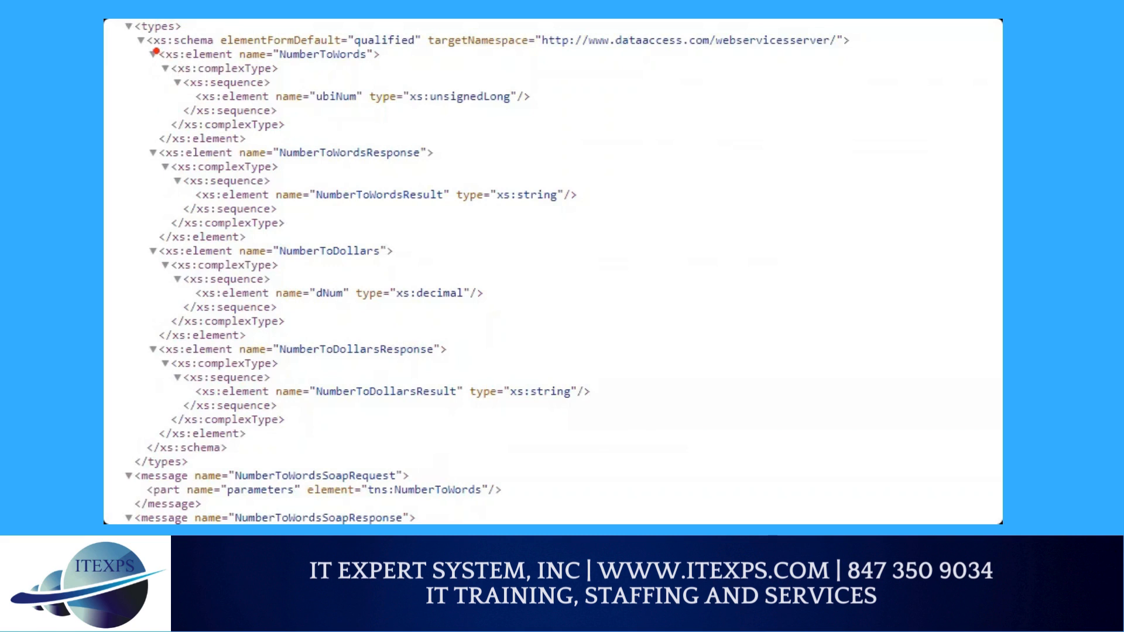
{"action": "left_click_drag", "start_coordinate": [154, 52], "coordinate": [246, 49]}
{"action": "mouse_move", "coordinate": [719, 92]}
{"action": "left_mouse_down"}
{"action": "mouse_move", "coordinate": [700, 123]}
{"action": "mouse_move", "coordinate": [728, 122]}
{"action": "left_mouse_up"}
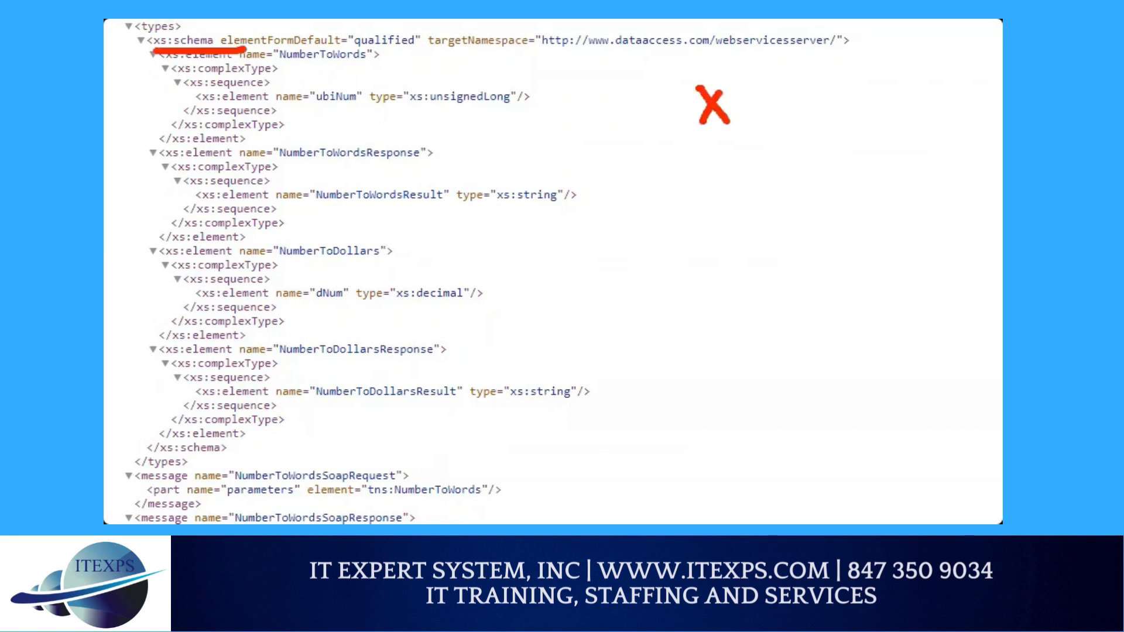
{"action": "left_click_drag", "start_coordinate": [760, 82], "coordinate": [749, 123]}
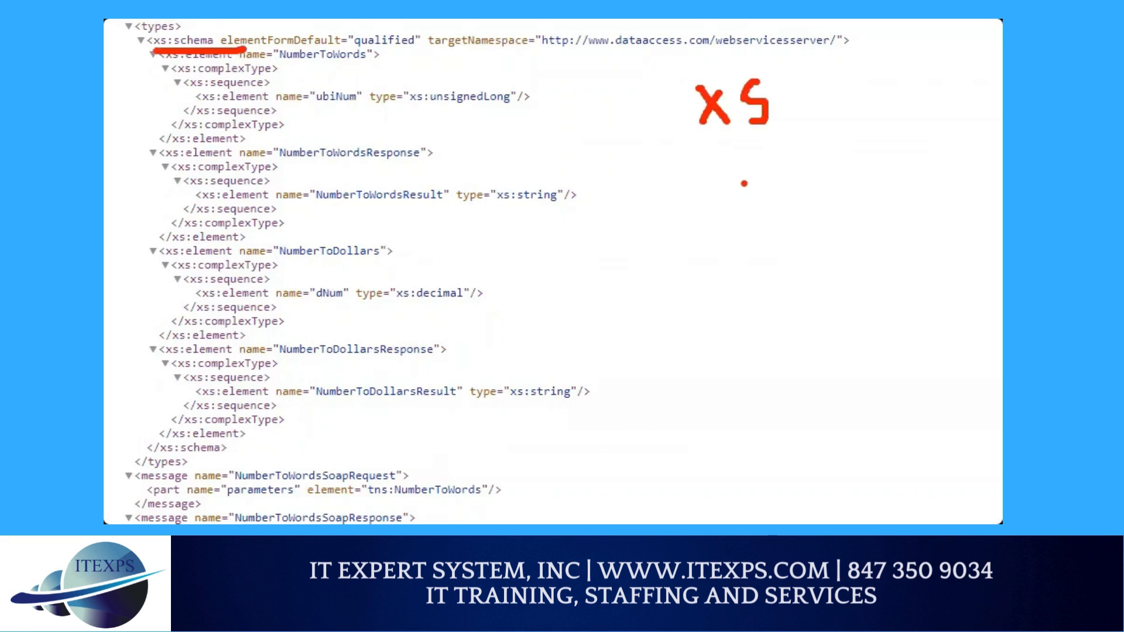
{"action": "mouse_move", "coordinate": [752, 183]}
{"action": "left_mouse_down"}
{"action": "mouse_move", "coordinate": [775, 180]}
{"action": "mouse_move", "coordinate": [780, 203]}
{"action": "left_mouse_up"}
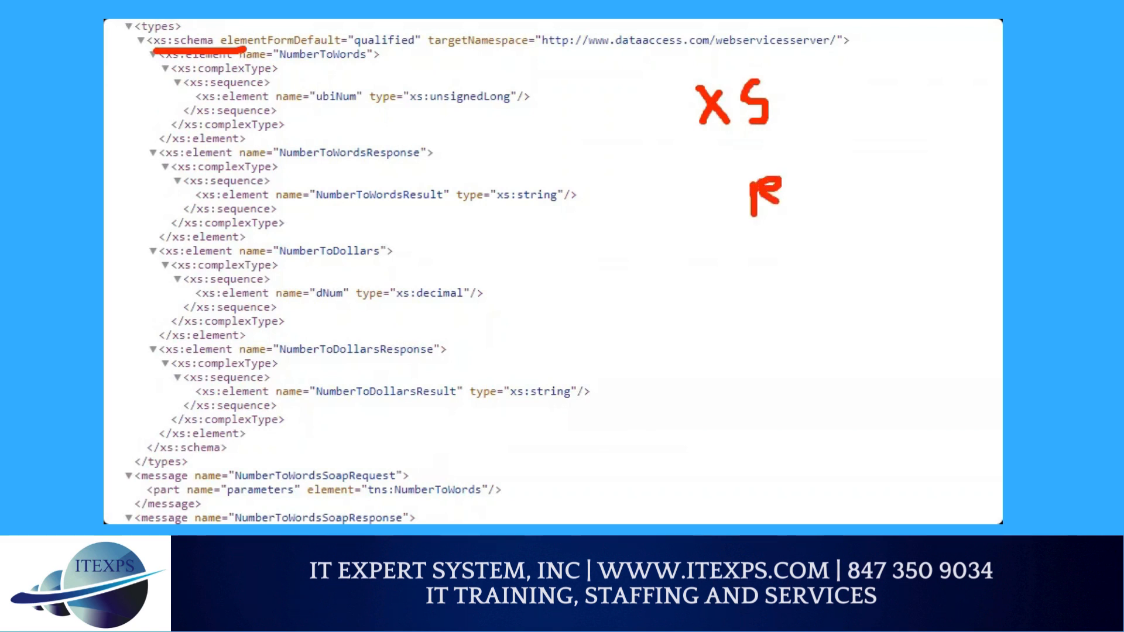
{"action": "mouse_move", "coordinate": [748, 274]}
{"action": "left_mouse_down"}
{"action": "mouse_move", "coordinate": [730, 317]}
{"action": "mouse_move", "coordinate": [736, 298]}
{"action": "mouse_move", "coordinate": [748, 315]}
{"action": "left_mouse_up"}
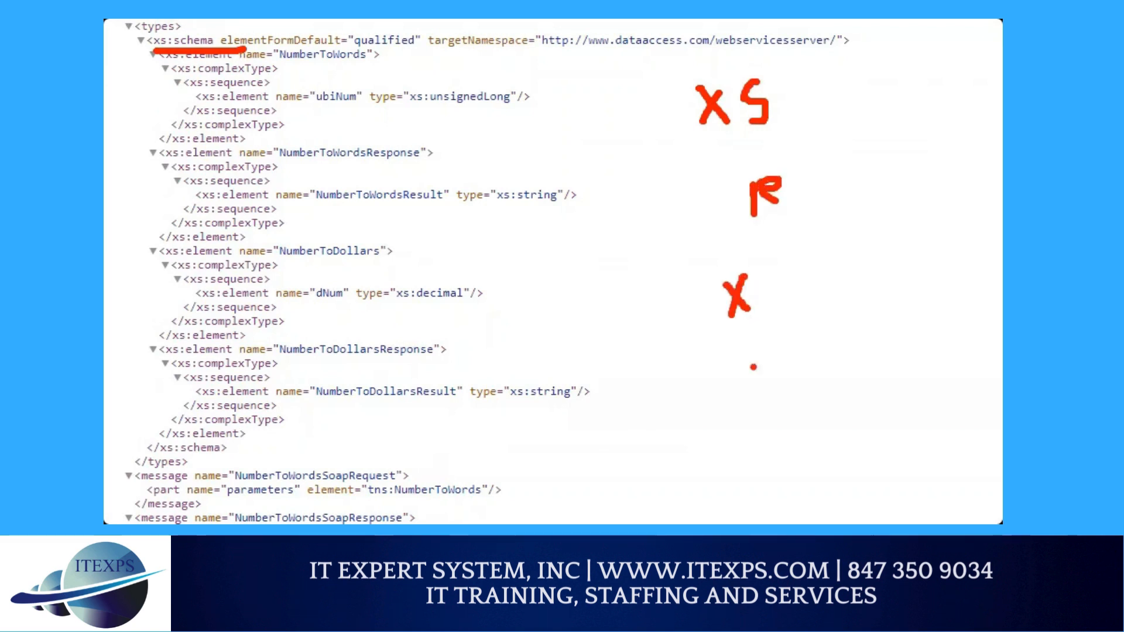
{"action": "mouse_move", "coordinate": [742, 377]}
{"action": "left_mouse_down"}
{"action": "mouse_move", "coordinate": [751, 402]}
{"action": "mouse_move", "coordinate": [741, 393]}
{"action": "left_mouse_up"}
{"action": "left_click_drag", "start_coordinate": [725, 432], "coordinate": [733, 432]}
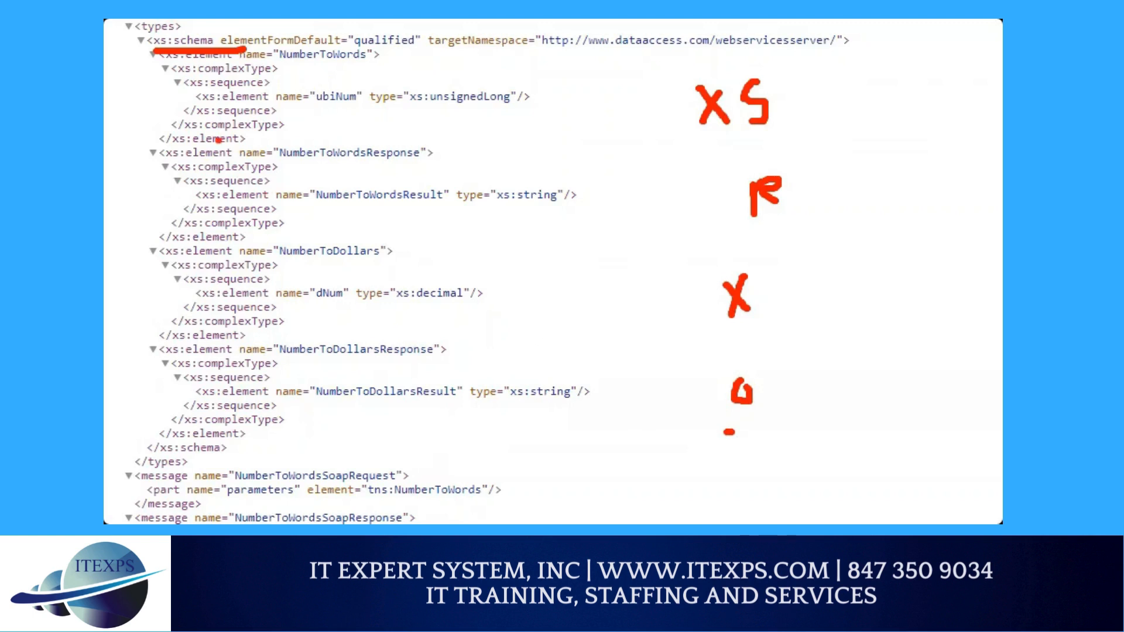
{"action": "mouse_move", "coordinate": [178, 99]}
{"action": "left_mouse_down"}
{"action": "mouse_move", "coordinate": [155, 244]}
{"action": "mouse_move", "coordinate": [368, 411]}
{"action": "mouse_move", "coordinate": [257, 114]}
{"action": "left_mouse_up"}
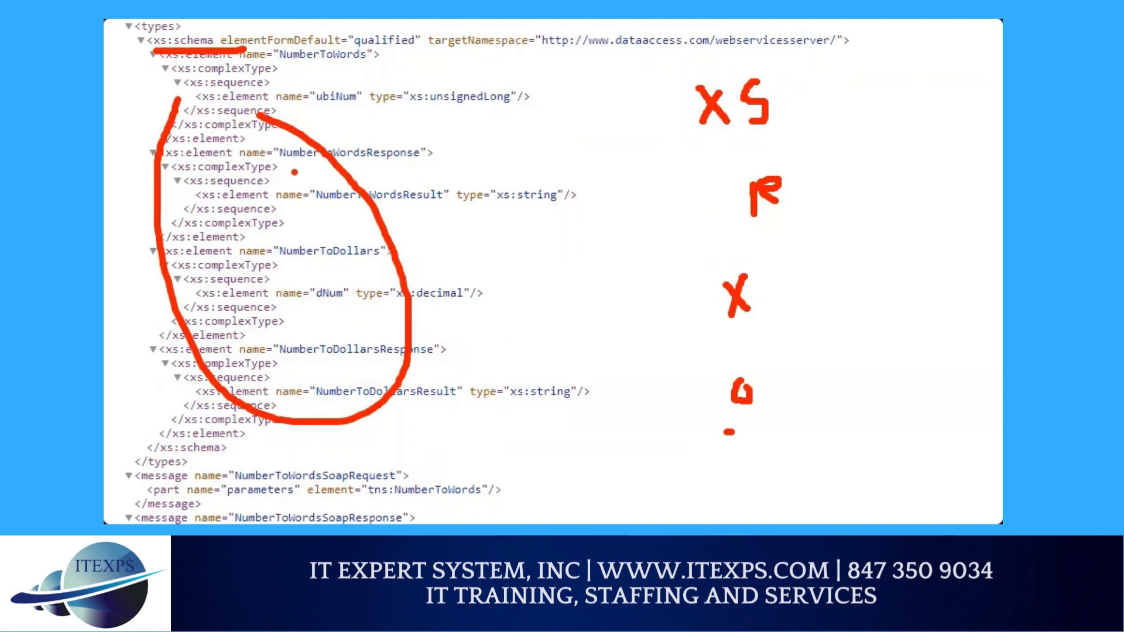
{"action": "key", "text": "Escape"}
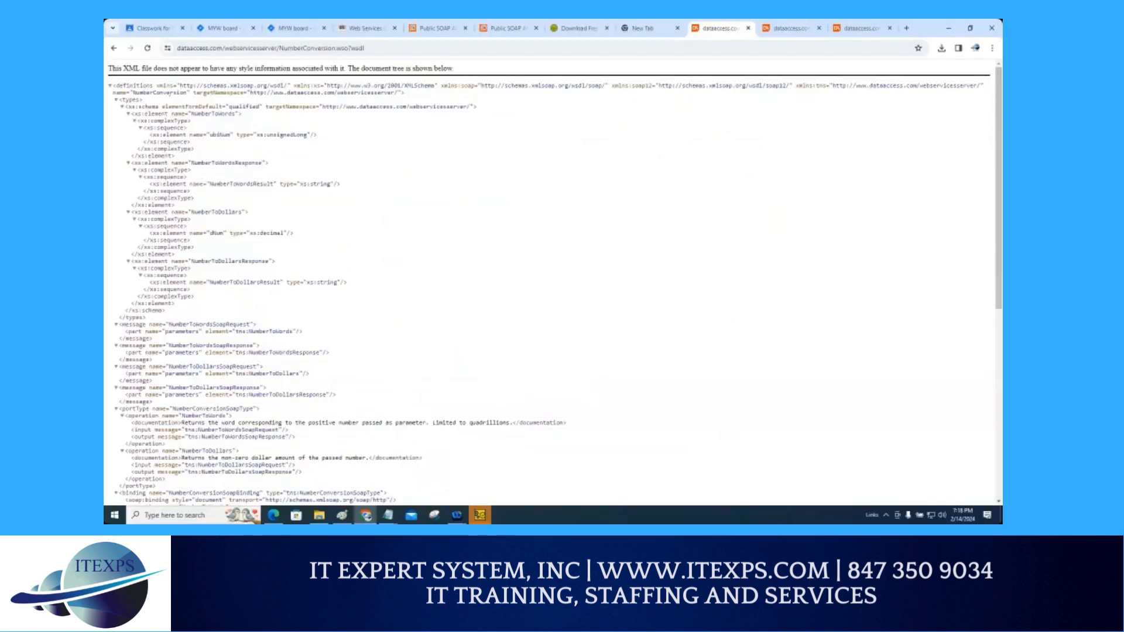
Step: Examine the WSDL address and the start of the document
{"action": "key", "text": "ctrl+1"}
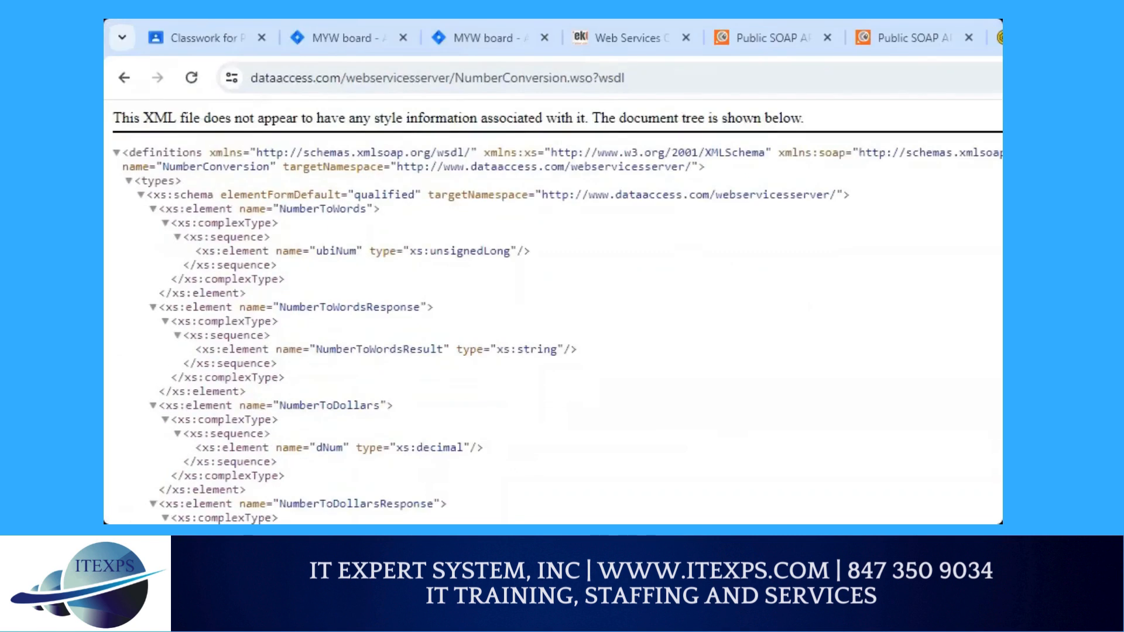
{"action": "mouse_move", "coordinate": [199, 59]}
{"action": "left_mouse_down"}
{"action": "mouse_move", "coordinate": [676, 109]}
{"action": "mouse_move", "coordinate": [216, 100]}
{"action": "mouse_move", "coordinate": [206, 49]}
{"action": "left_mouse_up"}
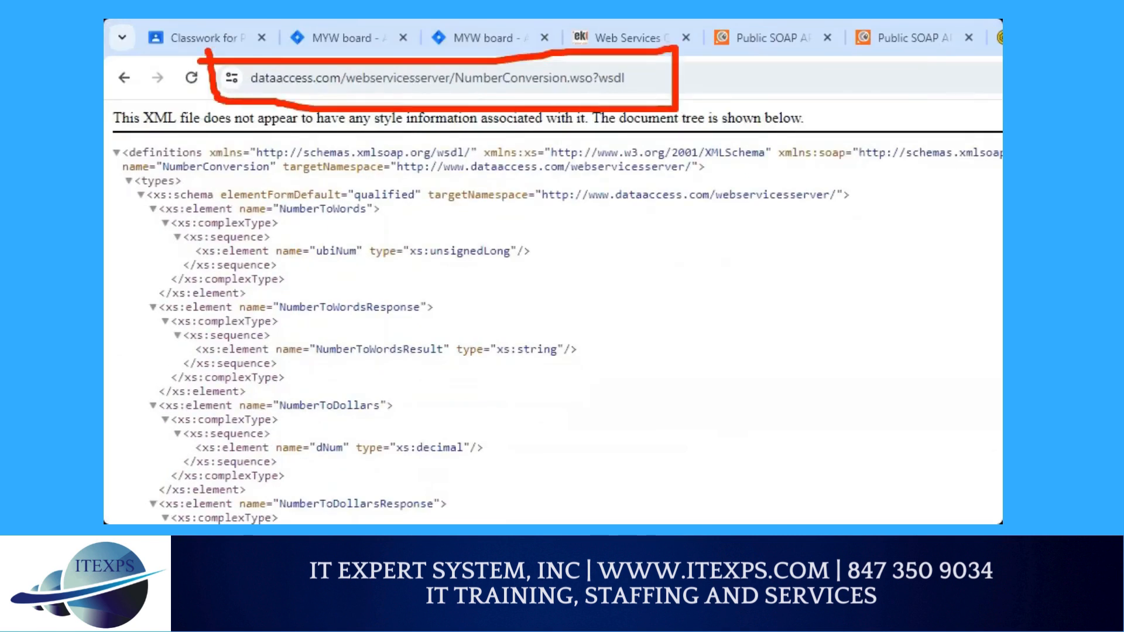
{"action": "mouse_move", "coordinate": [669, 219]}
{"action": "left_mouse_down"}
{"action": "mouse_move", "coordinate": [655, 253]}
{"action": "mouse_move", "coordinate": [740, 272]}
{"action": "mouse_move", "coordinate": [802, 225]}
{"action": "mouse_move", "coordinate": [832, 240]}
{"action": "mouse_move", "coordinate": [870, 231]}
{"action": "left_mouse_up"}
{"action": "left_click_drag", "start_coordinate": [599, 323], "coordinate": [916, 262]}
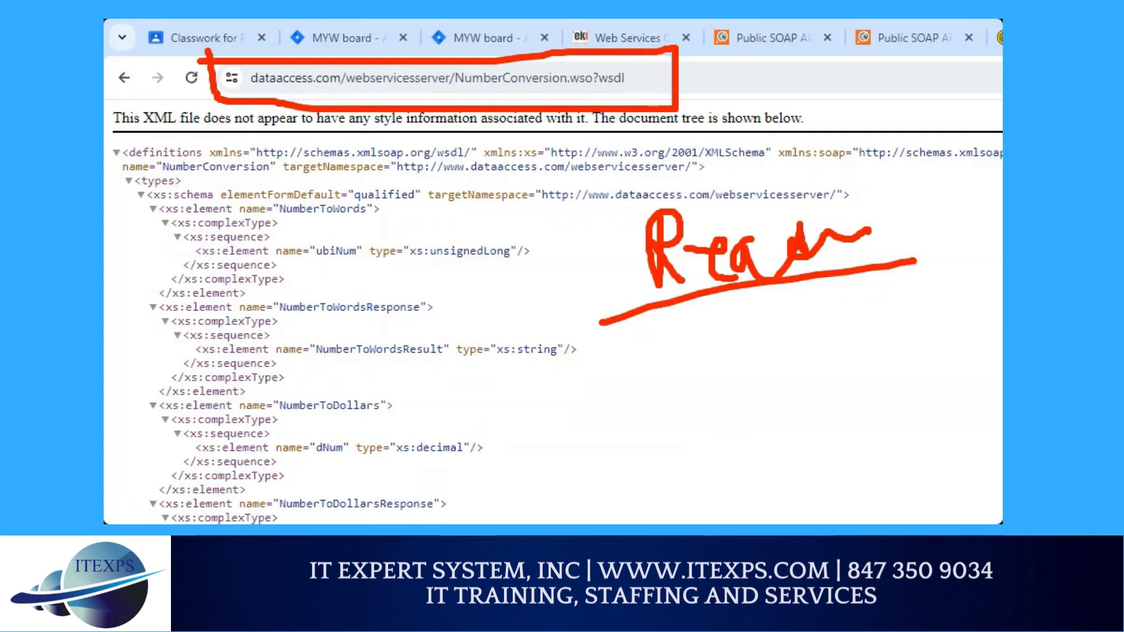
{"action": "left_click", "coordinate": [813, 220]}
{"action": "key", "text": "ctrl+z"}
{"action": "left_click", "coordinate": [655, 204]}
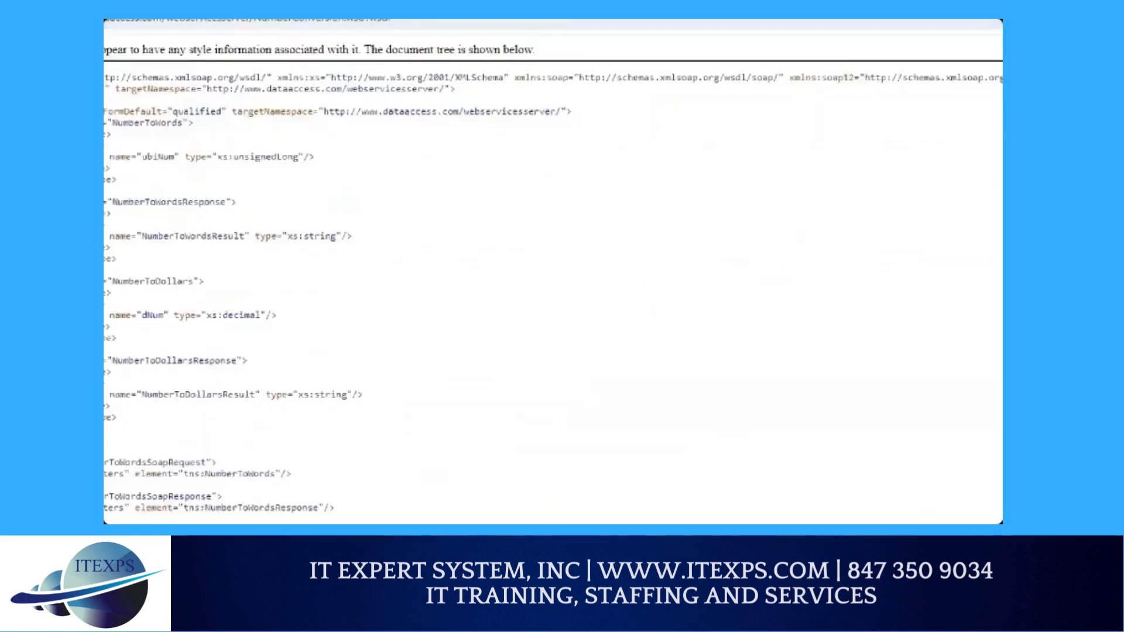
Step: Examine the ?wsdl suffix at the end of the NumberConversion service address
{"action": "left_click_drag", "start_coordinate": [420, 92], "coordinate": [478, 87]}
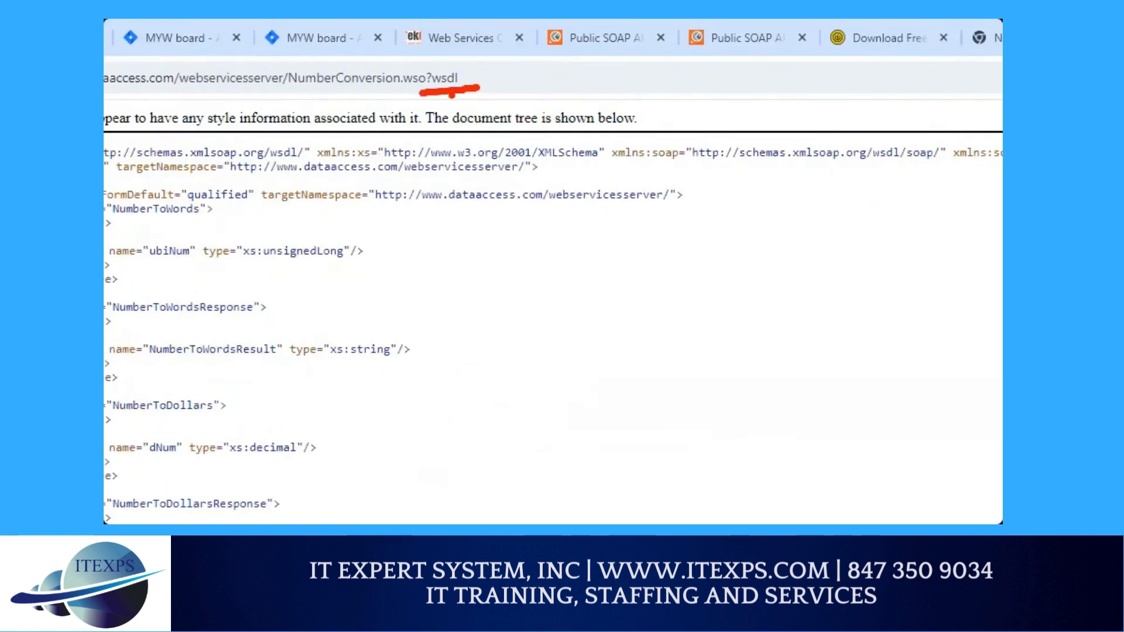
{"action": "left_click_drag", "start_coordinate": [412, 105], "coordinate": [465, 98]}
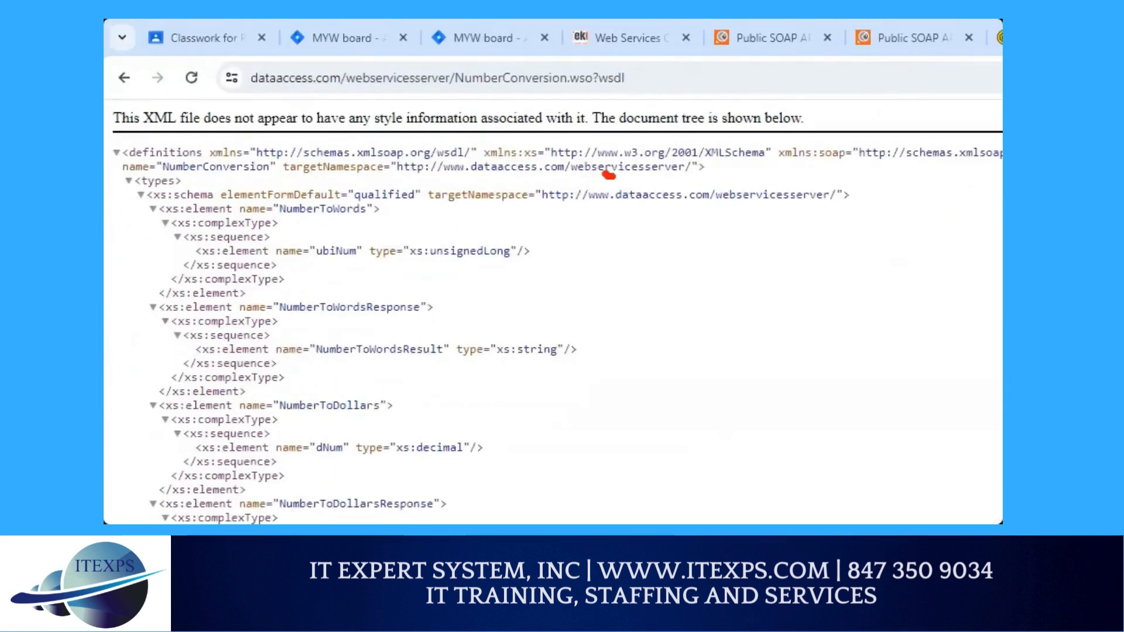
{"action": "mouse_move", "coordinate": [684, 174]}
{"action": "left_mouse_down"}
{"action": "mouse_move", "coordinate": [737, 169]}
{"action": "mouse_move", "coordinate": [770, 225]}
{"action": "left_mouse_up"}
{"action": "mouse_move", "coordinate": [845, 130]}
{"action": "left_mouse_down"}
{"action": "mouse_move", "coordinate": [828, 221]}
{"action": "mouse_move", "coordinate": [849, 214]}
{"action": "left_mouse_up"}
{"action": "left_click_drag", "start_coordinate": [893, 140], "coordinate": [894, 201]}
{"action": "left_click_drag", "start_coordinate": [397, 89], "coordinate": [643, 97]}
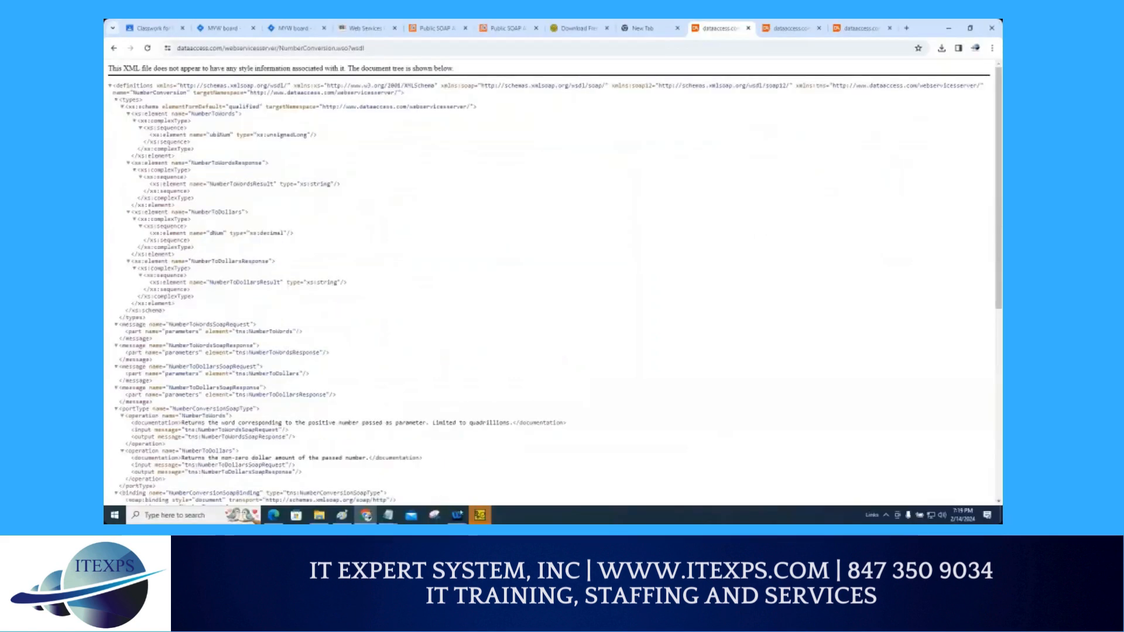
Step: Finish the ReadyAPI 3.50.0 setup wizard and close the trial and licence management dialogs
{"action": "left_click", "coordinate": [480, 515]}
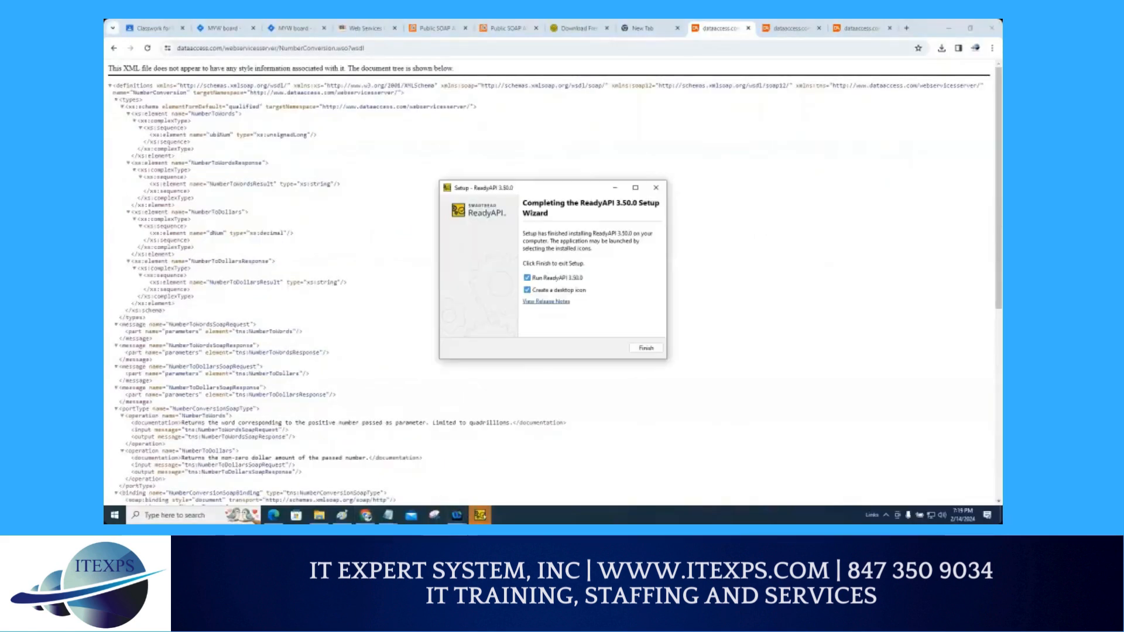
{"action": "left_click", "coordinate": [640, 348]}
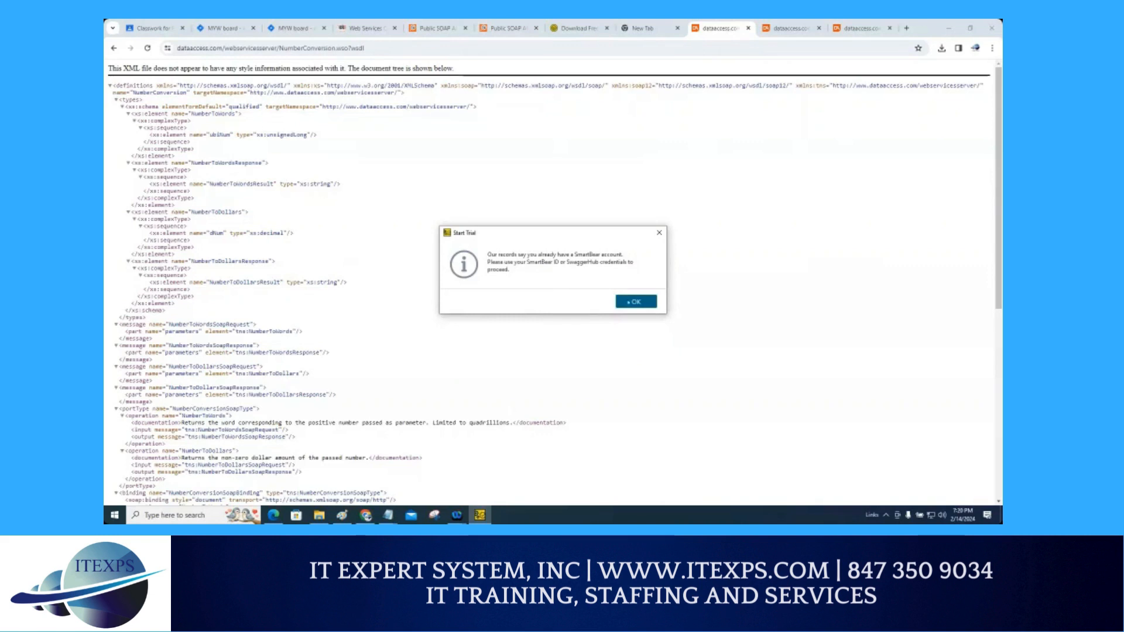
{"action": "left_click", "coordinate": [628, 302]}
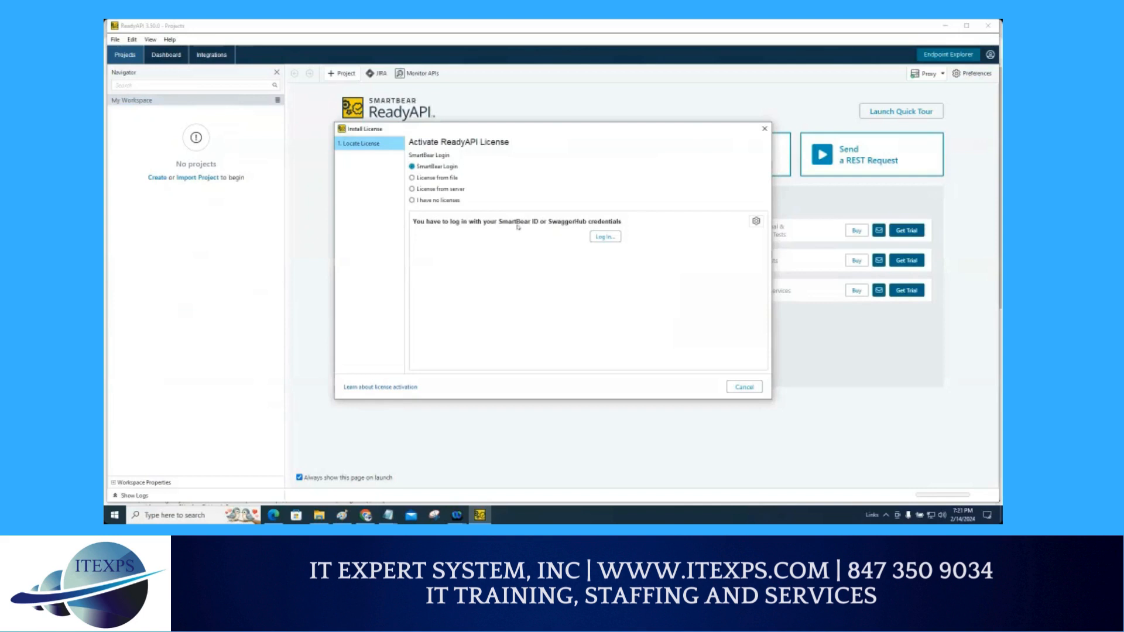
{"action": "left_click", "coordinate": [735, 388]}
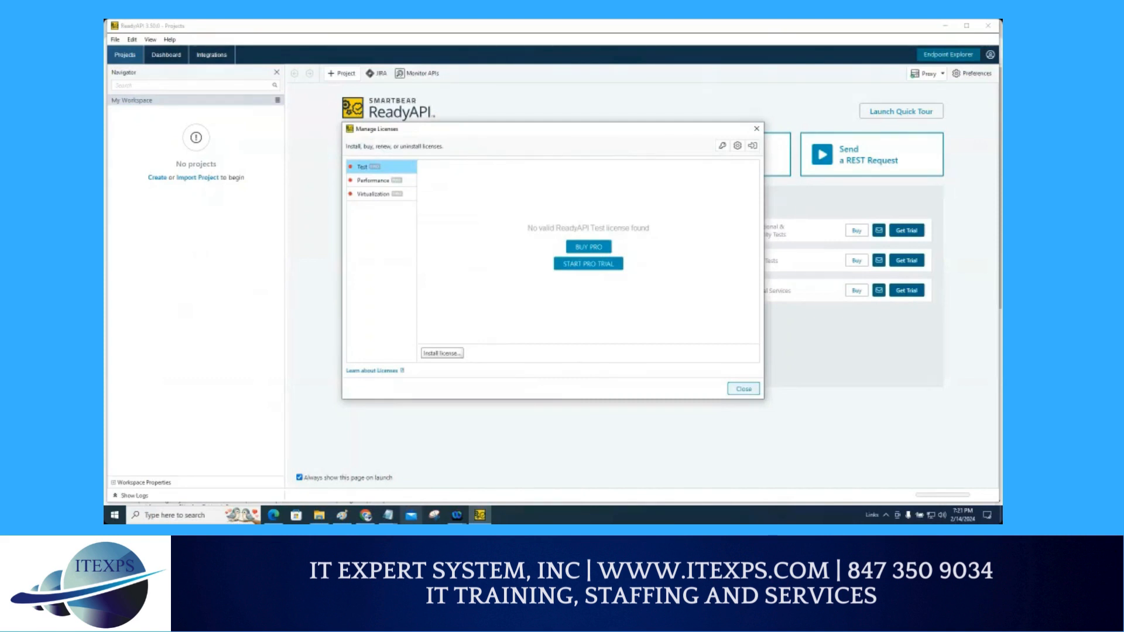
{"action": "left_click", "coordinate": [757, 128]}
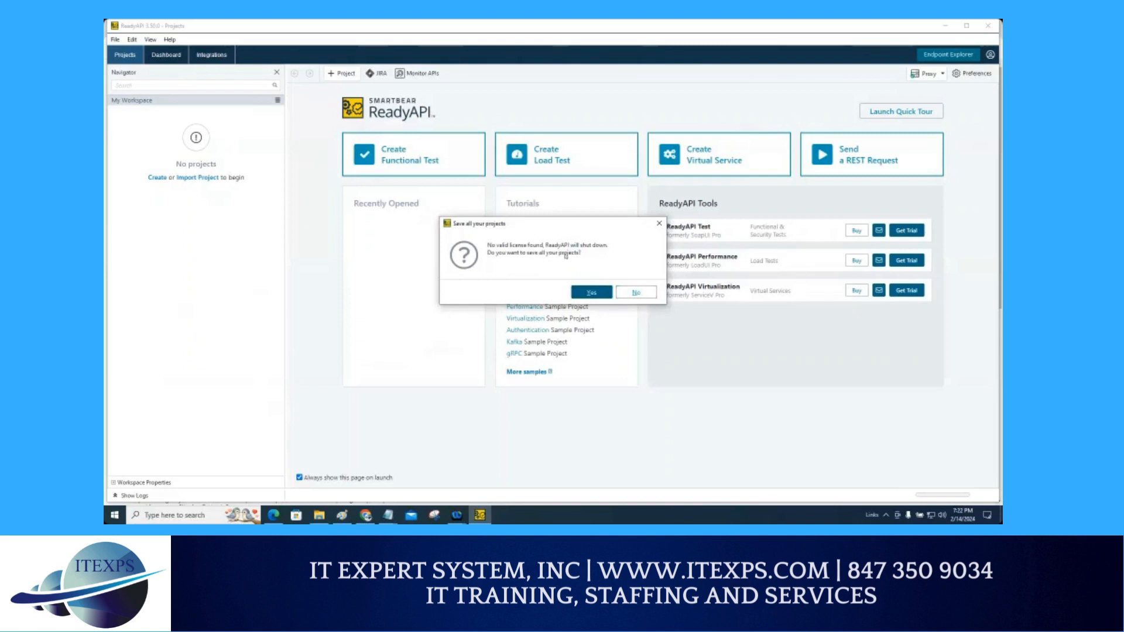
{"action": "left_click", "coordinate": [659, 224]}
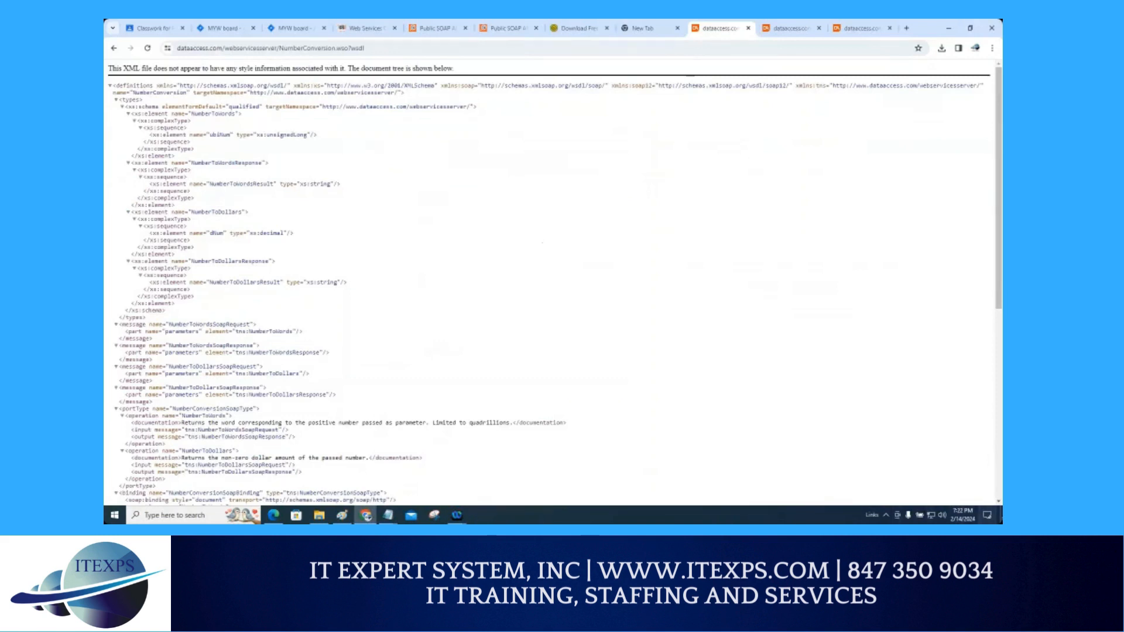
{"action": "key", "text": "super+d"}
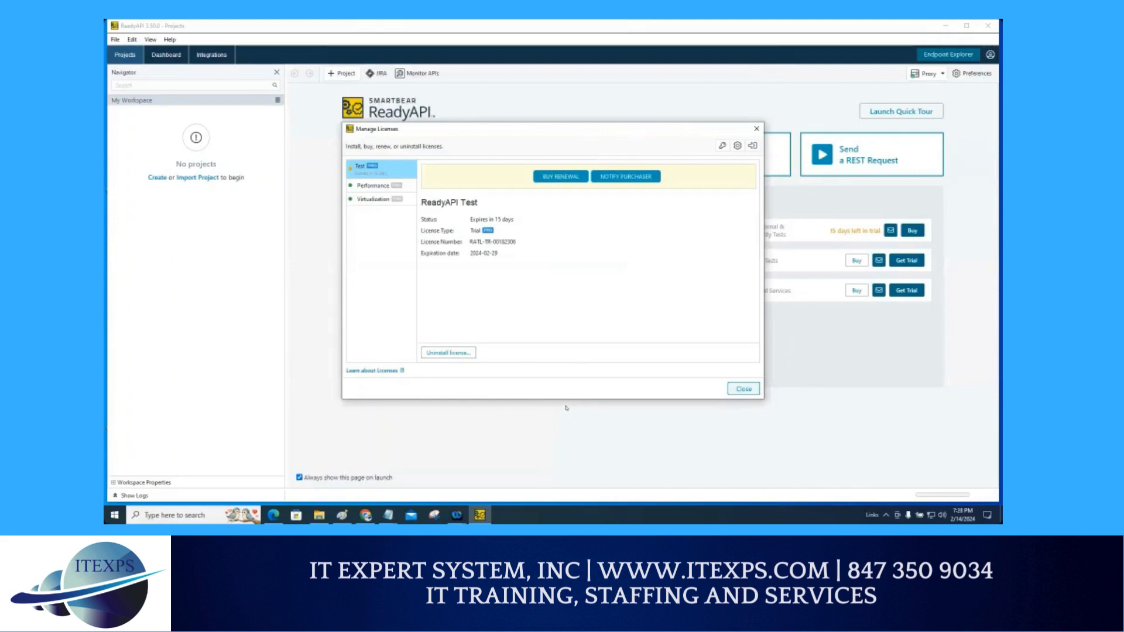
{"action": "left_click", "coordinate": [738, 389]}
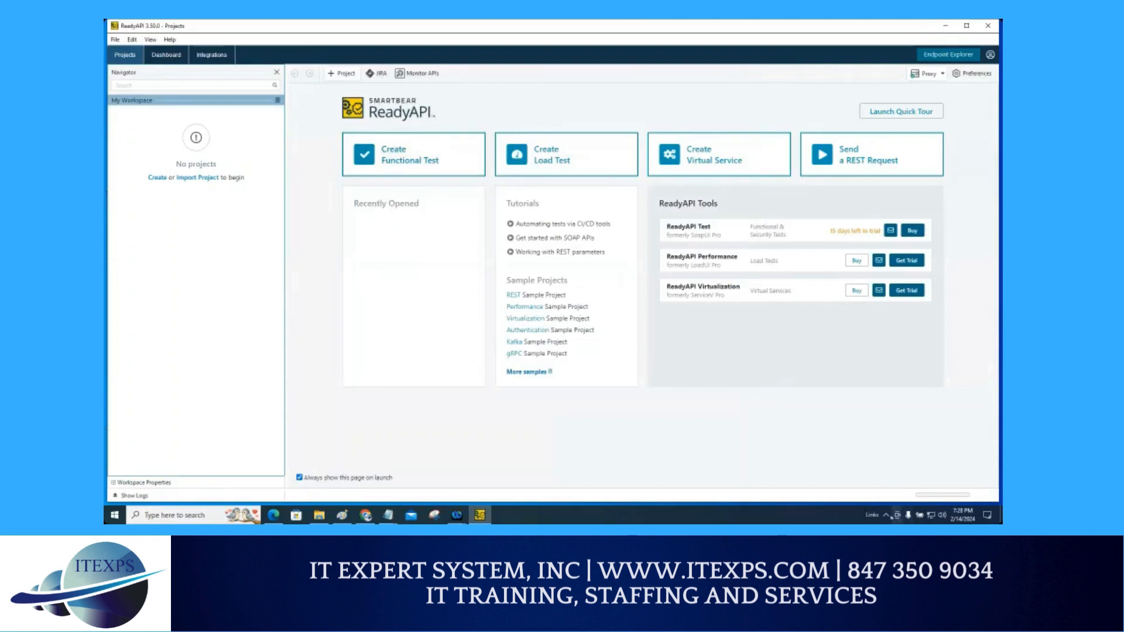
Step: Switch the audio playback device to Speakers (High Definition Audio Device)
{"action": "left_click", "coordinate": [885, 516]}
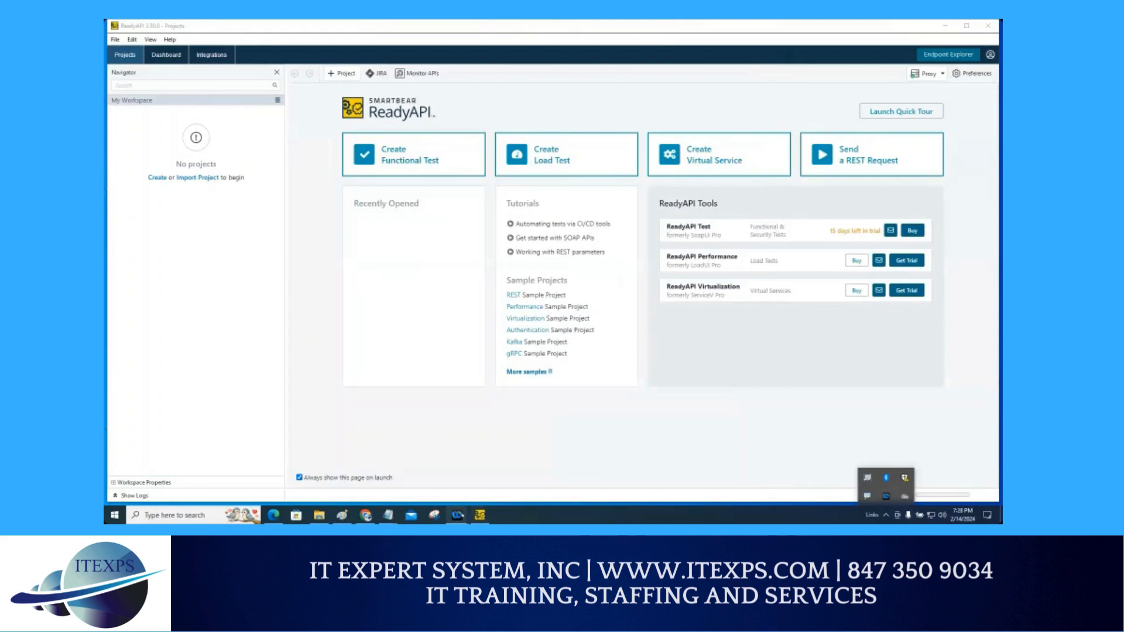
{"action": "left_click", "coordinate": [457, 516]}
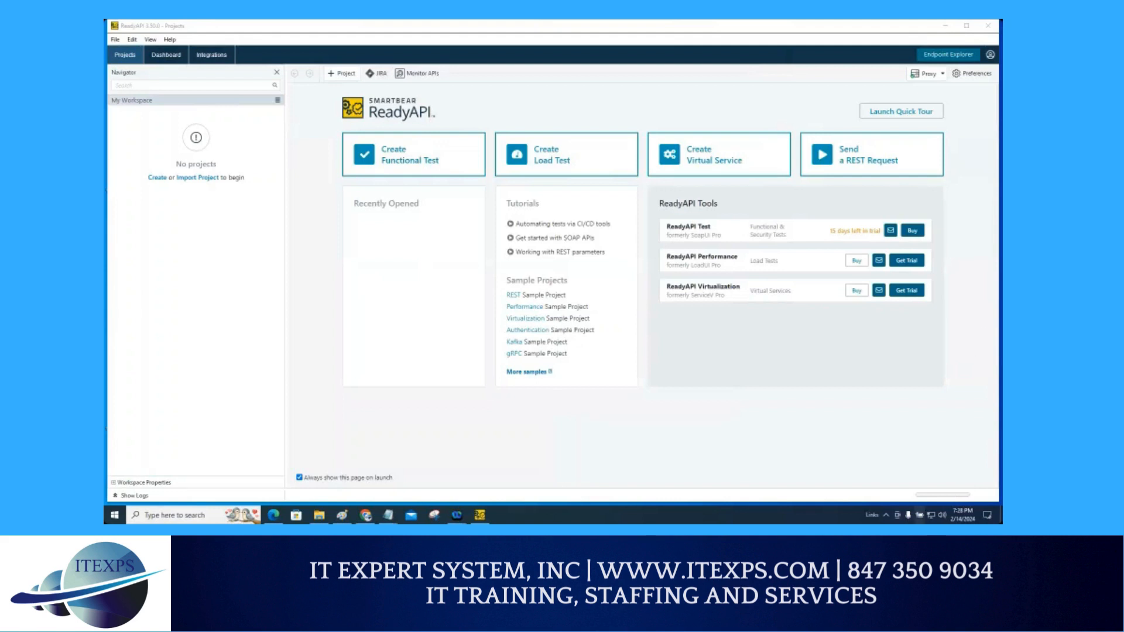
{"action": "left_click", "coordinate": [941, 518]}
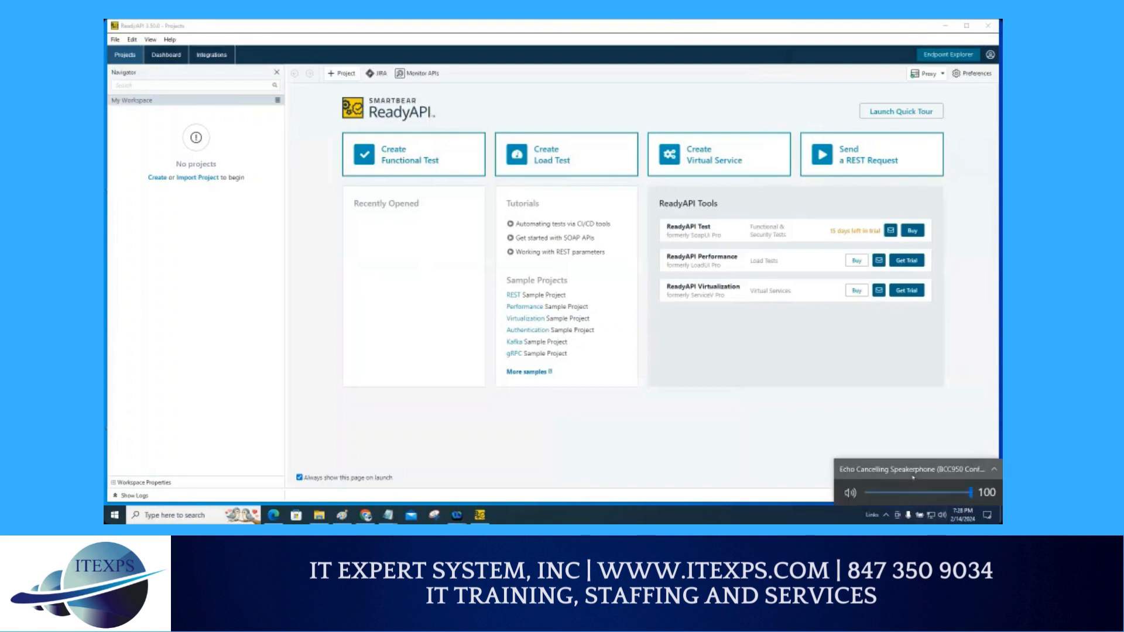
{"action": "left_click", "coordinate": [903, 465]}
{"action": "left_click", "coordinate": [902, 465]}
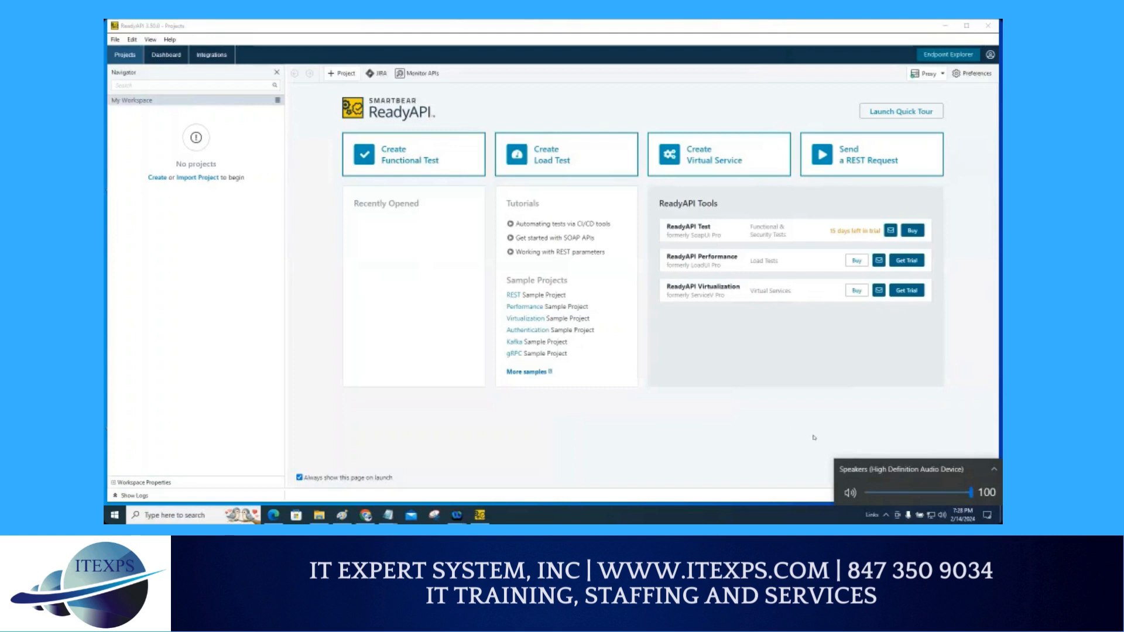
{"action": "left_click", "coordinate": [934, 469]}
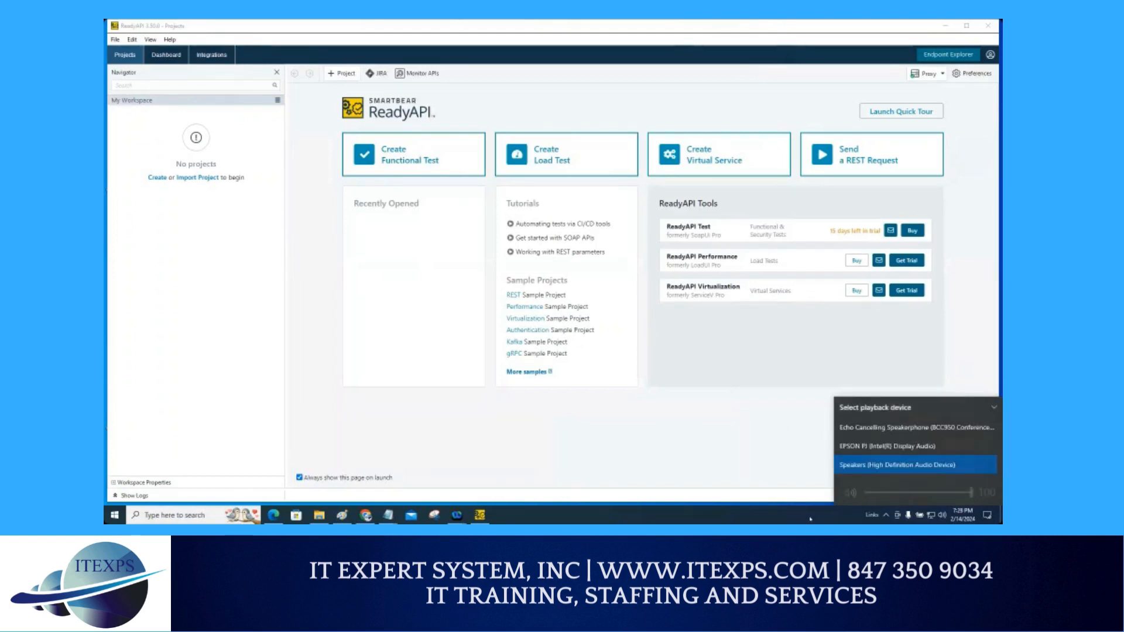
{"action": "left_click", "coordinate": [810, 518]}
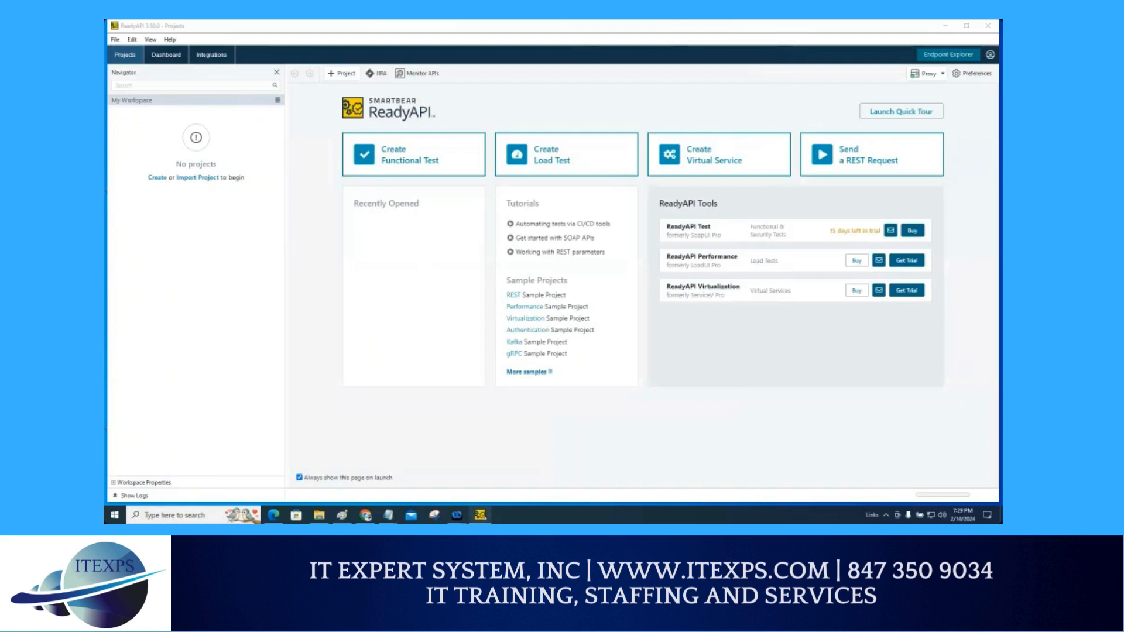
Step: Create a new empty project in the ReadyAPI workspace and dismiss the add-API popup
{"action": "left_click", "coordinate": [479, 515]}
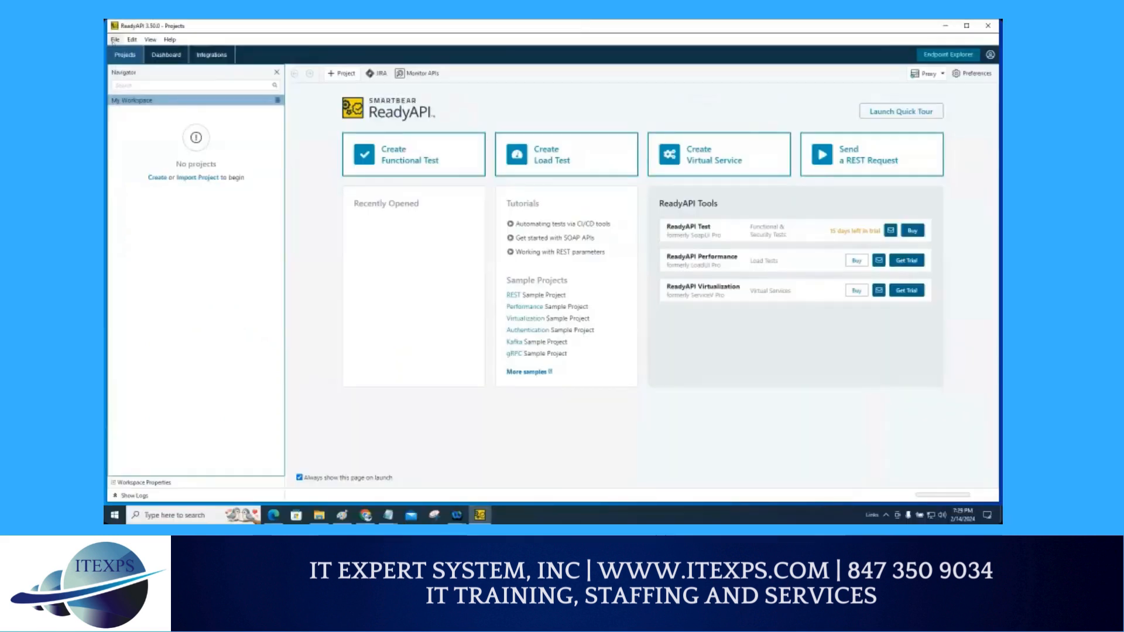
{"action": "left_click", "coordinate": [123, 45]}
{"action": "left_click", "coordinate": [116, 40]}
{"action": "key", "text": "Escape"}
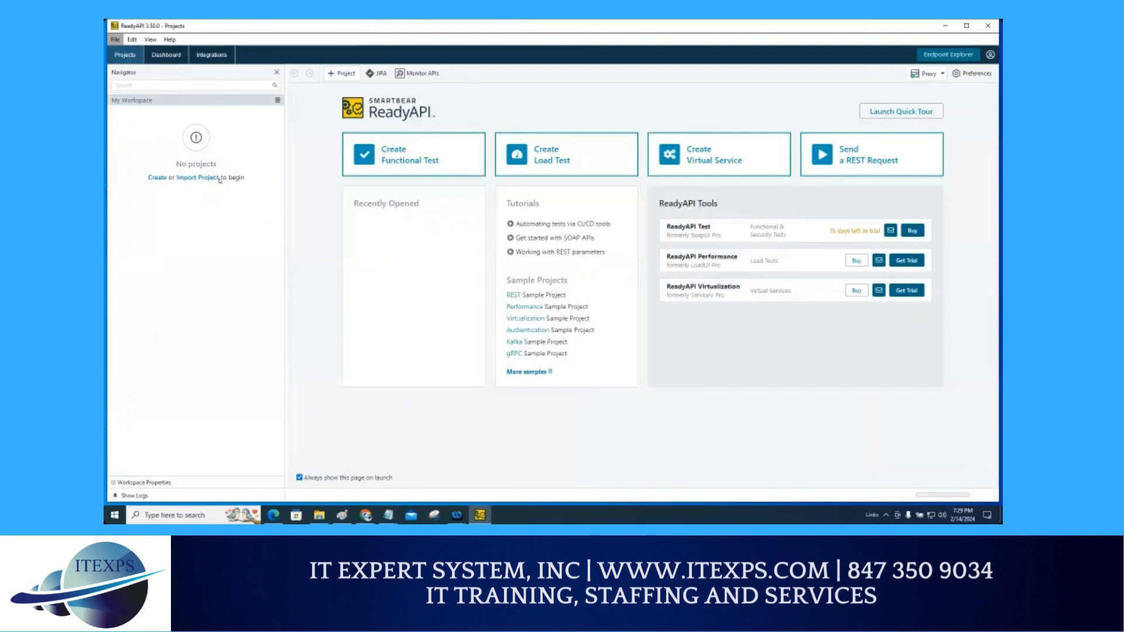
{"action": "left_click", "coordinate": [219, 178]}
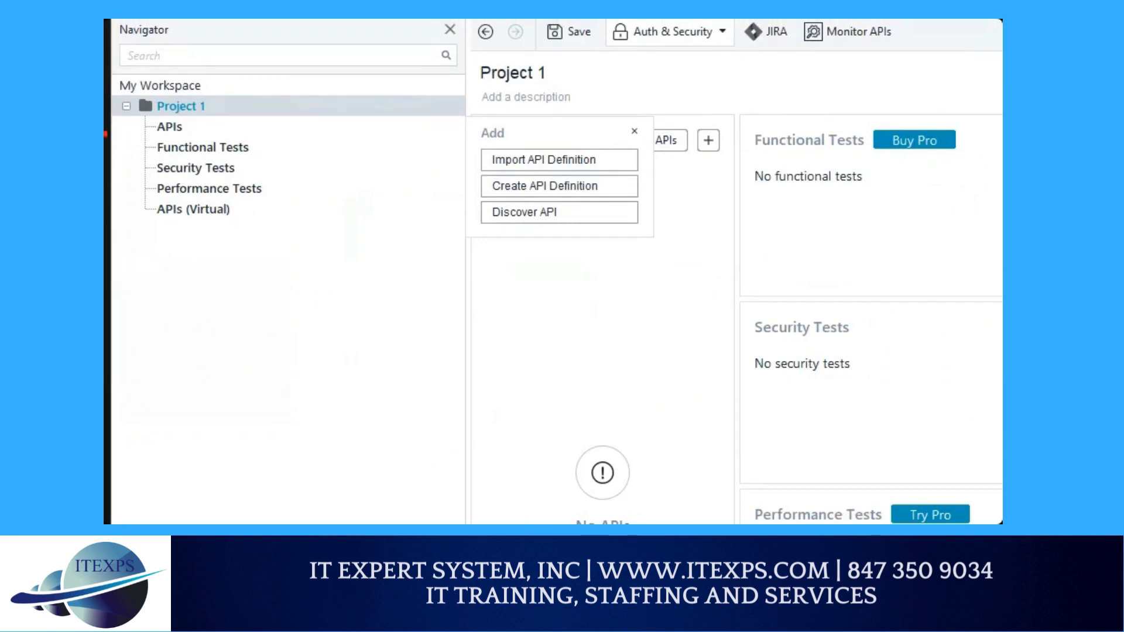
{"action": "mouse_move", "coordinate": [211, 95]}
{"action": "left_mouse_down"}
{"action": "mouse_move", "coordinate": [163, 88]}
{"action": "mouse_move", "coordinate": [156, 104]}
{"action": "mouse_move", "coordinate": [212, 114]}
{"action": "mouse_move", "coordinate": [214, 94]}
{"action": "left_mouse_up"}
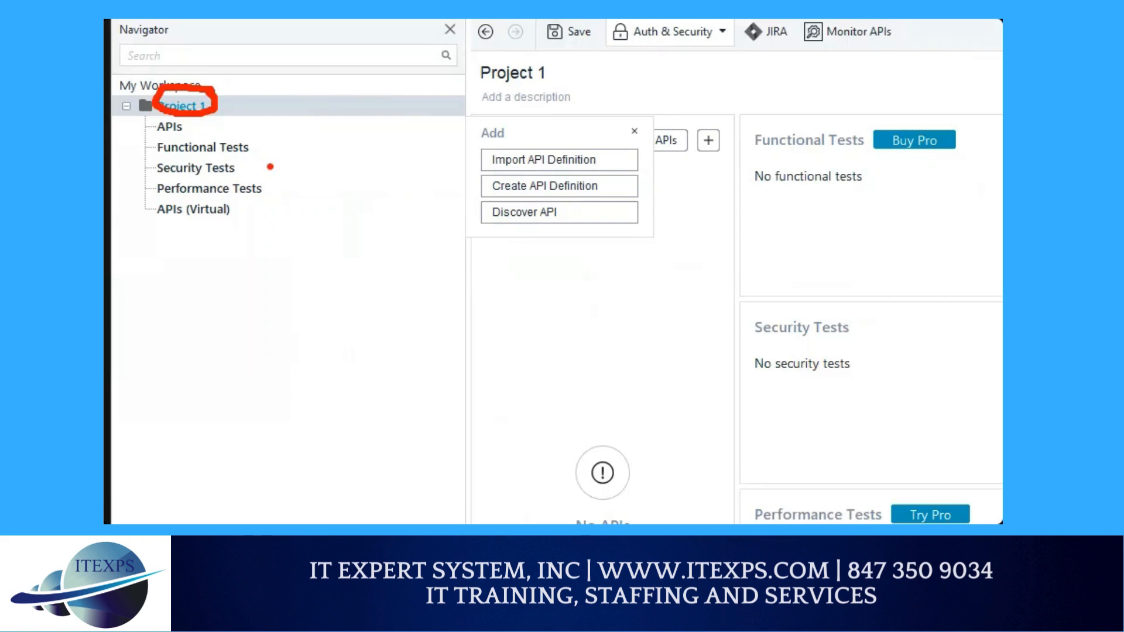
{"action": "key", "text": "Escape"}
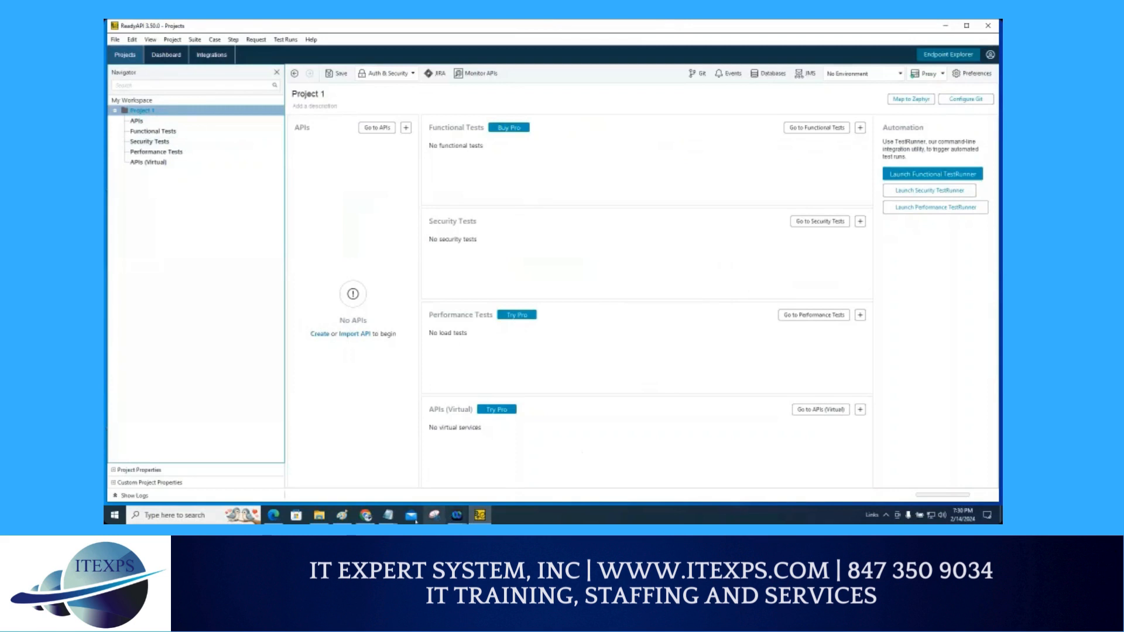
Step: Rename the project Project 1 as numberconversionproject
{"action": "left_click", "coordinate": [366, 516]}
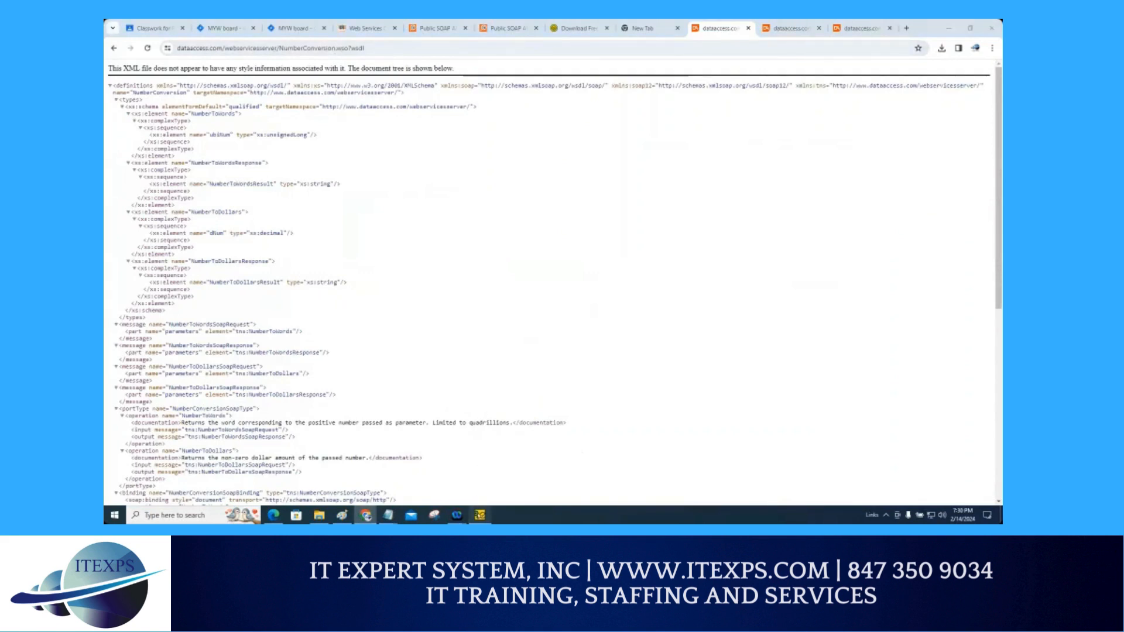
{"action": "left_click", "coordinate": [480, 515]}
{"action": "right_click", "coordinate": [153, 111]}
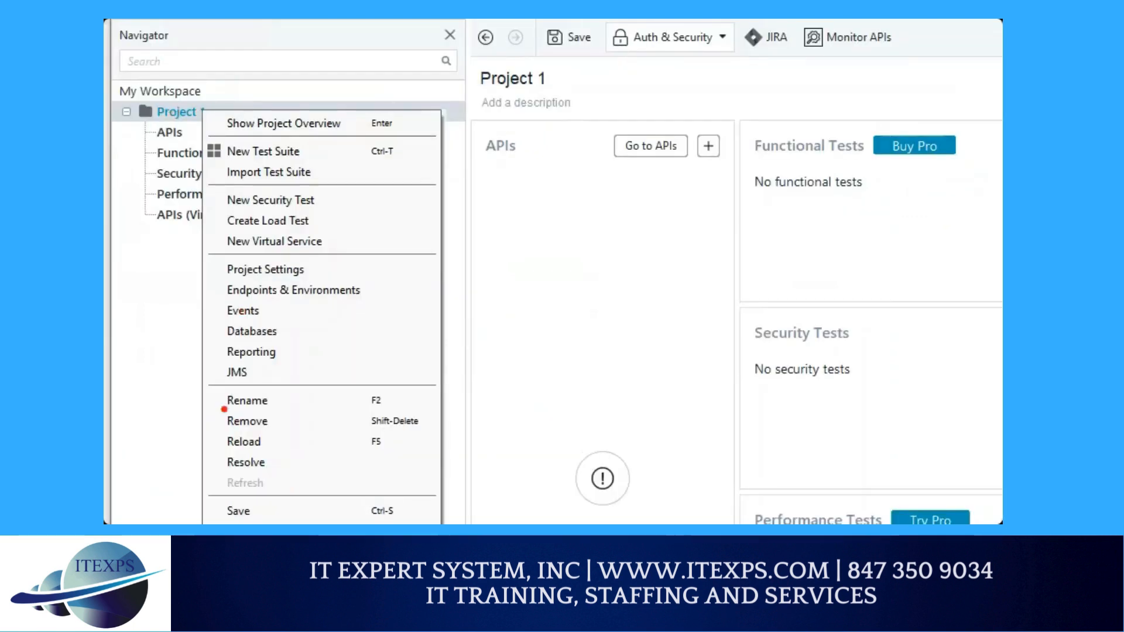
{"action": "left_click_drag", "start_coordinate": [222, 408], "coordinate": [345, 409]}
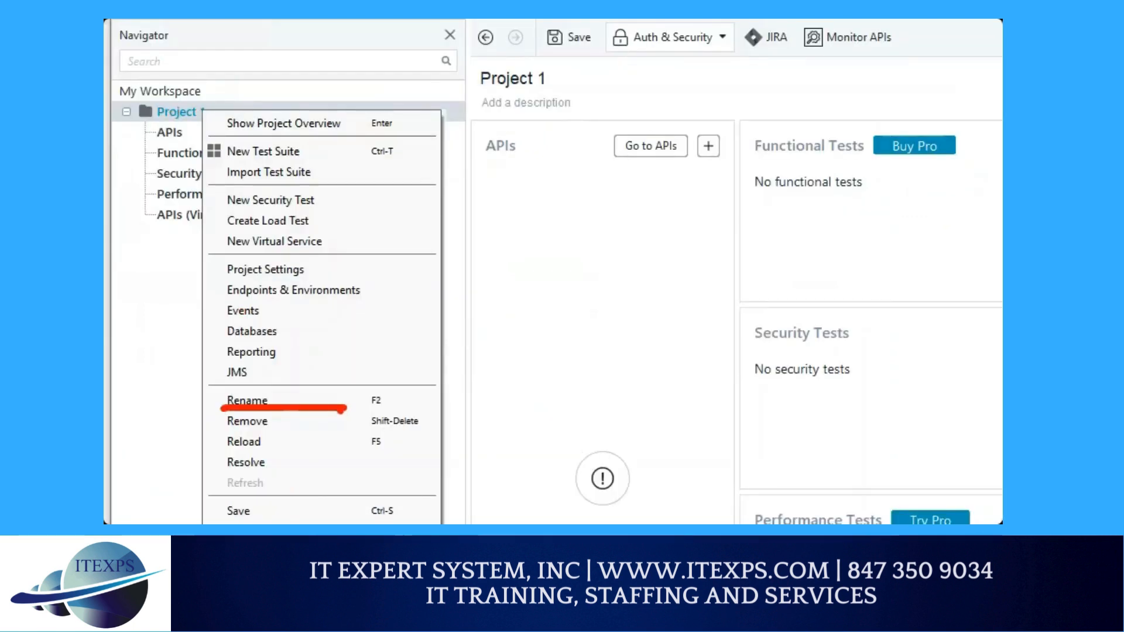
{"action": "right_click", "coordinate": [202, 111]}
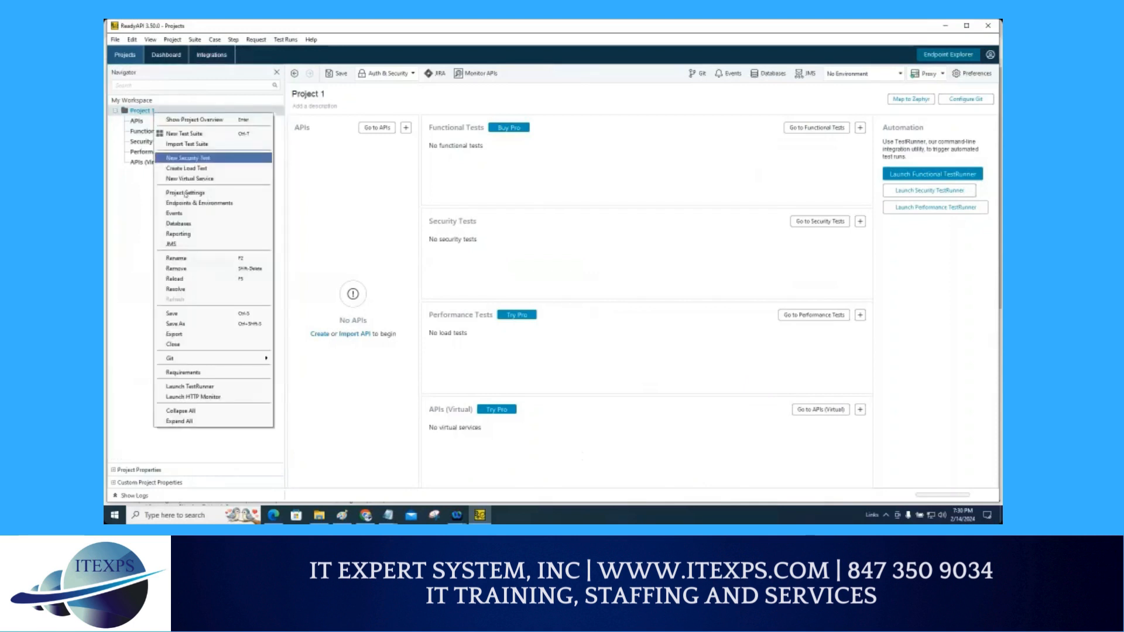
{"action": "key", "text": "F2"}
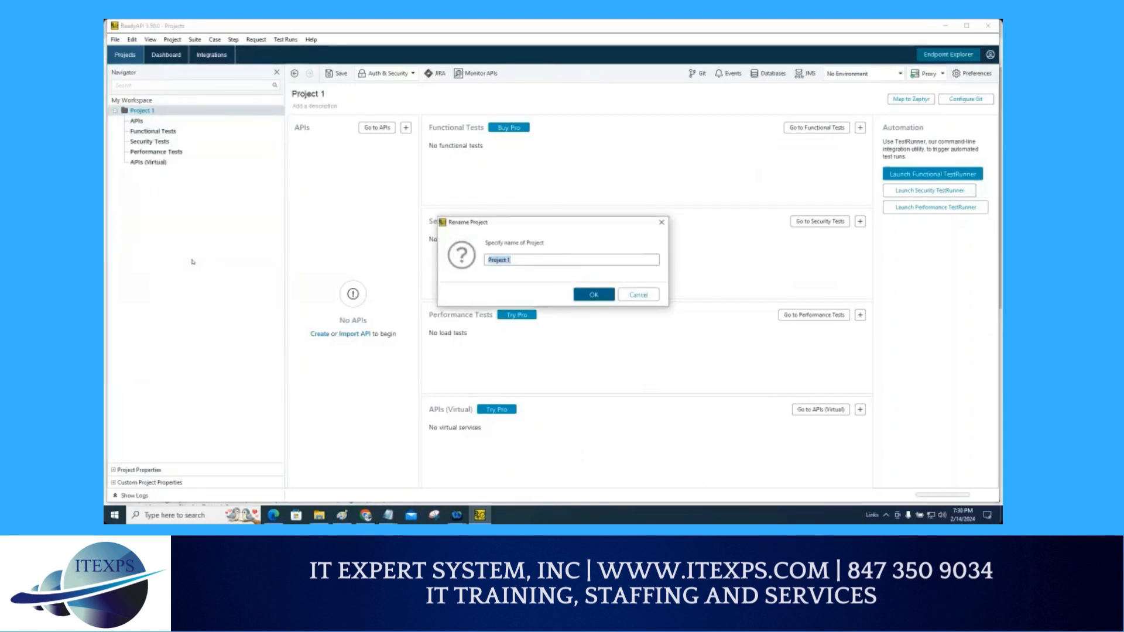
{"action": "type", "text": "numberconversionprojec"}
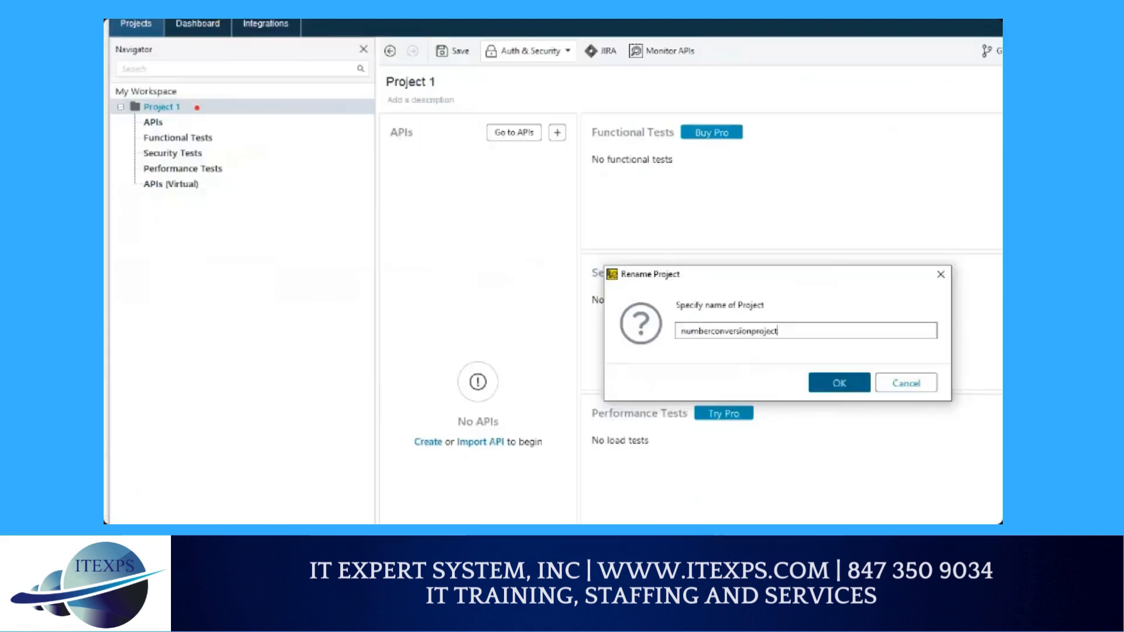
{"action": "mouse_move", "coordinate": [192, 95]}
{"action": "left_mouse_down"}
{"action": "mouse_move", "coordinate": [153, 107]}
{"action": "mouse_move", "coordinate": [215, 105]}
{"action": "mouse_move", "coordinate": [186, 93]}
{"action": "left_mouse_up"}
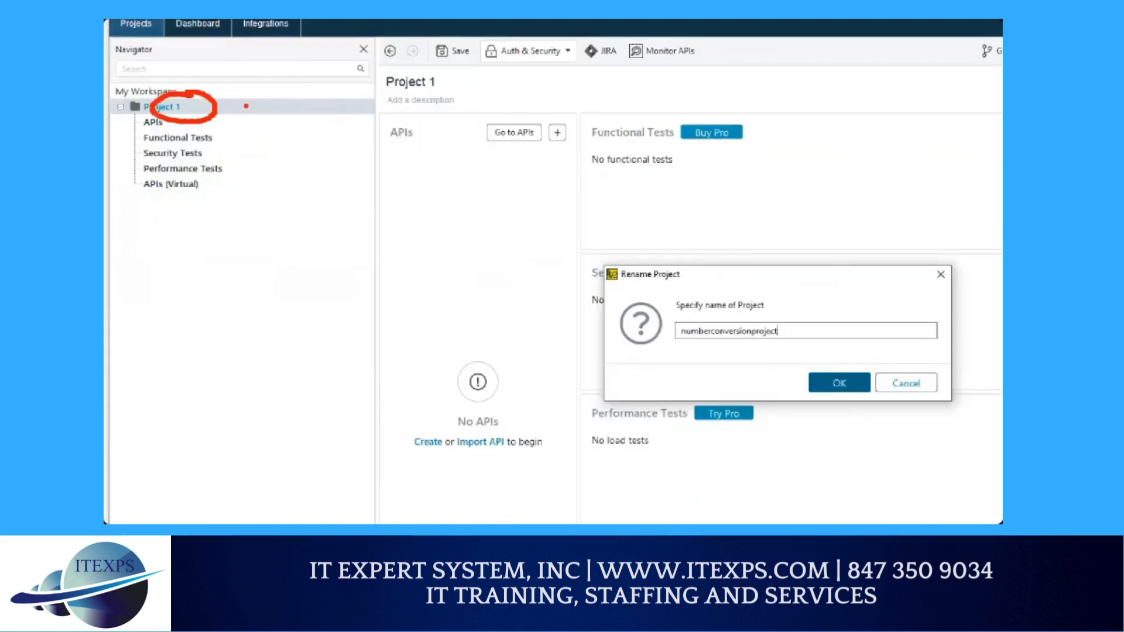
{"action": "mouse_move", "coordinate": [243, 144]}
{"action": "left_mouse_down"}
{"action": "mouse_move", "coordinate": [271, 94]}
{"action": "mouse_move", "coordinate": [290, 158]}
{"action": "mouse_move", "coordinate": [458, 199]}
{"action": "mouse_move", "coordinate": [564, 314]}
{"action": "mouse_move", "coordinate": [692, 327]}
{"action": "left_mouse_up"}
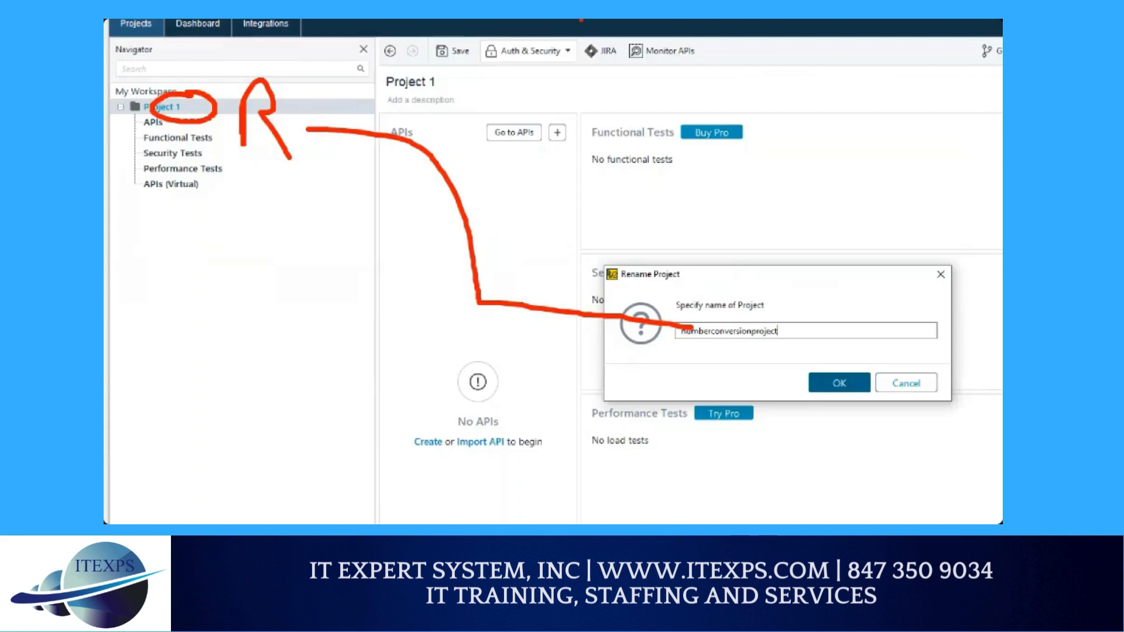
{"action": "left_click_drag", "start_coordinate": [820, 330], "coordinate": [834, 370]}
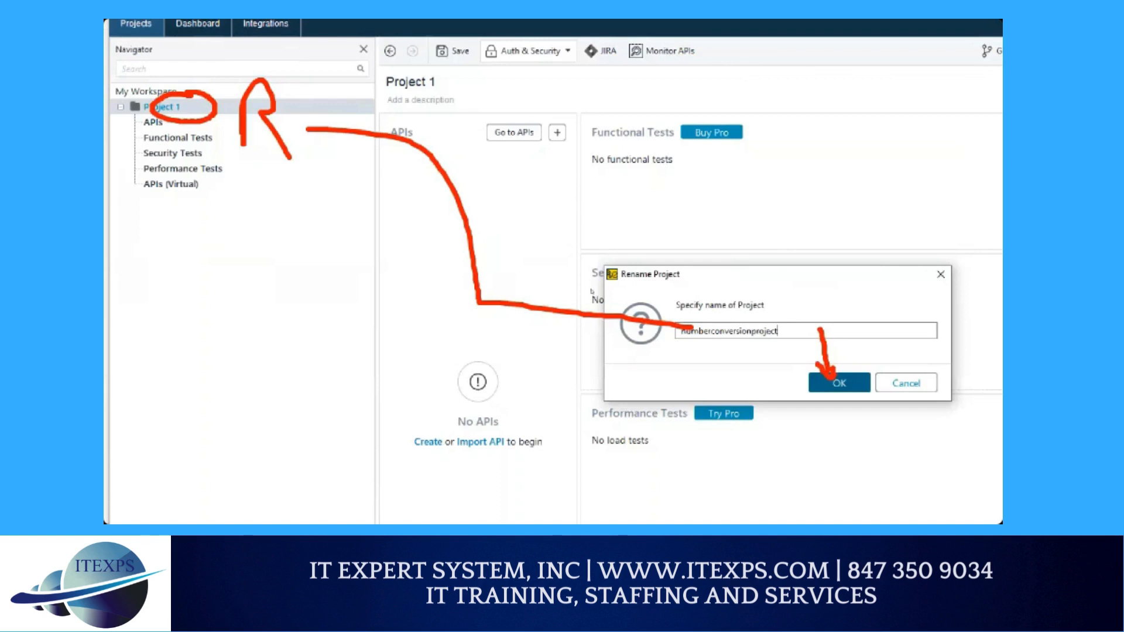
{"action": "left_click", "coordinate": [839, 383]}
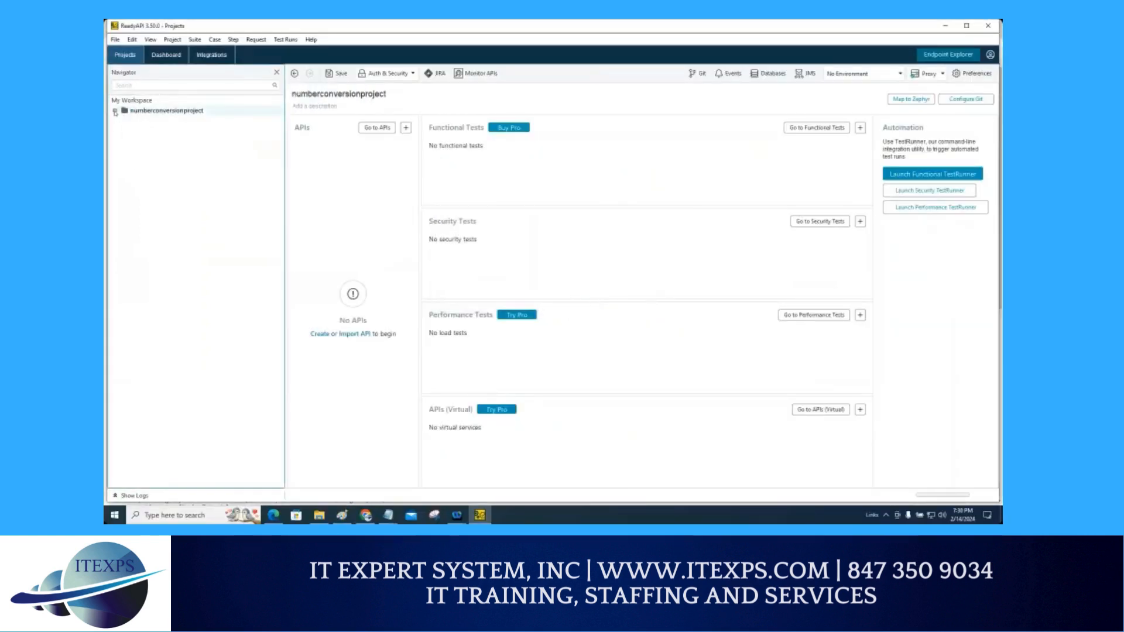
Step: Expand the numberconversionproject tree to examine its APIs and test sections
{"action": "left_click", "coordinate": [115, 111]}
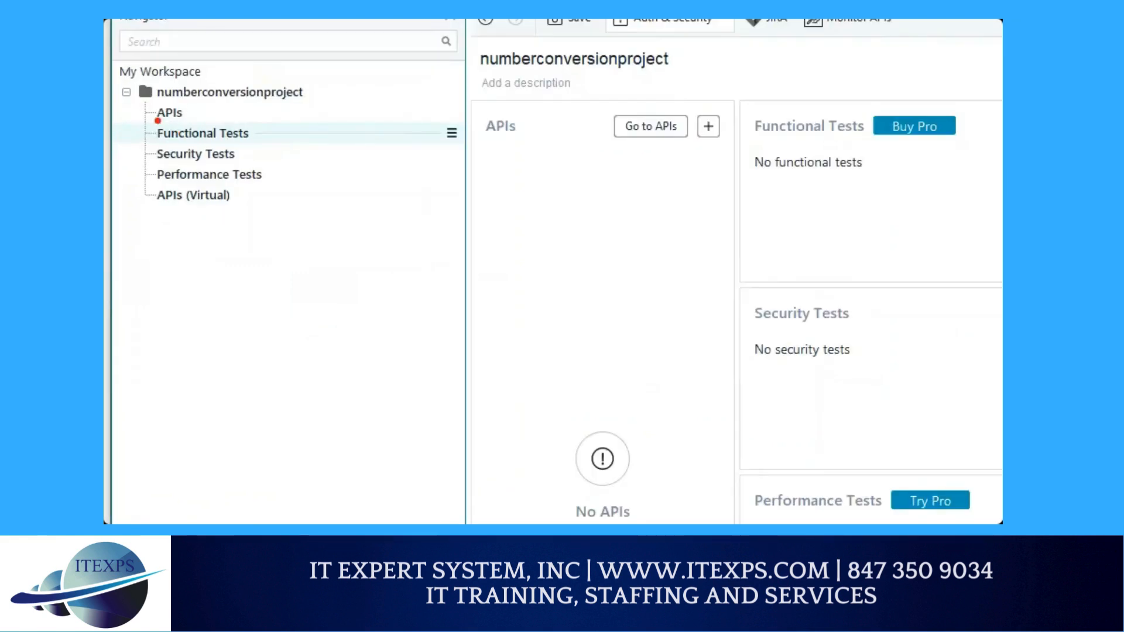
{"action": "left_click_drag", "start_coordinate": [156, 120], "coordinate": [182, 120]}
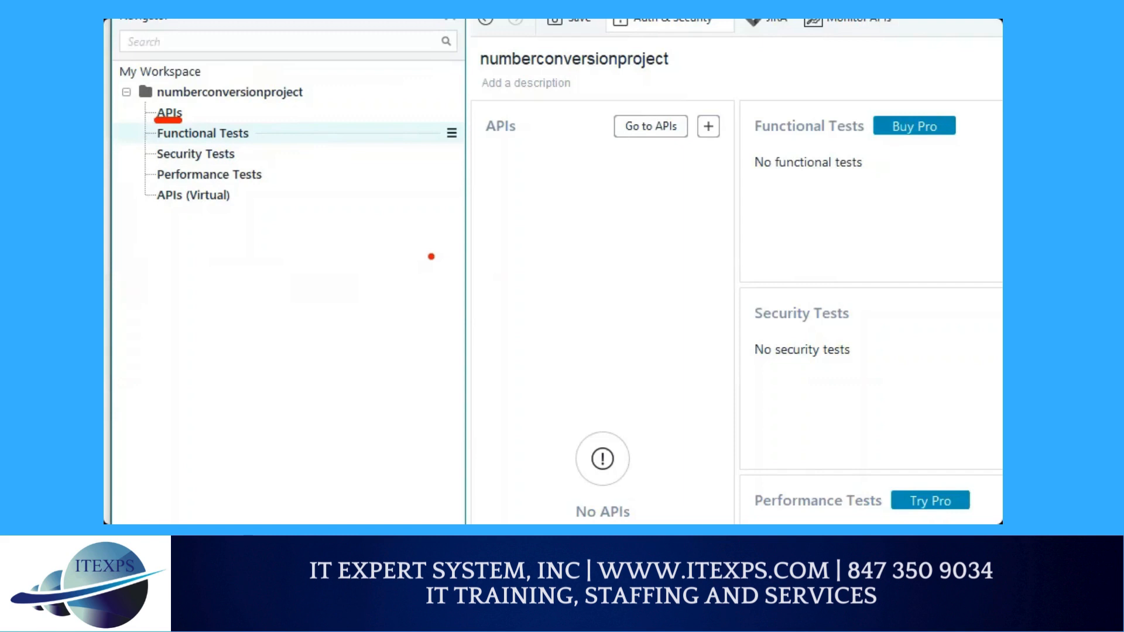
{"action": "mouse_move", "coordinate": [386, 188]}
{"action": "left_mouse_down"}
{"action": "mouse_move", "coordinate": [548, 281]}
{"action": "mouse_move", "coordinate": [529, 142]}
{"action": "mouse_move", "coordinate": [366, 225]}
{"action": "left_mouse_up"}
{"action": "mouse_move", "coordinate": [457, 218]}
{"action": "left_mouse_down"}
{"action": "mouse_move", "coordinate": [611, 183]}
{"action": "mouse_move", "coordinate": [611, 201]}
{"action": "mouse_move", "coordinate": [631, 188]}
{"action": "mouse_move", "coordinate": [683, 225]}
{"action": "left_mouse_up"}
{"action": "mouse_move", "coordinate": [683, 226]}
{"action": "left_mouse_down"}
{"action": "mouse_move", "coordinate": [703, 208]}
{"action": "mouse_move", "coordinate": [727, 227]}
{"action": "left_mouse_up"}
{"action": "left_click_drag", "start_coordinate": [708, 278], "coordinate": [749, 322]}
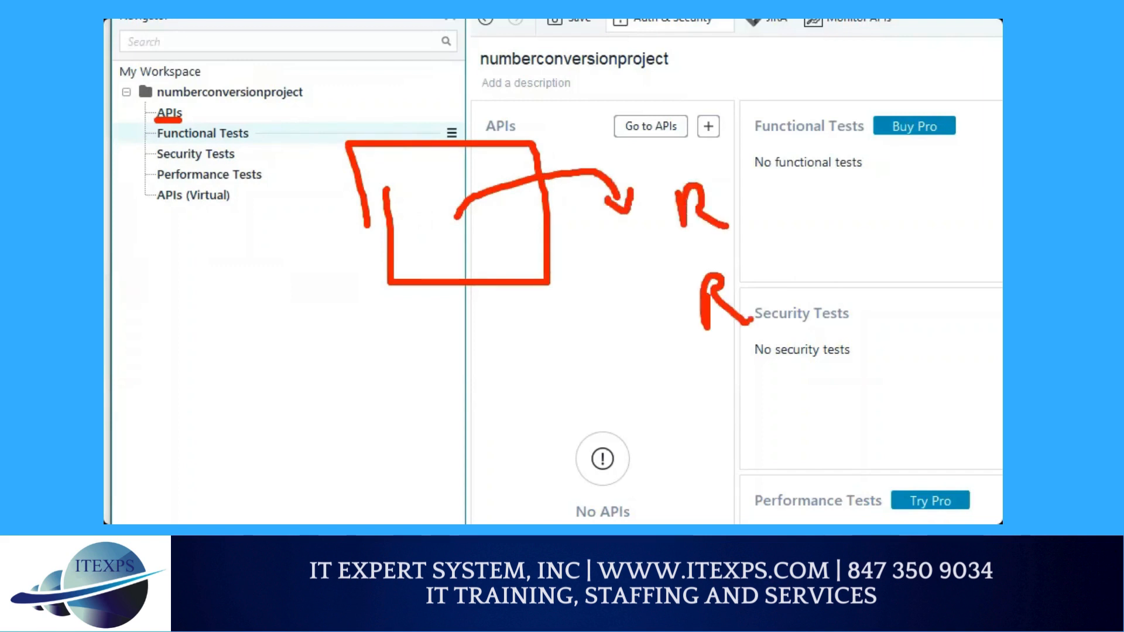
{"action": "left_click_drag", "start_coordinate": [794, 132], "coordinate": [815, 368]}
{"action": "mouse_move", "coordinate": [896, 143]}
{"action": "left_mouse_down"}
{"action": "mouse_move", "coordinate": [878, 177]}
{"action": "mouse_move", "coordinate": [976, 188]}
{"action": "left_mouse_up"}
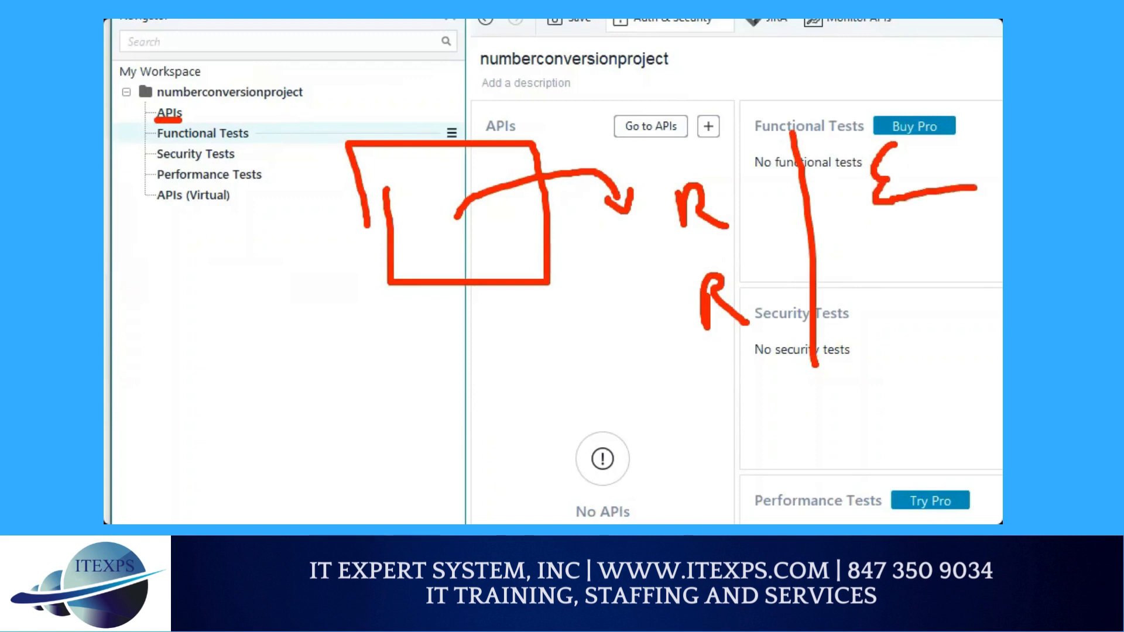
{"action": "left_click", "coordinate": [854, 247]}
{"action": "left_click_drag", "start_coordinate": [854, 247], "coordinate": [895, 240]}
Step: Open the Import API Definition dialog for the project's APIs node
{"action": "right_click", "coordinate": [169, 112]}
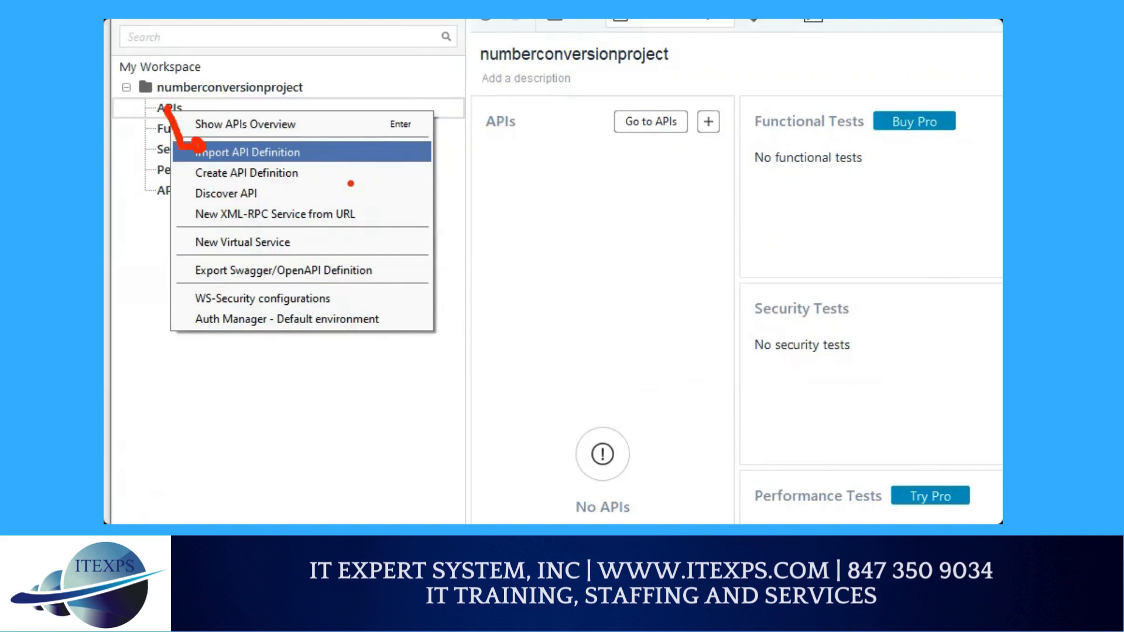
{"action": "mouse_move", "coordinate": [574, 91]}
{"action": "left_mouse_down"}
{"action": "mouse_move", "coordinate": [619, 243]}
{"action": "mouse_move", "coordinate": [696, 78]}
{"action": "mouse_move", "coordinate": [576, 82]}
{"action": "left_mouse_up"}
{"action": "left_click_drag", "start_coordinate": [646, 154], "coordinate": [647, 114]}
{"action": "mouse_move", "coordinate": [682, 173]}
{"action": "left_mouse_down"}
{"action": "mouse_move", "coordinate": [732, 157]}
{"action": "mouse_move", "coordinate": [765, 173]}
{"action": "left_mouse_up"}
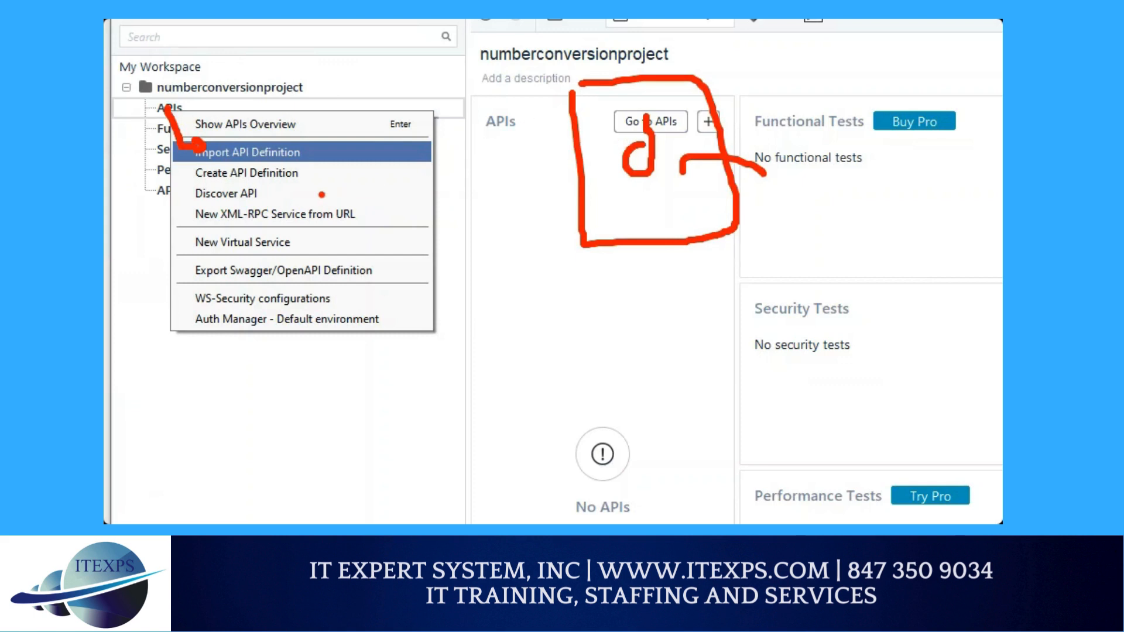
{"action": "key", "text": "Escape"}
{"action": "right_click", "coordinate": [144, 121]}
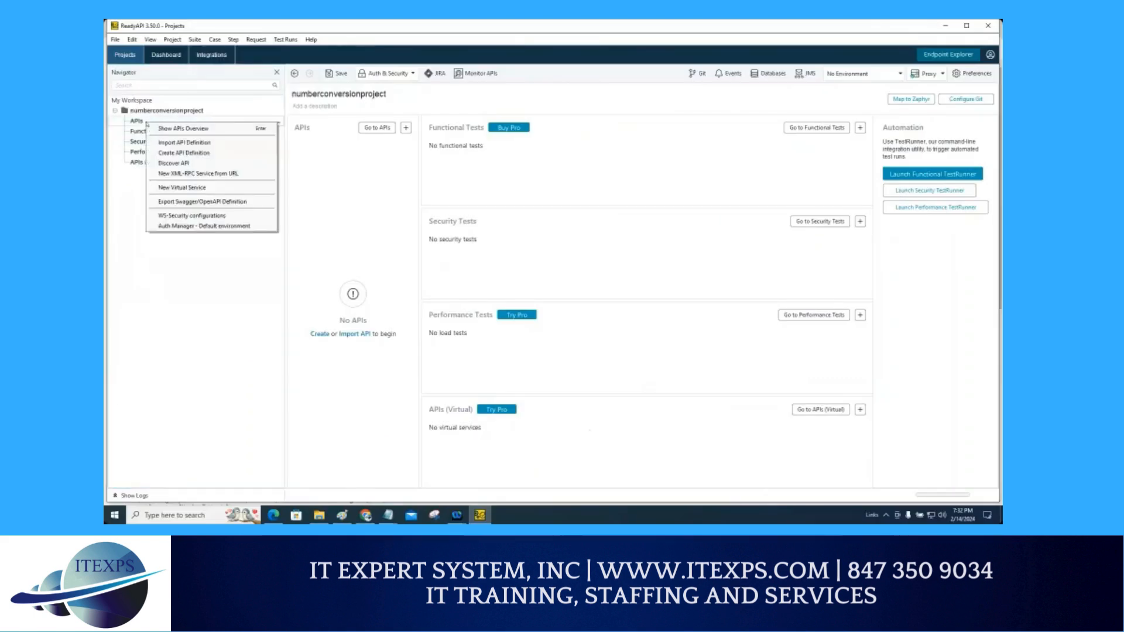
{"action": "left_click", "coordinate": [170, 143]}
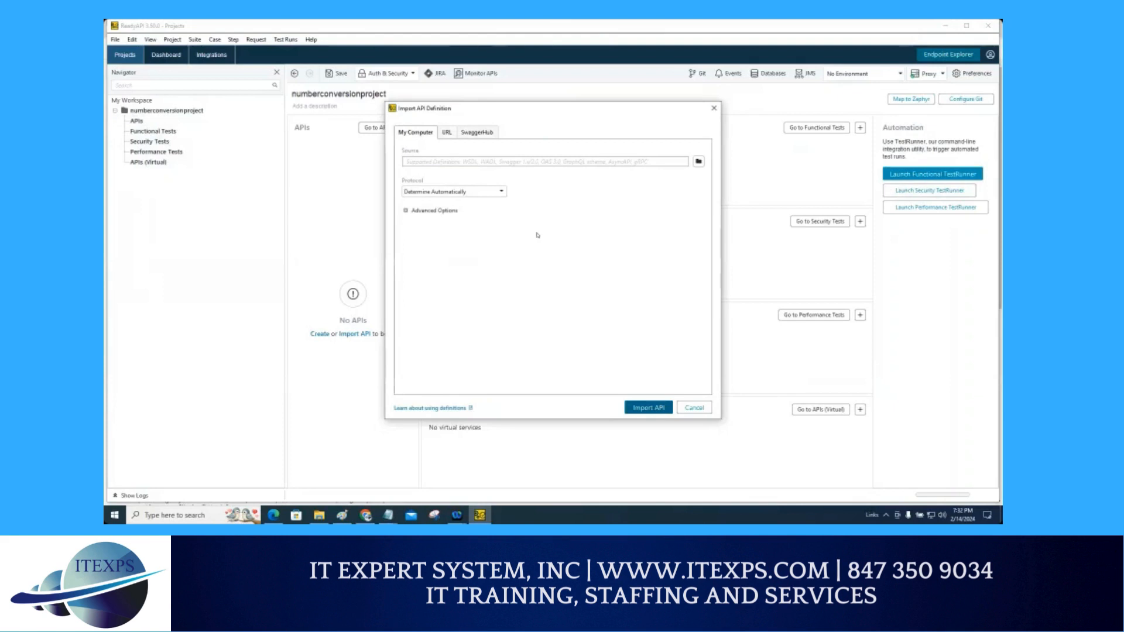
Step: Switch the import source to URL in the Import API Definition dialog
{"action": "key", "text": "ctrl+1"}
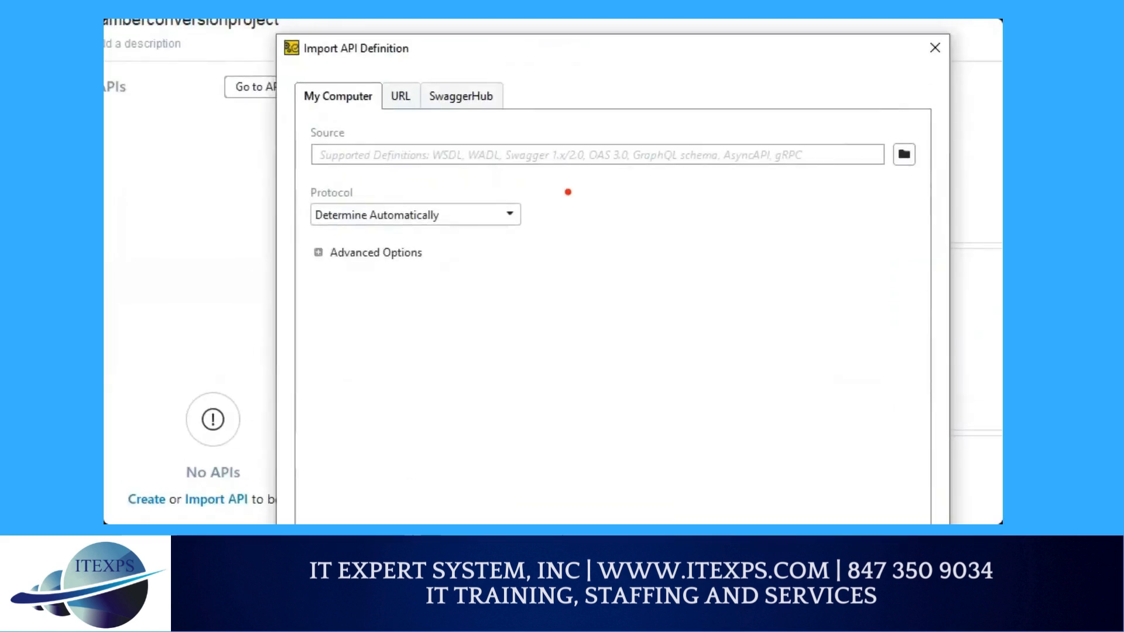
{"action": "mouse_move", "coordinate": [400, 40]}
{"action": "left_mouse_down"}
{"action": "mouse_move", "coordinate": [392, 79]}
{"action": "mouse_move", "coordinate": [382, 64]}
{"action": "left_mouse_up"}
{"action": "left_click", "coordinate": [401, 96]}
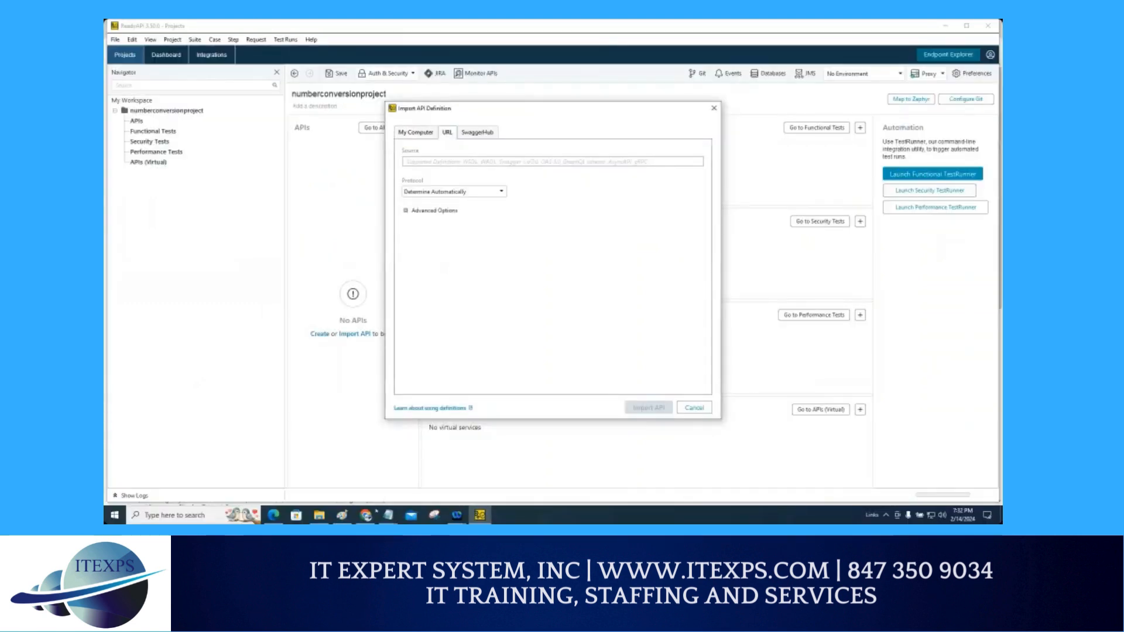
Step: Copy the NumberConversion WSDL address from the browser's address bar and return to ReadyAPI
{"action": "left_click", "coordinate": [366, 514]}
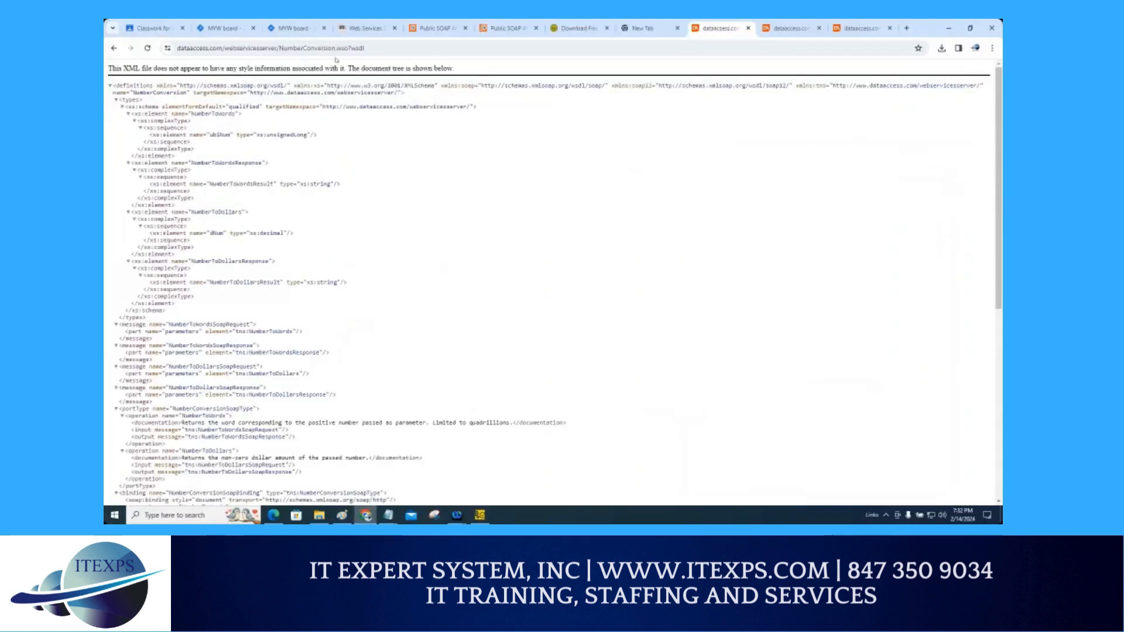
{"action": "left_click_drag", "start_coordinate": [366, 48], "coordinate": [176, 48]}
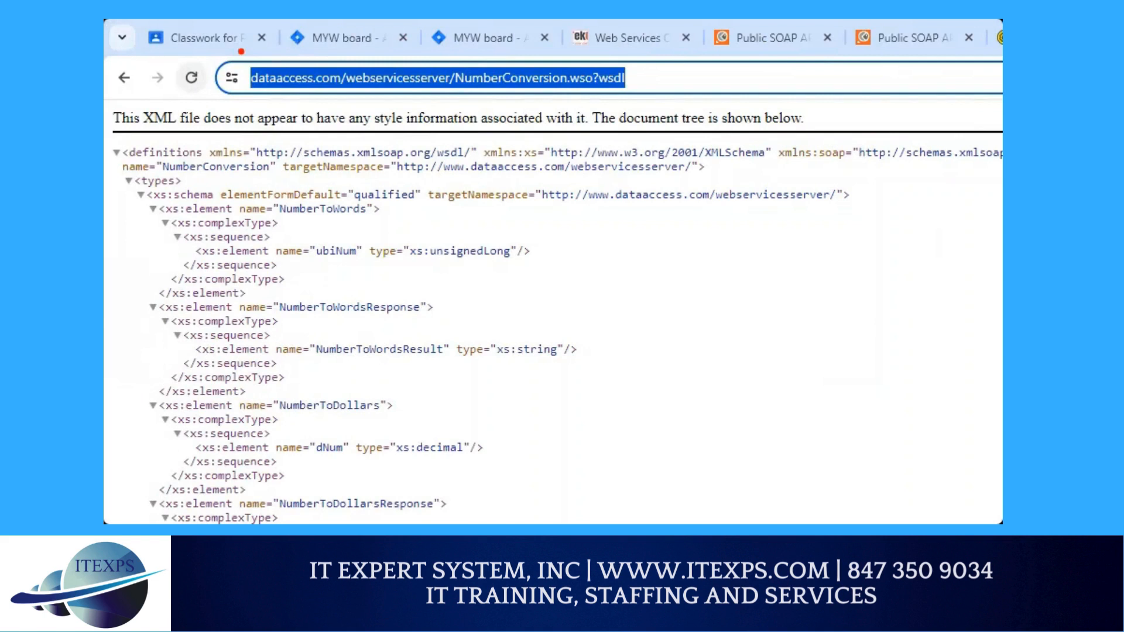
{"action": "mouse_move", "coordinate": [241, 52]}
{"action": "left_mouse_down"}
{"action": "mouse_move", "coordinate": [631, 58]}
{"action": "mouse_move", "coordinate": [638, 104]}
{"action": "mouse_move", "coordinate": [224, 108]}
{"action": "mouse_move", "coordinate": [223, 44]}
{"action": "left_mouse_up"}
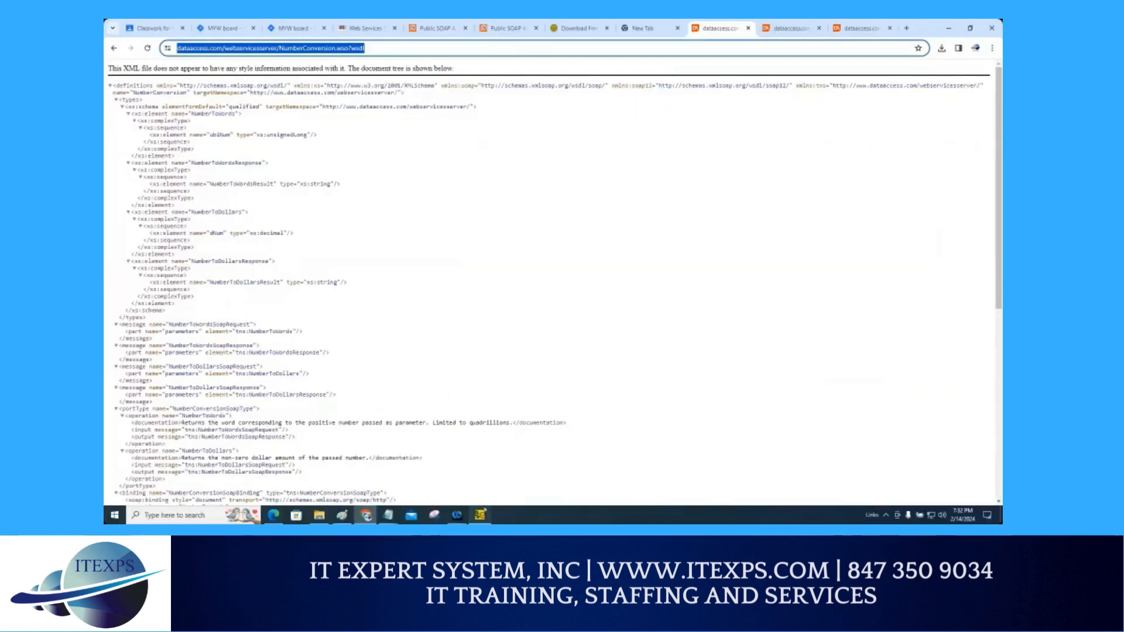
{"action": "left_click", "coordinate": [480, 514]}
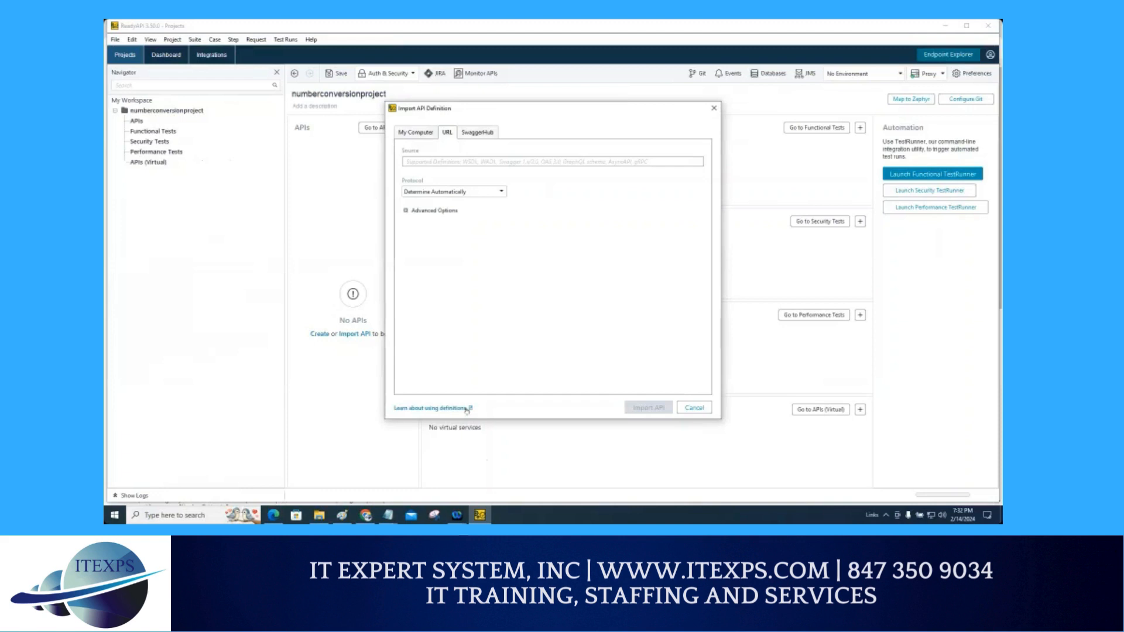
{"action": "left_click", "coordinate": [366, 515]}
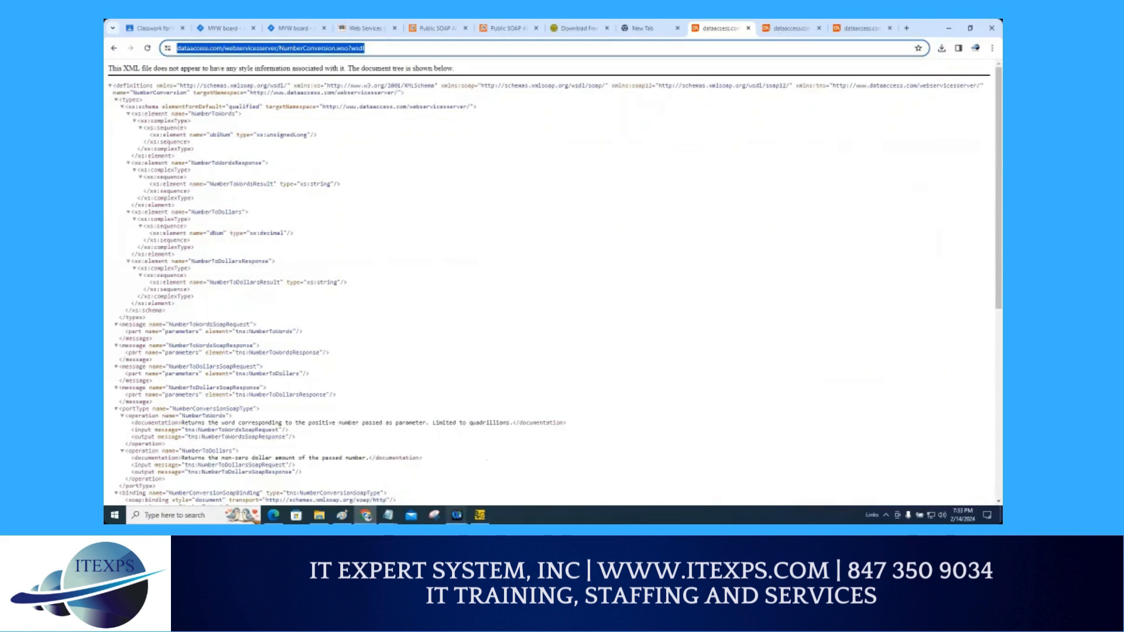
{"action": "mouse_move", "coordinate": [457, 515]}
{"action": "left_click", "coordinate": [486, 486]}
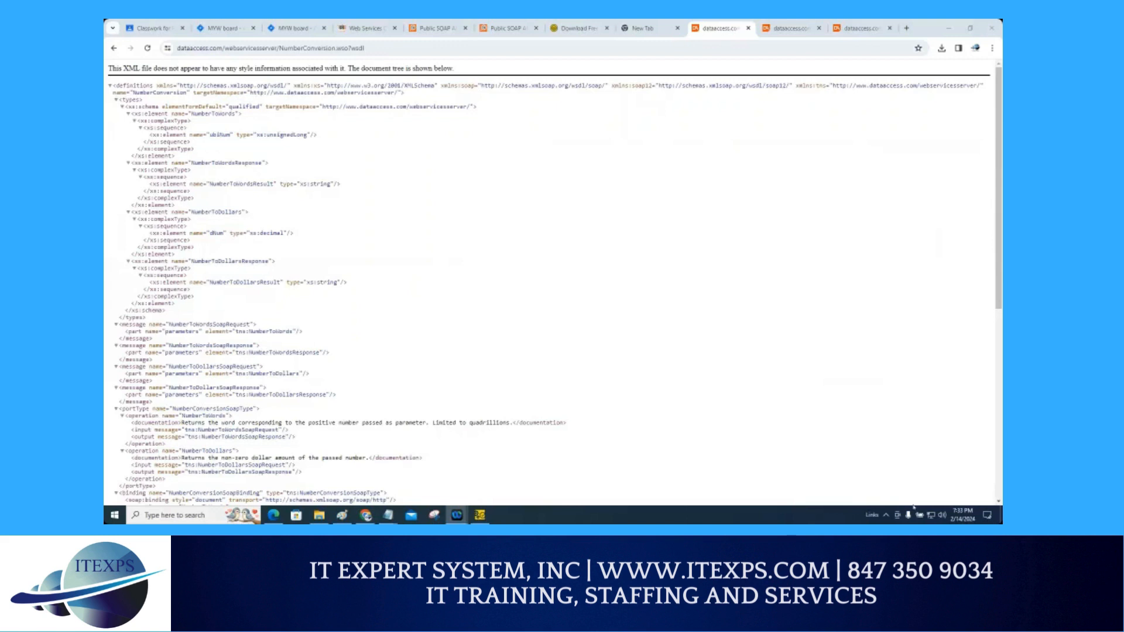
{"action": "left_click", "coordinate": [957, 35]}
{"action": "key", "text": "ctrl+c"}
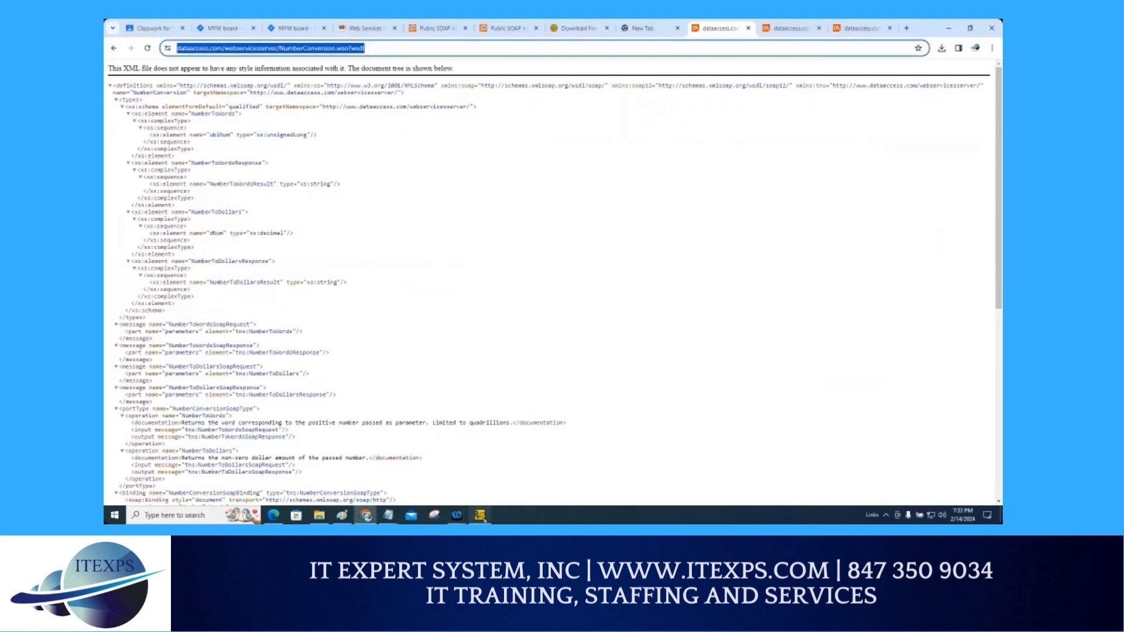
{"action": "key", "text": "alt+Tab"}
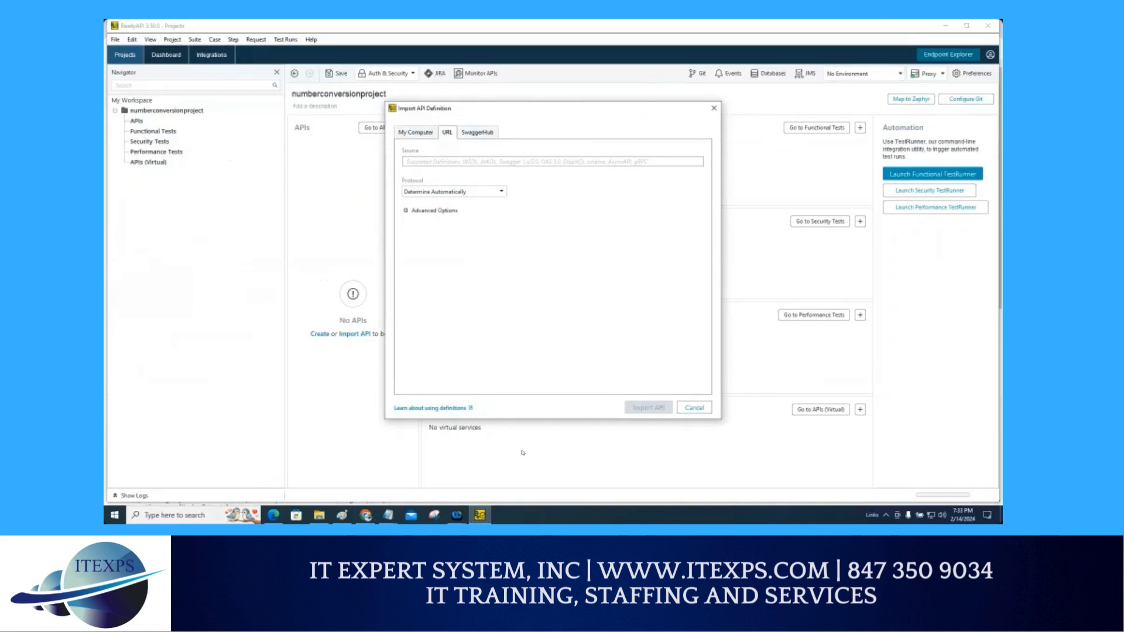
{"action": "left_click", "coordinate": [486, 162]}
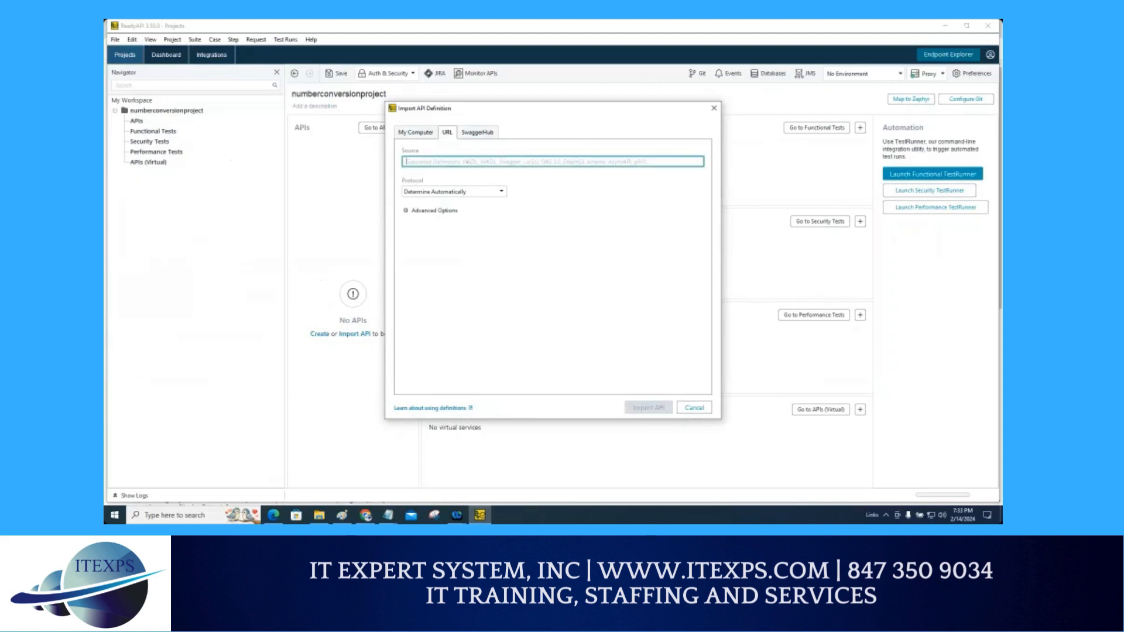
{"action": "key", "text": "ctrl+v"}
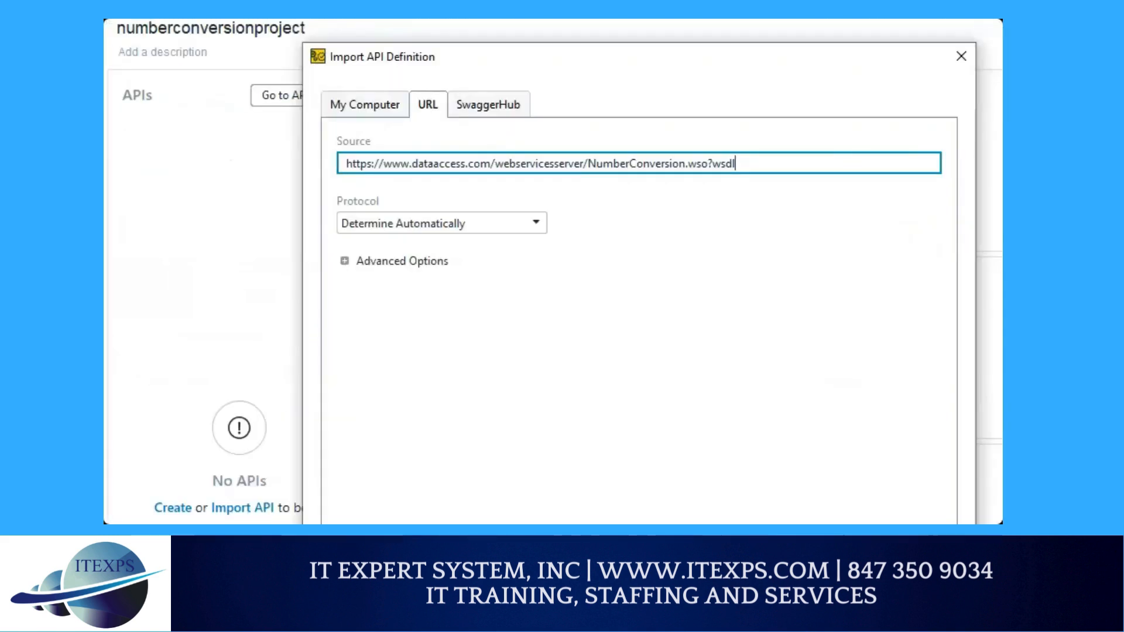
{"action": "mouse_move", "coordinate": [427, 74]}
{"action": "left_mouse_down"}
{"action": "mouse_move", "coordinate": [422, 121]}
{"action": "mouse_move", "coordinate": [448, 82]}
{"action": "mouse_move", "coordinate": [432, 75]}
{"action": "left_mouse_up"}
{"action": "left_click_drag", "start_coordinate": [360, 179], "coordinate": [683, 181]}
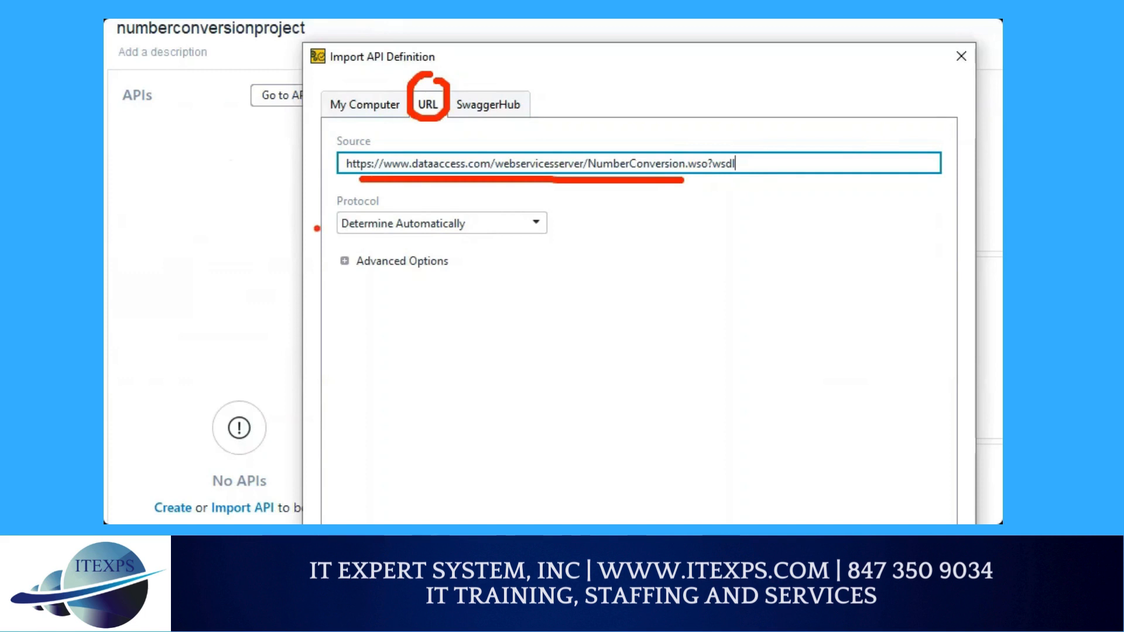
{"action": "left_click_drag", "start_coordinate": [319, 225], "coordinate": [344, 216]}
{"action": "left_click_drag", "start_coordinate": [409, 234], "coordinate": [550, 244]}
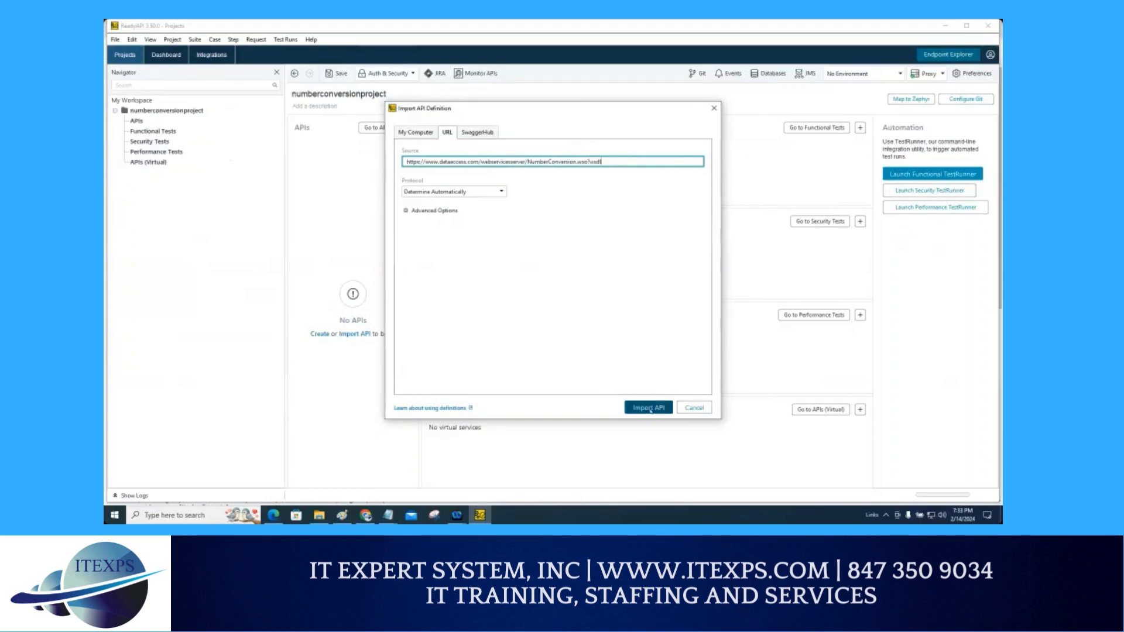
{"action": "mouse_move", "coordinate": [654, 320]}
{"action": "left_mouse_down"}
{"action": "mouse_move", "coordinate": [650, 390]}
{"action": "mouse_move", "coordinate": [655, 379]}
{"action": "left_mouse_up"}
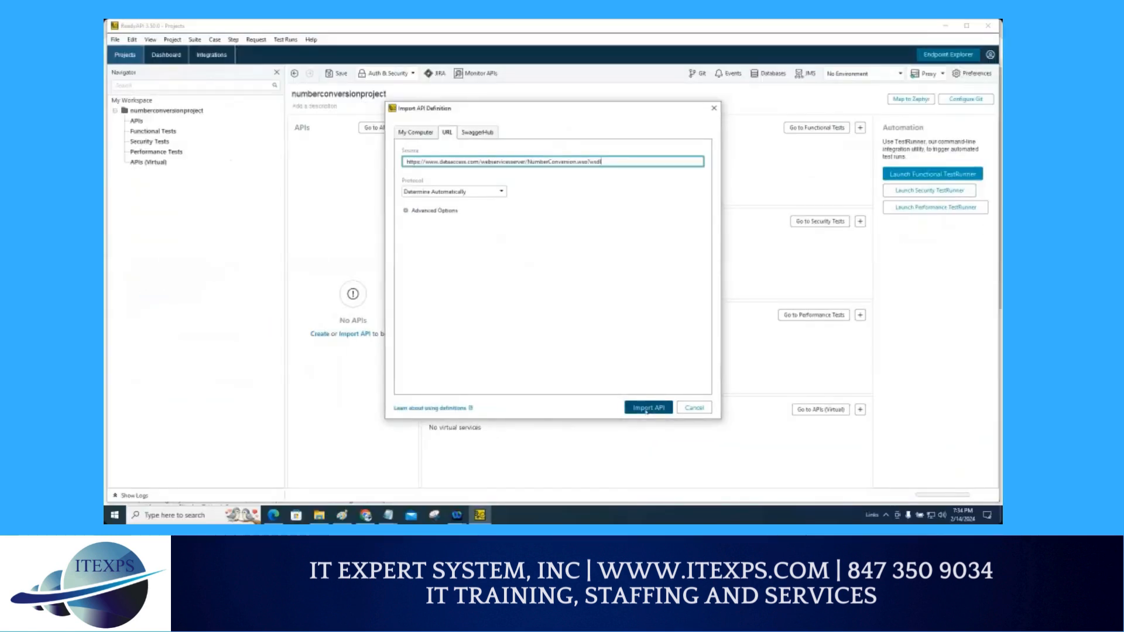
{"action": "left_click", "coordinate": [647, 408]}
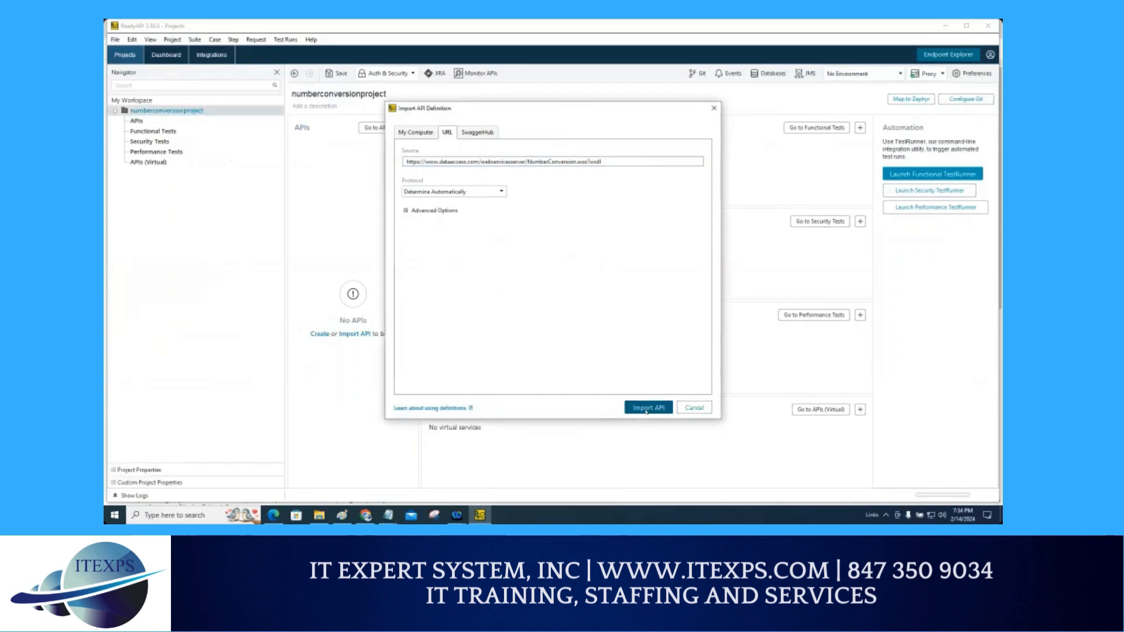
{"action": "left_click", "coordinate": [646, 408]}
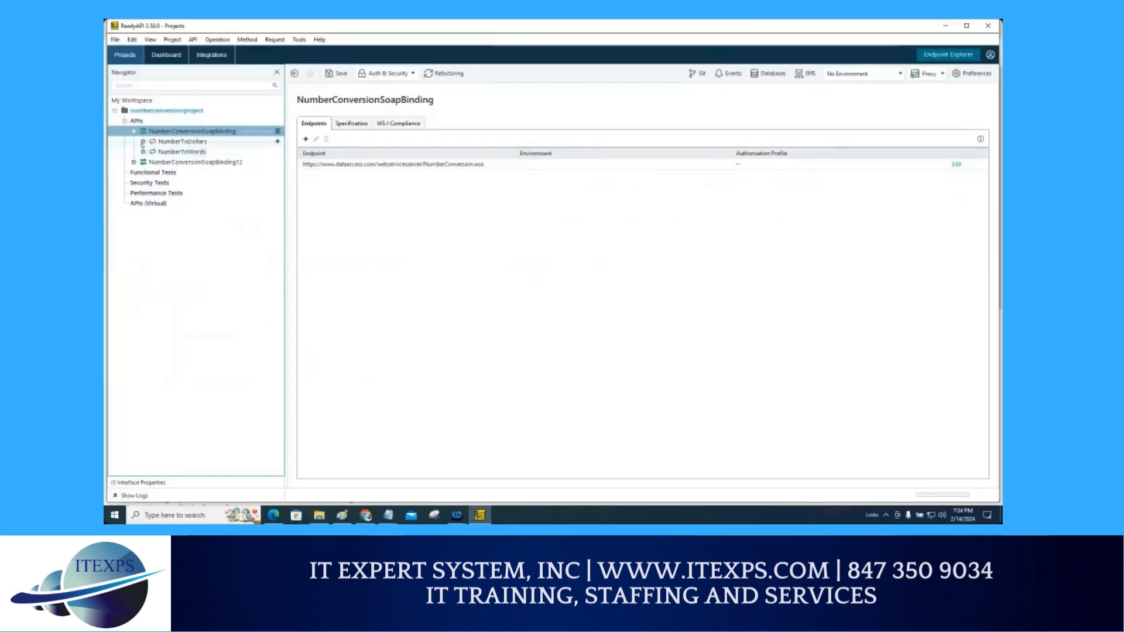
Step: Expand the NumberToDollars operation under NumberConversionSoapBinding in the project tree
{"action": "left_click", "coordinate": [142, 141]}
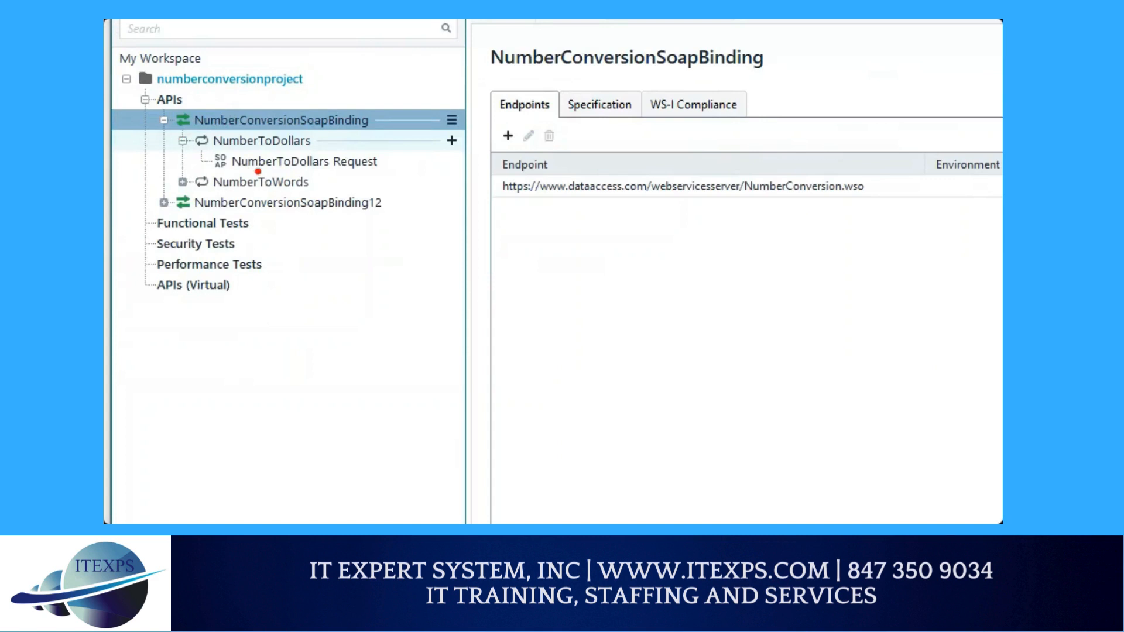
{"action": "left_click_drag", "start_coordinate": [233, 148], "coordinate": [326, 147]}
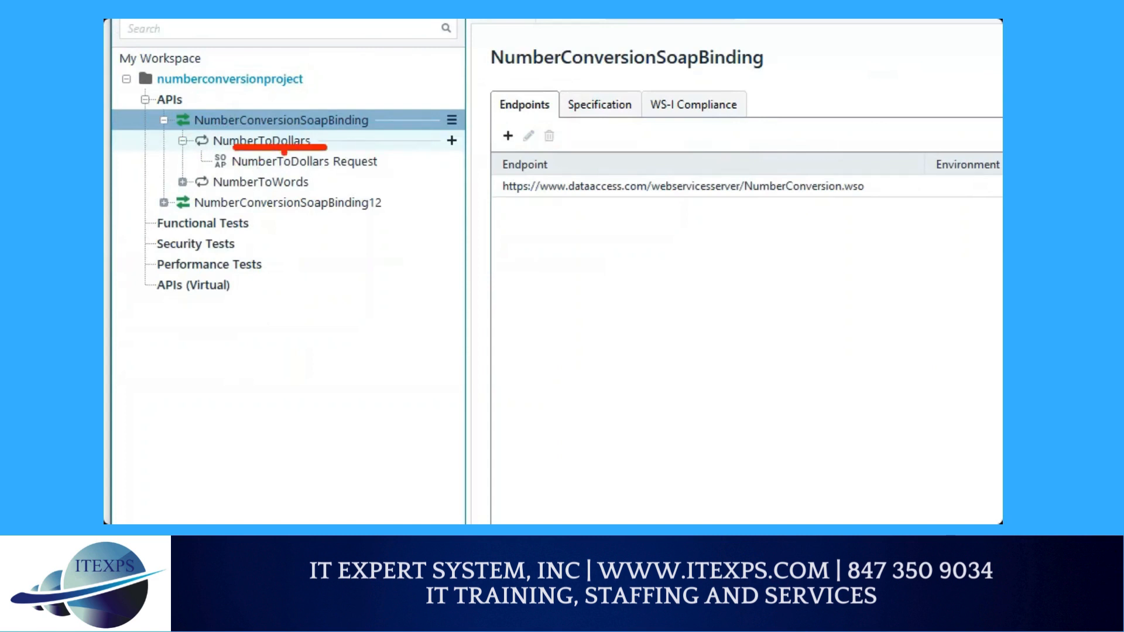
{"action": "left_click_drag", "start_coordinate": [186, 146], "coordinate": [223, 166]}
{"action": "mouse_move", "coordinate": [310, 174]}
{"action": "left_mouse_down"}
{"action": "mouse_move", "coordinate": [314, 223]}
{"action": "mouse_move", "coordinate": [310, 165]}
{"action": "mouse_move", "coordinate": [327, 179]}
{"action": "left_mouse_up"}
{"action": "mouse_move", "coordinate": [664, 145]}
{"action": "left_mouse_down"}
{"action": "mouse_move", "coordinate": [531, 316]}
{"action": "mouse_move", "coordinate": [717, 232]}
{"action": "mouse_move", "coordinate": [681, 151]}
{"action": "left_mouse_up"}
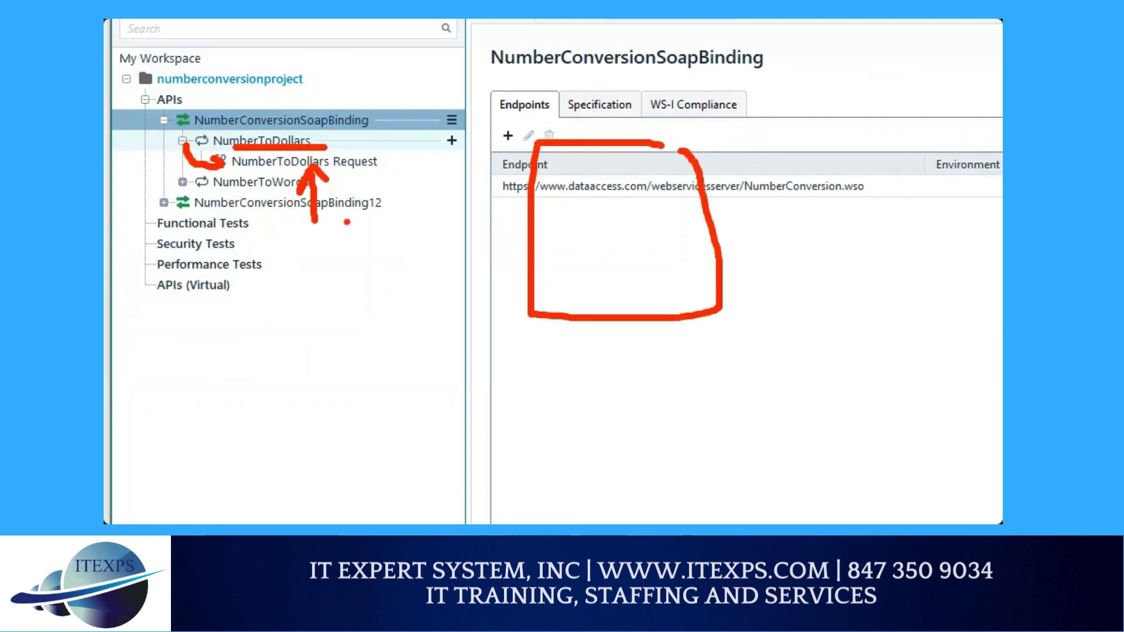
{"action": "mouse_move", "coordinate": [336, 223]}
{"action": "left_mouse_down"}
{"action": "mouse_move", "coordinate": [337, 165]}
{"action": "mouse_move", "coordinate": [346, 179]}
{"action": "left_mouse_up"}
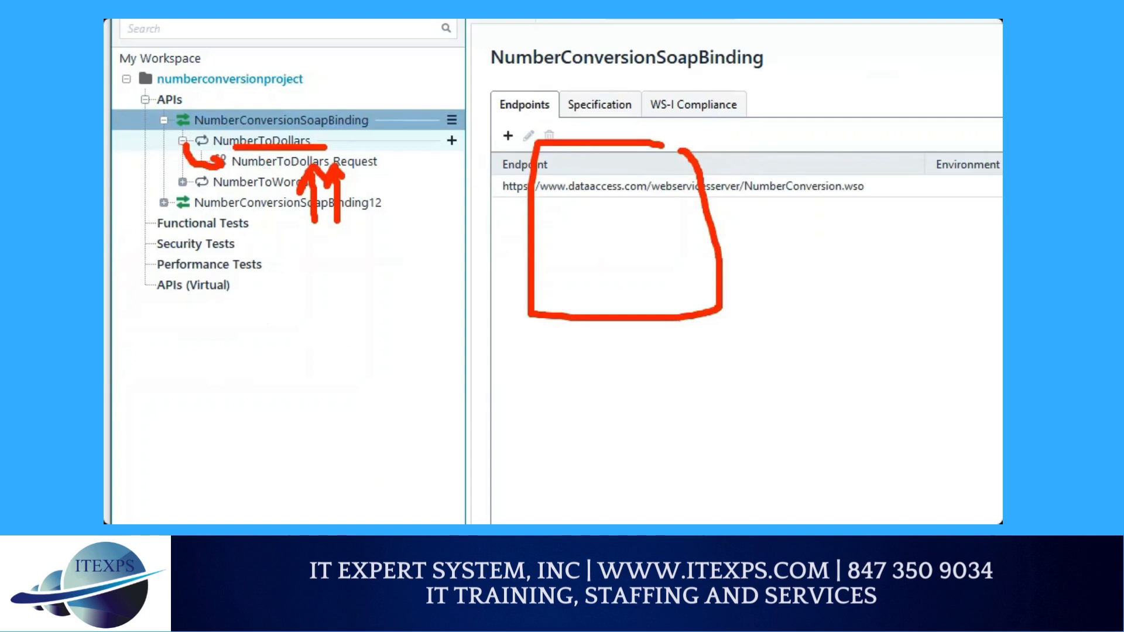
{"action": "key", "text": "Escape"}
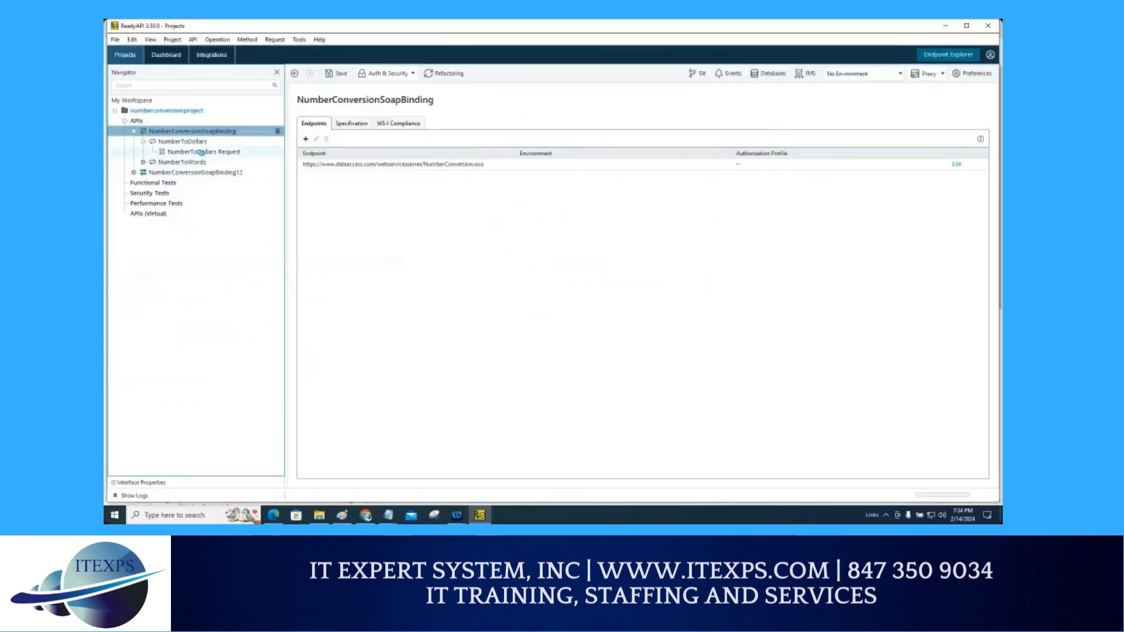
Step: Open the NumberToDollars Request and examine its dNum input field
{"action": "left_click", "coordinate": [203, 152]}
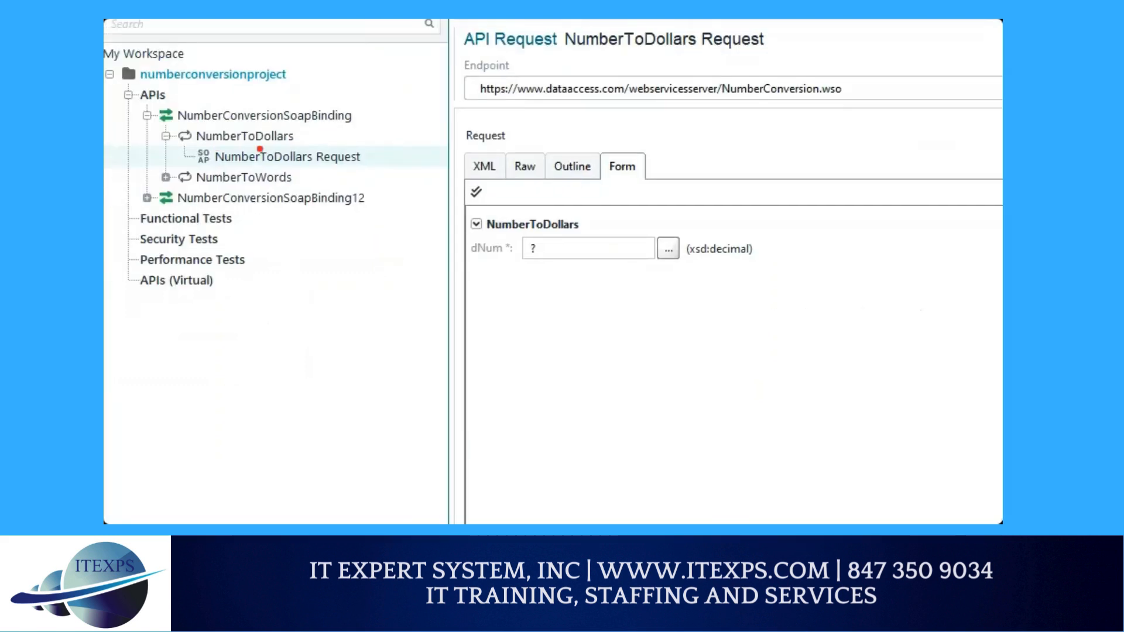
{"action": "left_click_drag", "start_coordinate": [224, 167], "coordinate": [328, 166]}
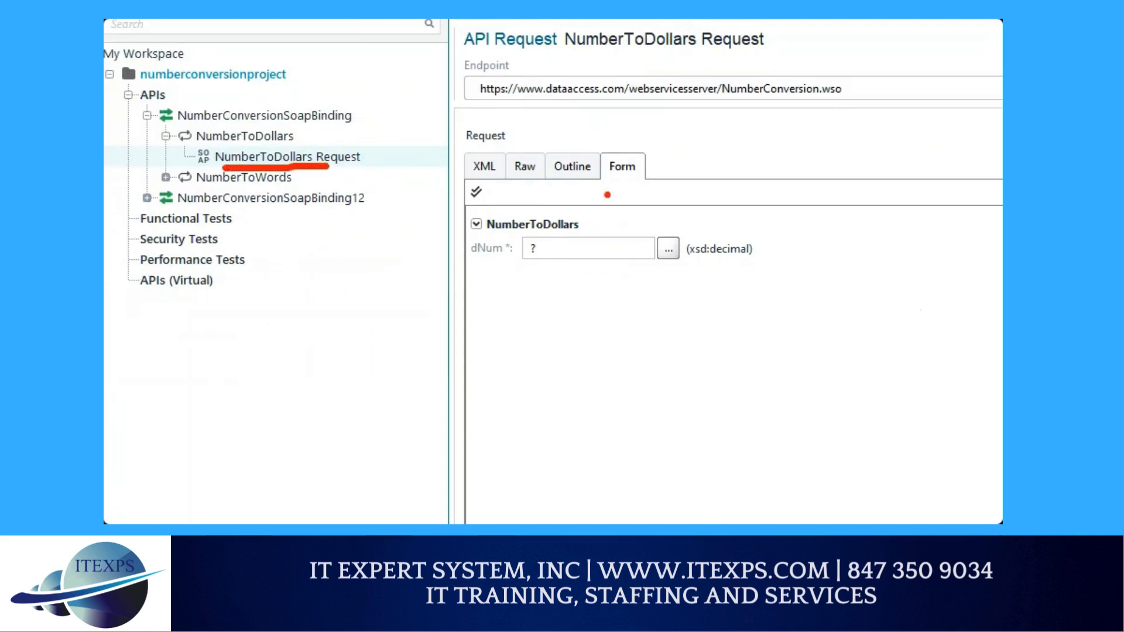
{"action": "left_click_drag", "start_coordinate": [525, 244], "coordinate": [543, 265]}
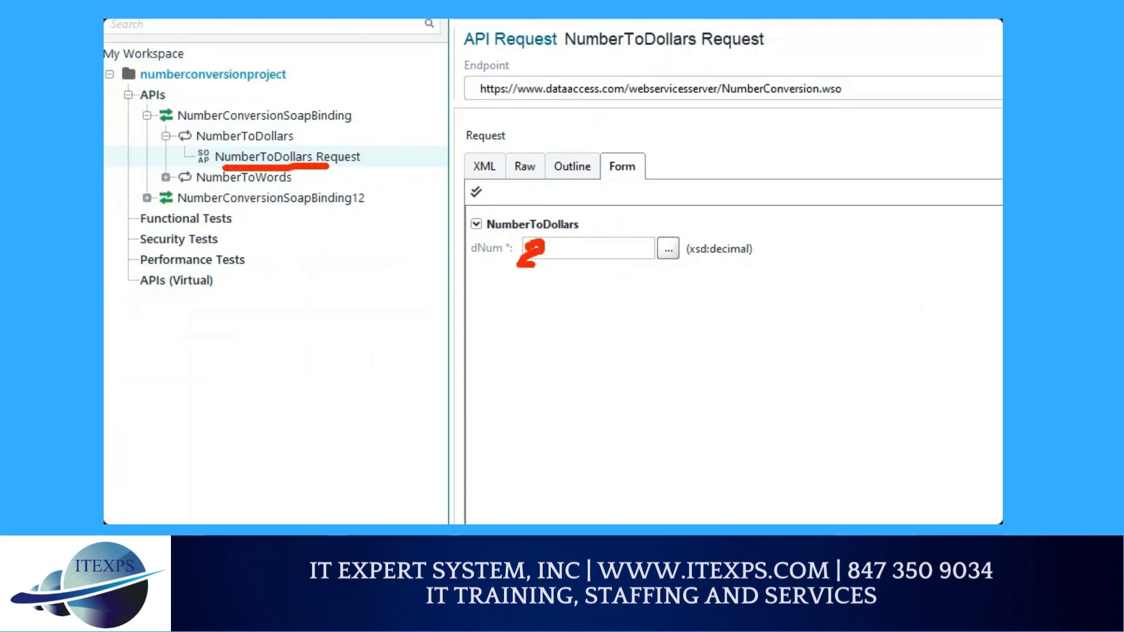
{"action": "mouse_move", "coordinate": [683, 265]}
{"action": "left_mouse_down"}
{"action": "mouse_move", "coordinate": [915, 257]}
{"action": "mouse_move", "coordinate": [898, 268]}
{"action": "left_mouse_up"}
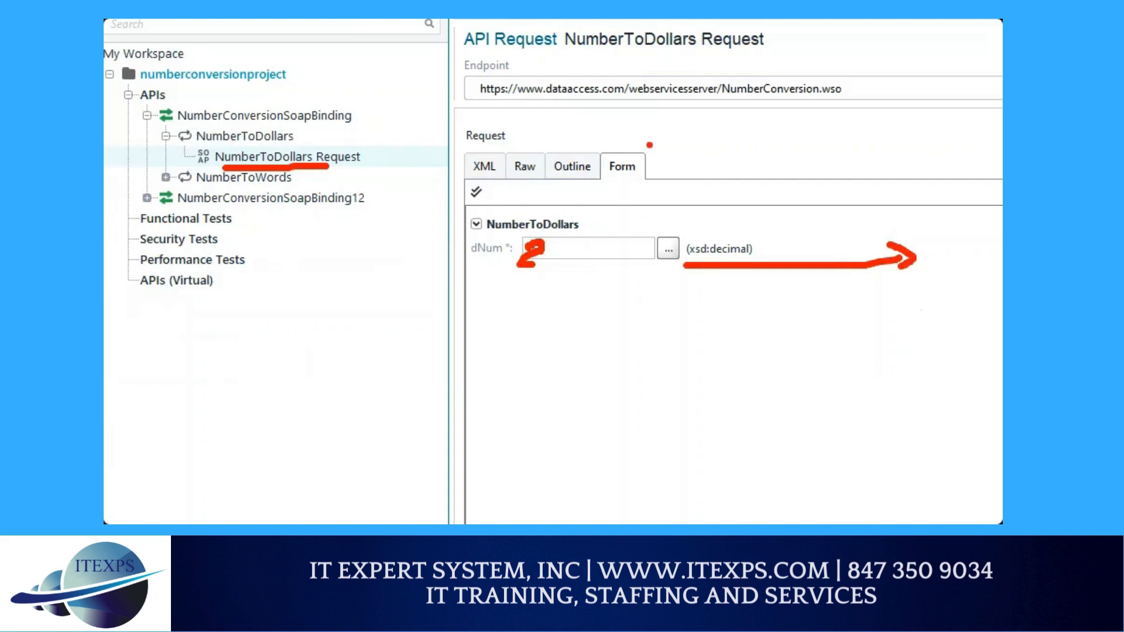
{"action": "mouse_move", "coordinate": [639, 134]}
{"action": "left_mouse_down"}
{"action": "mouse_move", "coordinate": [582, 103]}
{"action": "mouse_move", "coordinate": [491, 146]}
{"action": "mouse_move", "coordinate": [514, 155]}
{"action": "left_mouse_up"}
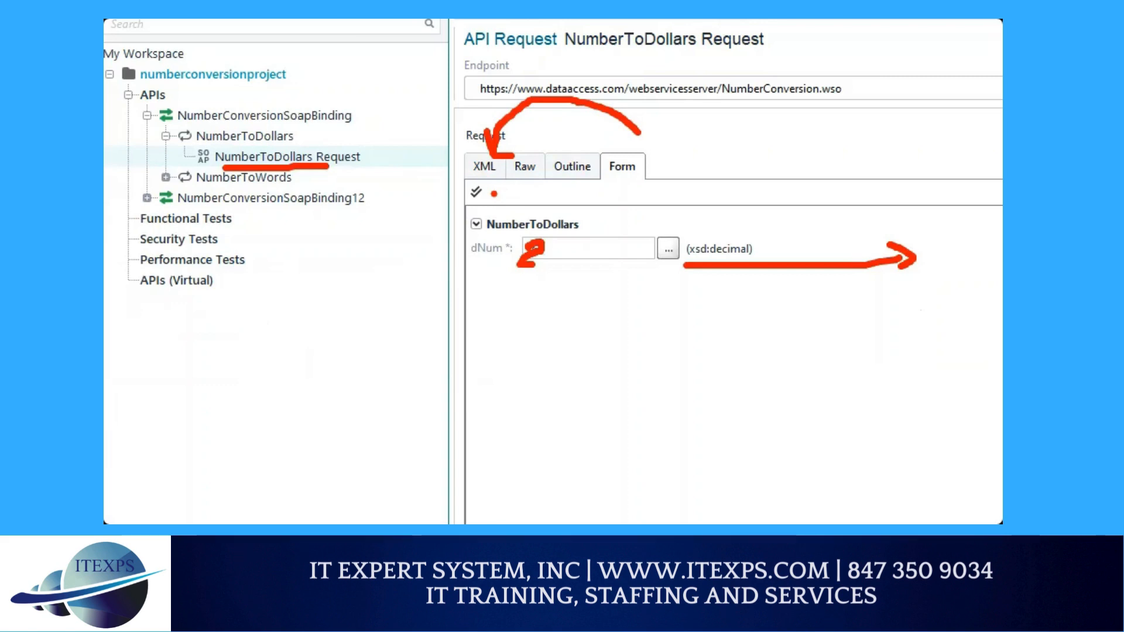
Step: Switch the NumberToDollars request editor to the XML view
{"action": "key", "text": "Escape"}
{"action": "left_click", "coordinate": [302, 157]}
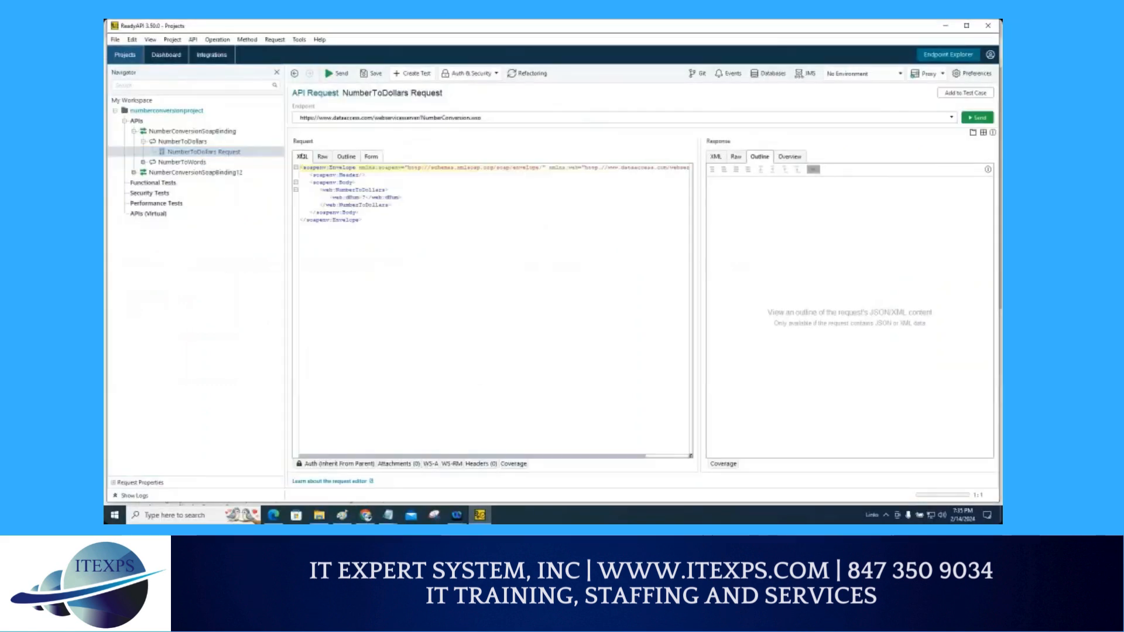
{"action": "key", "text": "ctrl+1"}
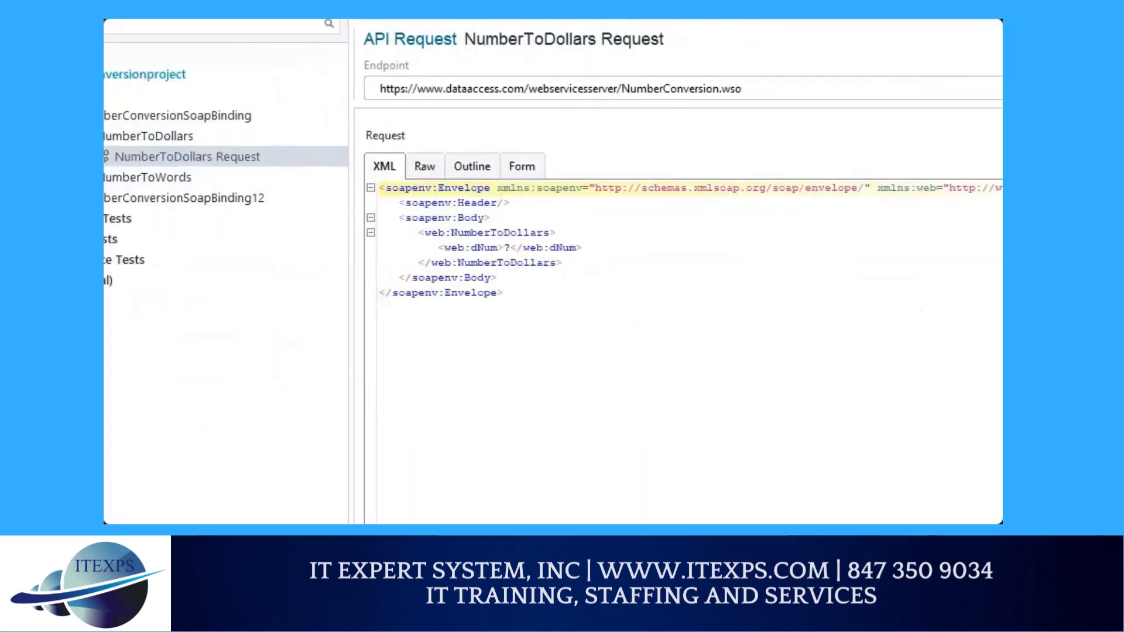
{"action": "left_click", "coordinate": [293, 165]}
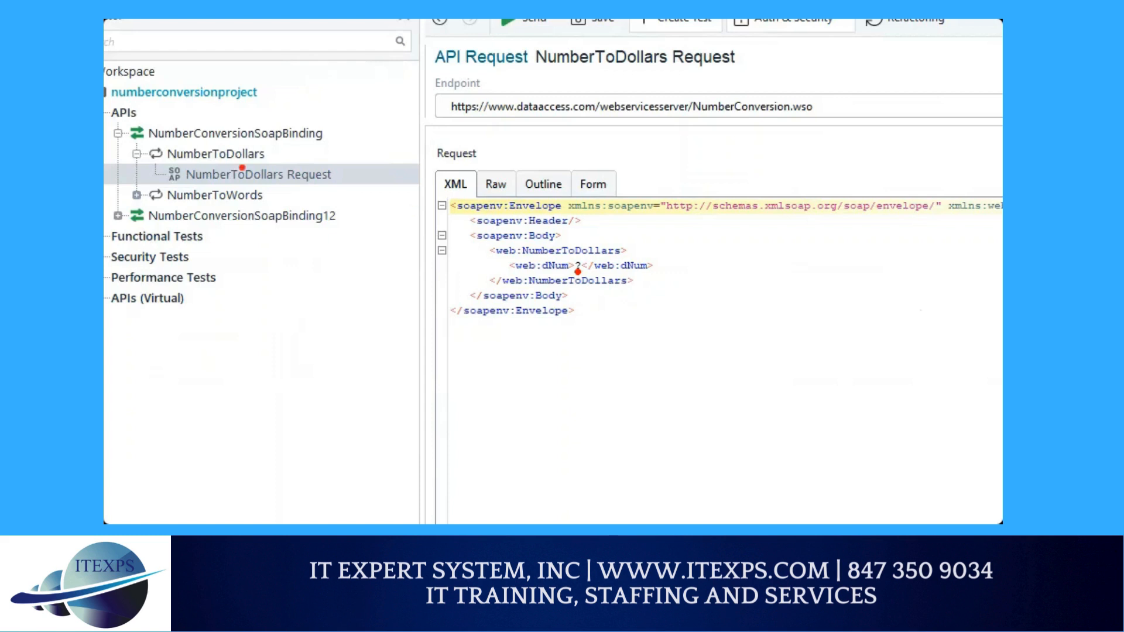
Step: Enter 2 as the dNum value in the NumberToDollars request XML
{"action": "left_click_drag", "start_coordinate": [185, 186], "coordinate": [335, 185]}
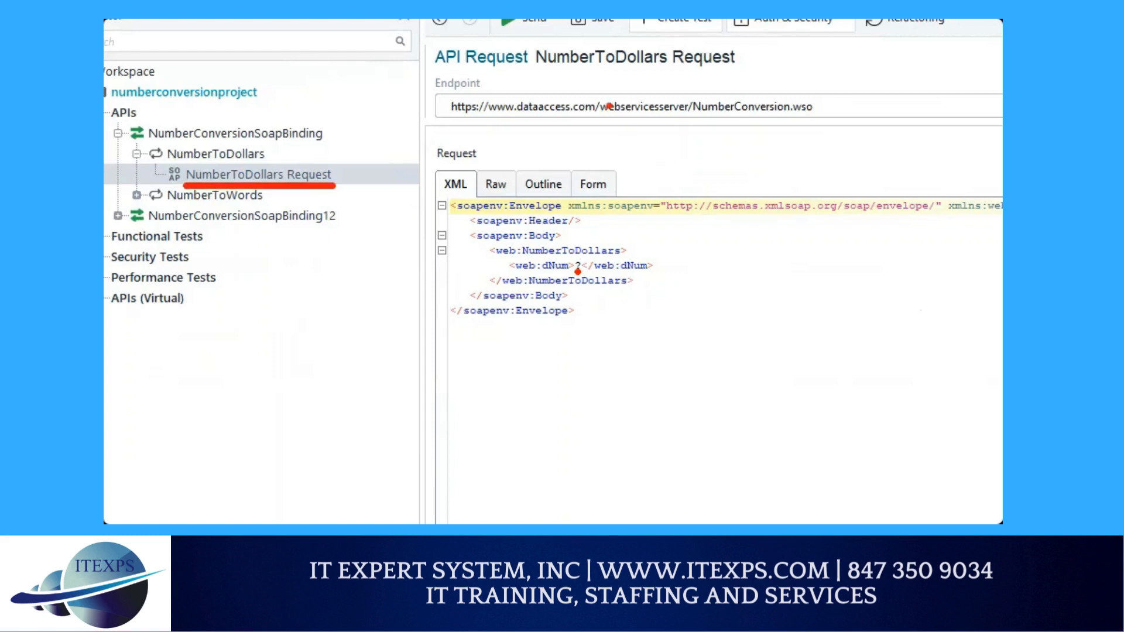
{"action": "mouse_move", "coordinate": [608, 105]}
{"action": "left_mouse_down"}
{"action": "mouse_move", "coordinate": [609, 171]}
{"action": "mouse_move", "coordinate": [623, 162]}
{"action": "mouse_move", "coordinate": [503, 120]}
{"action": "mouse_move", "coordinate": [468, 165]}
{"action": "left_mouse_up"}
{"action": "left_click_drag", "start_coordinate": [468, 165], "coordinate": [481, 160]}
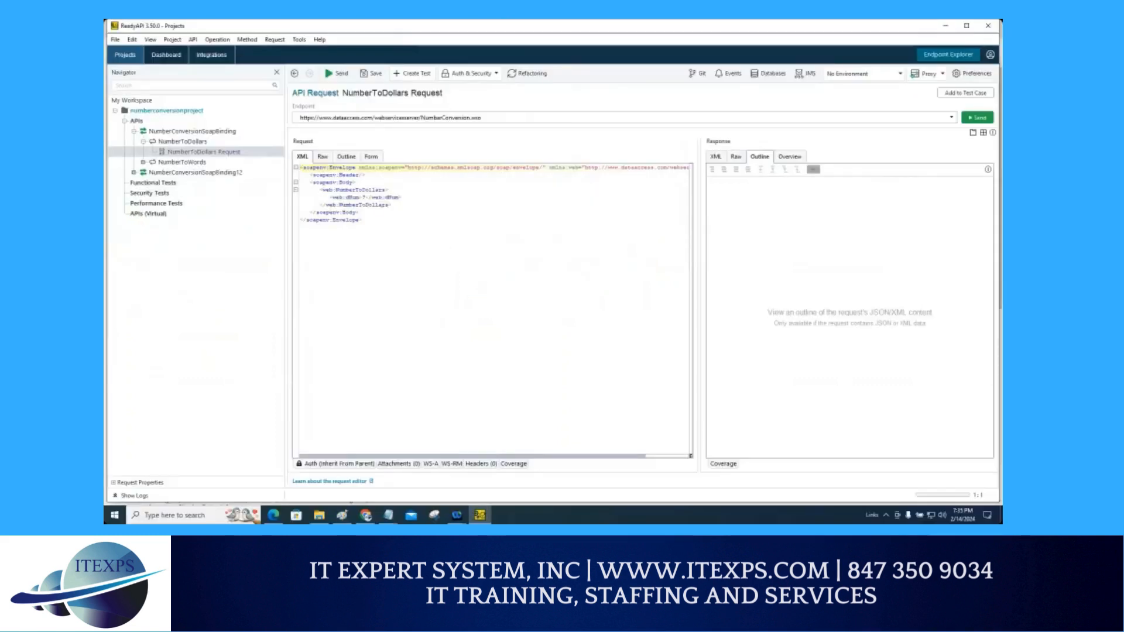
{"action": "left_click", "coordinate": [363, 197]}
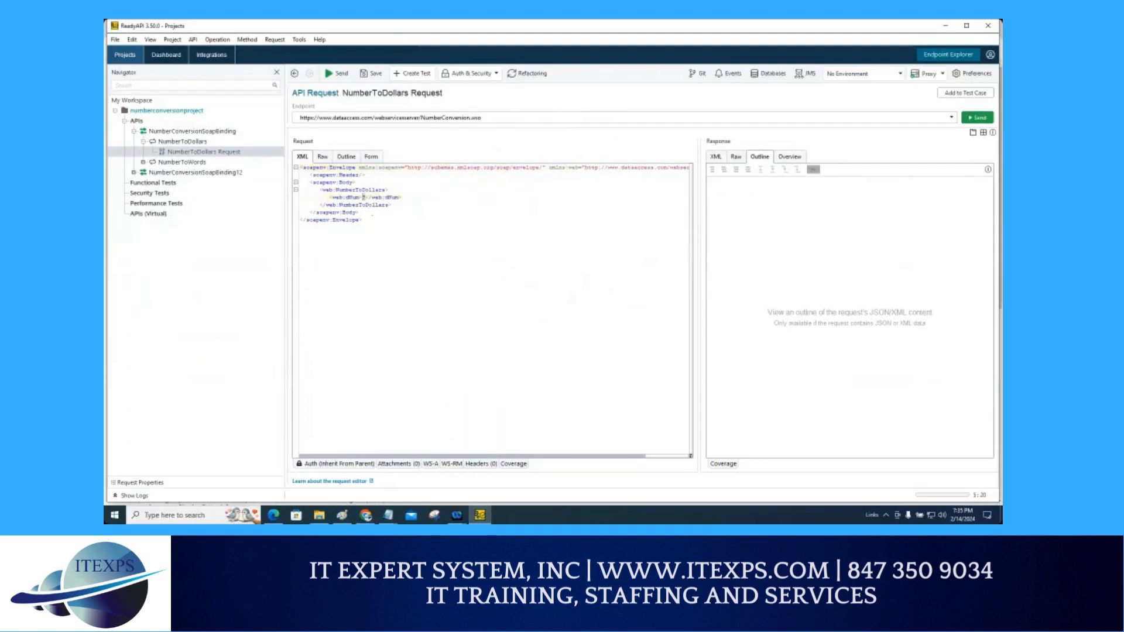
{"action": "type", "text": "2"}
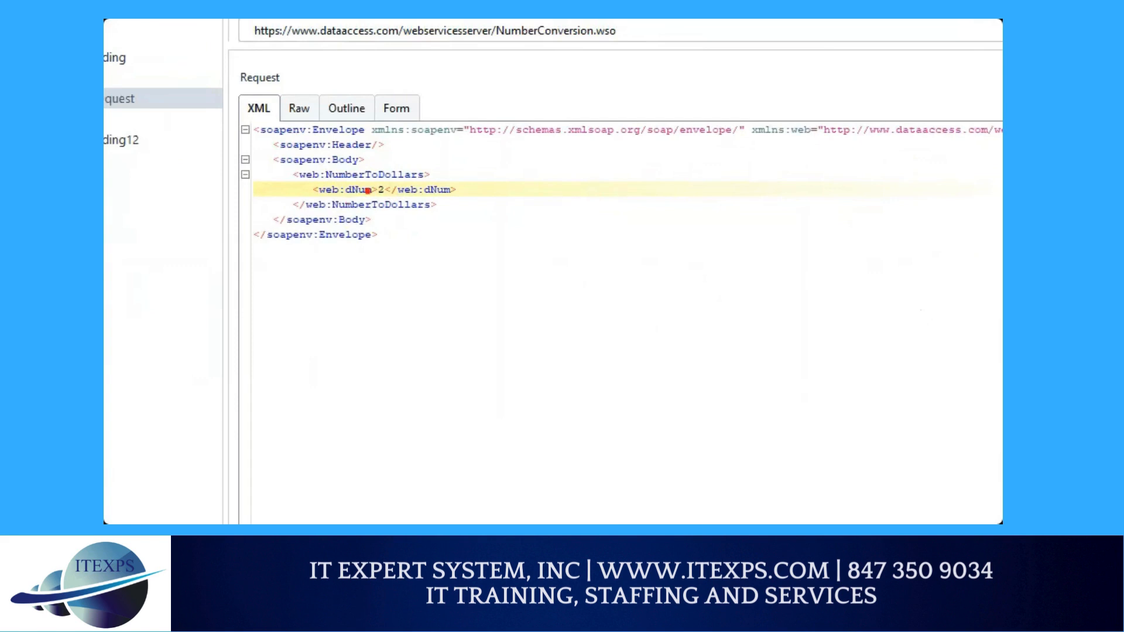
Step: Send the NumberToDollars request to the endpoint and switch the response panel to its XML view
{"action": "left_click_drag", "start_coordinate": [371, 196], "coordinate": [396, 196]}
{"action": "mouse_move", "coordinate": [537, 221]}
{"action": "left_mouse_down"}
{"action": "mouse_move", "coordinate": [555, 189]}
{"action": "mouse_move", "coordinate": [527, 279]}
{"action": "mouse_move", "coordinate": [568, 278]}
{"action": "left_mouse_up"}
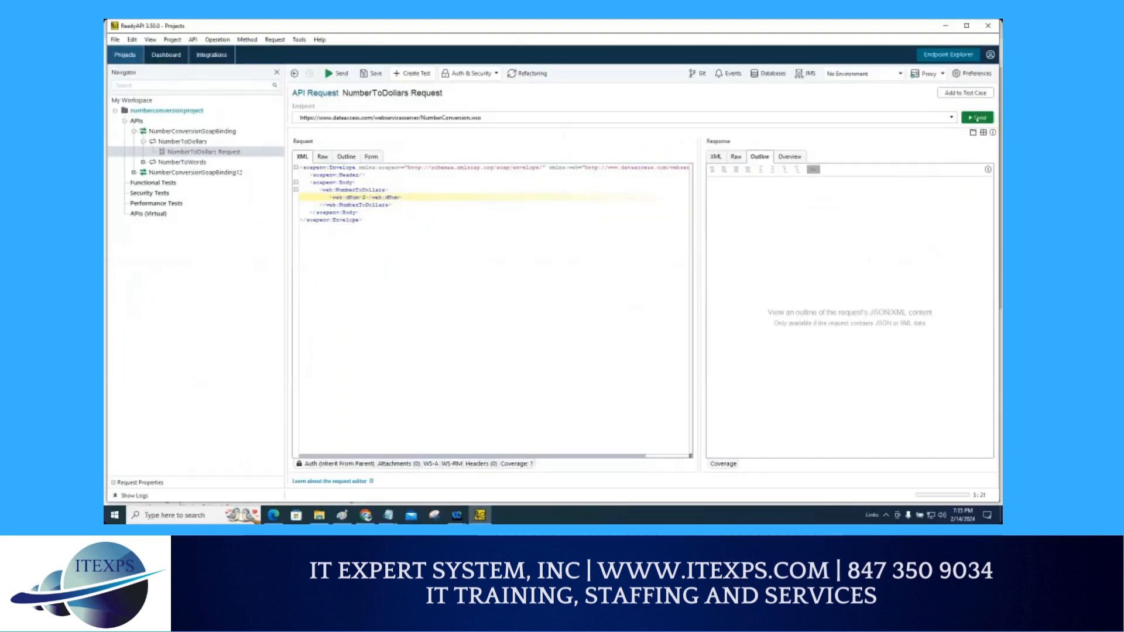
{"action": "mouse_move", "coordinate": [977, 107]}
{"action": "left_mouse_down"}
{"action": "mouse_move", "coordinate": [965, 122]}
{"action": "mouse_move", "coordinate": [986, 122]}
{"action": "left_mouse_up"}
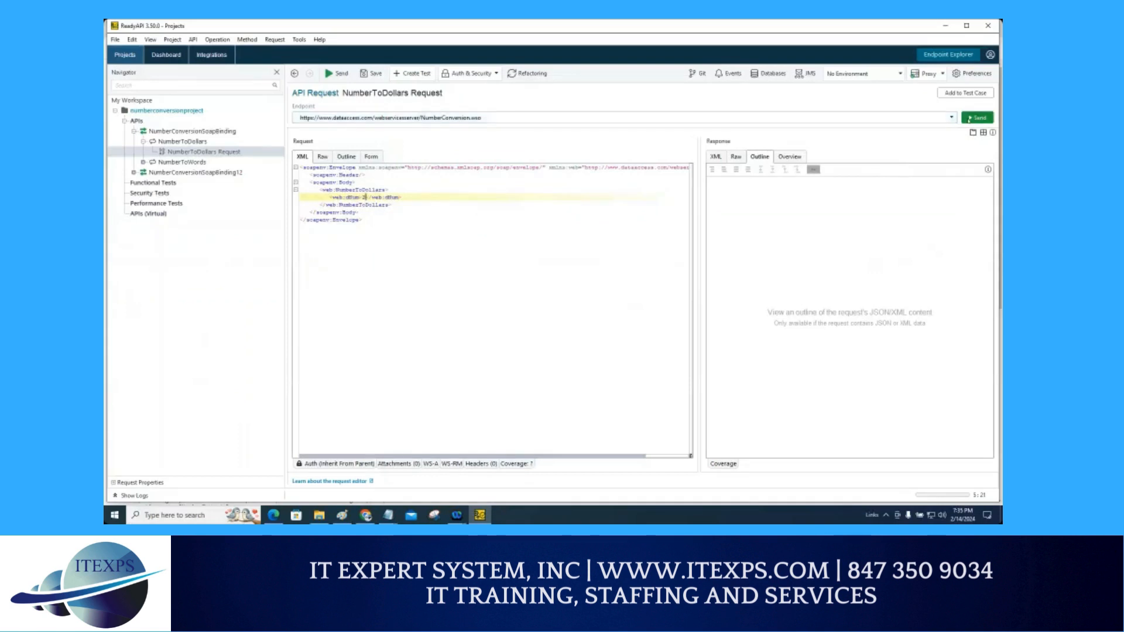
{"action": "left_click", "coordinate": [971, 117]}
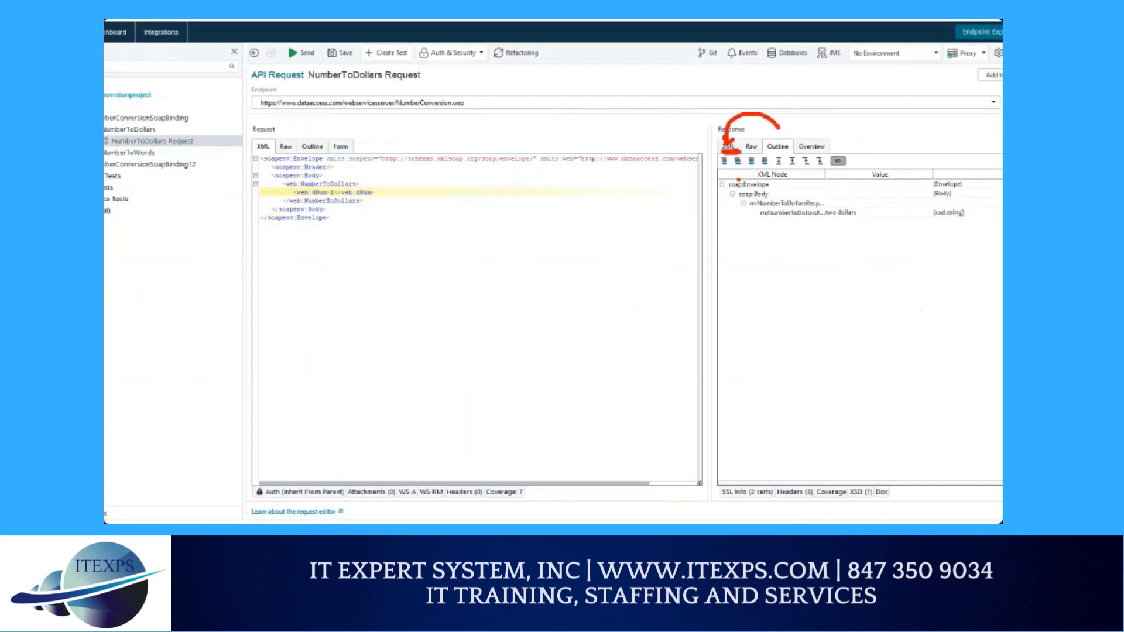
{"action": "left_click", "coordinate": [728, 147]}
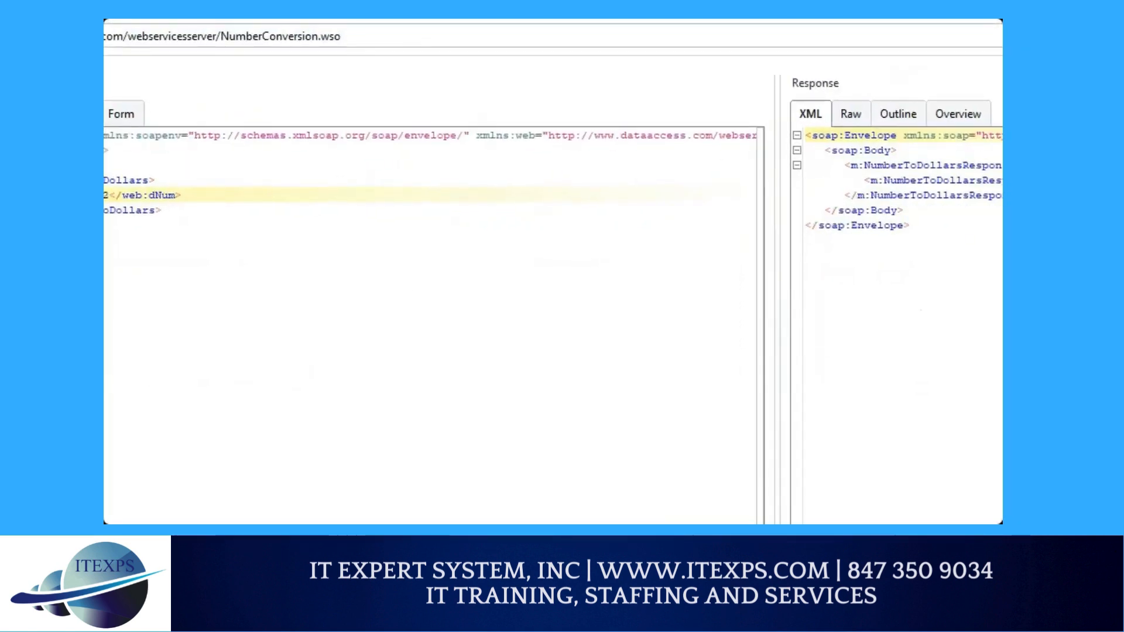
{"action": "mouse_move", "coordinate": [364, 186]}
{"action": "left_mouse_down"}
{"action": "mouse_move", "coordinate": [306, 186]}
{"action": "mouse_move", "coordinate": [391, 188]}
{"action": "left_mouse_up"}
{"action": "mouse_move", "coordinate": [364, 240]}
{"action": "left_mouse_down"}
{"action": "mouse_move", "coordinate": [345, 286]}
{"action": "mouse_move", "coordinate": [401, 291]}
{"action": "left_mouse_up"}
{"action": "mouse_move", "coordinate": [413, 210]}
{"action": "left_mouse_down"}
{"action": "mouse_move", "coordinate": [469, 107]}
{"action": "mouse_move", "coordinate": [469, 129]}
{"action": "mouse_move", "coordinate": [552, 108]}
{"action": "mouse_move", "coordinate": [715, 155]}
{"action": "mouse_move", "coordinate": [719, 200]}
{"action": "mouse_move", "coordinate": [736, 215]}
{"action": "left_mouse_up"}
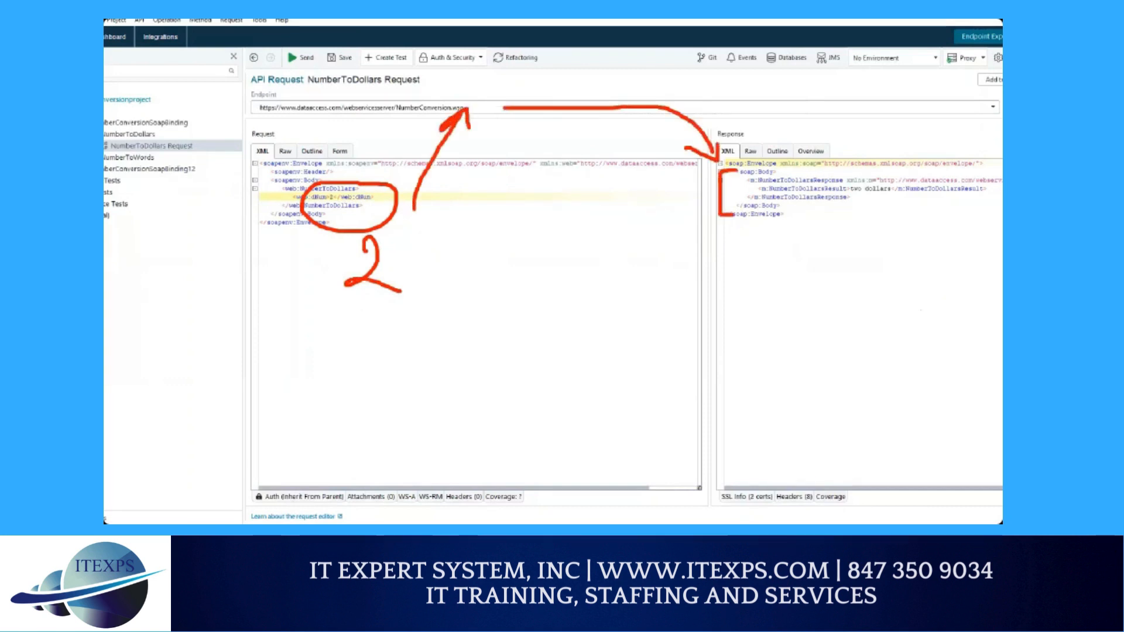
{"action": "mouse_move", "coordinate": [272, 169]}
{"action": "left_mouse_down"}
{"action": "mouse_move", "coordinate": [241, 220]}
{"action": "mouse_move", "coordinate": [253, 222]}
{"action": "left_mouse_up"}
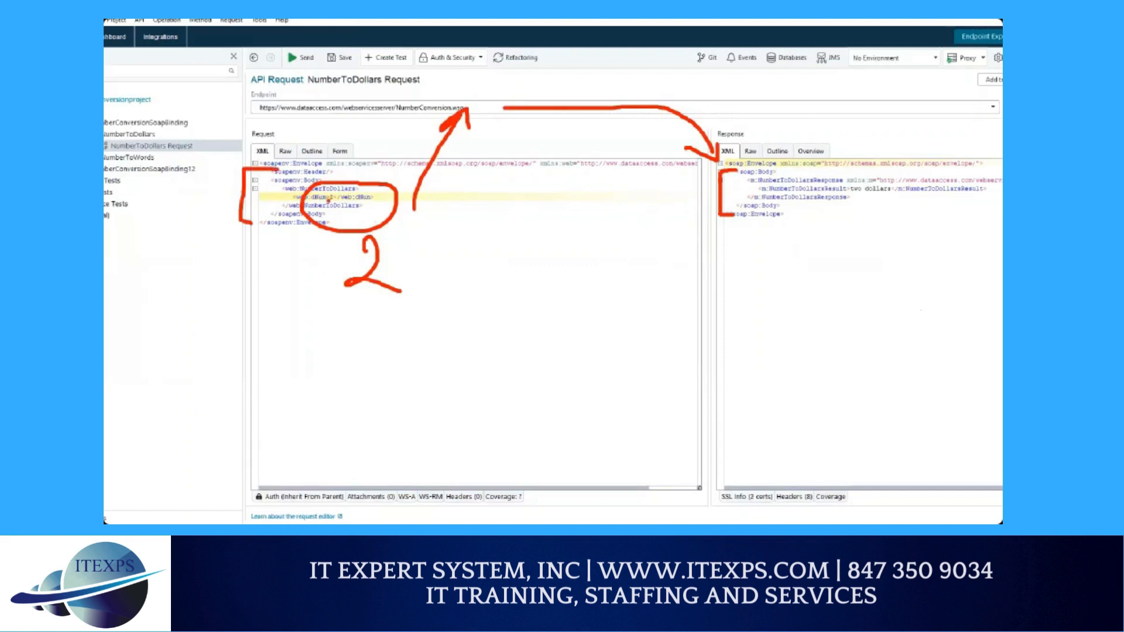
{"action": "mouse_move", "coordinate": [460, 247]}
{"action": "left_mouse_down"}
{"action": "mouse_move", "coordinate": [462, 280]}
{"action": "mouse_move", "coordinate": [480, 246]}
{"action": "left_mouse_up"}
{"action": "mouse_move", "coordinate": [480, 265]}
{"action": "left_mouse_down"}
{"action": "mouse_move", "coordinate": [497, 263]}
{"action": "mouse_move", "coordinate": [499, 277]}
{"action": "mouse_move", "coordinate": [510, 261]}
{"action": "mouse_move", "coordinate": [507, 273]}
{"action": "left_mouse_up"}
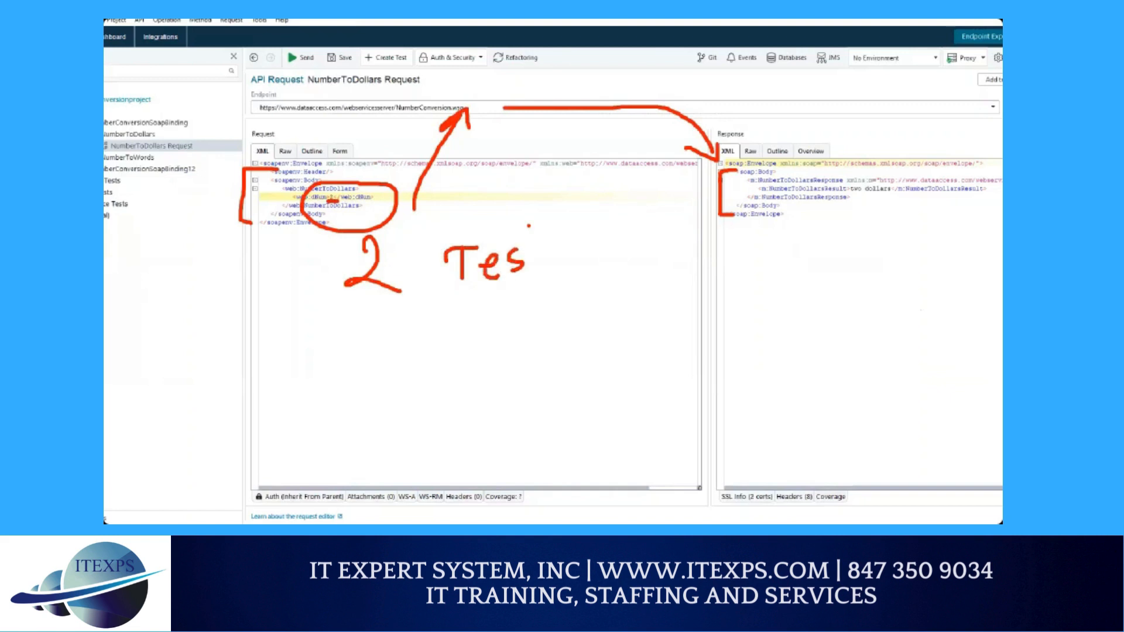
{"action": "left_click_drag", "start_coordinate": [532, 224], "coordinate": [536, 266]}
{"action": "mouse_move", "coordinate": [527, 249]}
{"action": "left_mouse_down"}
{"action": "mouse_move", "coordinate": [547, 240]}
{"action": "mouse_move", "coordinate": [579, 254]}
{"action": "mouse_move", "coordinate": [594, 237]}
{"action": "mouse_move", "coordinate": [615, 240]}
{"action": "mouse_move", "coordinate": [638, 206]}
{"action": "mouse_move", "coordinate": [656, 215]}
{"action": "left_mouse_up"}
{"action": "left_click_drag", "start_coordinate": [457, 337], "coordinate": [572, 285]}
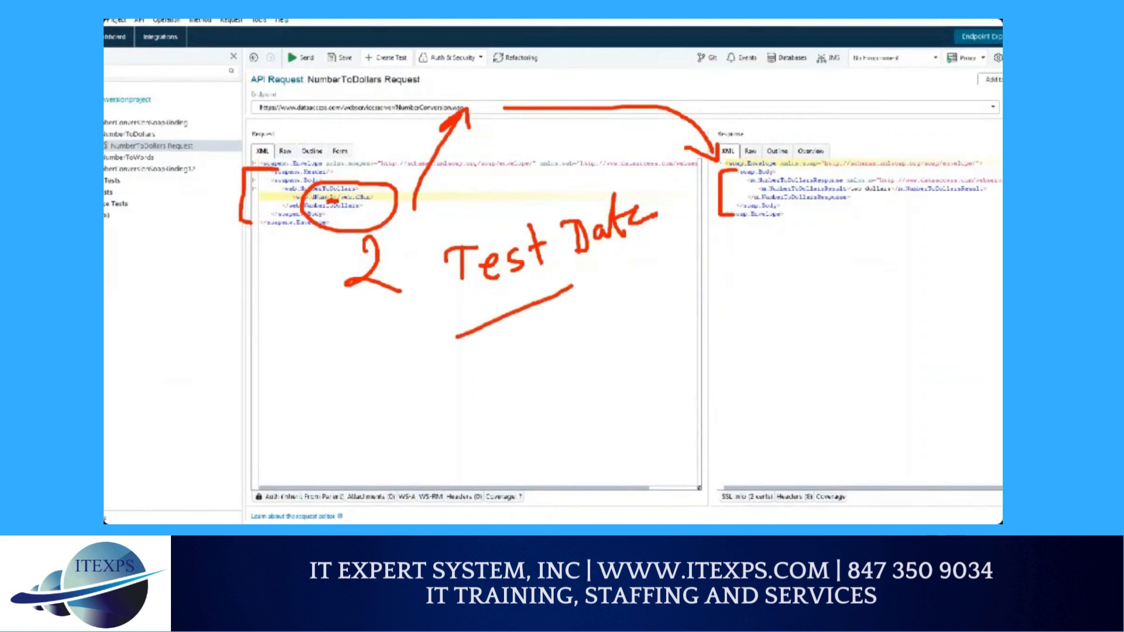
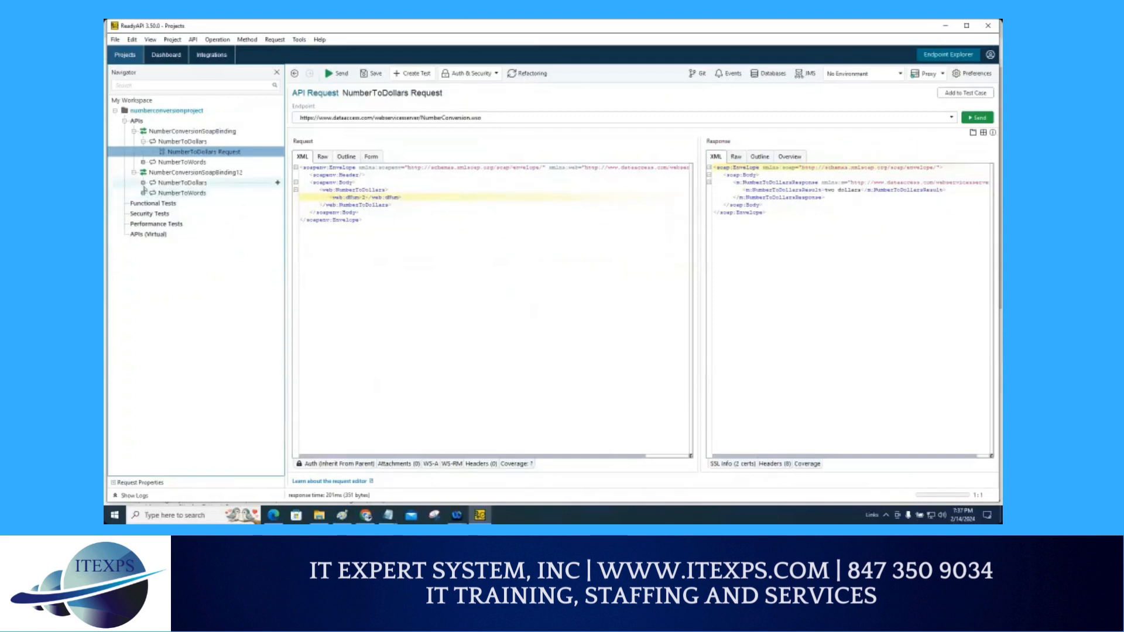
Step: Open the NumberToDollars Request under NumberConversionSoapBinding12 and show it in the XML view
{"action": "left_click", "coordinate": [143, 183]}
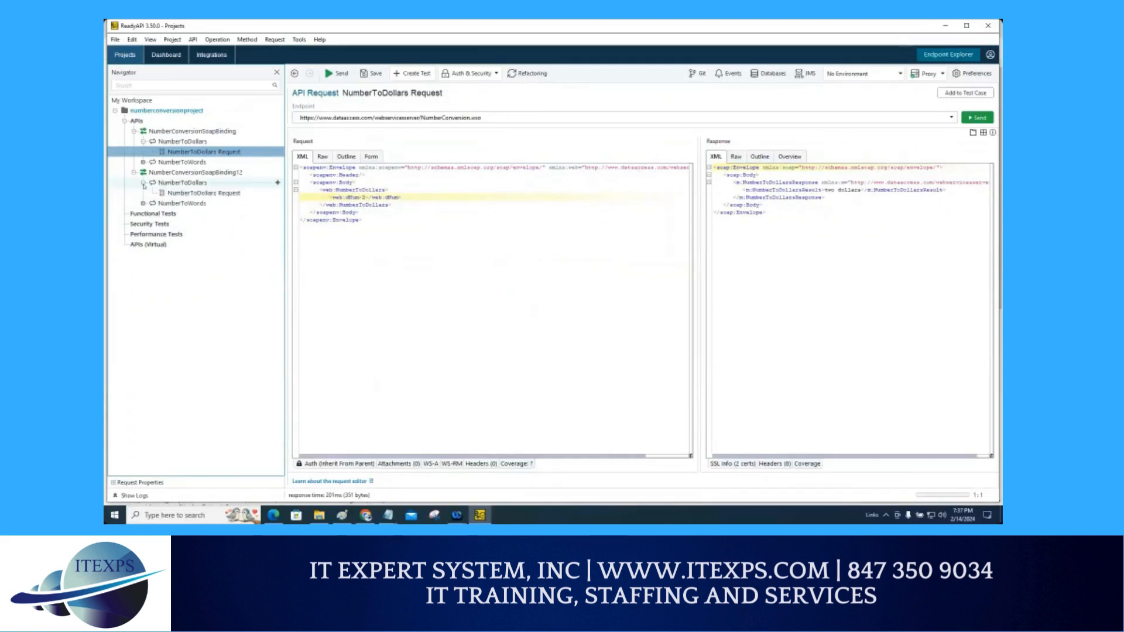
{"action": "double_click", "coordinate": [183, 195]}
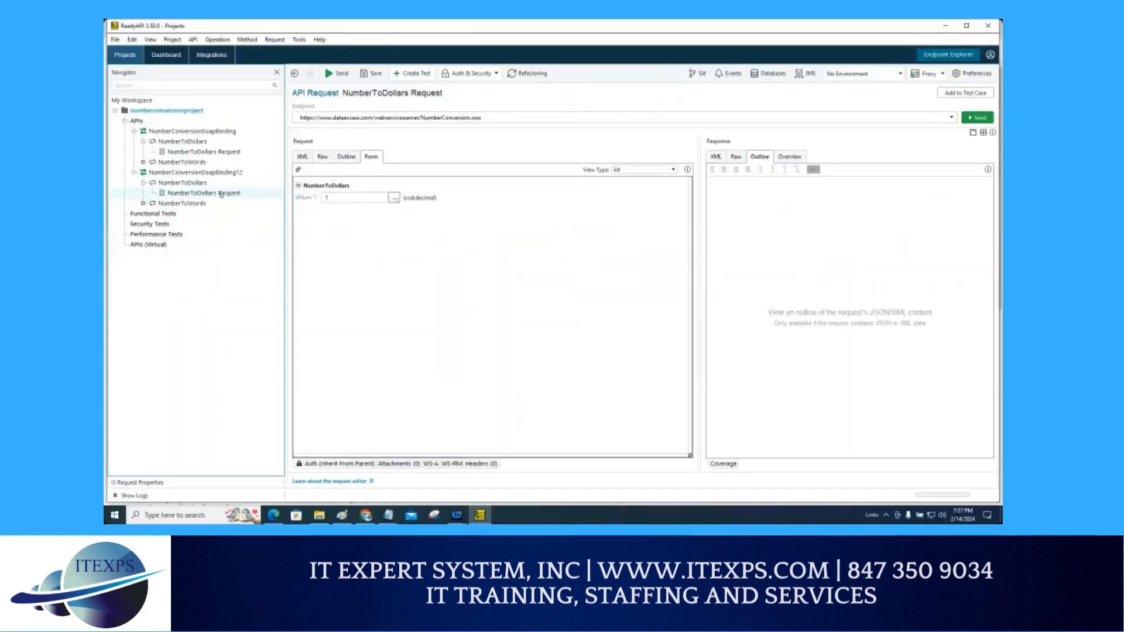
{"action": "left_click", "coordinate": [302, 158]}
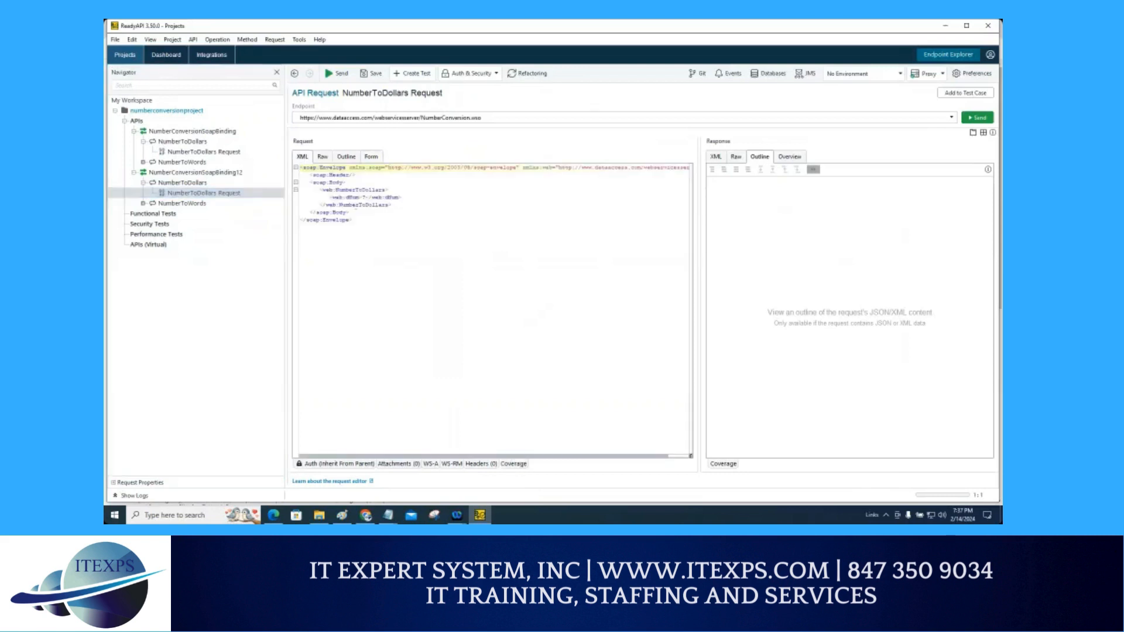
Step: Set dNum to 2 in the request XML, send the request, and view the response as XML
{"action": "left_click", "coordinate": [364, 198]}
{"action": "double_click", "coordinate": [364, 197]}
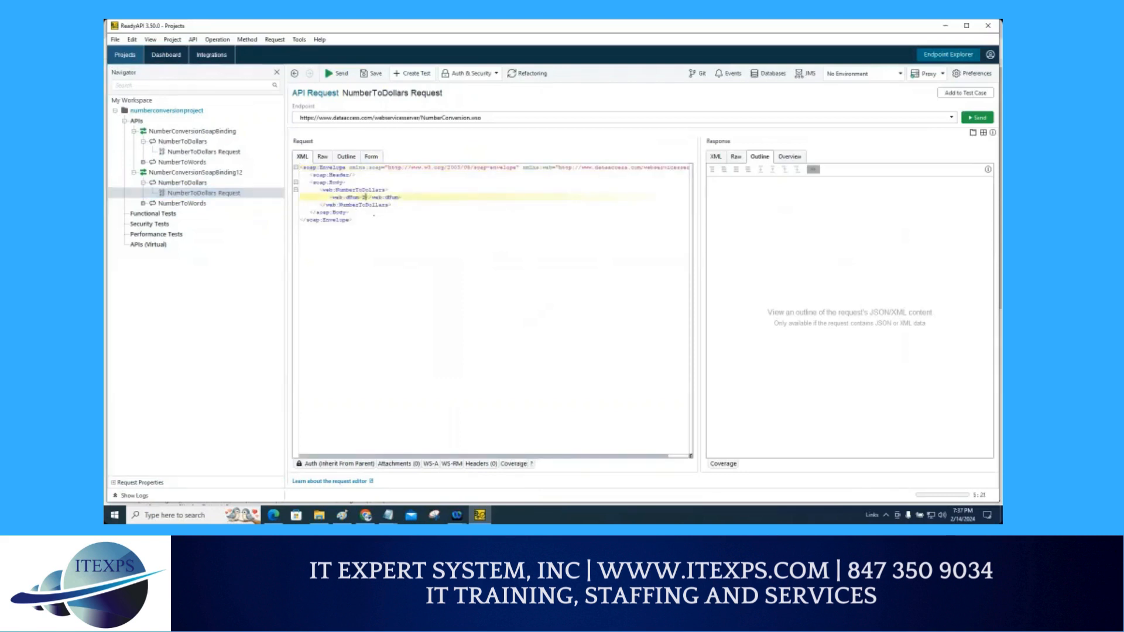
{"action": "type", "text": "2"}
{"action": "left_click", "coordinate": [977, 117]}
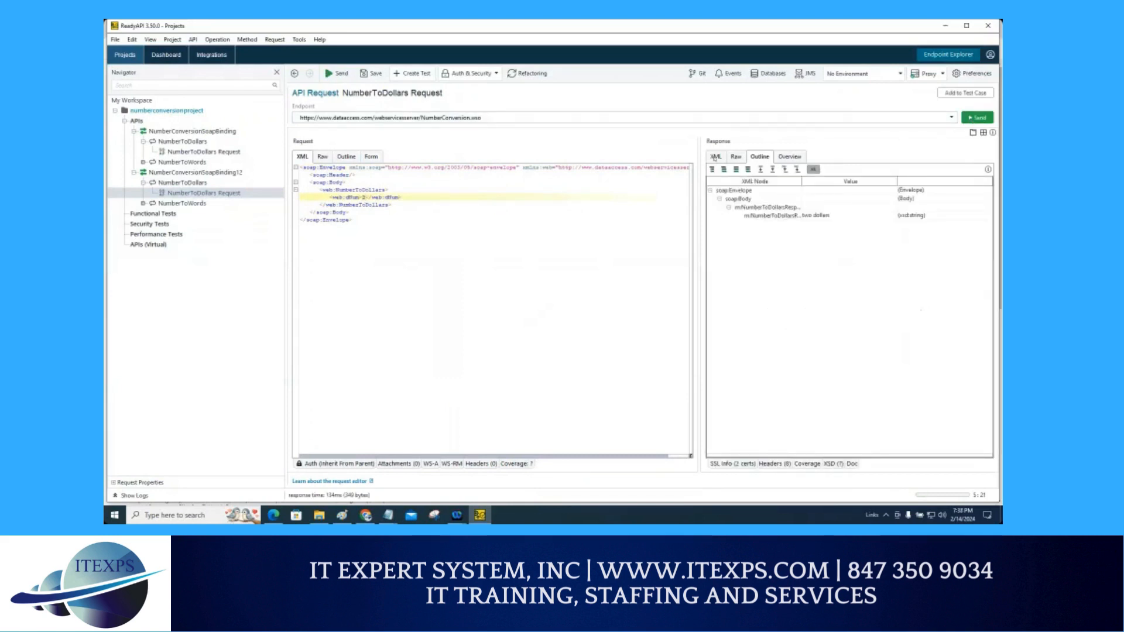
{"action": "left_click", "coordinate": [715, 157]}
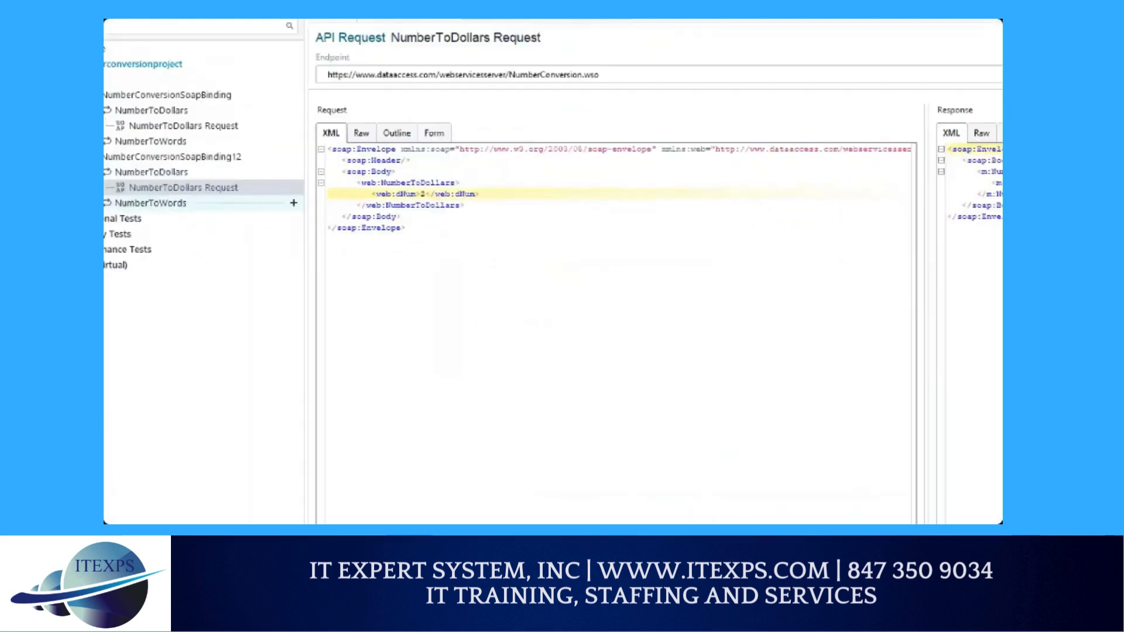
{"action": "left_click_drag", "start_coordinate": [408, 182], "coordinate": [409, 176]}
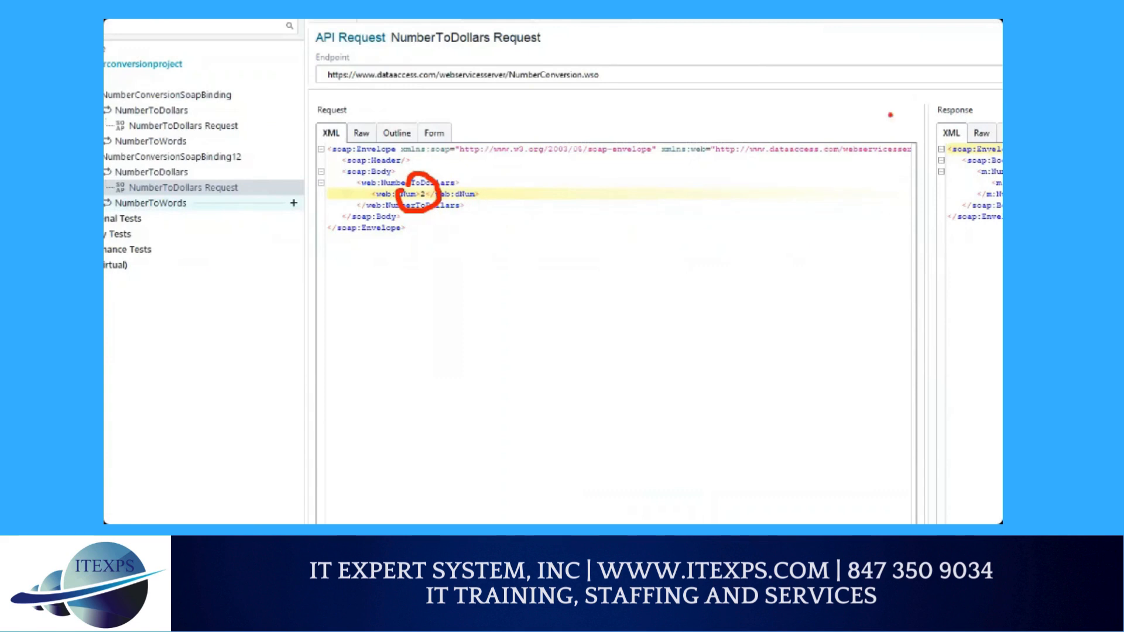
{"action": "mouse_move", "coordinate": [939, 52]}
{"action": "left_mouse_down"}
{"action": "mouse_move", "coordinate": [892, 109]}
{"action": "mouse_move", "coordinate": [935, 50]}
{"action": "mouse_move", "coordinate": [920, 92]}
{"action": "left_mouse_up"}
{"action": "left_click_drag", "start_coordinate": [939, 85], "coordinate": [977, 88]}
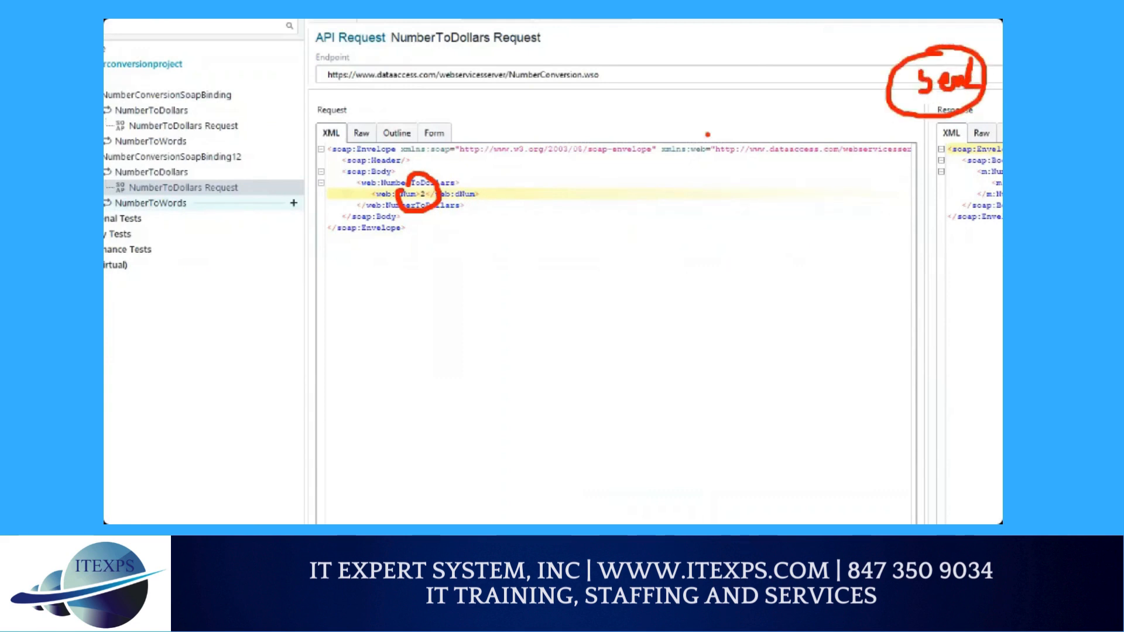
{"action": "key", "text": "Escape"}
{"action": "key", "text": "ctrl+1"}
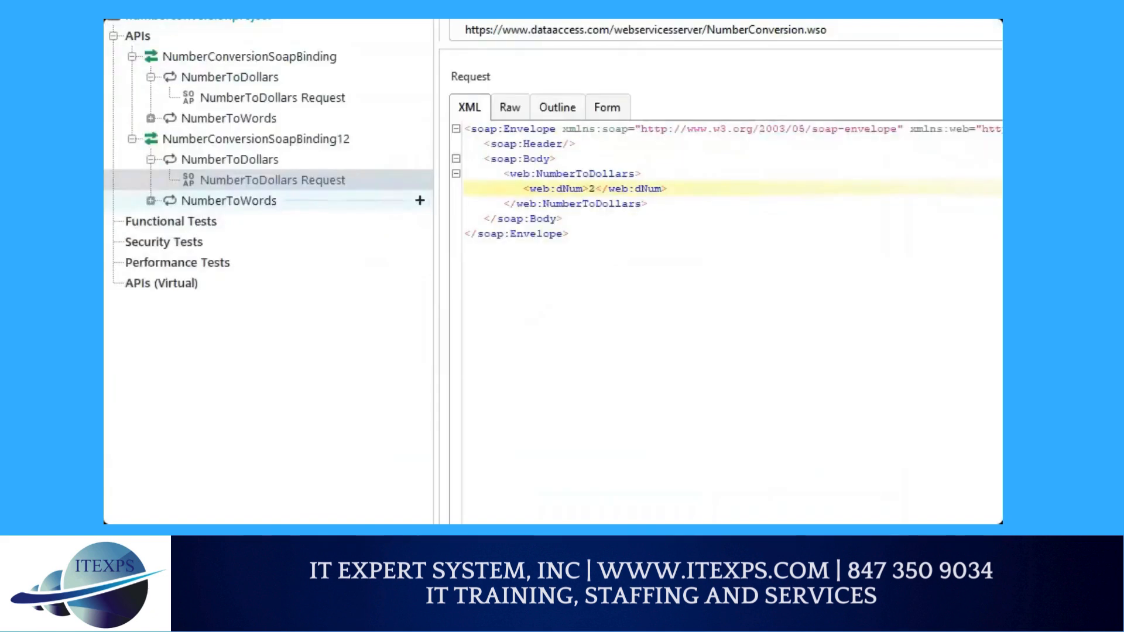
{"action": "left_click", "coordinate": [187, 199]}
{"action": "mouse_move", "coordinate": [187, 199]}
{"action": "left_mouse_down"}
{"action": "mouse_move", "coordinate": [167, 202]}
{"action": "mouse_move", "coordinate": [275, 199]}
{"action": "left_mouse_up"}
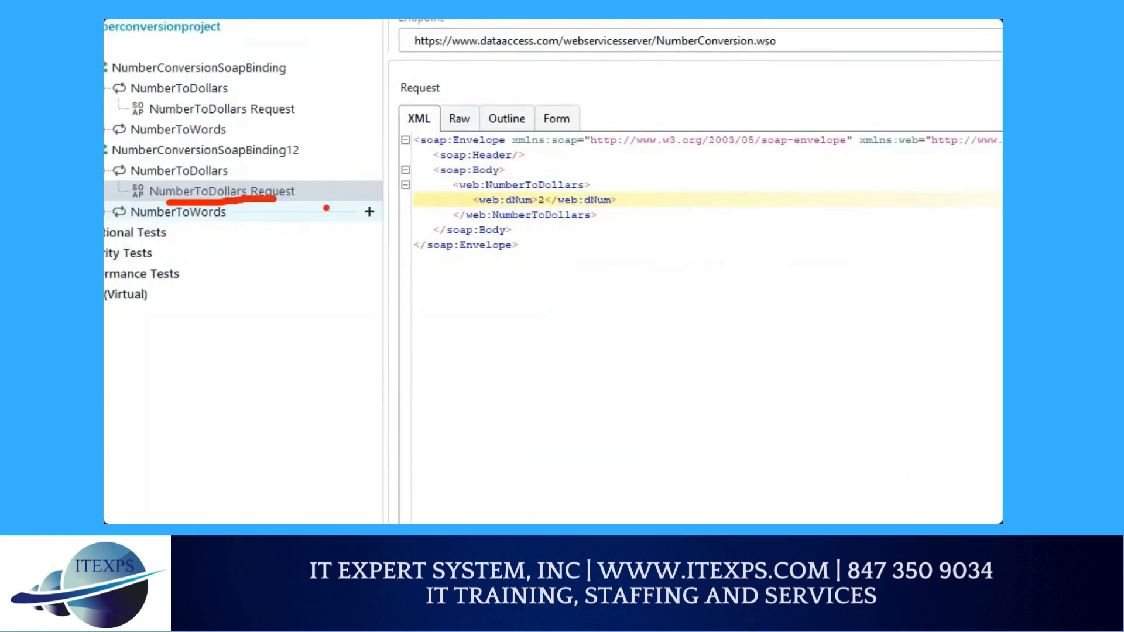
{"action": "left_click_drag", "start_coordinate": [565, 278], "coordinate": [609, 349]}
{"action": "left_click_drag", "start_coordinate": [677, 287], "coordinate": [930, 290]}
{"action": "left_click_drag", "start_coordinate": [931, 290], "coordinate": [901, 309]}
{"action": "key", "text": "Escape"}
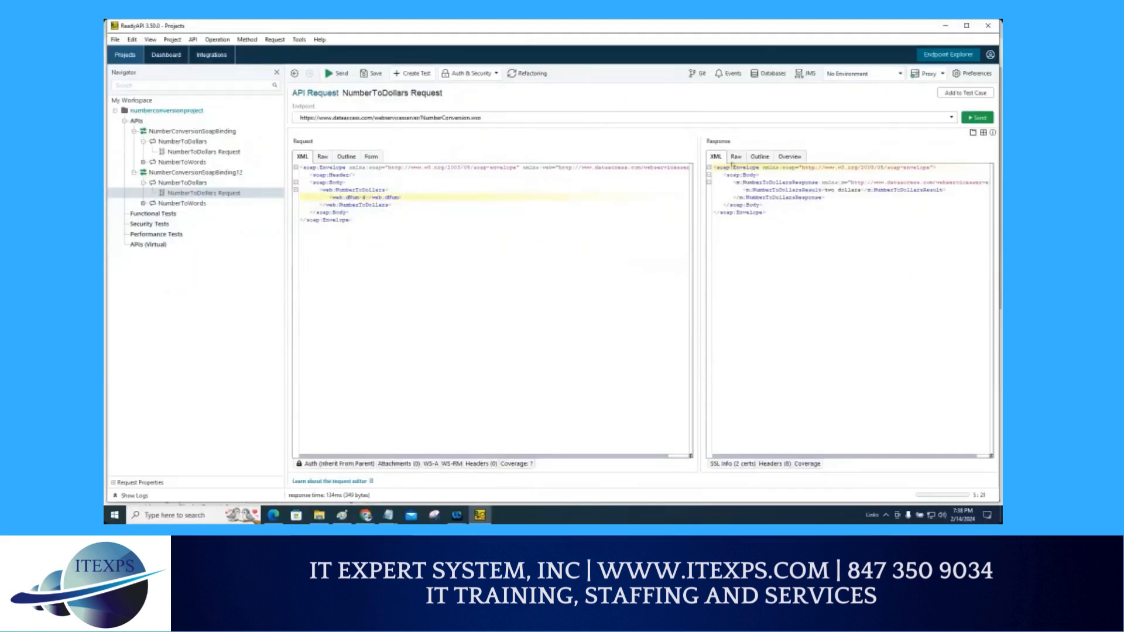
Step: Resend the NumberToDollars request and replace the dNum value with 1
{"action": "left_click", "coordinate": [966, 120]}
{"action": "left_click_drag", "start_coordinate": [364, 198], "coordinate": [363, 197]}
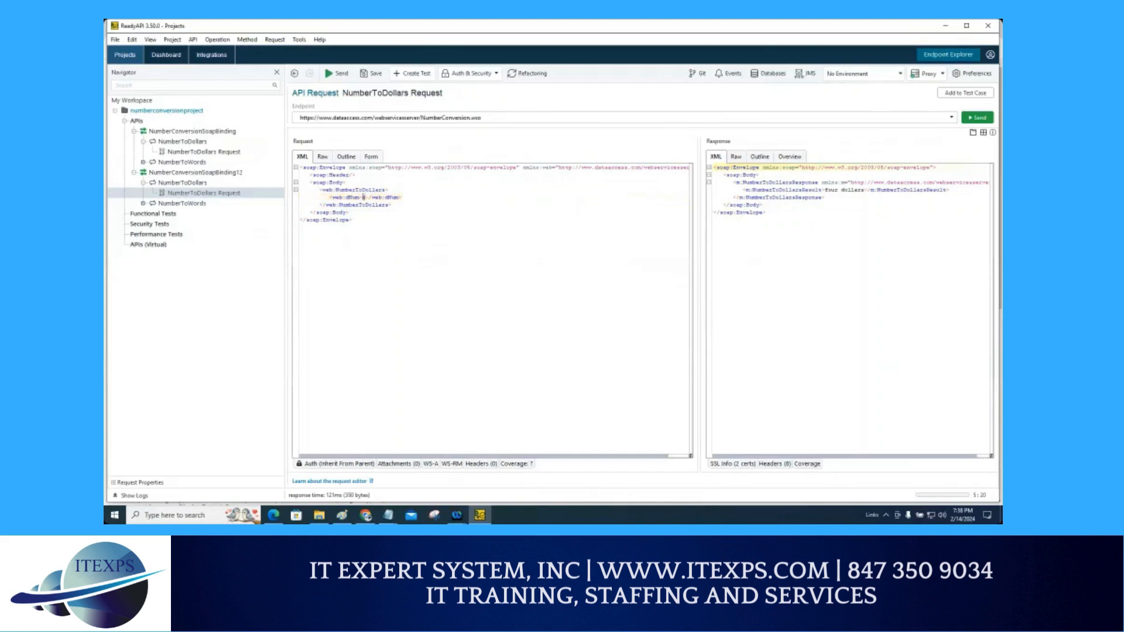
{"action": "type", "text": "1"}
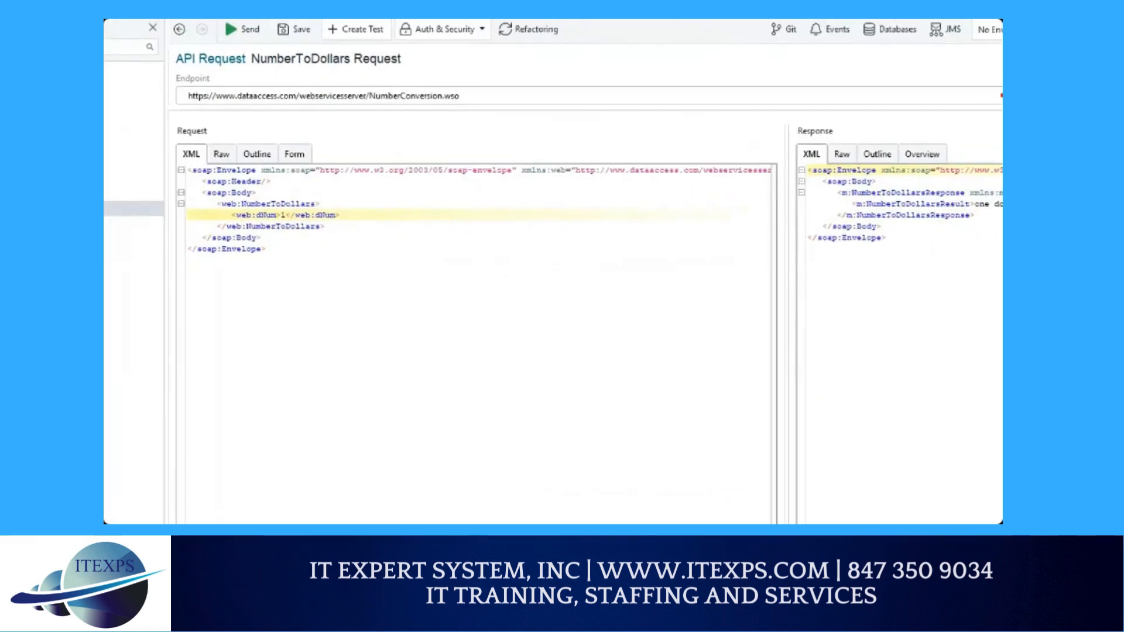
{"action": "mouse_move", "coordinate": [368, 145]}
{"action": "left_mouse_down"}
{"action": "mouse_move", "coordinate": [377, 210]}
{"action": "mouse_move", "coordinate": [349, 250]}
{"action": "mouse_move", "coordinate": [418, 253]}
{"action": "mouse_move", "coordinate": [401, 316]}
{"action": "mouse_move", "coordinate": [418, 314]}
{"action": "left_mouse_up"}
{"action": "mouse_move", "coordinate": [460, 272]}
{"action": "left_mouse_down"}
{"action": "mouse_move", "coordinate": [454, 219]}
{"action": "mouse_move", "coordinate": [499, 112]}
{"action": "left_mouse_up"}
{"action": "mouse_move", "coordinate": [571, 88]}
{"action": "left_mouse_down"}
{"action": "mouse_move", "coordinate": [781, 147]}
{"action": "mouse_move", "coordinate": [797, 171]}
{"action": "left_mouse_up"}
{"action": "left_click_drag", "start_coordinate": [764, 158], "coordinate": [799, 170]}
{"action": "mouse_move", "coordinate": [167, 140]}
{"action": "left_mouse_down"}
{"action": "mouse_move", "coordinate": [115, 237]}
{"action": "mouse_move", "coordinate": [224, 129]}
{"action": "mouse_move", "coordinate": [158, 137]}
{"action": "left_mouse_up"}
{"action": "mouse_move", "coordinate": [212, 350]}
{"action": "left_mouse_down"}
{"action": "mouse_move", "coordinate": [197, 396]}
{"action": "mouse_move", "coordinate": [270, 363]}
{"action": "left_mouse_up"}
{"action": "left_click", "coordinate": [216, 382]}
{"action": "mouse_move", "coordinate": [291, 364]}
{"action": "left_mouse_down"}
{"action": "mouse_move", "coordinate": [291, 339]}
{"action": "mouse_move", "coordinate": [304, 358]}
{"action": "left_mouse_up"}
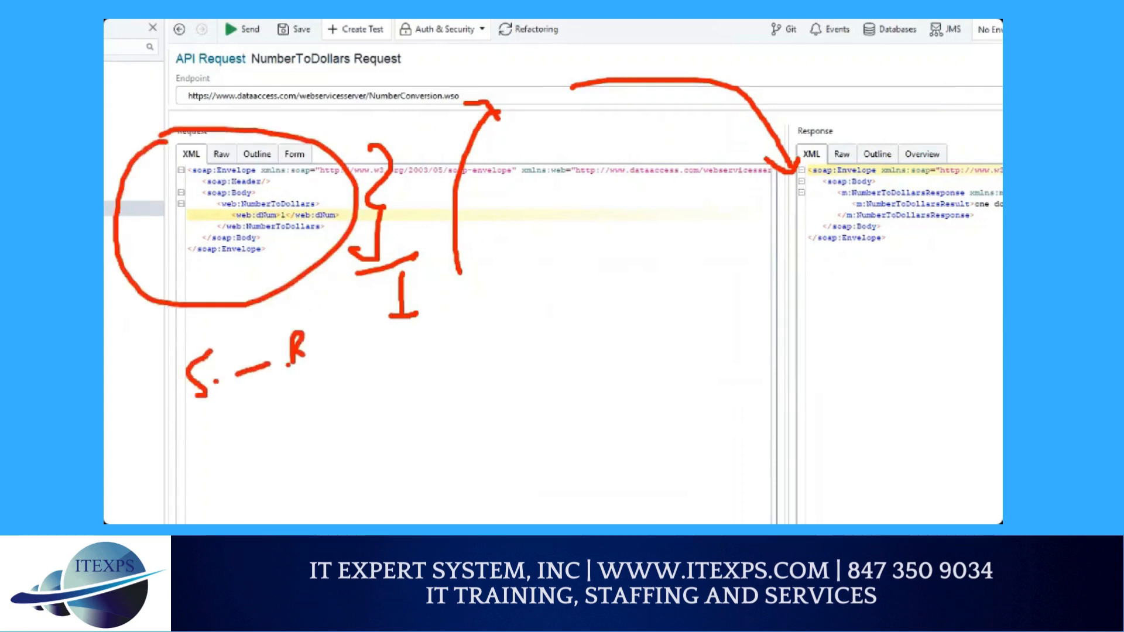
{"action": "left_click_drag", "start_coordinate": [227, 414], "coordinate": [284, 393]}
{"action": "left_click", "coordinate": [276, 405]}
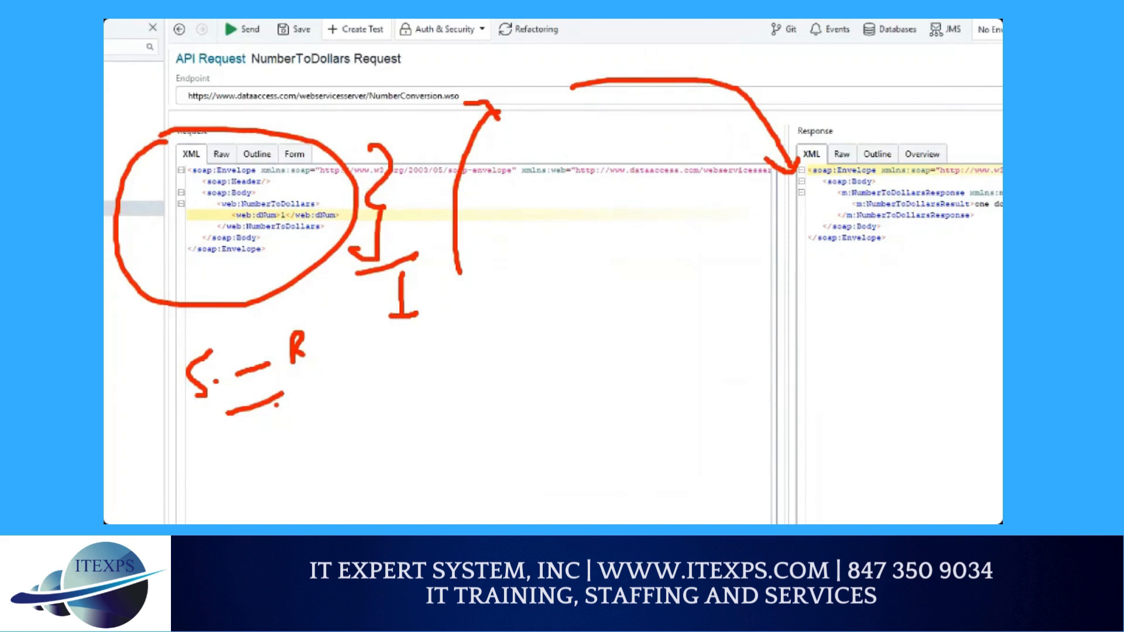
{"action": "left_click_drag", "start_coordinate": [271, 223], "coordinate": [309, 224]}
{"action": "mouse_move", "coordinate": [878, 148]}
{"action": "left_mouse_down"}
{"action": "mouse_move", "coordinate": [801, 187]}
{"action": "mouse_move", "coordinate": [906, 154]}
{"action": "left_mouse_up"}
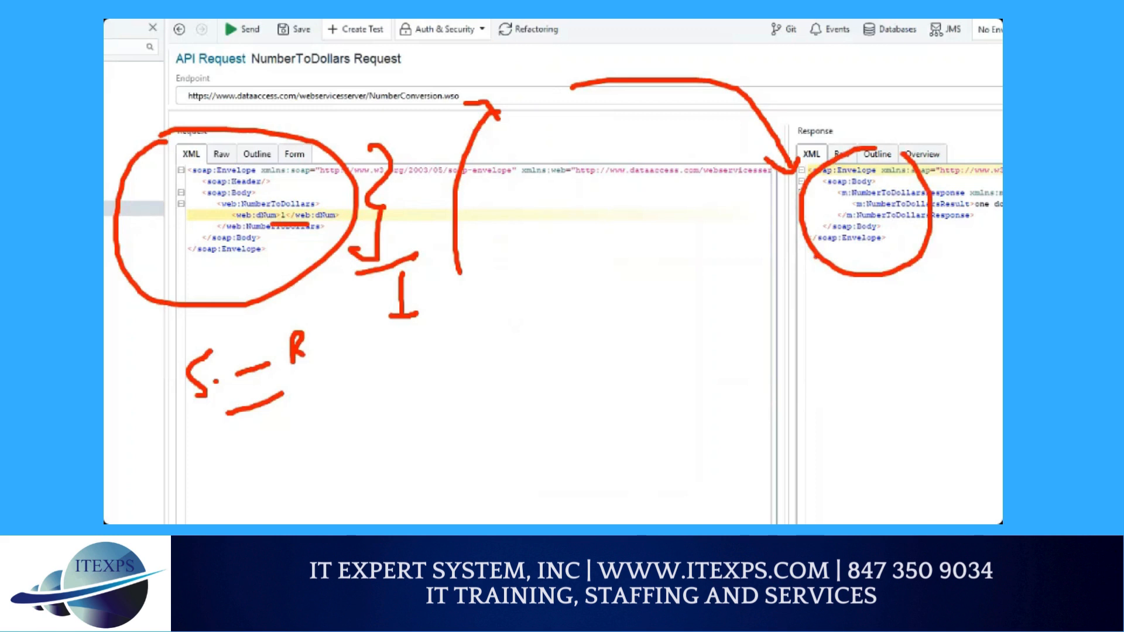
{"action": "mouse_move", "coordinate": [993, 195]}
{"action": "left_mouse_down"}
{"action": "mouse_move", "coordinate": [977, 215]}
{"action": "mouse_move", "coordinate": [989, 206]}
{"action": "left_mouse_up"}
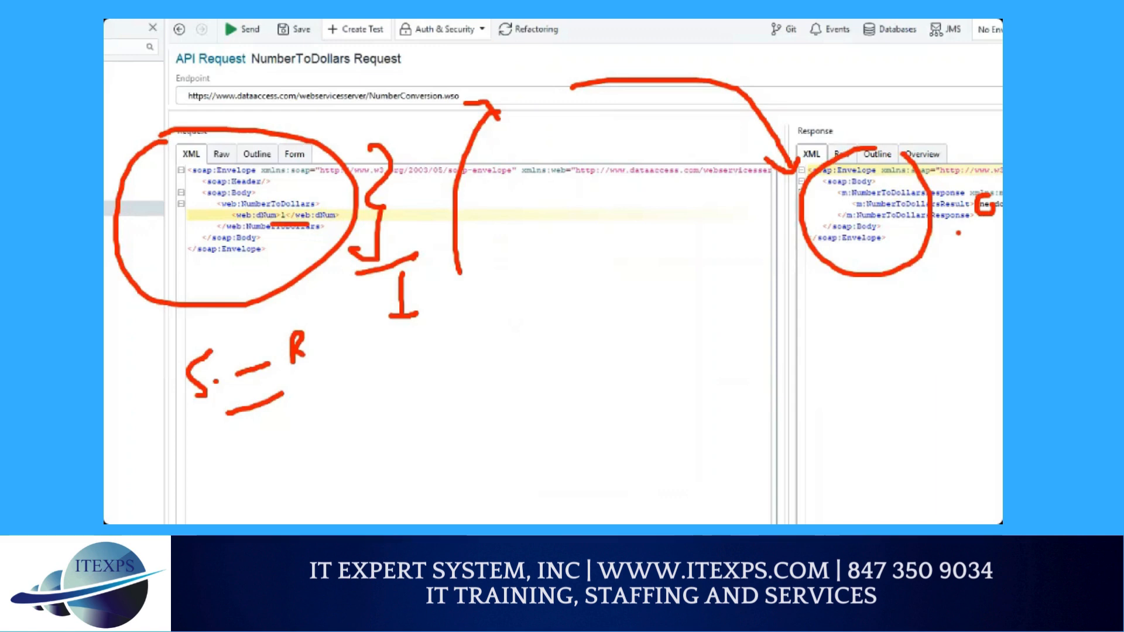
{"action": "key", "text": "Escape"}
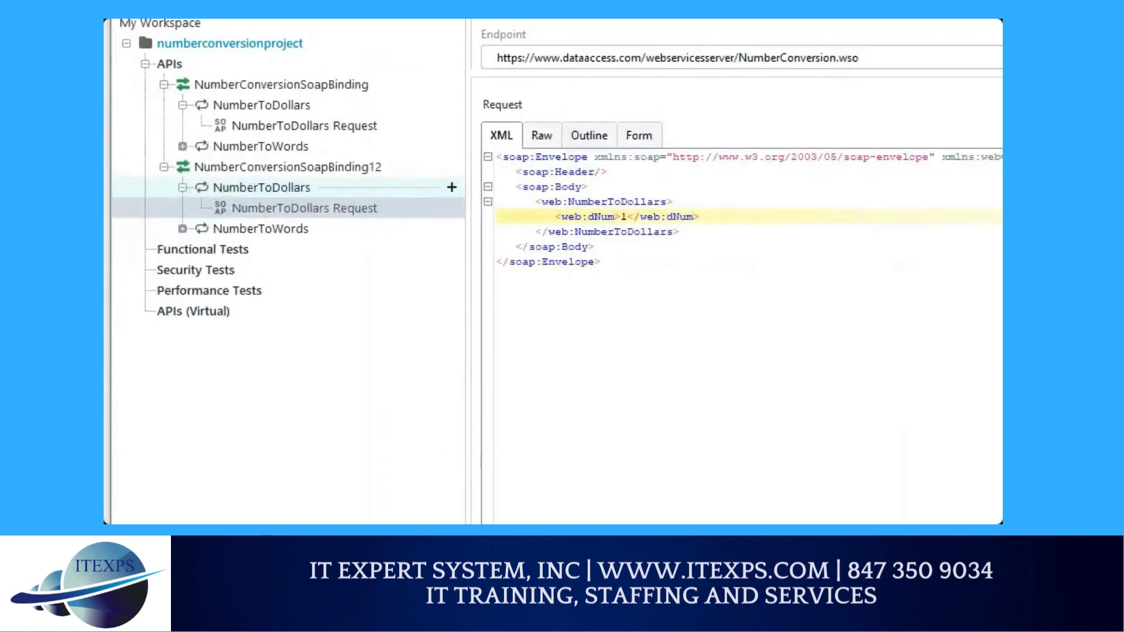
{"action": "mouse_move", "coordinate": [184, 87]}
{"action": "left_mouse_down"}
{"action": "mouse_move", "coordinate": [182, 218]}
{"action": "mouse_move", "coordinate": [264, 250]}
{"action": "mouse_move", "coordinate": [457, 202]}
{"action": "mouse_move", "coordinate": [239, 95]}
{"action": "mouse_move", "coordinate": [191, 104]}
{"action": "left_mouse_up"}
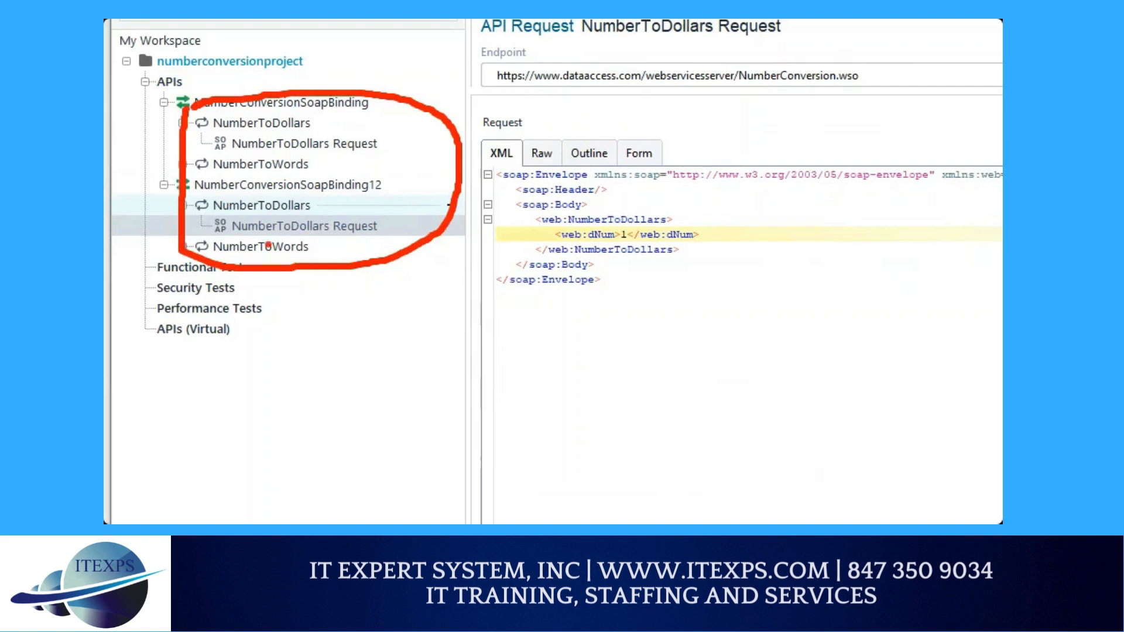
{"action": "left_click_drag", "start_coordinate": [248, 239], "coordinate": [314, 245]}
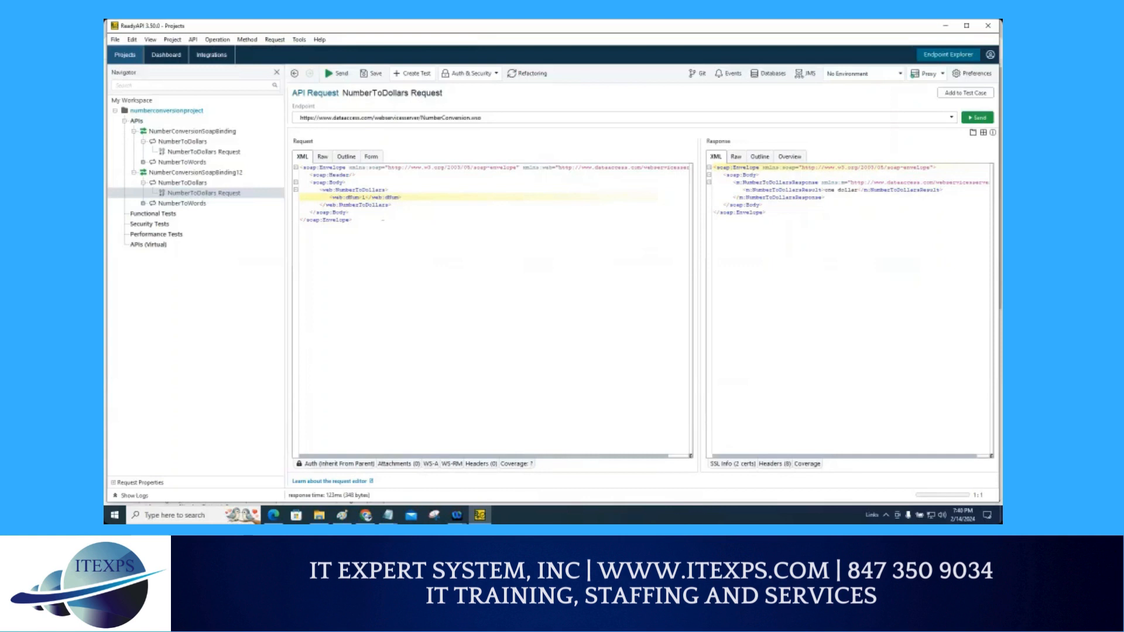
Step: Change dNum to 1000 and send the NumberToDollars request
{"action": "left_click", "coordinate": [363, 197]}
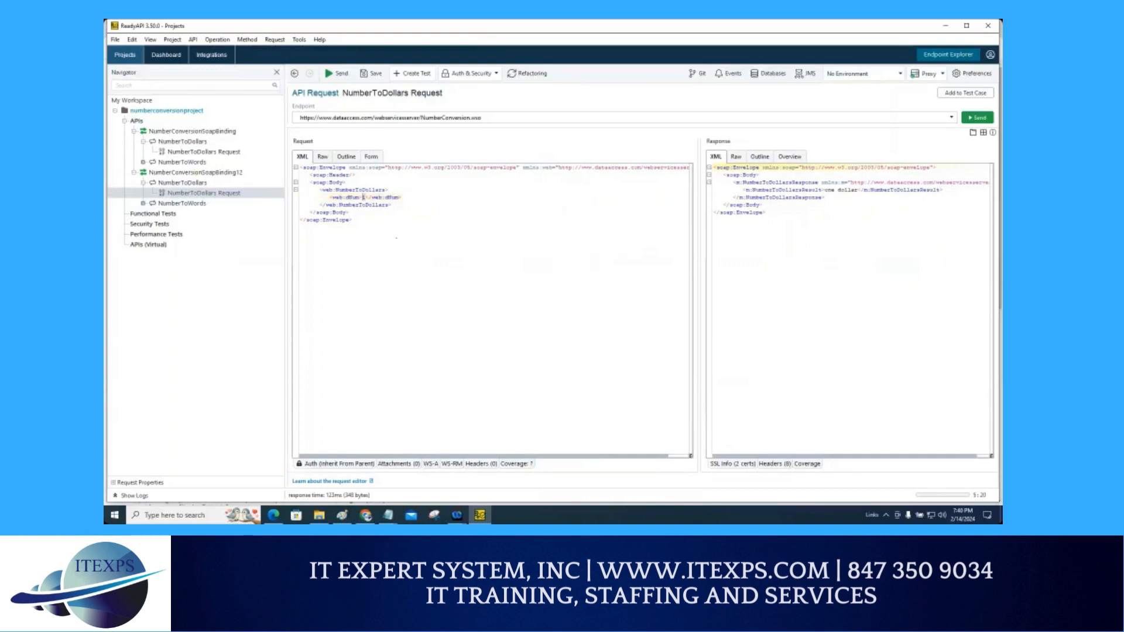
{"action": "type", "text": "000"}
{"action": "left_click", "coordinate": [983, 120]}
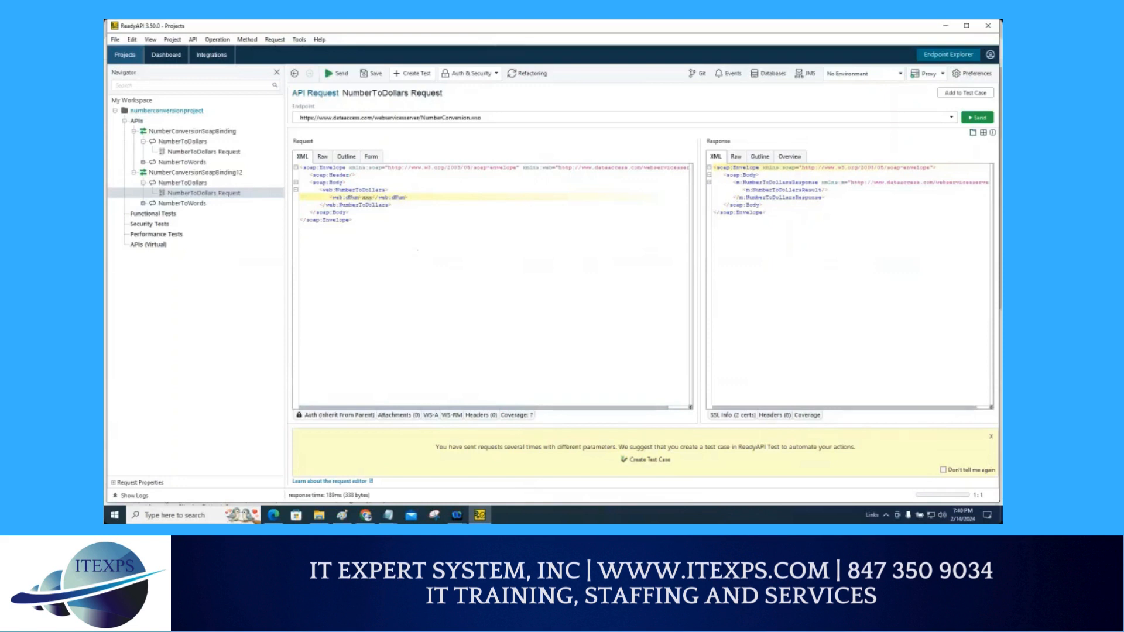
Step: Replace the dNum value with 4 and send the request again
{"action": "double_click", "coordinate": [367, 197]}
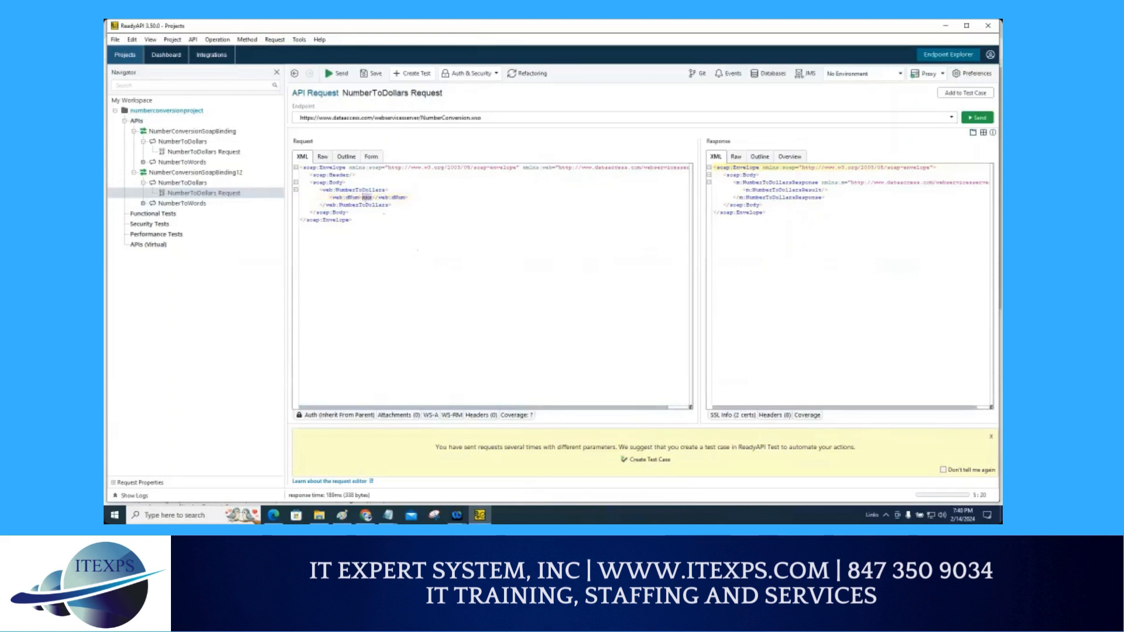
{"action": "type", "text": "4"}
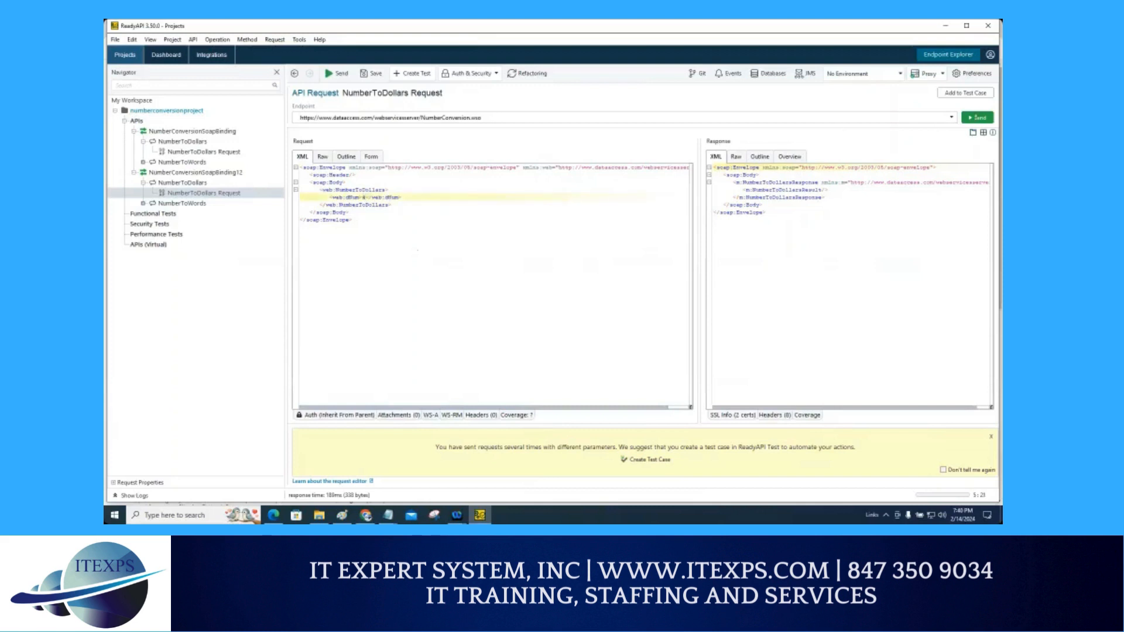
{"action": "left_click", "coordinate": [976, 117]}
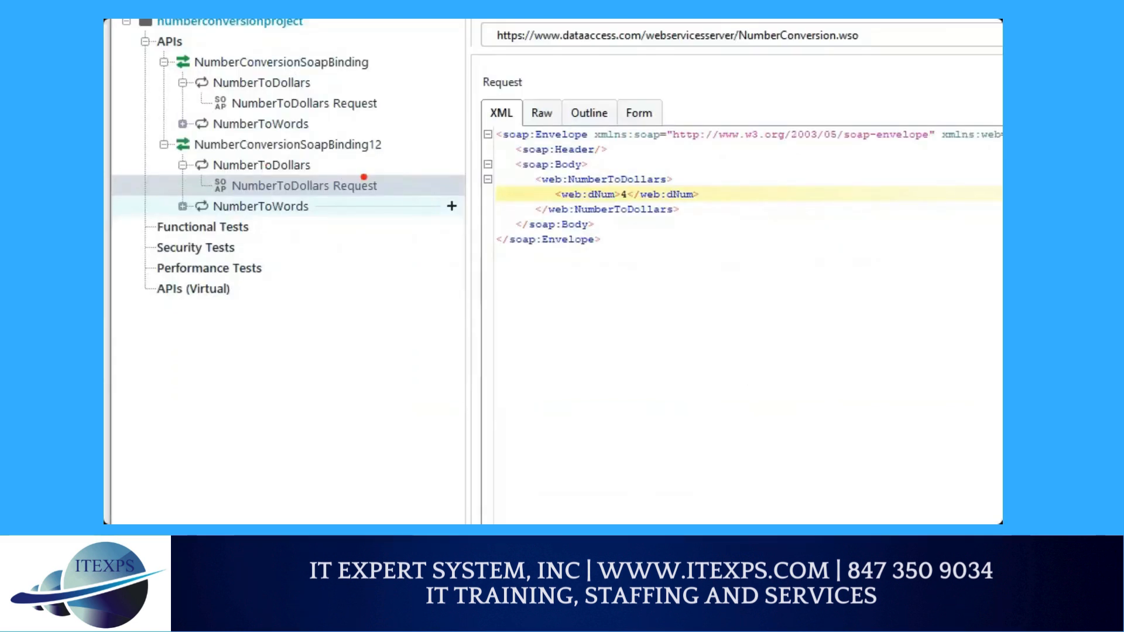
{"action": "mouse_move", "coordinate": [231, 187]}
{"action": "left_mouse_down"}
{"action": "mouse_move", "coordinate": [149, 188]}
{"action": "mouse_move", "coordinate": [252, 205]}
{"action": "mouse_move", "coordinate": [352, 171]}
{"action": "left_mouse_up"}
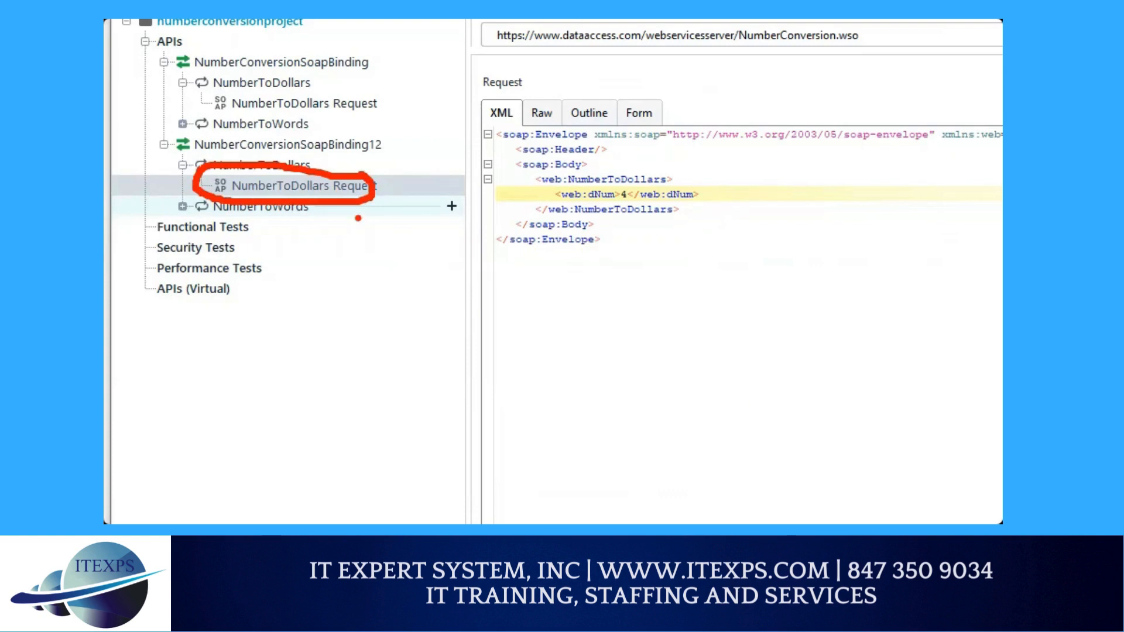
{"action": "right_click", "coordinate": [340, 188]}
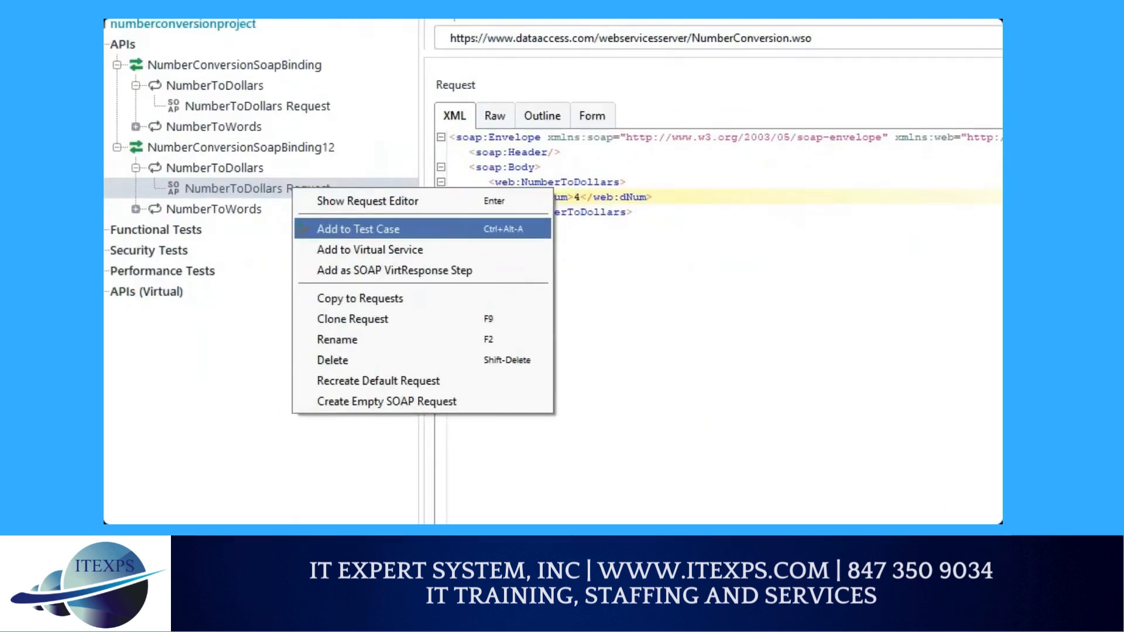
{"action": "mouse_move", "coordinate": [229, 175]}
{"action": "left_mouse_down"}
{"action": "mouse_move", "coordinate": [314, 225]}
{"action": "mouse_move", "coordinate": [287, 230]}
{"action": "left_mouse_up"}
{"action": "mouse_move", "coordinate": [644, 207]}
{"action": "left_mouse_down"}
{"action": "mouse_move", "coordinate": [641, 225]}
{"action": "mouse_move", "coordinate": [747, 170]}
{"action": "mouse_move", "coordinate": [701, 187]}
{"action": "left_mouse_up"}
{"action": "left_click_drag", "start_coordinate": [697, 220], "coordinate": [768, 211]}
{"action": "left_click_drag", "start_coordinate": [741, 221], "coordinate": [739, 257]}
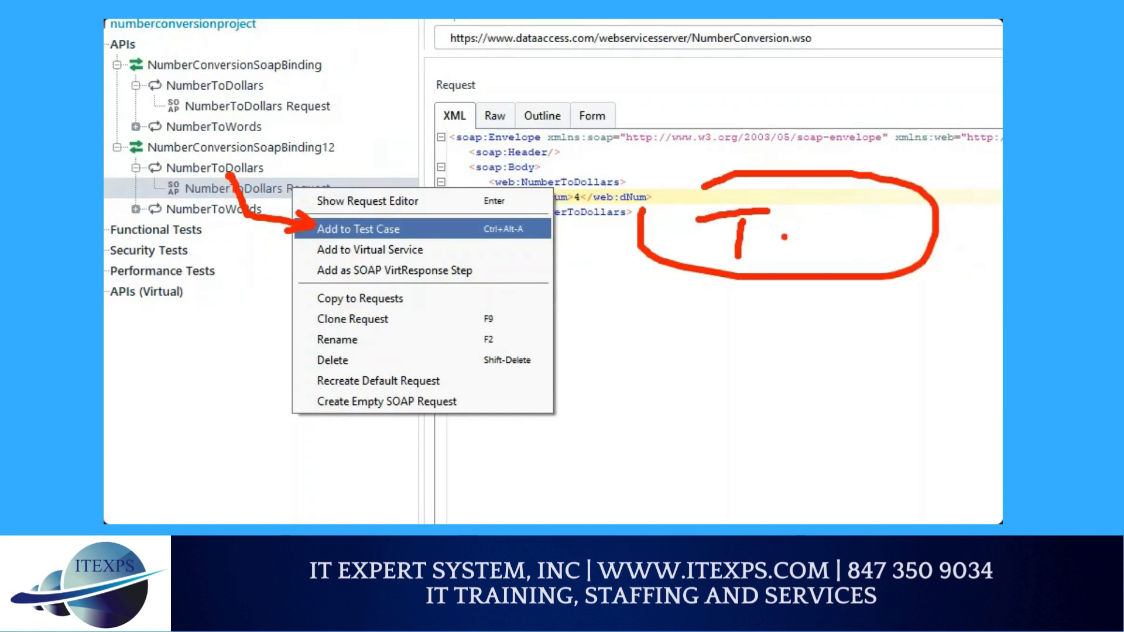
{"action": "left_click_drag", "start_coordinate": [791, 220], "coordinate": [780, 248]}
{"action": "mouse_move", "coordinate": [780, 299]}
{"action": "left_mouse_down"}
{"action": "mouse_move", "coordinate": [780, 347]}
{"action": "mouse_move", "coordinate": [825, 346]}
{"action": "left_mouse_up"}
{"action": "mouse_move", "coordinate": [810, 332]}
{"action": "left_mouse_down"}
{"action": "mouse_move", "coordinate": [822, 350]}
{"action": "mouse_move", "coordinate": [780, 380]}
{"action": "mouse_move", "coordinate": [816, 423]}
{"action": "left_mouse_up"}
{"action": "left_click_drag", "start_coordinate": [807, 409], "coordinate": [810, 428]}
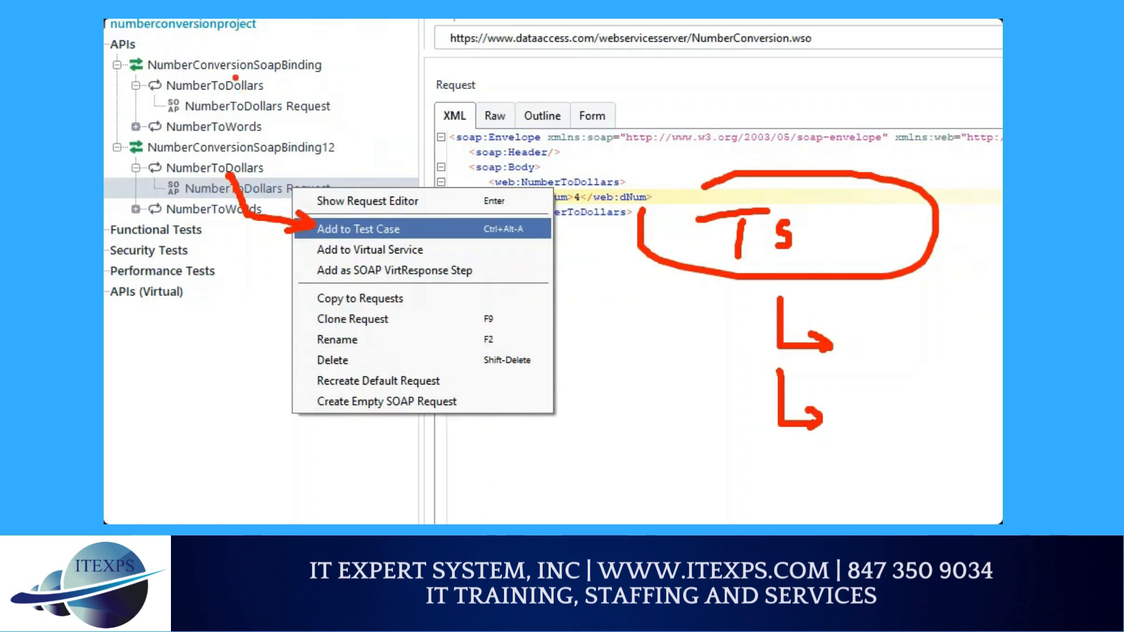
{"action": "mouse_move", "coordinate": [285, 82]}
{"action": "left_mouse_down"}
{"action": "mouse_move", "coordinate": [316, 63]}
{"action": "mouse_move", "coordinate": [322, 105]}
{"action": "left_mouse_up"}
{"action": "mouse_move", "coordinate": [279, 160]}
{"action": "left_mouse_down"}
{"action": "mouse_move", "coordinate": [291, 176]}
{"action": "mouse_move", "coordinate": [326, 181]}
{"action": "left_mouse_up"}
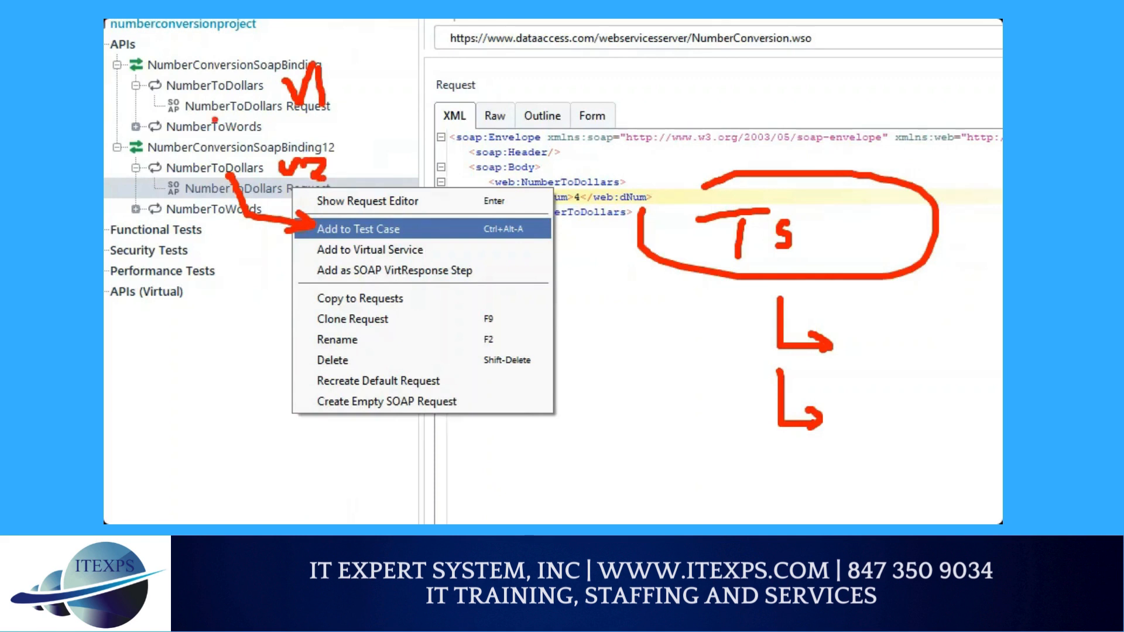
{"action": "left_click_drag", "start_coordinate": [181, 120], "coordinate": [316, 120]}
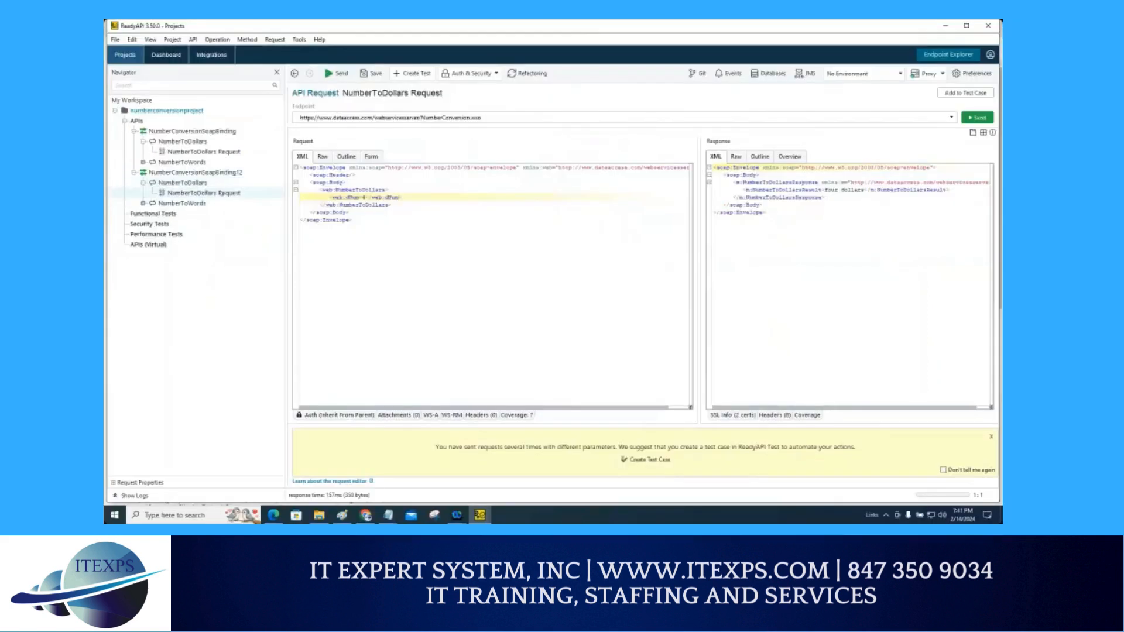
Step: Open the Add to Test Case dialog for the NumberToDollars Request under NumberConversionSoapBinding12
{"action": "right_click", "coordinate": [221, 197]}
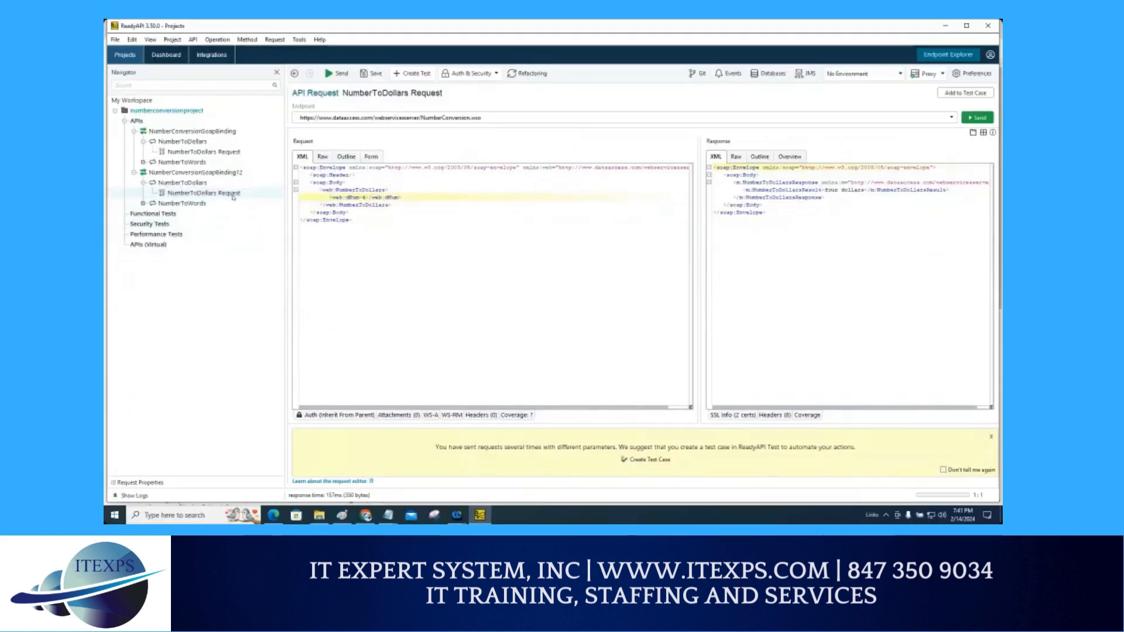
{"action": "right_click", "coordinate": [278, 188]}
{"action": "left_click", "coordinate": [241, 214]}
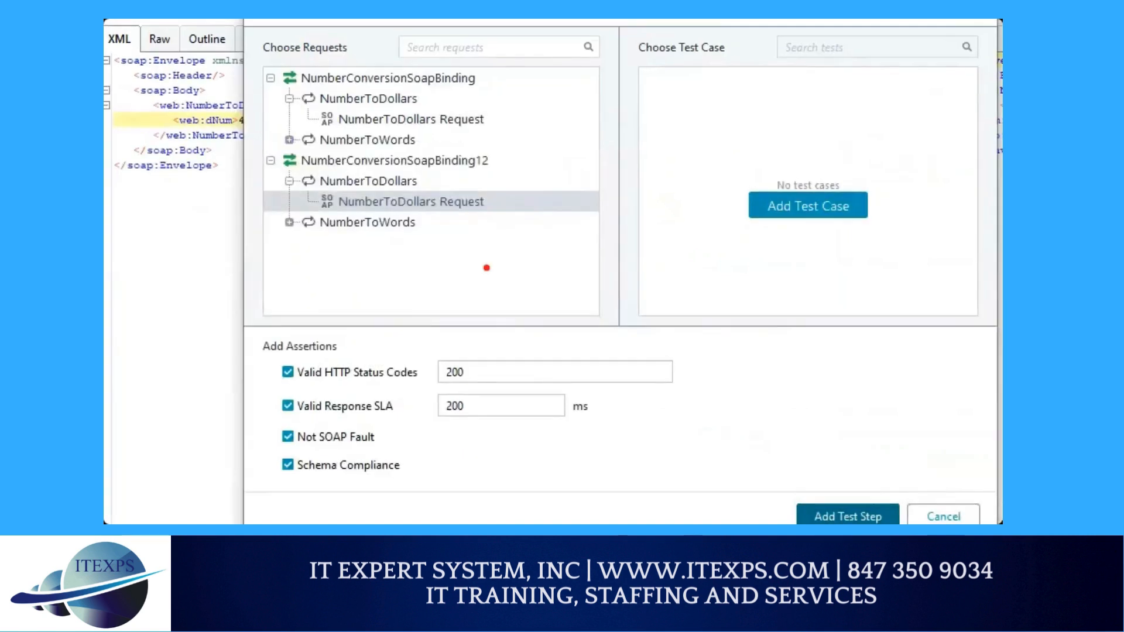
{"action": "left_click_drag", "start_coordinate": [483, 202], "coordinate": [550, 199]}
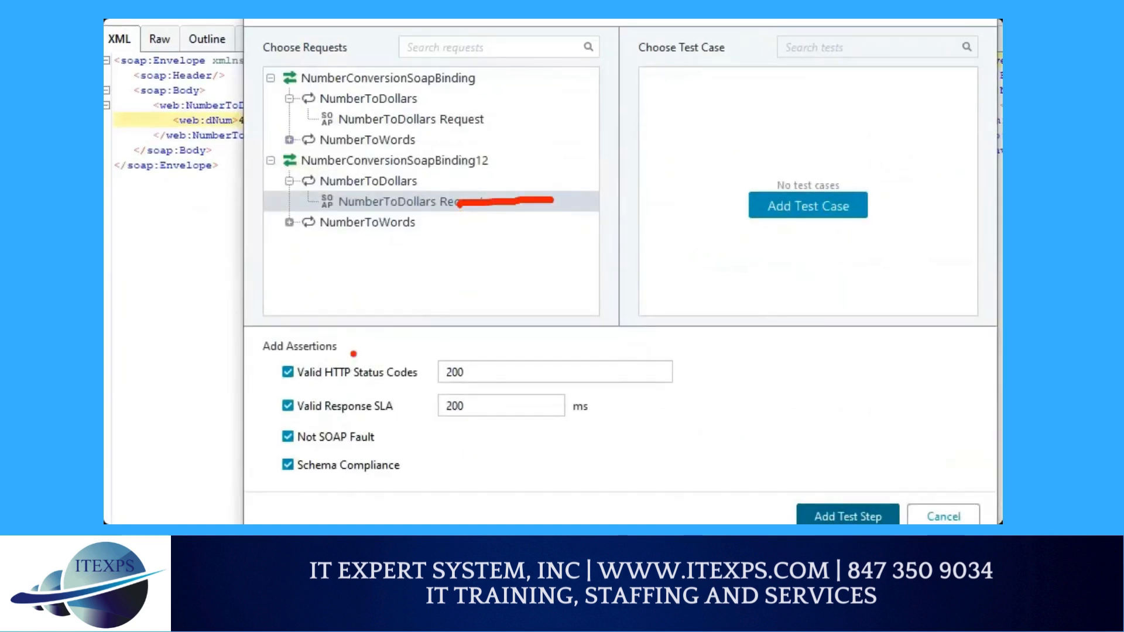
{"action": "mouse_move", "coordinate": [273, 354]}
{"action": "left_mouse_down"}
{"action": "mouse_move", "coordinate": [239, 370]}
{"action": "mouse_move", "coordinate": [229, 424]}
{"action": "mouse_move", "coordinate": [252, 501]}
{"action": "left_mouse_up"}
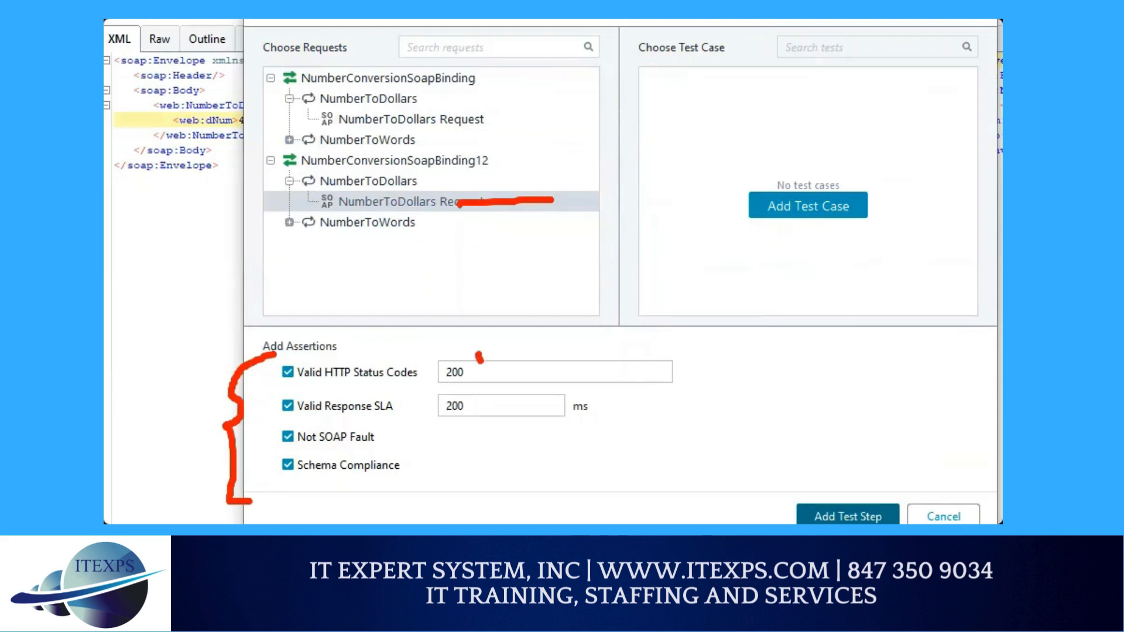
{"action": "left_click_drag", "start_coordinate": [479, 357], "coordinate": [539, 346]}
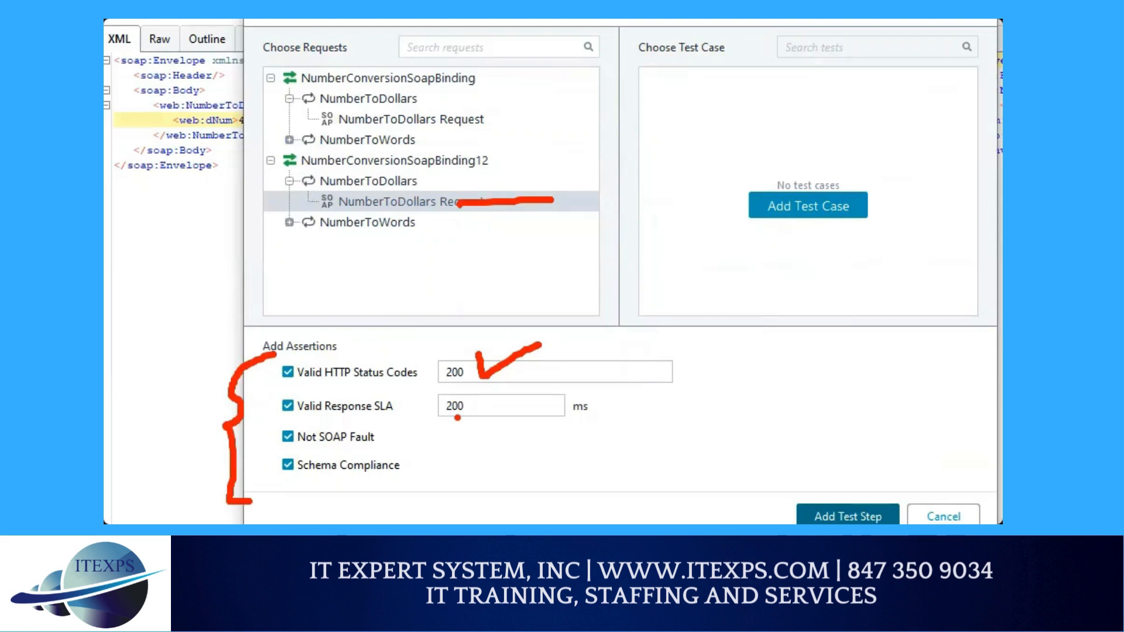
{"action": "left_click_drag", "start_coordinate": [439, 421], "coordinate": [467, 420]}
{"action": "left_click_drag", "start_coordinate": [308, 451], "coordinate": [371, 450]}
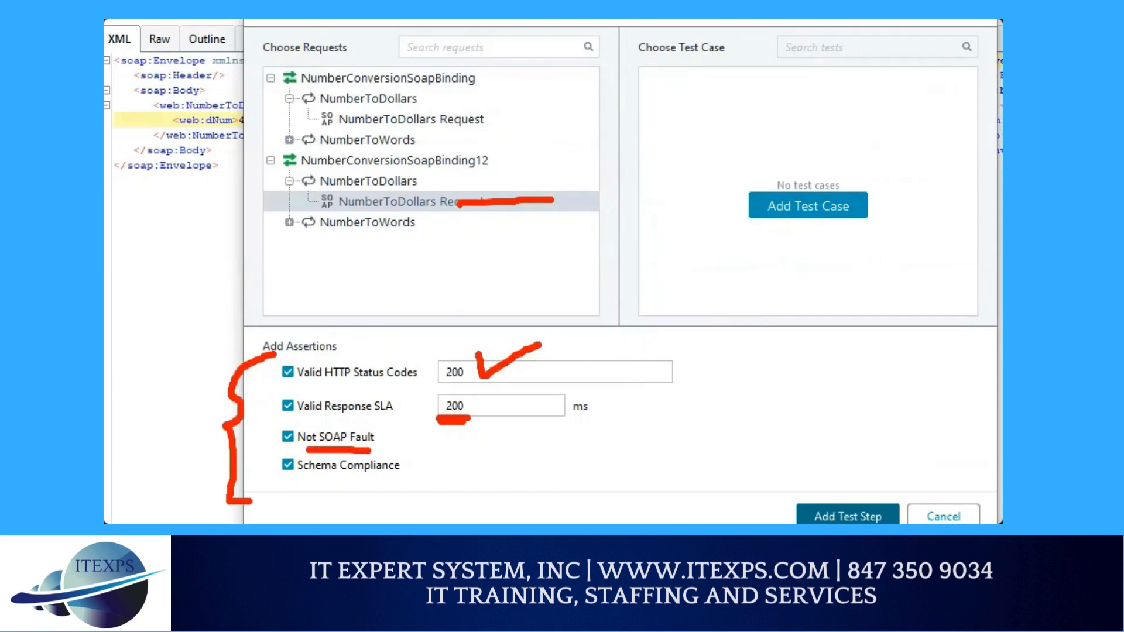
{"action": "left_click_drag", "start_coordinate": [304, 478], "coordinate": [374, 476]}
{"action": "mouse_move", "coordinate": [462, 467]}
{"action": "left_mouse_down"}
{"action": "mouse_move", "coordinate": [439, 495]}
{"action": "mouse_move", "coordinate": [498, 484]}
{"action": "mouse_move", "coordinate": [486, 488]}
{"action": "left_mouse_up"}
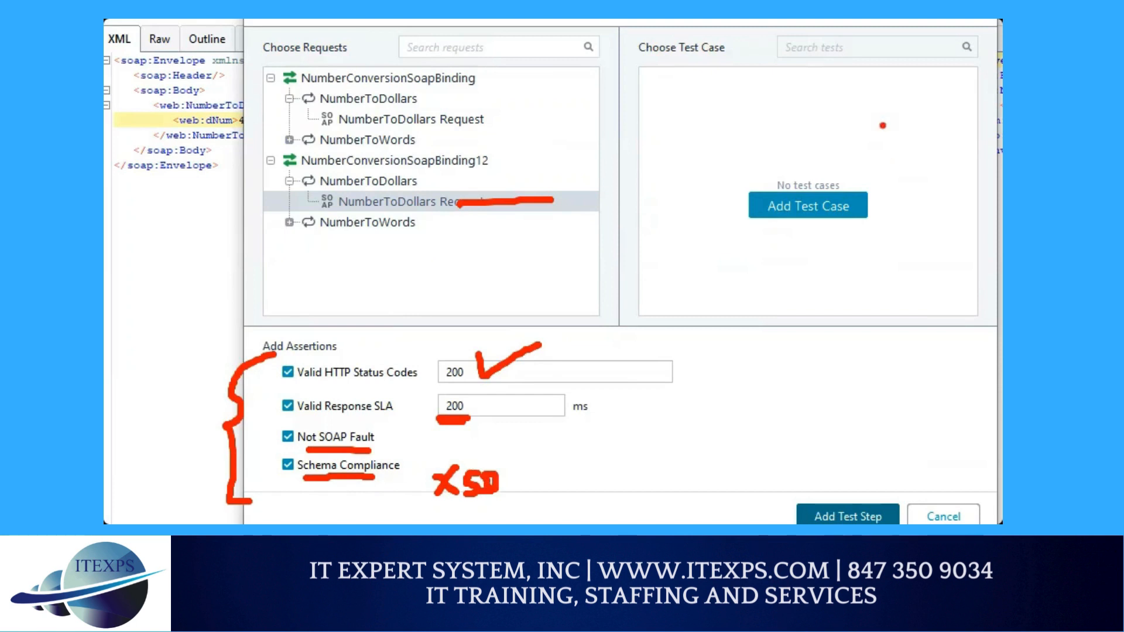
{"action": "mouse_move", "coordinate": [817, 104]}
{"action": "left_mouse_down"}
{"action": "mouse_move", "coordinate": [814, 186]}
{"action": "mouse_move", "coordinate": [830, 171]}
{"action": "left_mouse_up"}
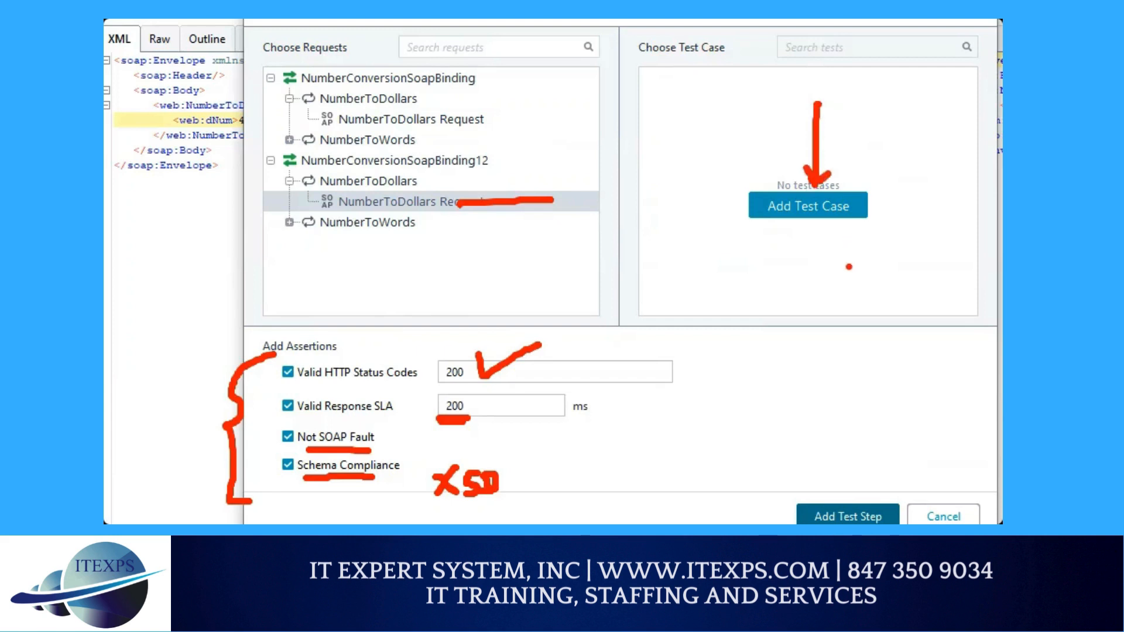
{"action": "key", "text": "Escape"}
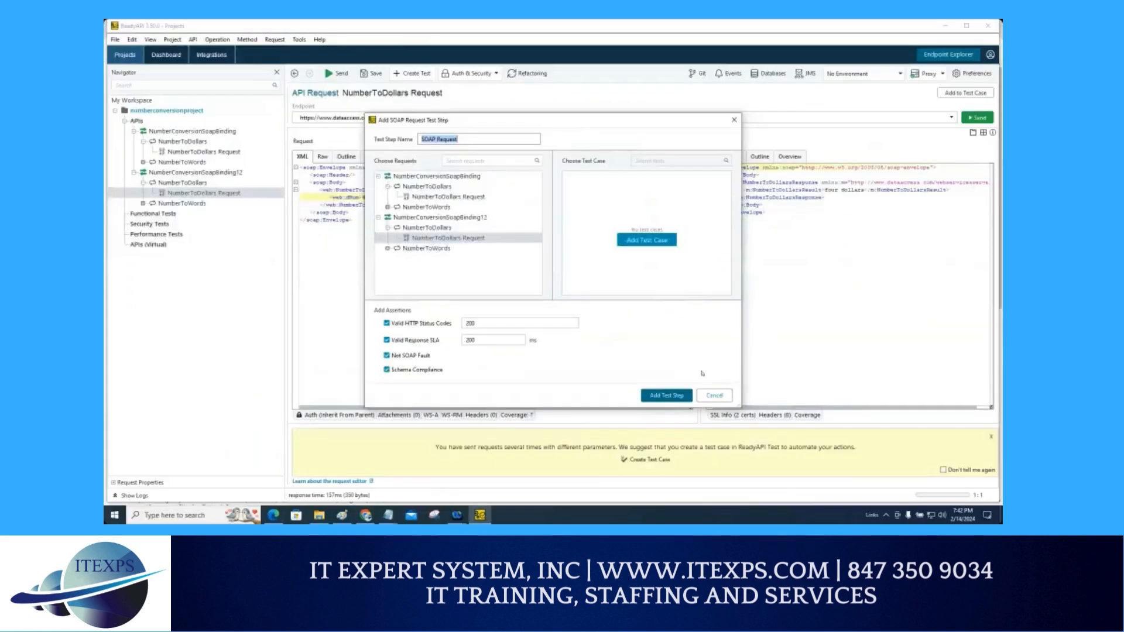
{"action": "left_click", "coordinate": [714, 395]}
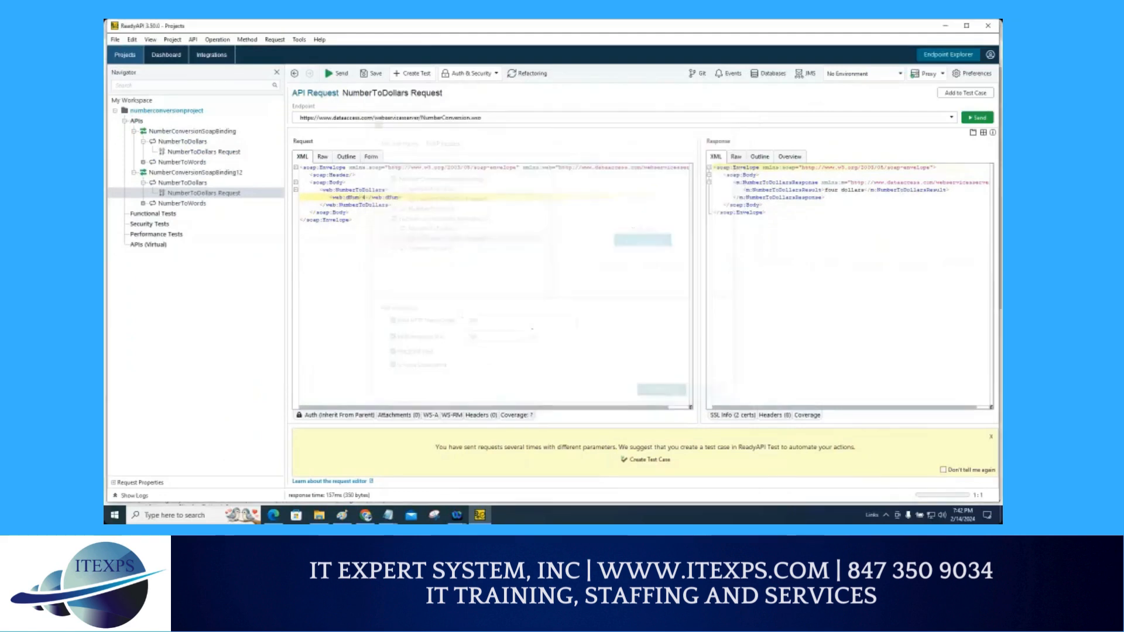
{"action": "right_click", "coordinate": [223, 195]}
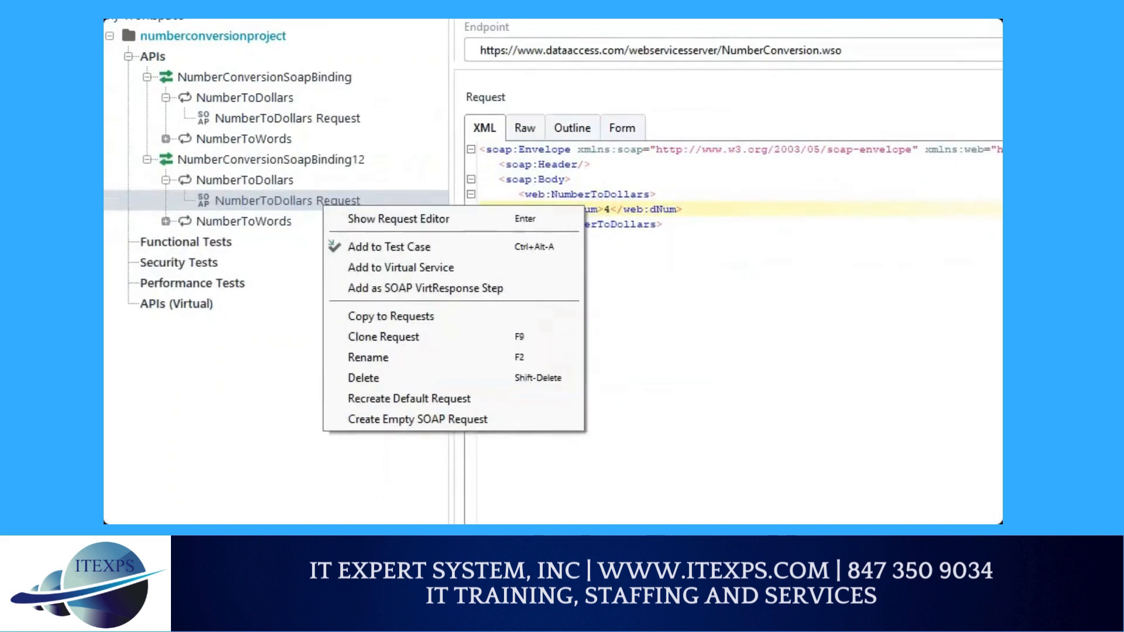
{"action": "mouse_move", "coordinate": [234, 201]}
{"action": "left_mouse_down"}
{"action": "mouse_move", "coordinate": [264, 241]}
{"action": "mouse_move", "coordinate": [326, 245]}
{"action": "mouse_move", "coordinate": [314, 256]}
{"action": "left_mouse_up"}
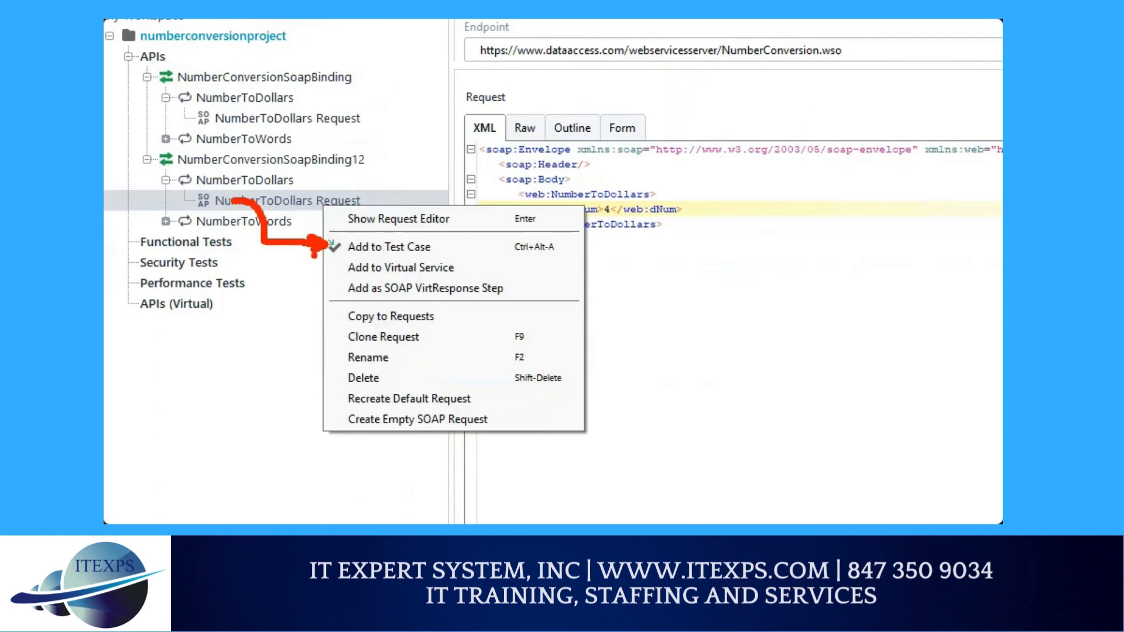
{"action": "key", "text": "Escape"}
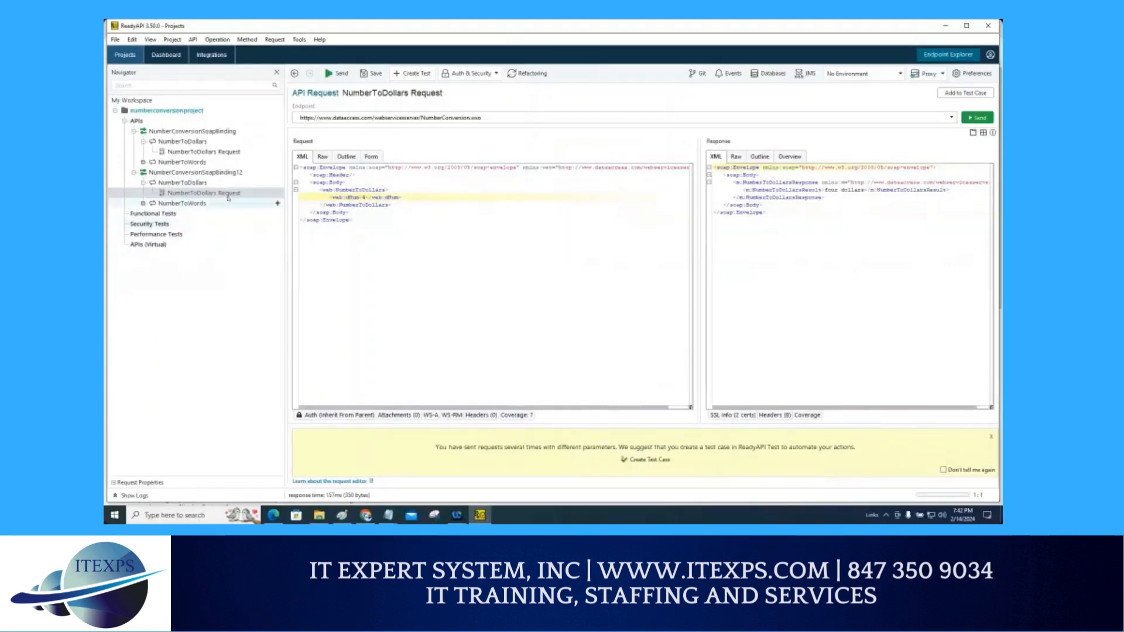
Step: Reopen the Add to Test Case dialog for the NumberToDollars Request under NumberConversionSoapBinding12
{"action": "right_click", "coordinate": [228, 195]}
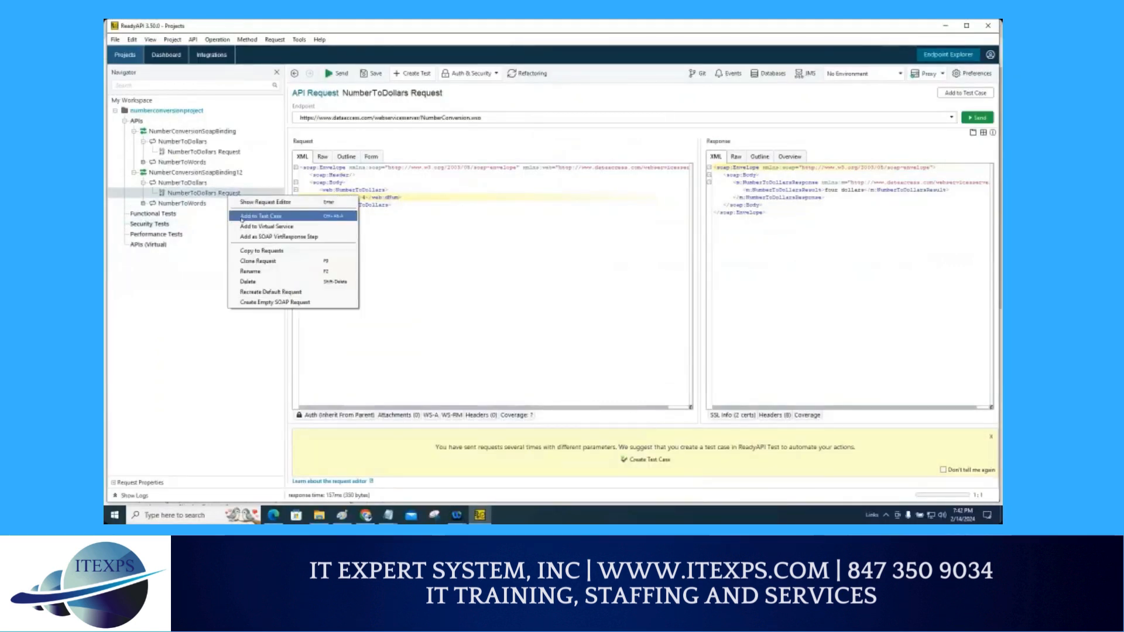
{"action": "left_click", "coordinate": [258, 216]}
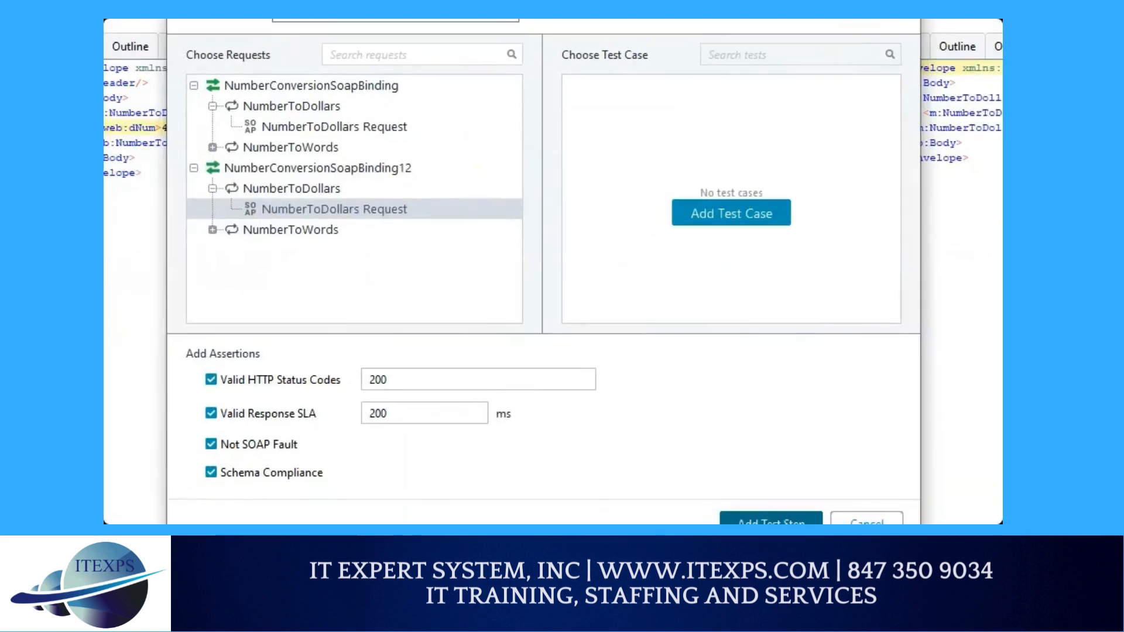
{"action": "mouse_move", "coordinate": [206, 361]}
{"action": "left_mouse_down"}
{"action": "mouse_move", "coordinate": [181, 427]}
{"action": "mouse_move", "coordinate": [188, 488]}
{"action": "mouse_move", "coordinate": [210, 492]}
{"action": "left_mouse_up"}
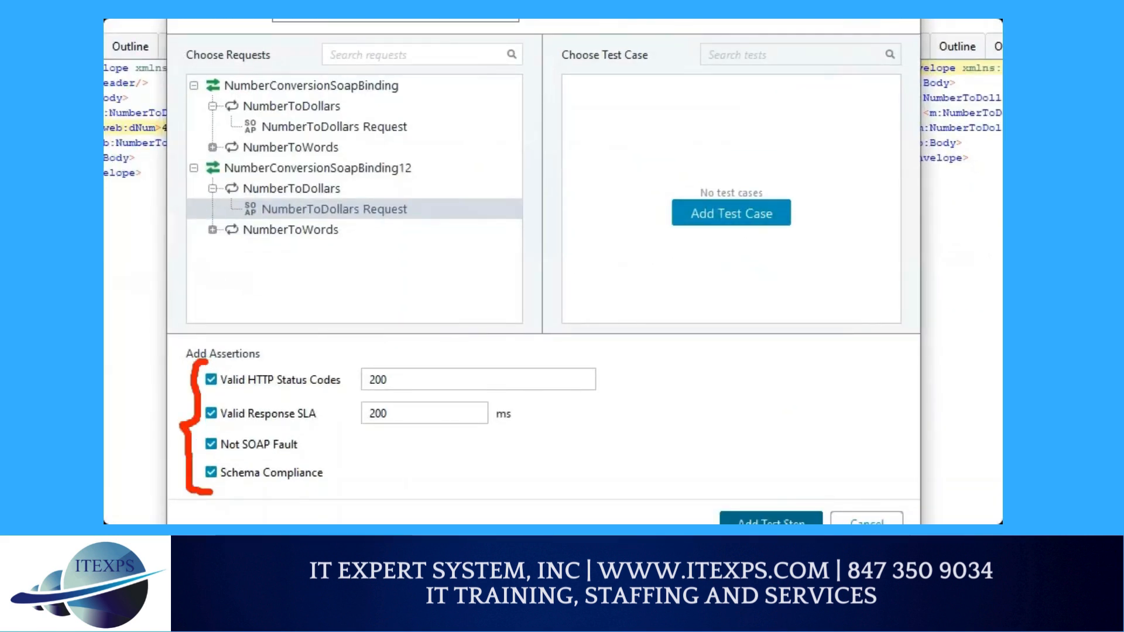
{"action": "mouse_move", "coordinate": [724, 100]}
{"action": "left_mouse_down"}
{"action": "mouse_move", "coordinate": [724, 186]}
{"action": "mouse_move", "coordinate": [735, 172]}
{"action": "left_mouse_up"}
{"action": "mouse_move", "coordinate": [674, 235]}
{"action": "left_mouse_down"}
{"action": "mouse_move", "coordinate": [753, 234]}
{"action": "mouse_move", "coordinate": [727, 254]}
{"action": "mouse_move", "coordinate": [756, 254]}
{"action": "left_mouse_up"}
{"action": "left_click", "coordinate": [699, 249]}
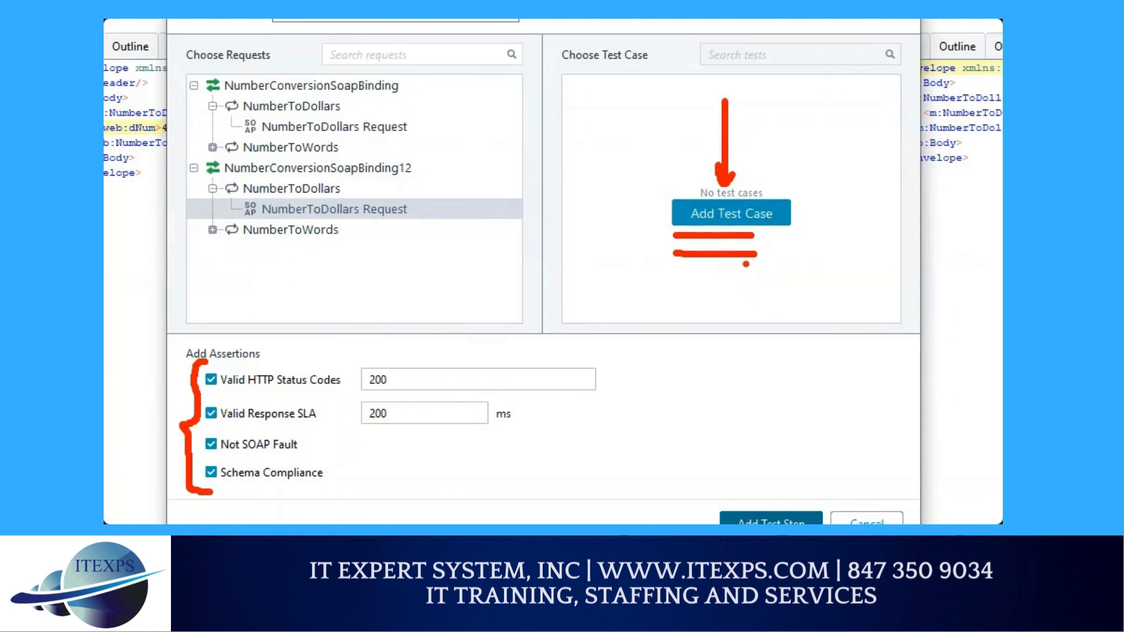
Step: Add a new test case, accepting the default names Test Suite 1 and Test Case 1, then close the dialog without adding a step
{"action": "left_click", "coordinate": [731, 213]}
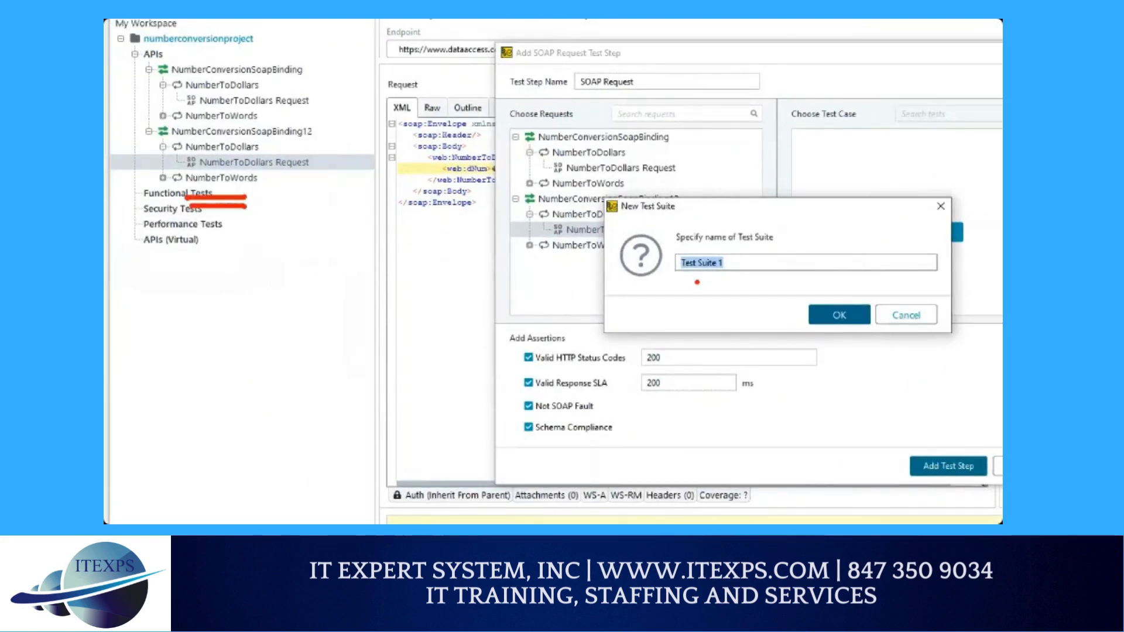
{"action": "left_click_drag", "start_coordinate": [697, 282], "coordinate": [728, 306]}
{"action": "mouse_move", "coordinate": [710, 322]}
{"action": "left_mouse_down"}
{"action": "mouse_move", "coordinate": [710, 341]}
{"action": "mouse_move", "coordinate": [725, 342]}
{"action": "left_mouse_up"}
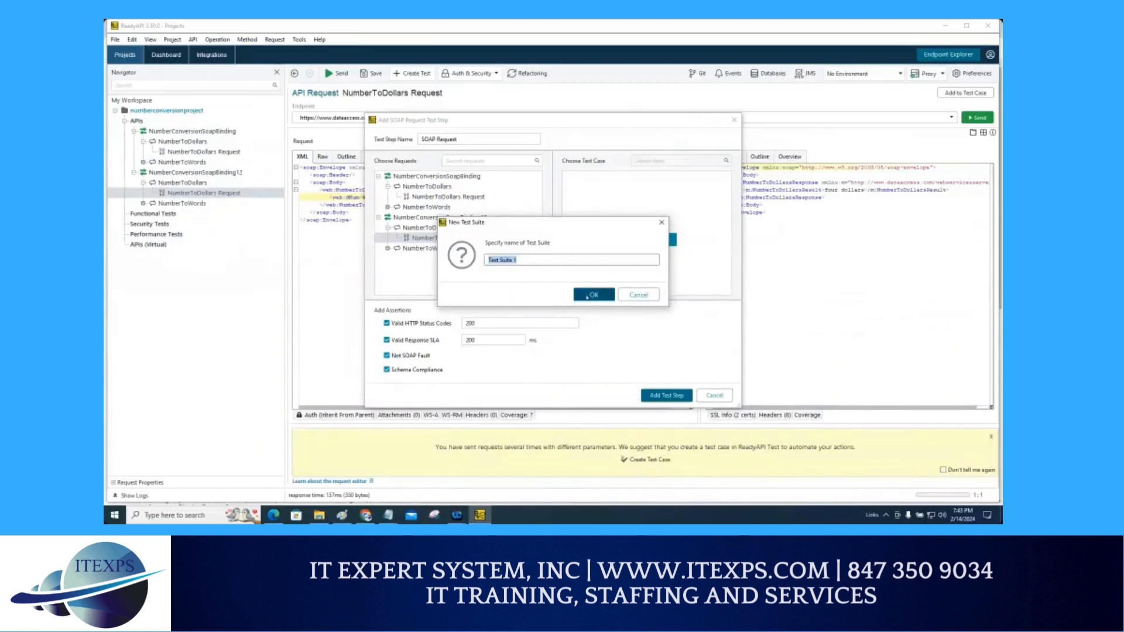
{"action": "left_click", "coordinate": [587, 297]}
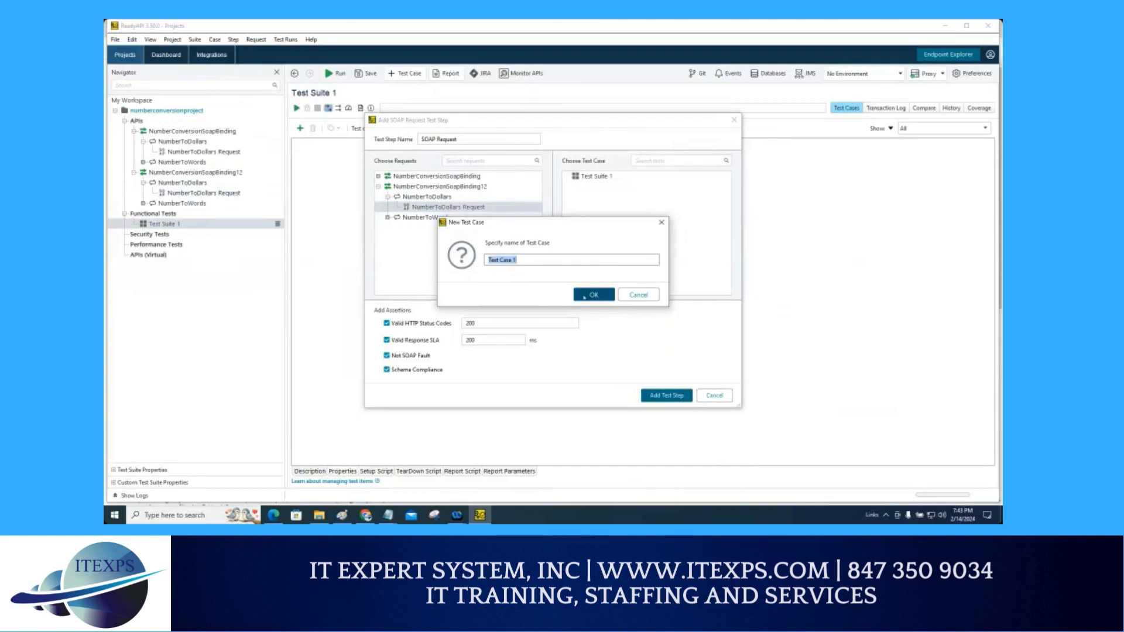
{"action": "left_click", "coordinate": [588, 295]}
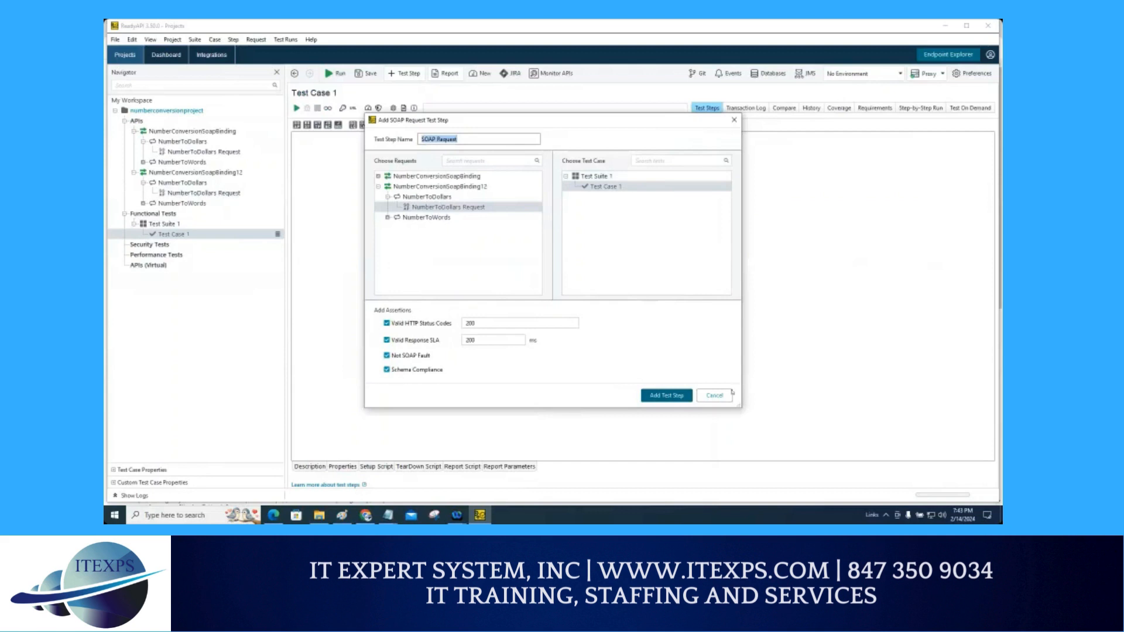
{"action": "left_click", "coordinate": [714, 396]}
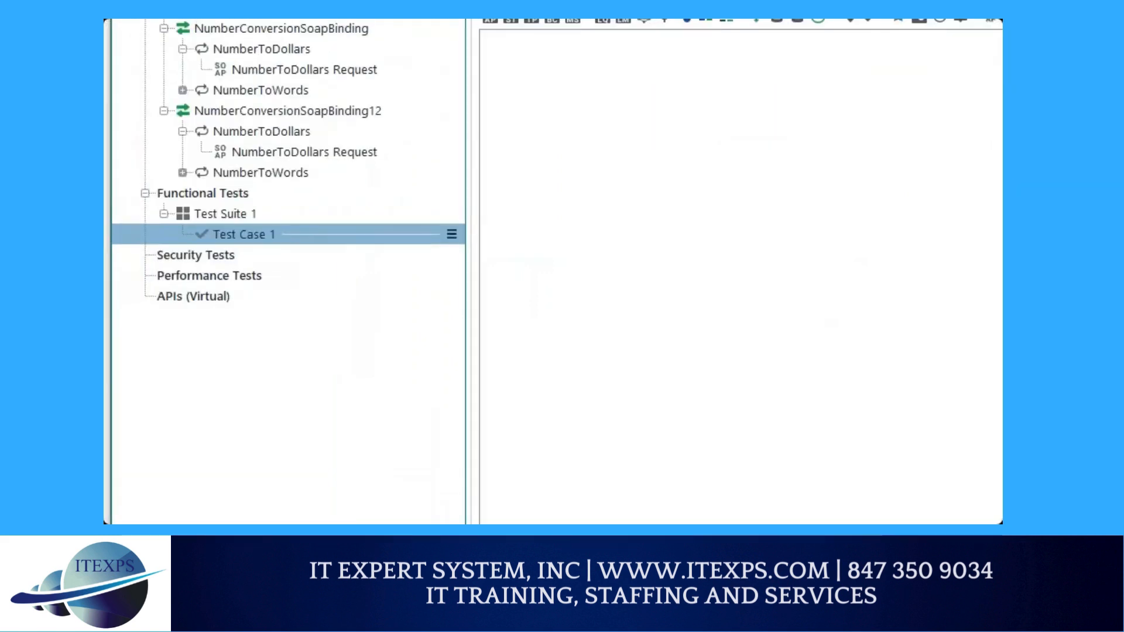
{"action": "mouse_move", "coordinate": [241, 48]}
{"action": "left_mouse_down"}
{"action": "mouse_move", "coordinate": [248, 100]}
{"action": "mouse_move", "coordinate": [257, 67]}
{"action": "mouse_move", "coordinate": [285, 89]}
{"action": "mouse_move", "coordinate": [156, 155]}
{"action": "mouse_move", "coordinate": [172, 254]}
{"action": "left_mouse_up"}
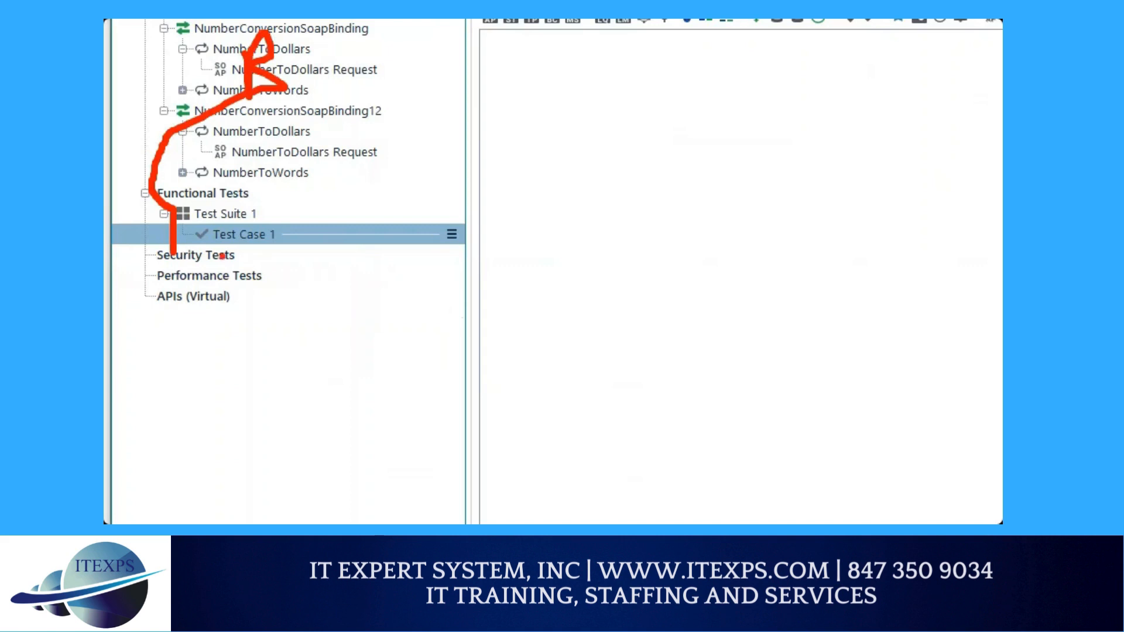
{"action": "left_click_drag", "start_coordinate": [206, 250], "coordinate": [316, 251]}
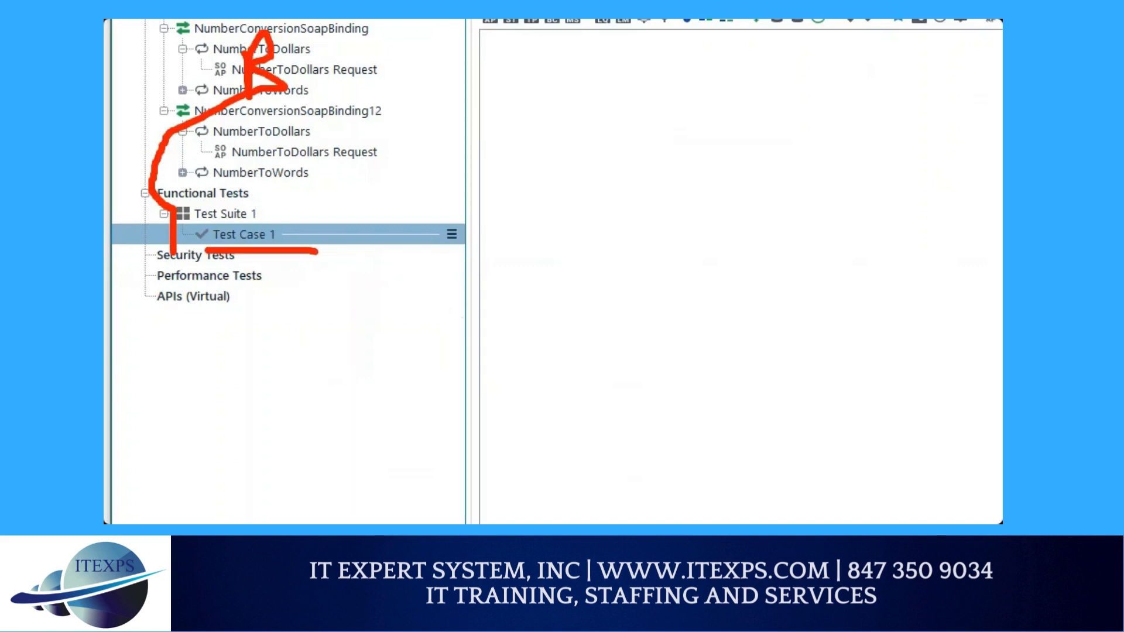
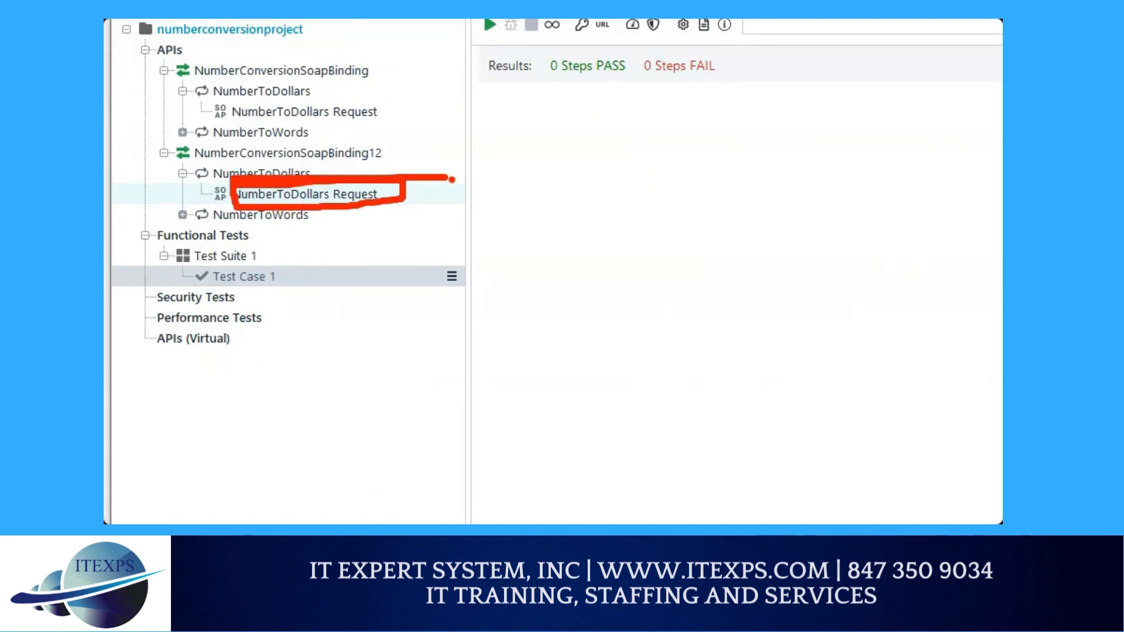
{"action": "right_click", "coordinate": [334, 193]}
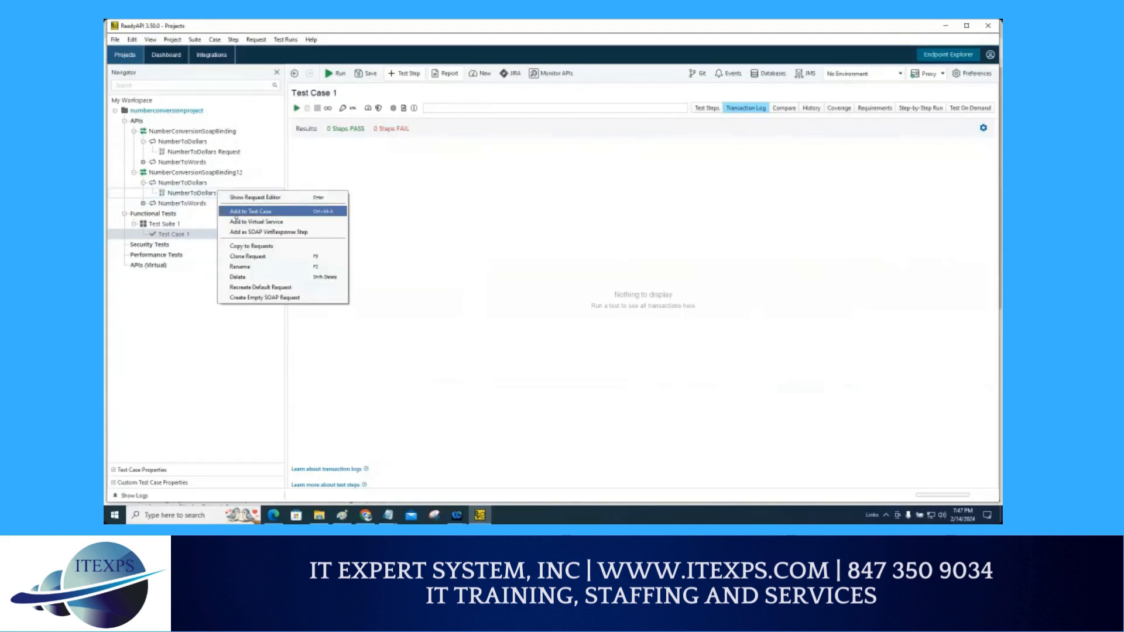
{"action": "left_click_drag", "start_coordinate": [168, 192], "coordinate": [183, 187]}
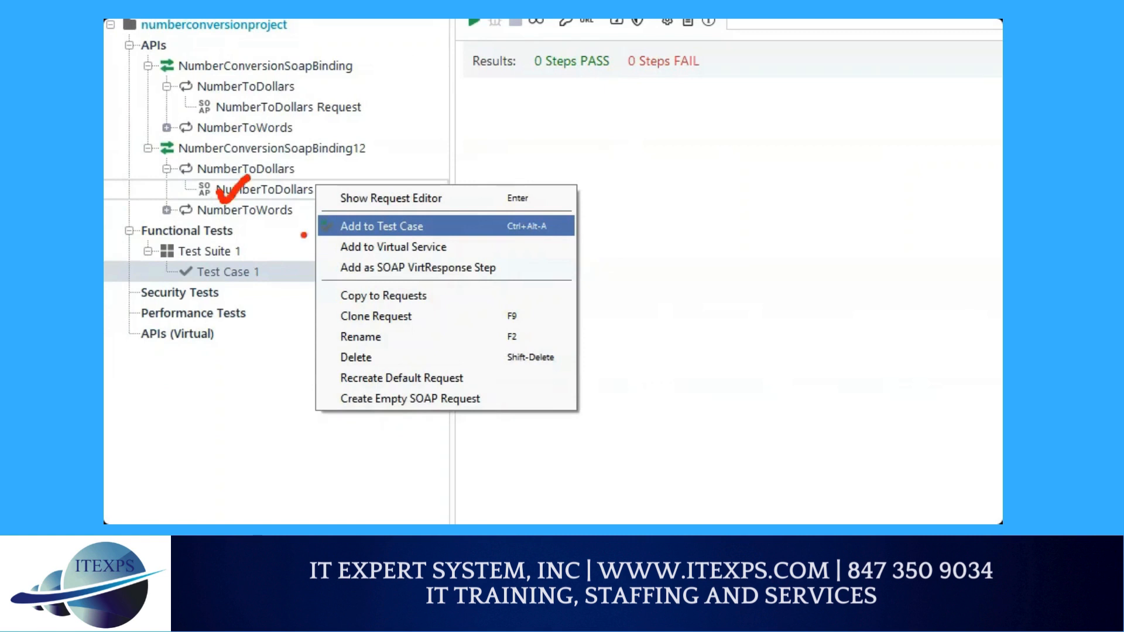
{"action": "left_click_drag", "start_coordinate": [307, 218], "coordinate": [335, 216]}
{"action": "key", "text": "Escape"}
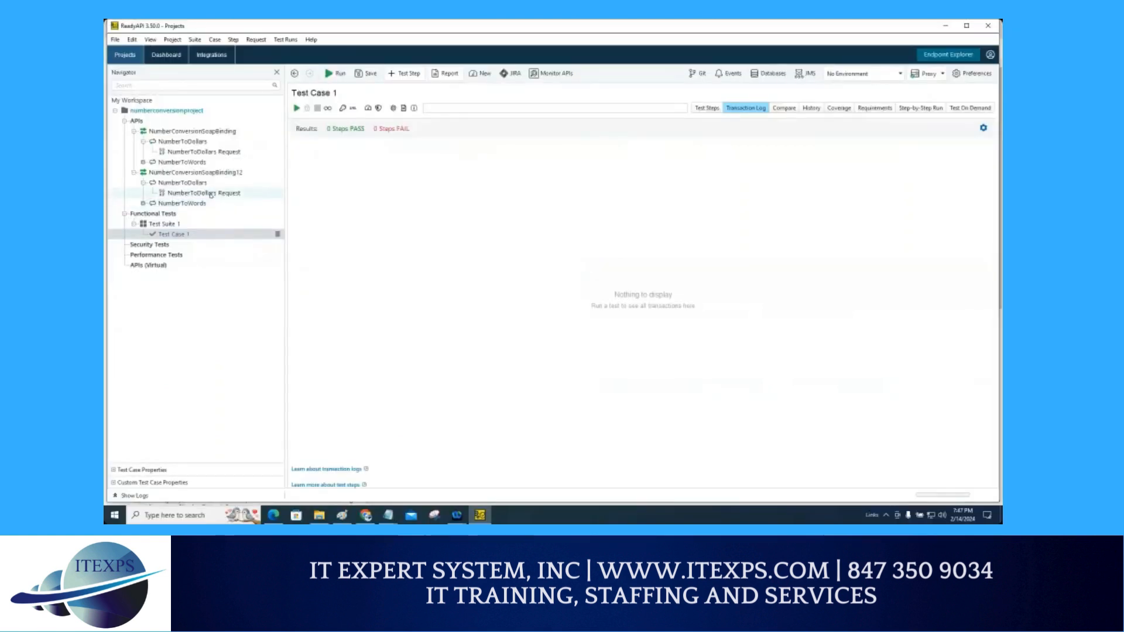
{"action": "right_click", "coordinate": [300, 192]}
{"action": "left_click", "coordinate": [242, 215]}
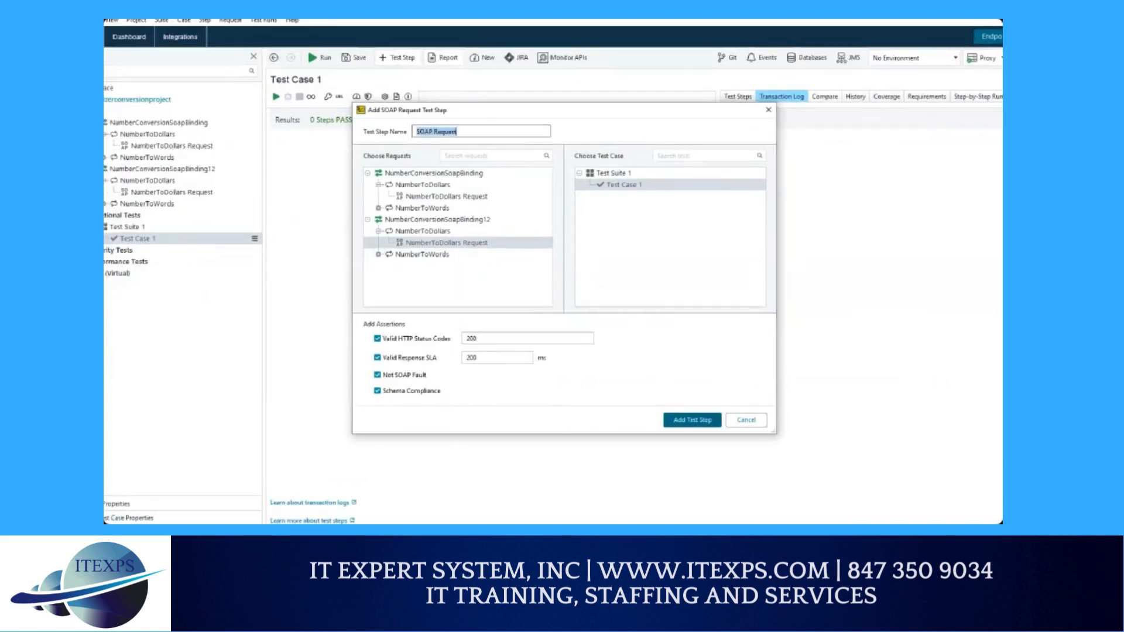
{"action": "left_click", "coordinate": [745, 419]}
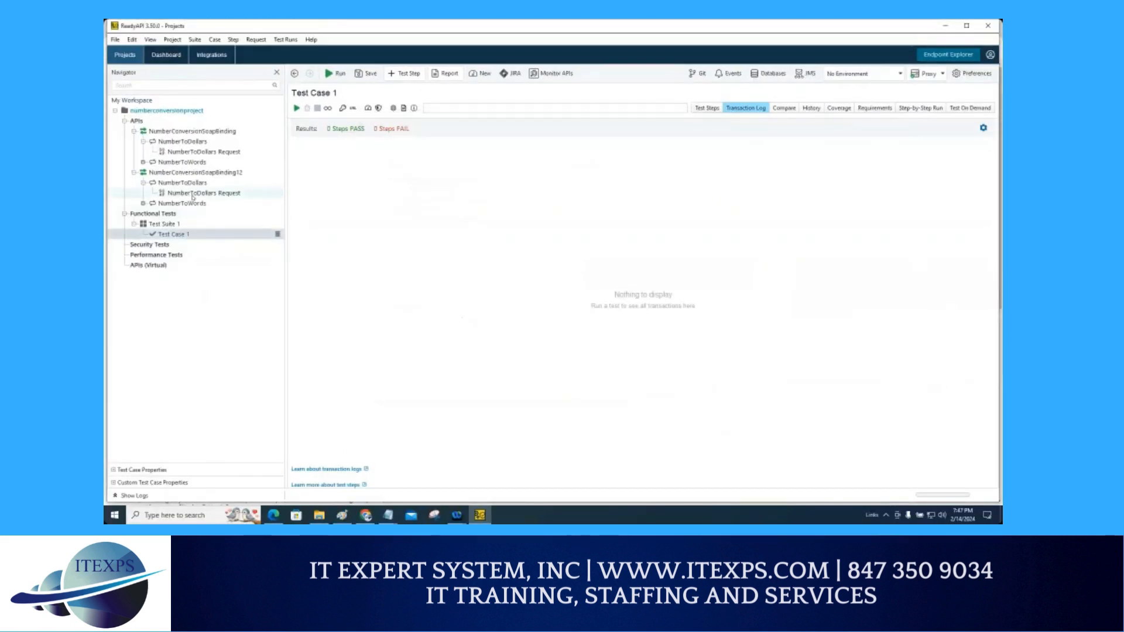
Step: Add the NumberToDollars Request under NumberConversionSoapBinding12 as a SOAP Request test step in Test Case 1
{"action": "left_click", "coordinate": [193, 193]}
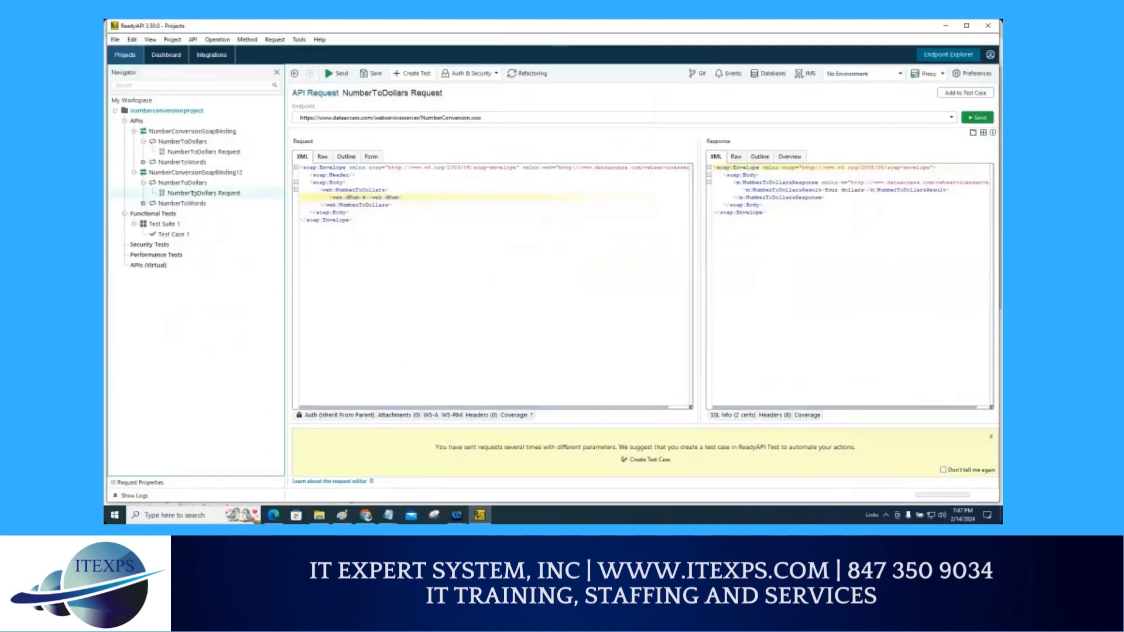
{"action": "right_click", "coordinate": [193, 193]}
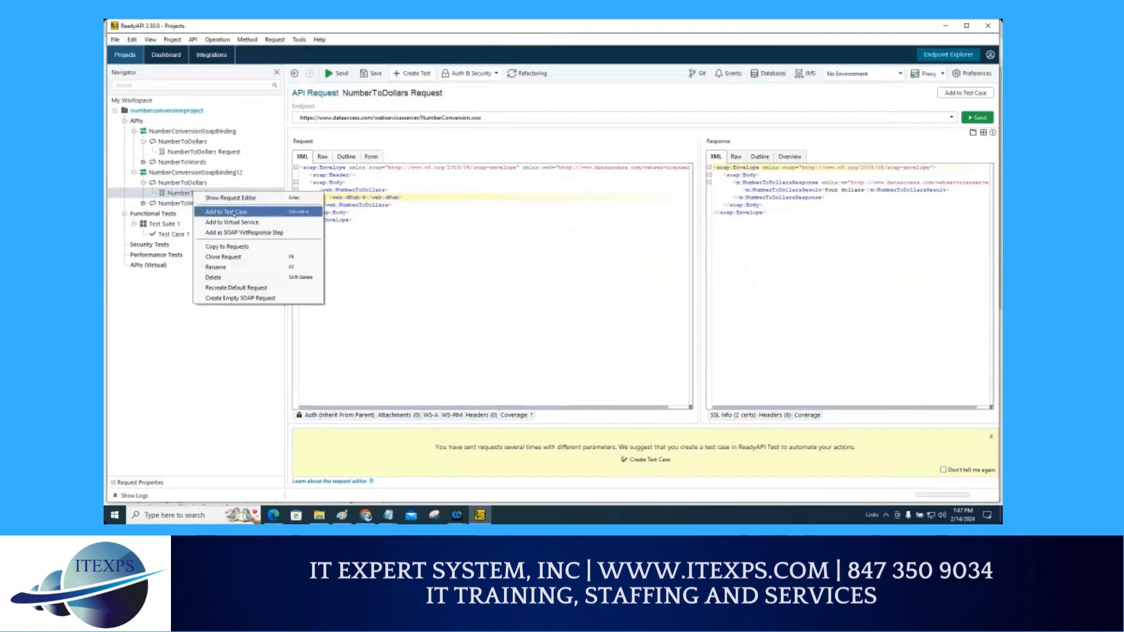
{"action": "left_click", "coordinate": [234, 213]}
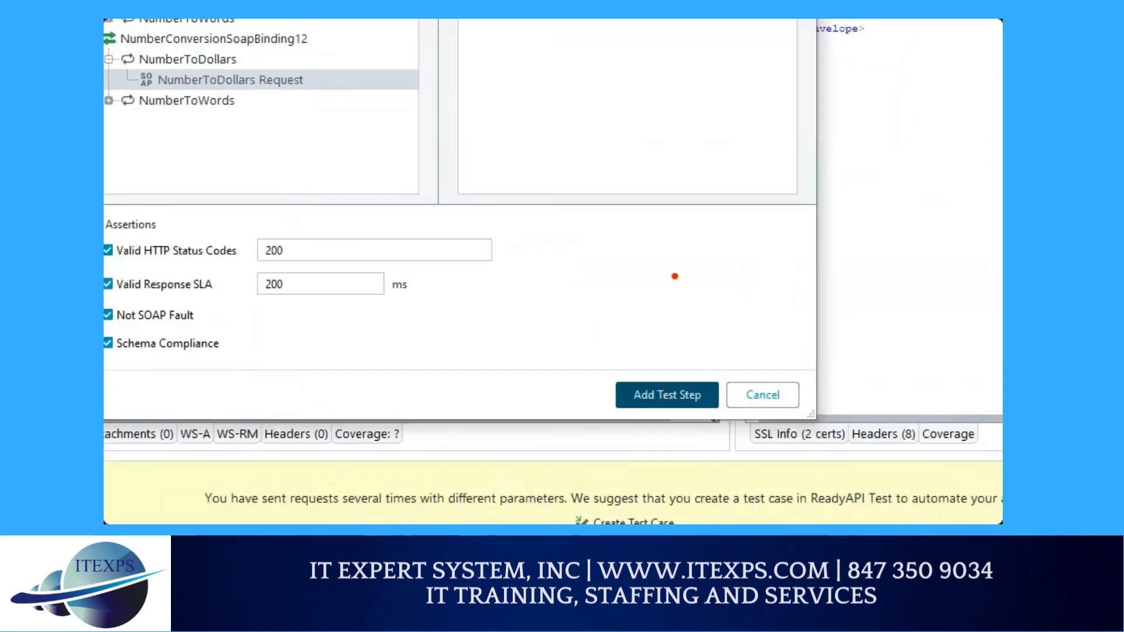
{"action": "mouse_move", "coordinate": [675, 274]}
{"action": "left_mouse_down"}
{"action": "mouse_move", "coordinate": [690, 374]}
{"action": "mouse_move", "coordinate": [697, 361]}
{"action": "left_mouse_up"}
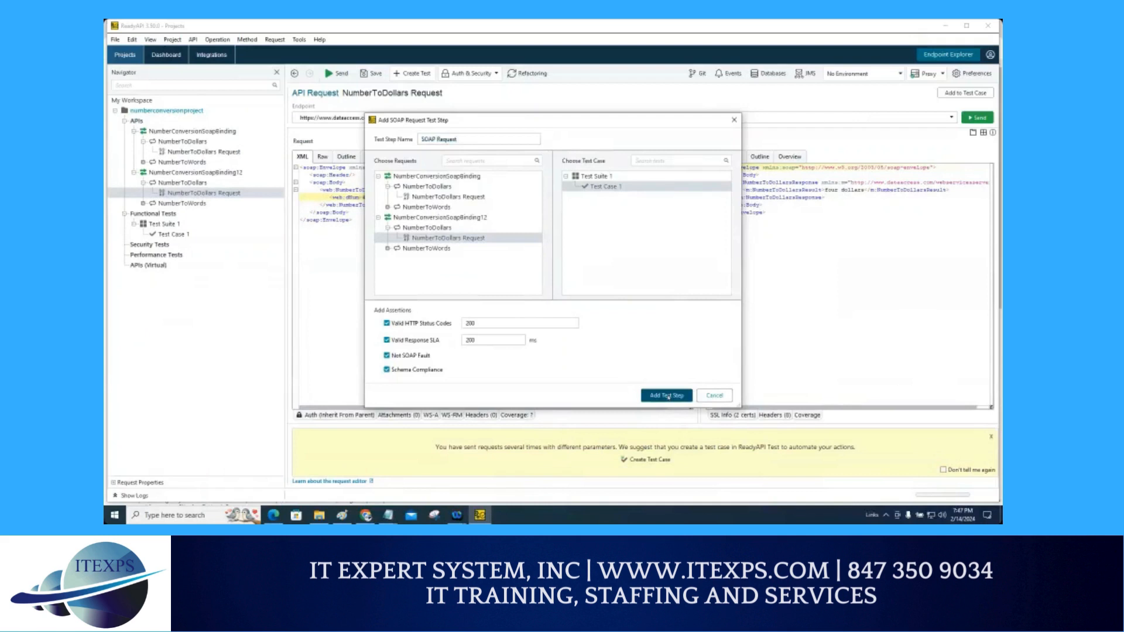
{"action": "left_click", "coordinate": [667, 397]}
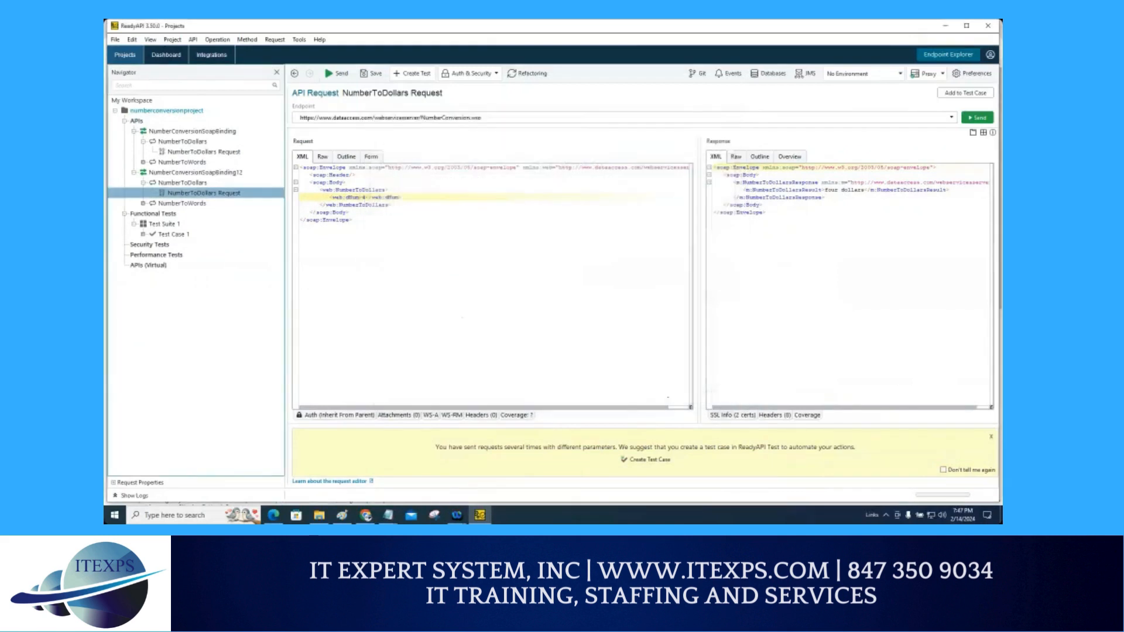
{"action": "left_click", "coordinate": [143, 235]}
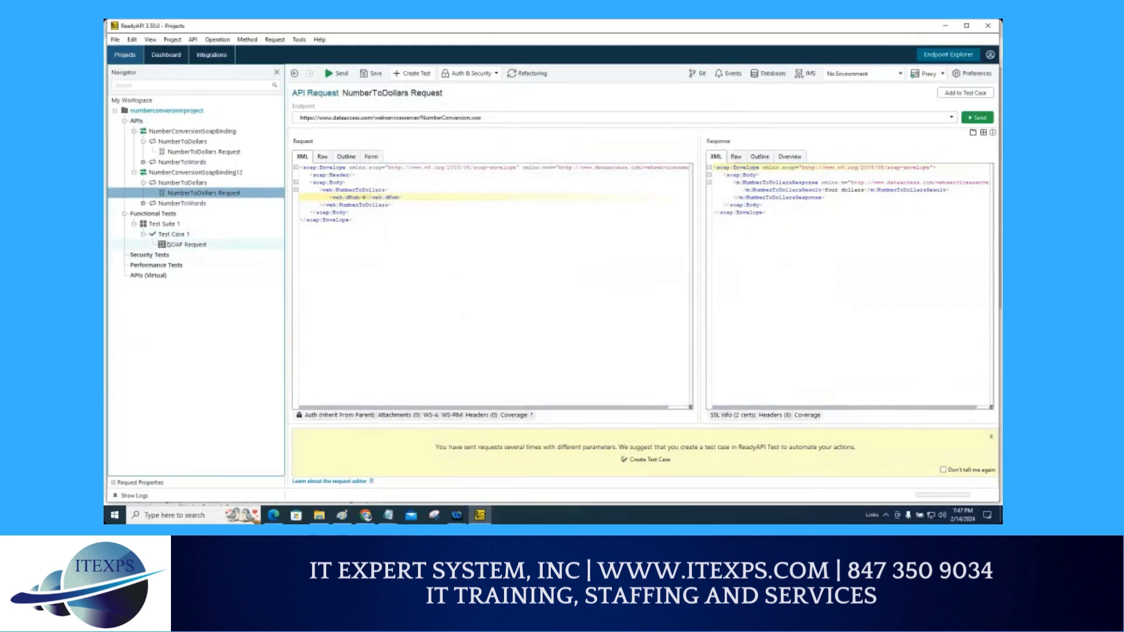
Step: Remove Test Case 1 from Test Suite 1
{"action": "right_click", "coordinate": [178, 237]}
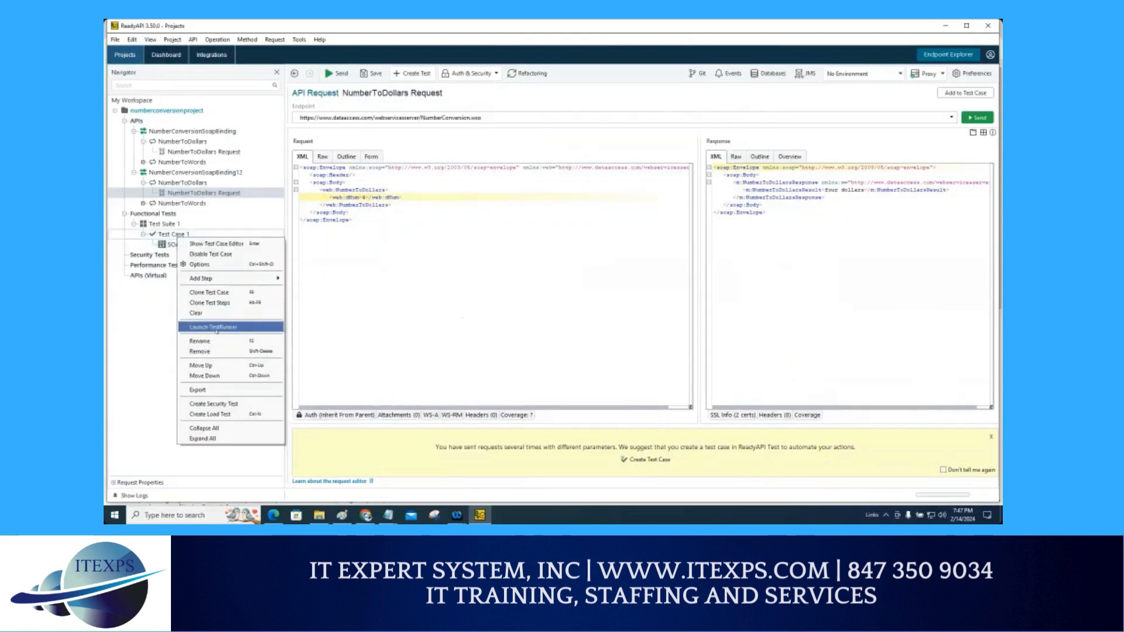
{"action": "left_click", "coordinate": [213, 352]}
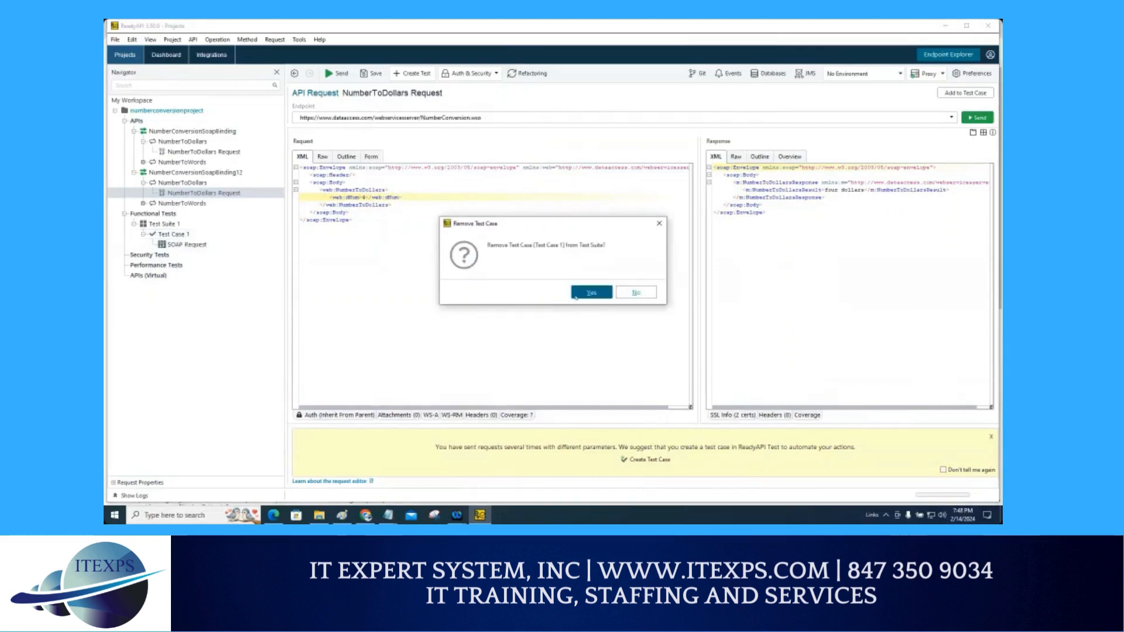
{"action": "left_click", "coordinate": [590, 292]}
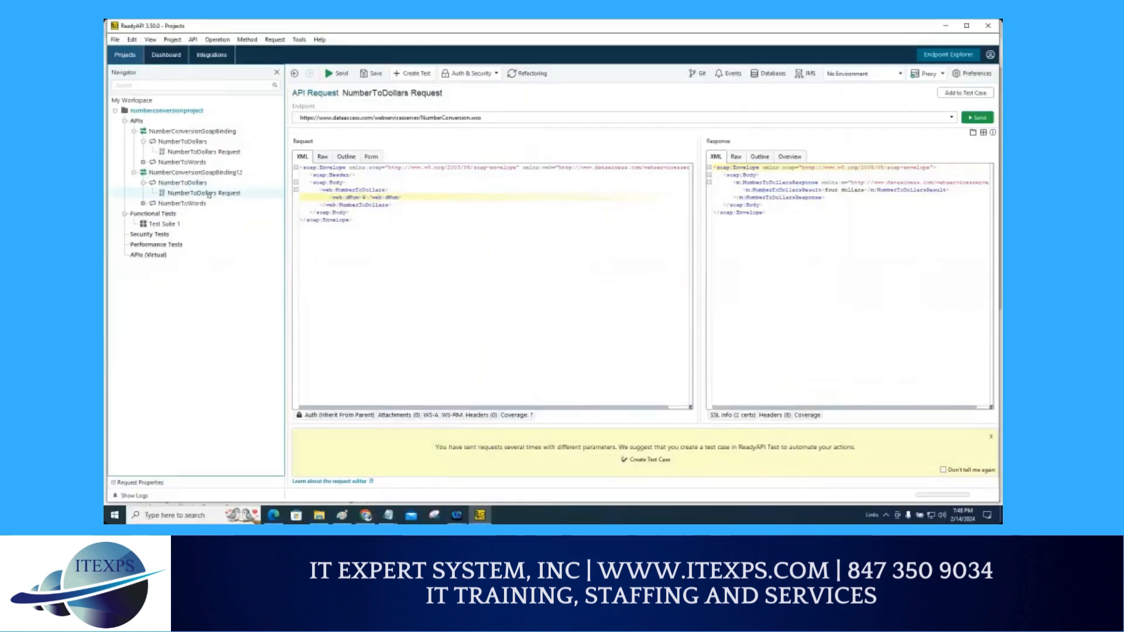
Step: Try to add the NumberToDollars Request as a test step with only Test Suite 1 chosen
{"action": "right_click", "coordinate": [209, 194]}
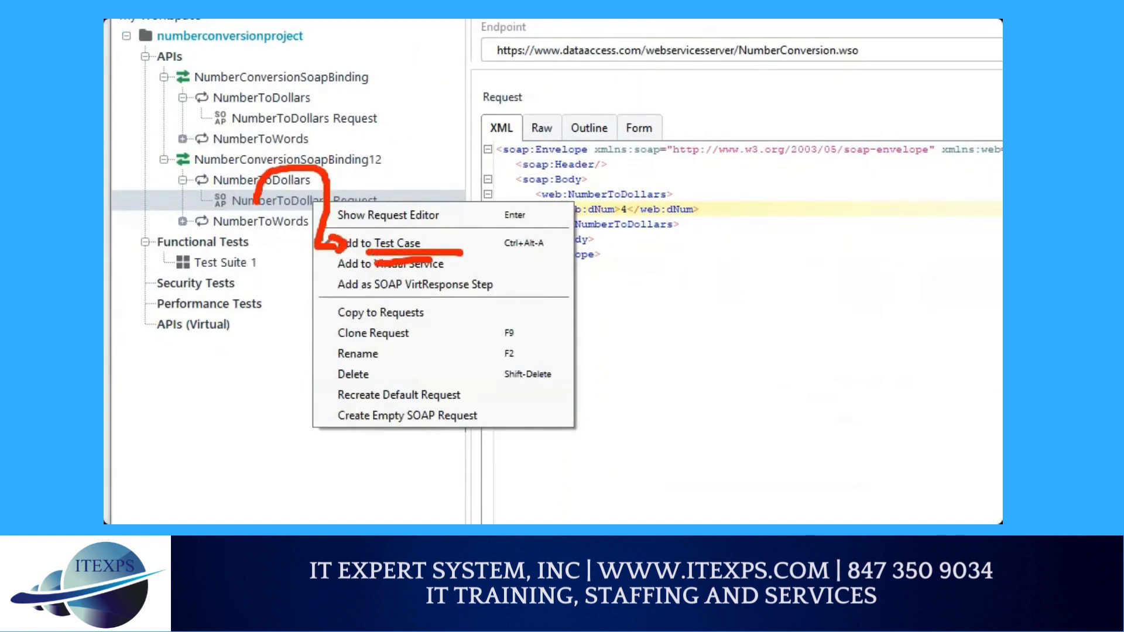
{"action": "key", "text": "Escape"}
{"action": "right_click", "coordinate": [235, 194]}
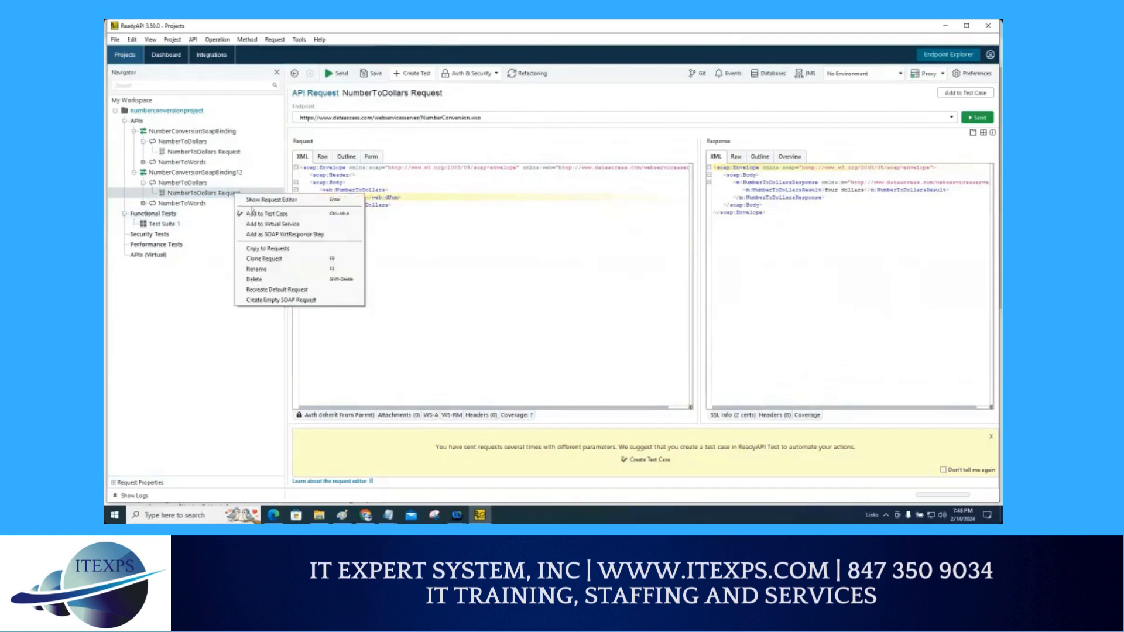
{"action": "left_click", "coordinate": [255, 214]}
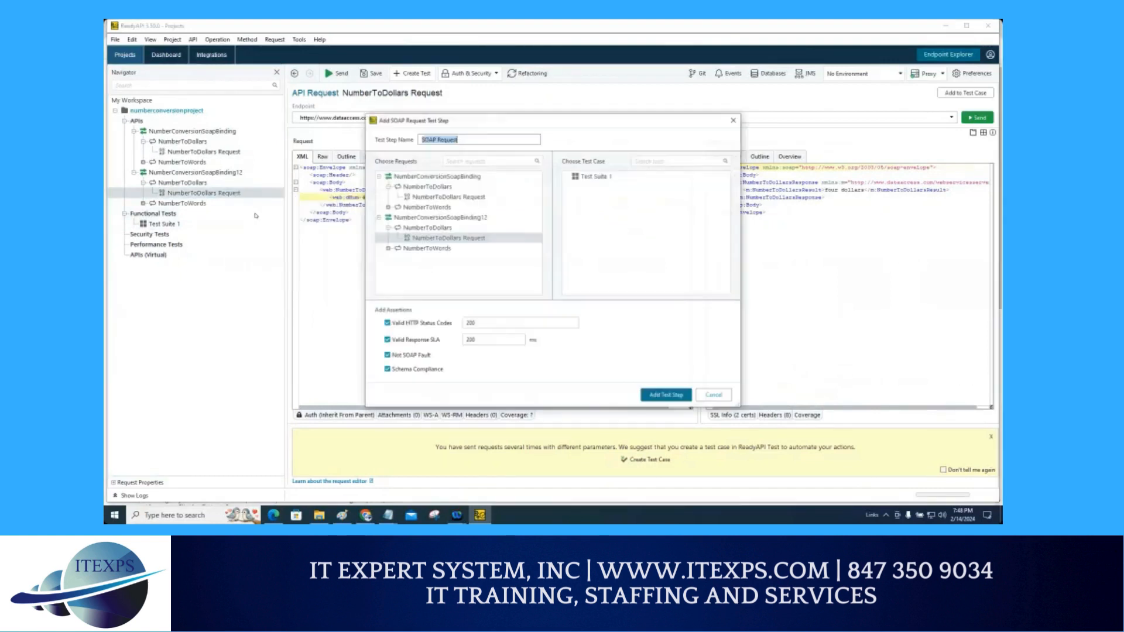
{"action": "left_click", "coordinate": [586, 177]}
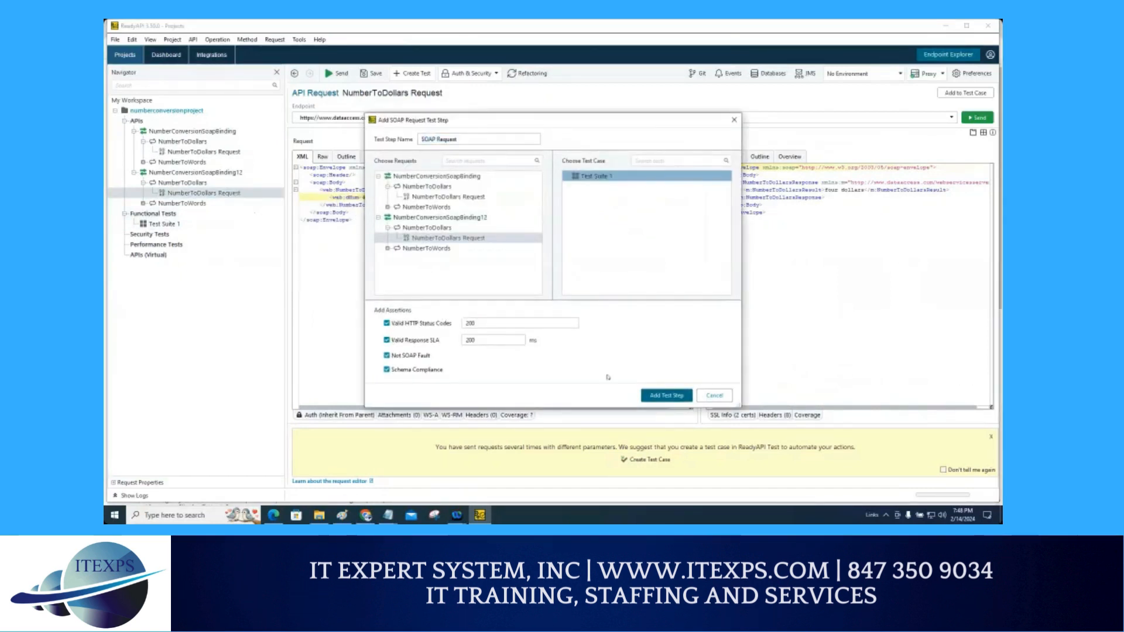
{"action": "key", "text": "ctrl+1"}
{"action": "left_click", "coordinate": [660, 397]}
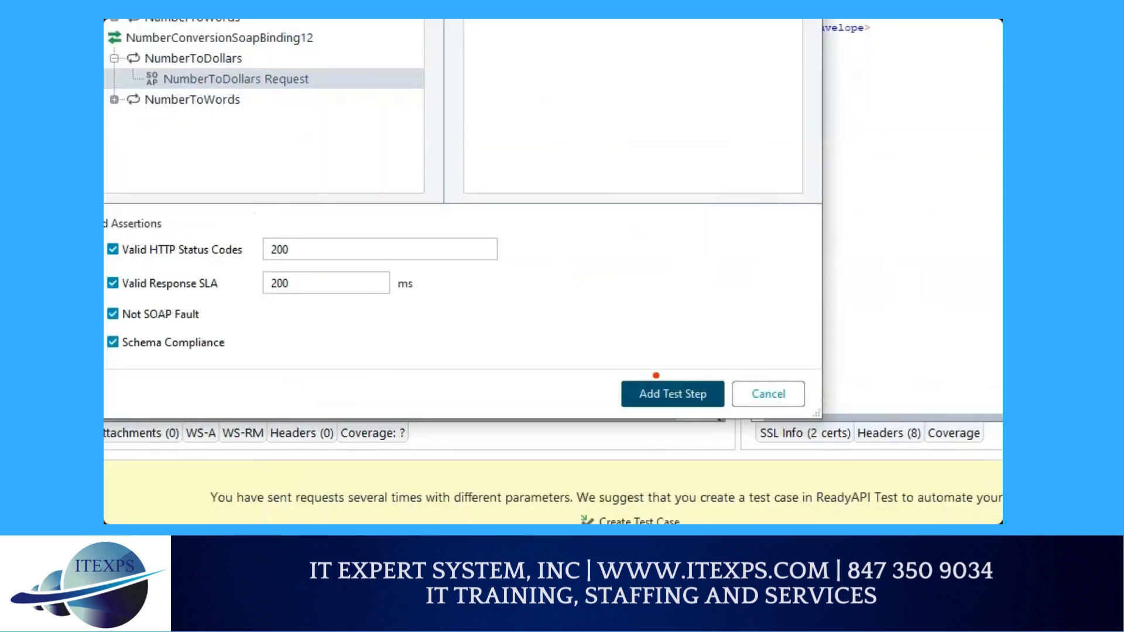
{"action": "mouse_move", "coordinate": [648, 289]}
{"action": "left_mouse_down"}
{"action": "mouse_move", "coordinate": [661, 380]}
{"action": "mouse_move", "coordinate": [669, 370]}
{"action": "left_mouse_up"}
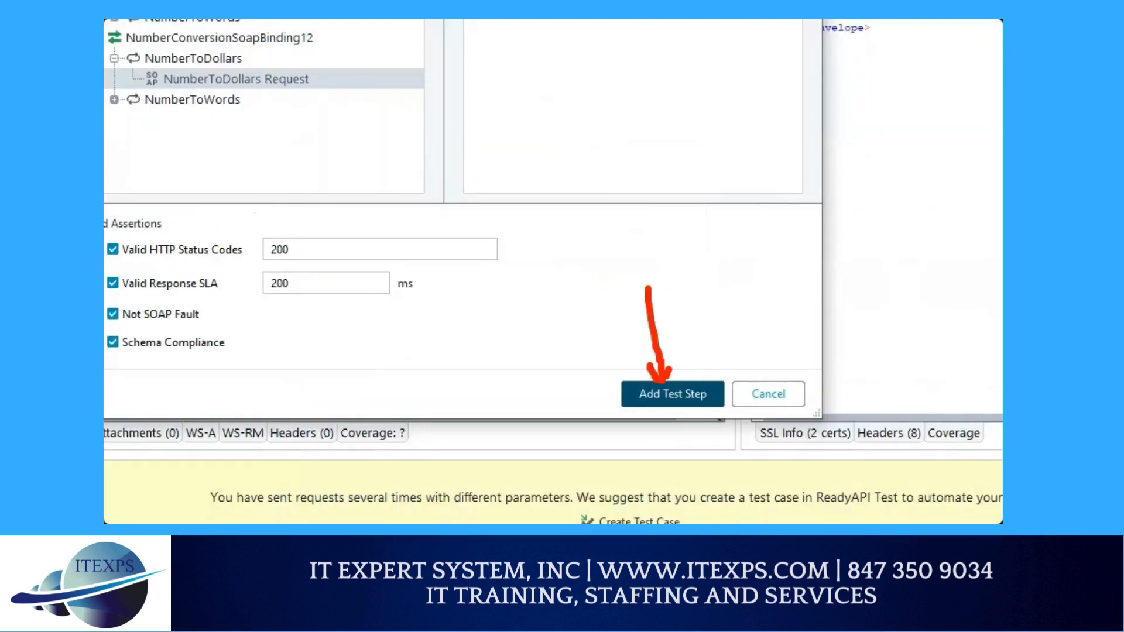
{"action": "key", "text": "Escape"}
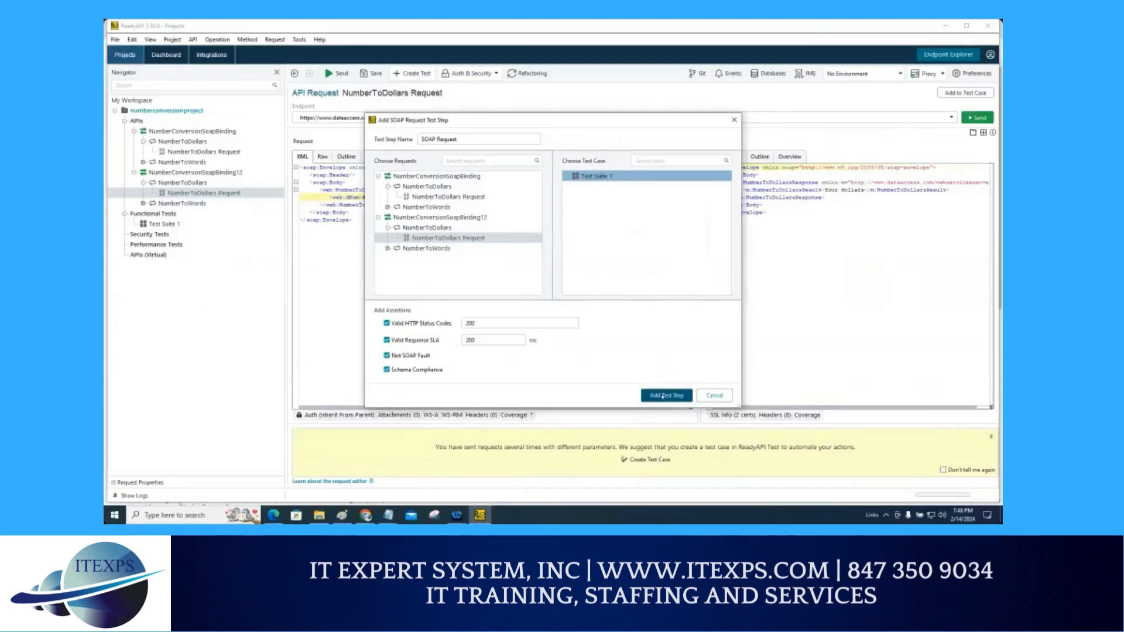
{"action": "left_click", "coordinate": [663, 397]}
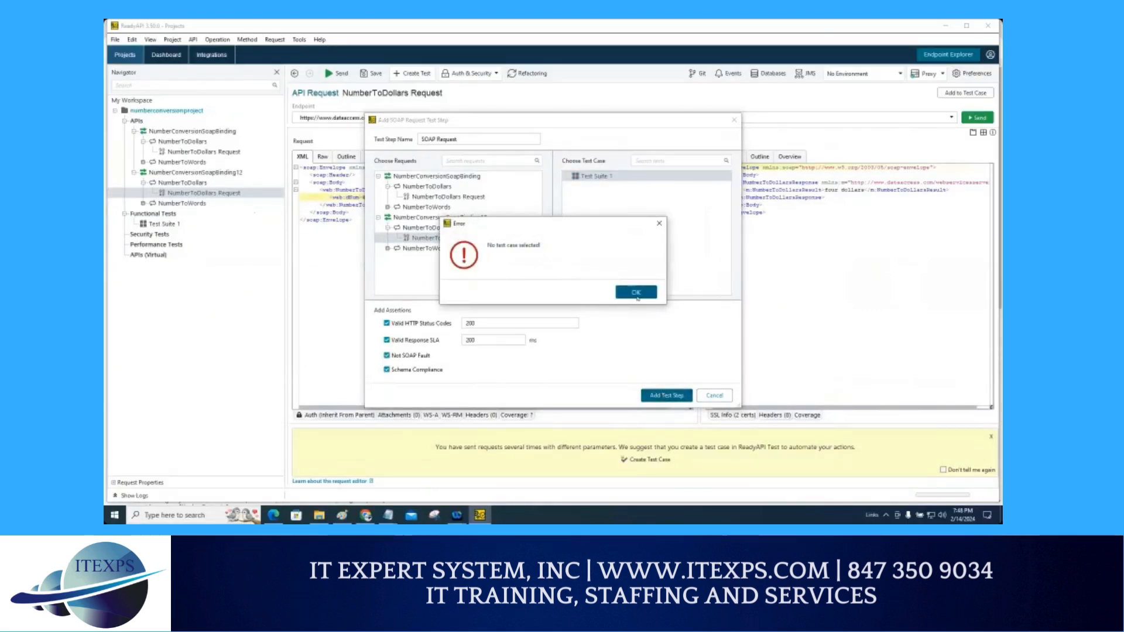
{"action": "left_click", "coordinate": [637, 294]}
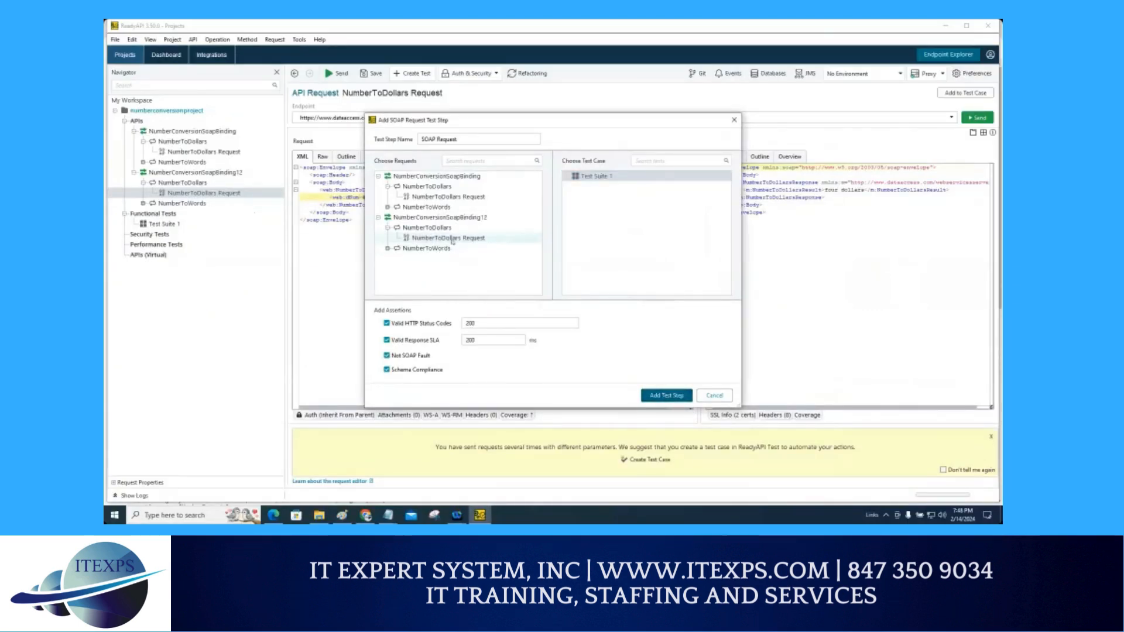
Step: Retry adding the test step with Test Suite 1 selected, then cancel the Add SOAP Request Test Step dialog
{"action": "left_click", "coordinate": [602, 179]}
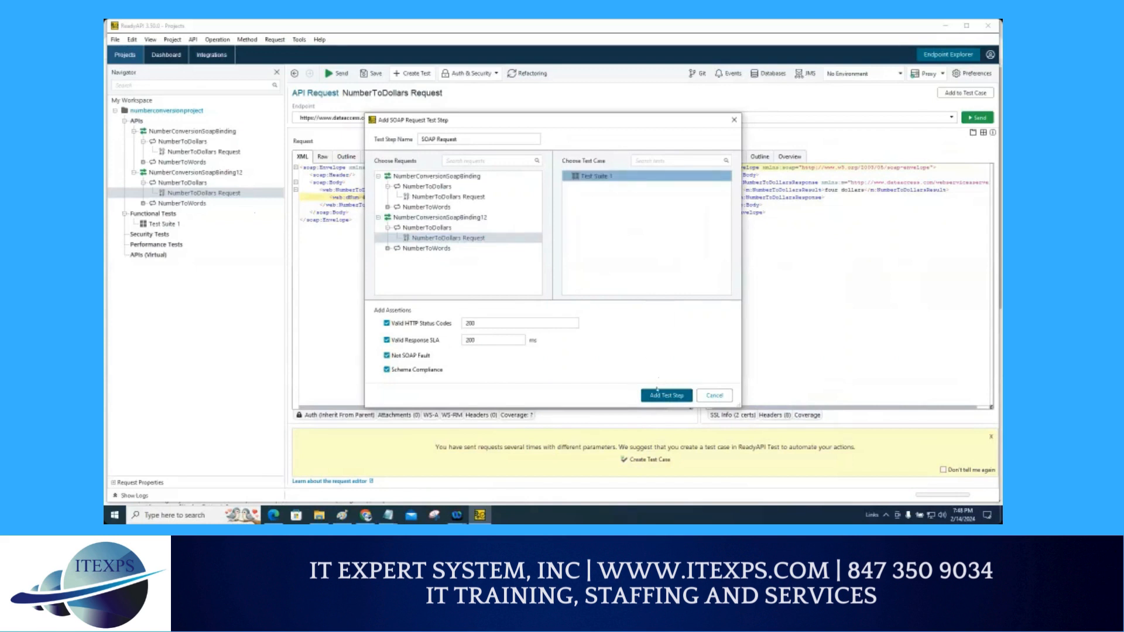
{"action": "left_click", "coordinate": [657, 392]}
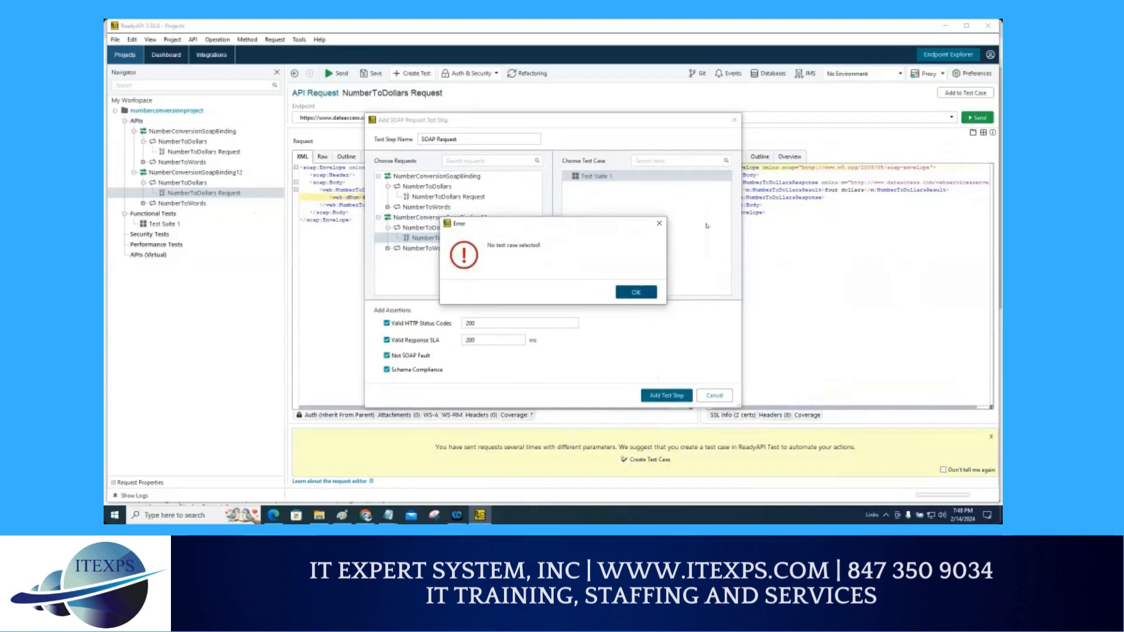
{"action": "left_click", "coordinate": [659, 223]}
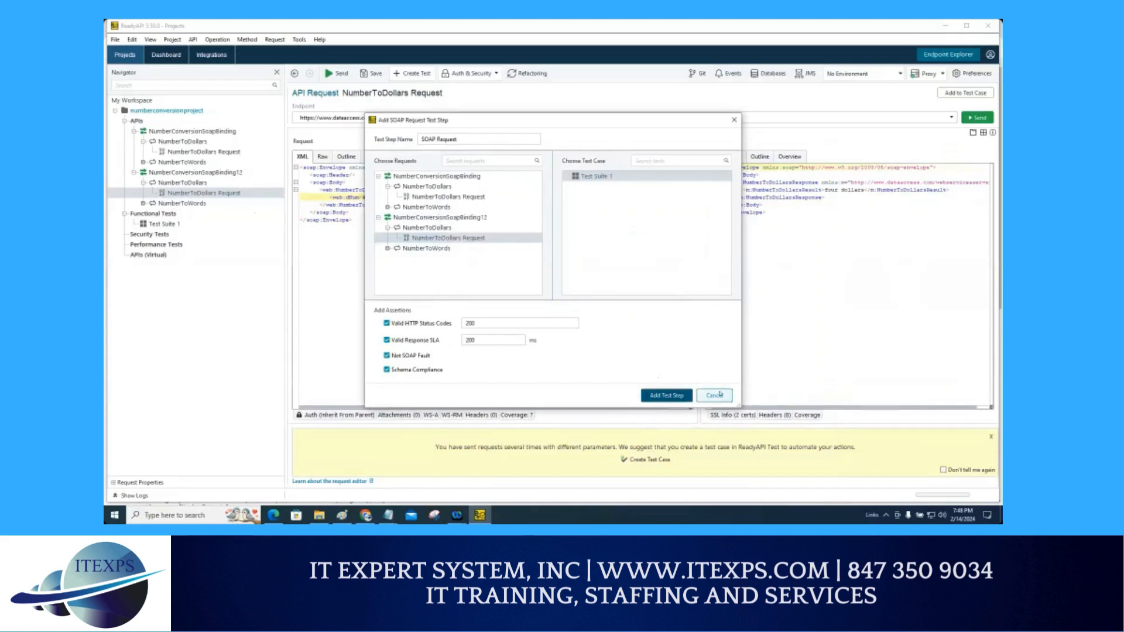
{"action": "left_click", "coordinate": [720, 396]}
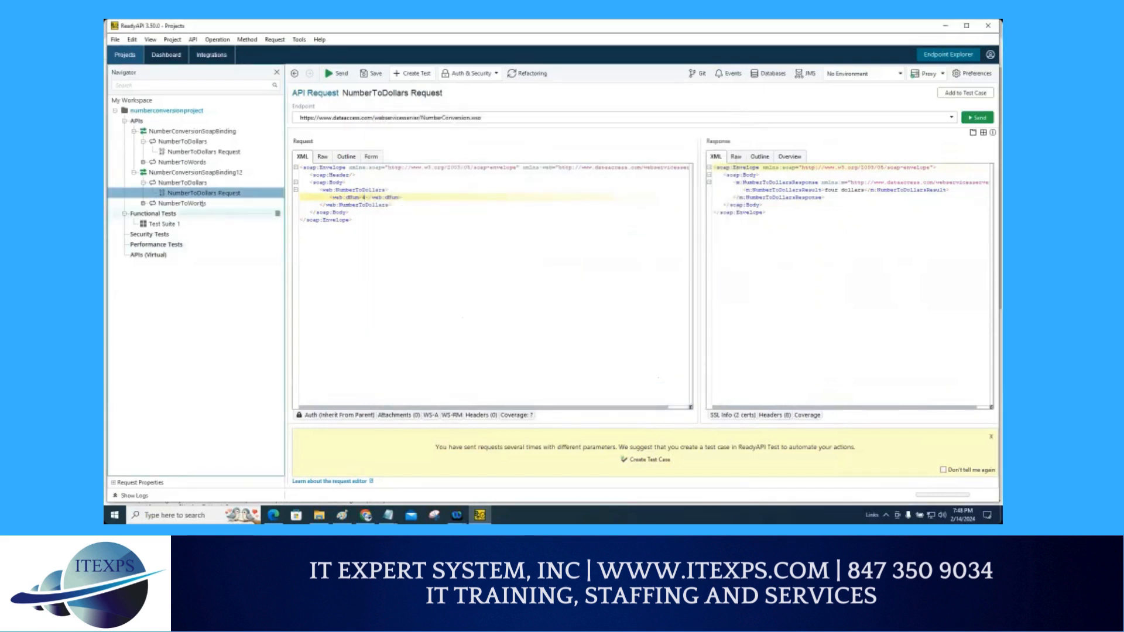
Step: Remove Test Suite 1 from Functional Tests
{"action": "left_click", "coordinate": [168, 224]}
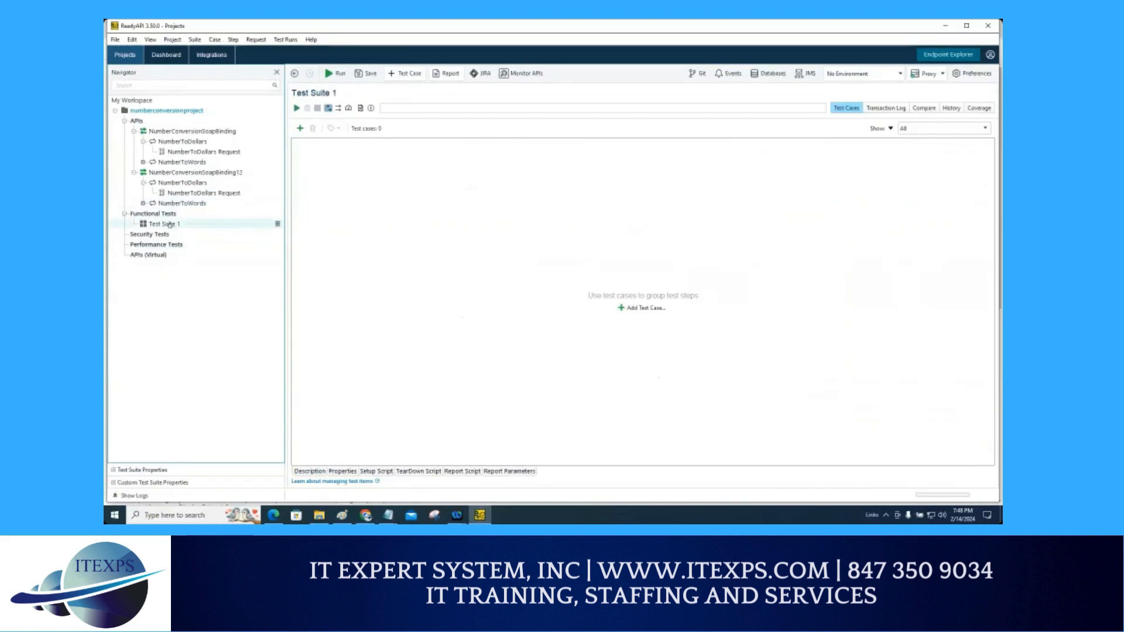
{"action": "right_click", "coordinate": [169, 226]}
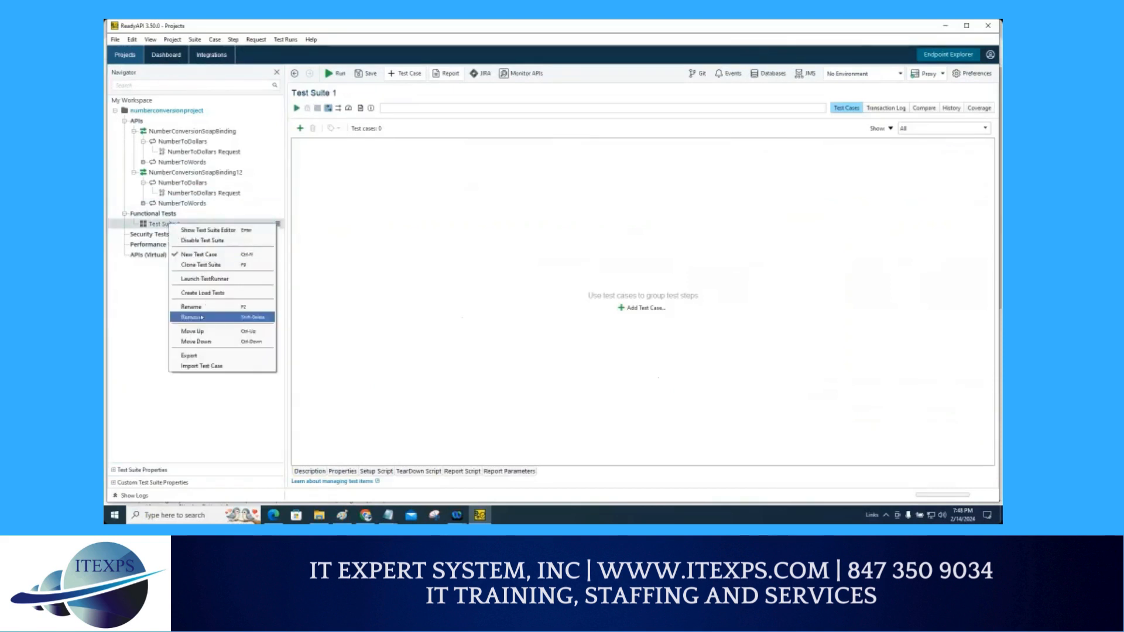
{"action": "left_click", "coordinate": [201, 316]}
{"action": "left_click", "coordinate": [603, 292]}
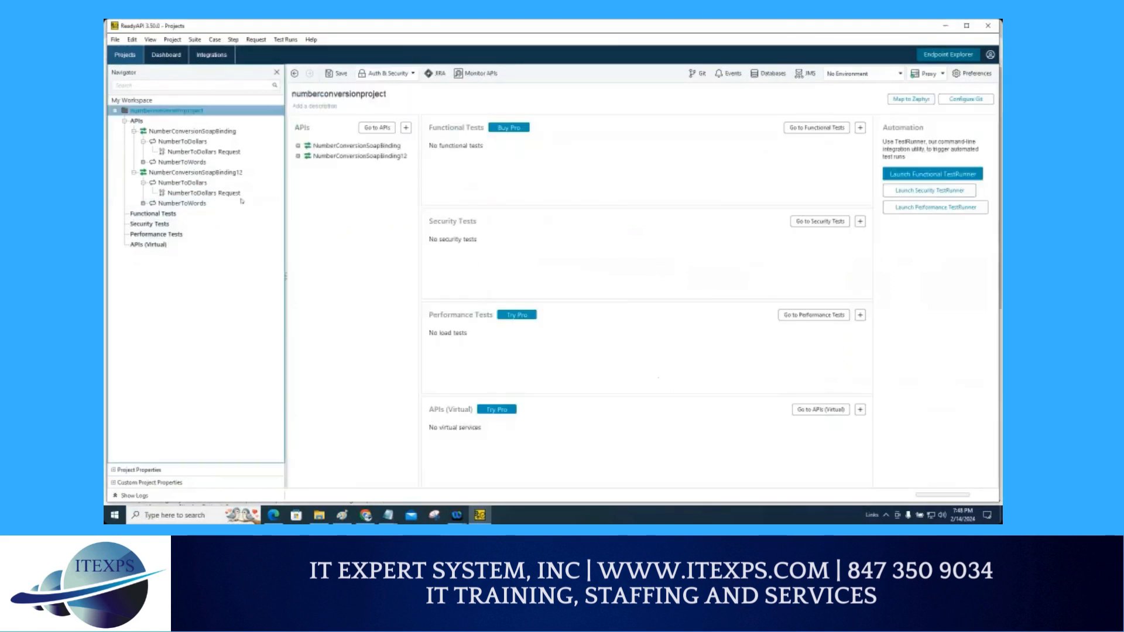
Step: From the NumberToDollars Request's Add to Test Case dialog, create a new test case, accepting the default name Test Suite 1
{"action": "left_click", "coordinate": [199, 194]}
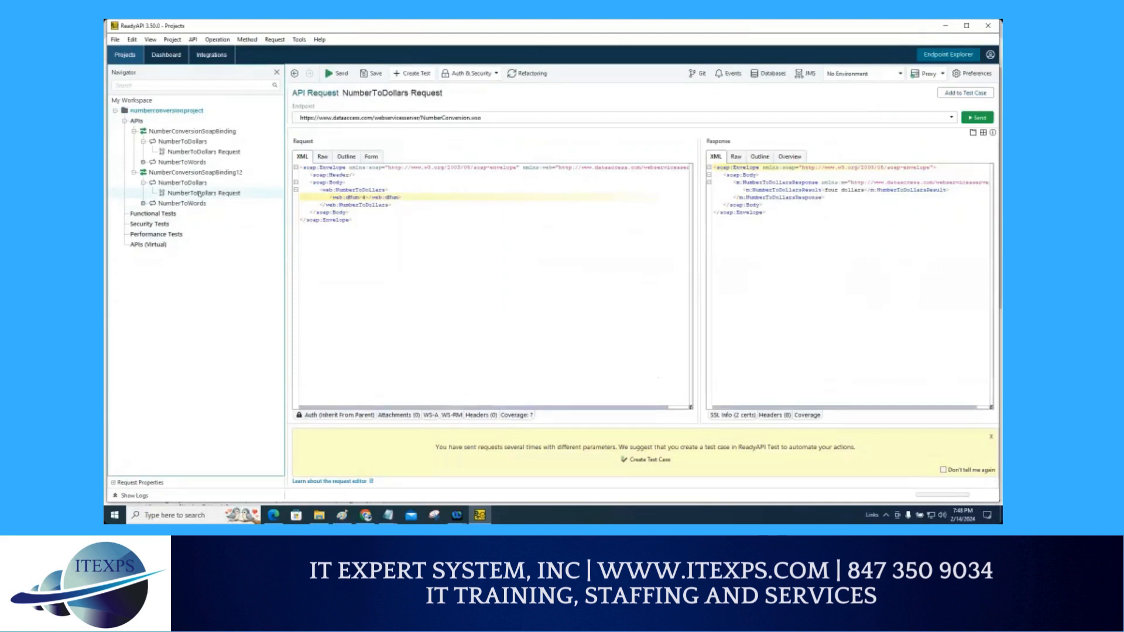
{"action": "right_click", "coordinate": [199, 194]}
{"action": "left_click", "coordinate": [232, 212]}
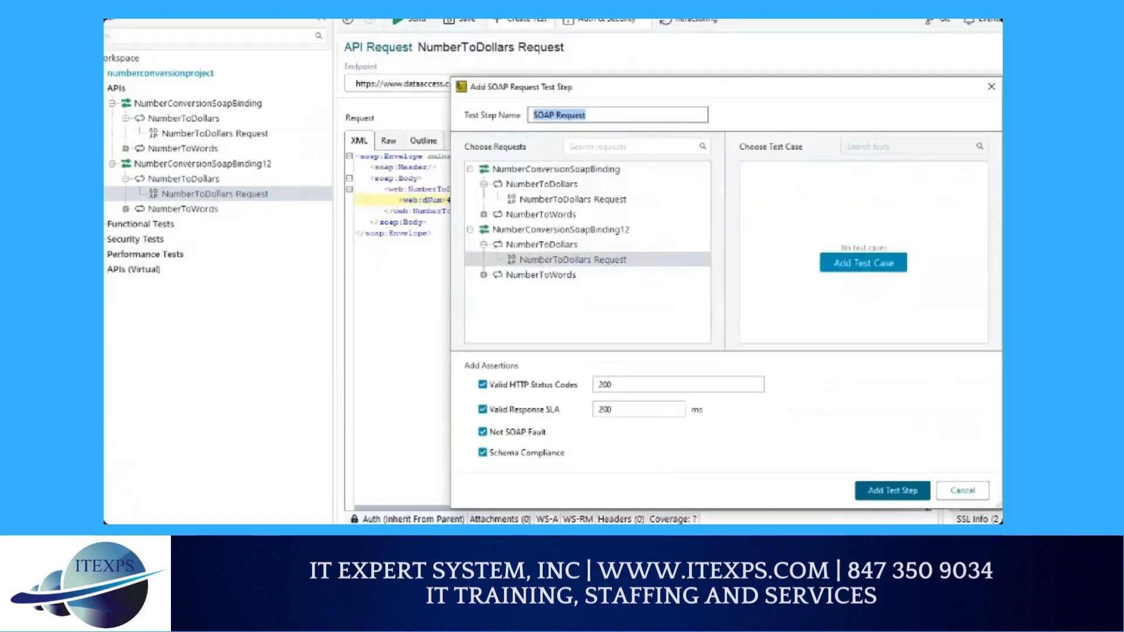
{"action": "mouse_move", "coordinate": [226, 184]}
{"action": "left_mouse_down"}
{"action": "mouse_move", "coordinate": [170, 188]}
{"action": "mouse_move", "coordinate": [258, 191]}
{"action": "left_mouse_up"}
{"action": "mouse_move", "coordinate": [927, 237]}
{"action": "left_mouse_down"}
{"action": "mouse_move", "coordinate": [885, 237]}
{"action": "mouse_move", "coordinate": [936, 240]}
{"action": "mouse_move", "coordinate": [847, 234]}
{"action": "left_mouse_up"}
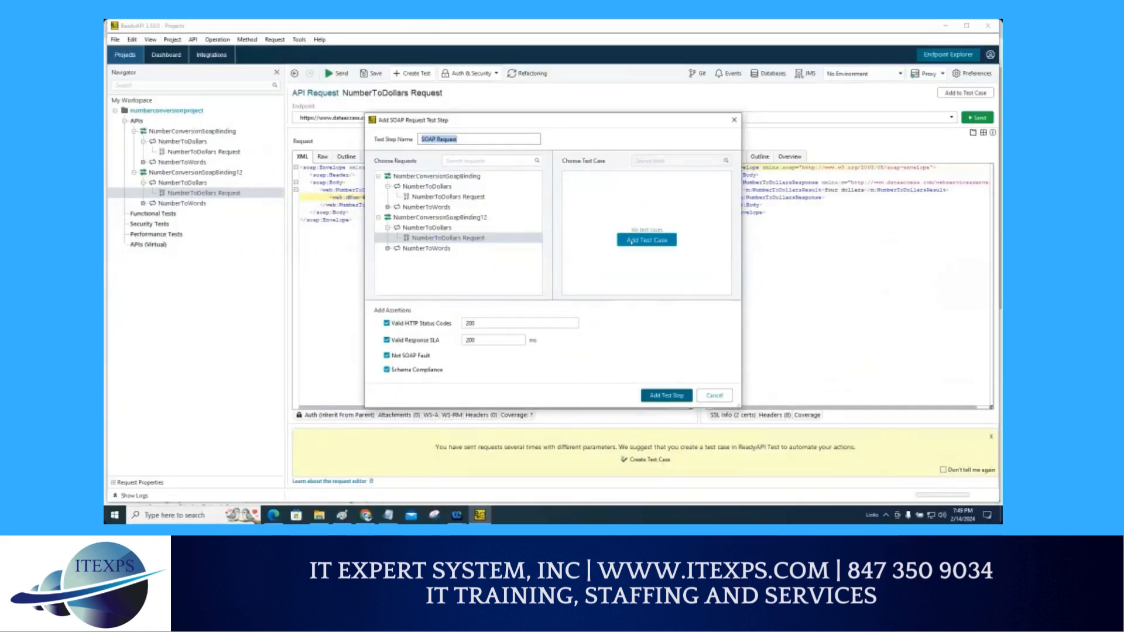
{"action": "left_click", "coordinate": [879, 265]}
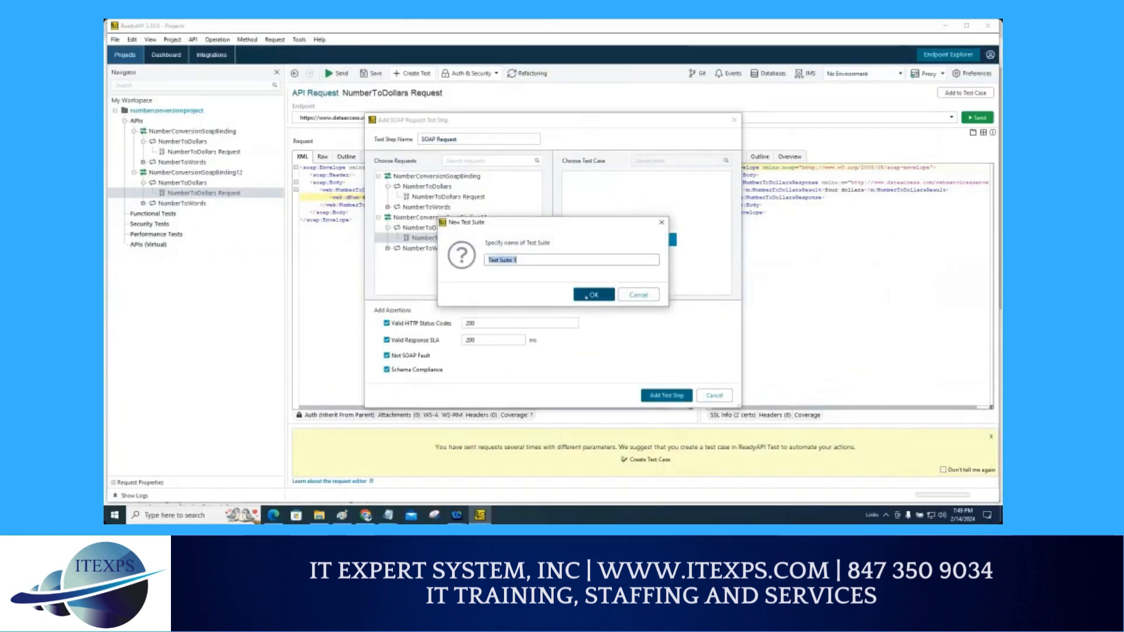
{"action": "left_click", "coordinate": [583, 295]}
{"action": "left_click", "coordinate": [581, 295]}
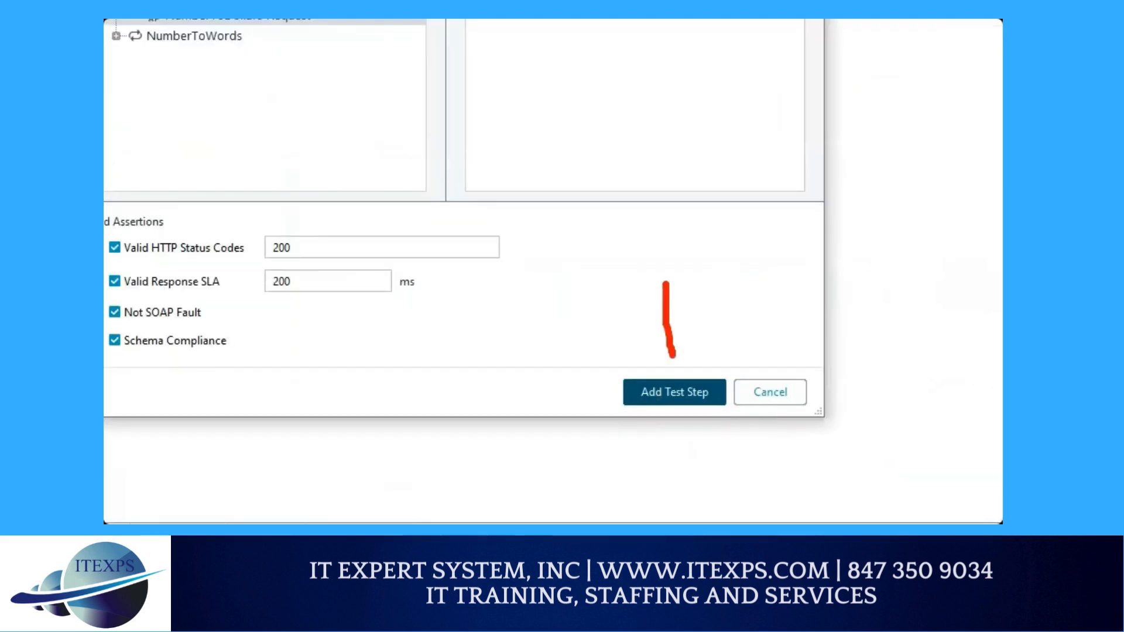
Step: Add the NumberToDollars Request to Test Case 1 as a test step named SOAP Request with the default assertions
{"action": "left_click_drag", "start_coordinate": [660, 352], "coordinate": [680, 354]}
{"action": "mouse_move", "coordinate": [879, 125]}
{"action": "left_mouse_down"}
{"action": "mouse_move", "coordinate": [884, 138]}
{"action": "mouse_move", "coordinate": [911, 138]}
{"action": "left_mouse_up"}
{"action": "mouse_move", "coordinate": [906, 162]}
{"action": "left_mouse_down"}
{"action": "mouse_move", "coordinate": [895, 184]}
{"action": "mouse_move", "coordinate": [925, 189]}
{"action": "mouse_move", "coordinate": [884, 242]}
{"action": "mouse_move", "coordinate": [914, 244]}
{"action": "left_mouse_up"}
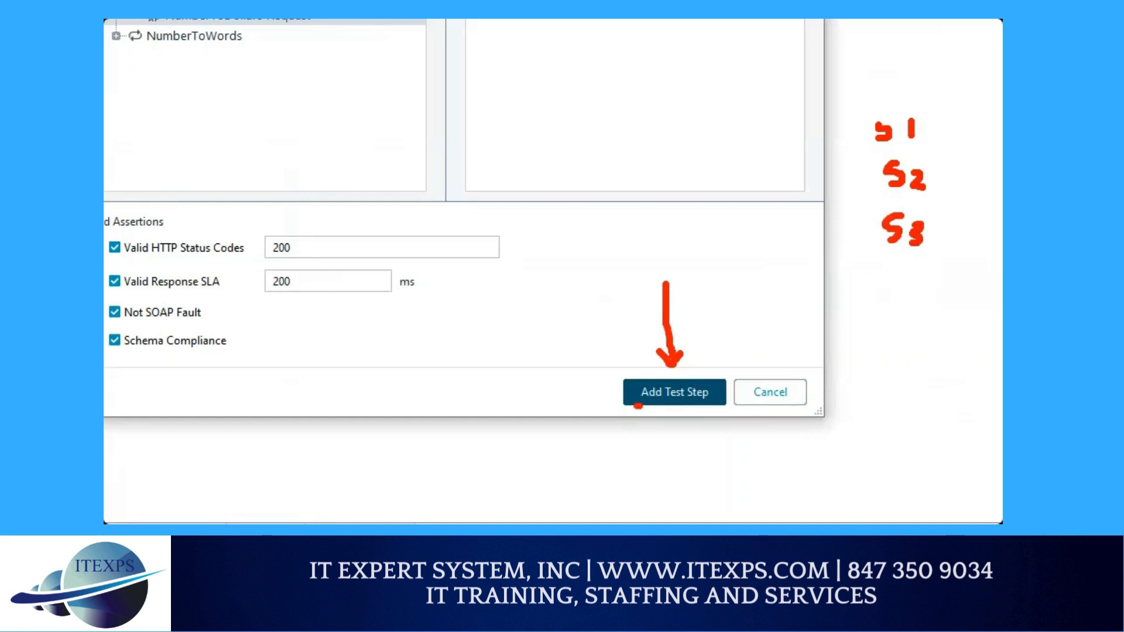
{"action": "left_click_drag", "start_coordinate": [638, 406], "coordinate": [714, 408]}
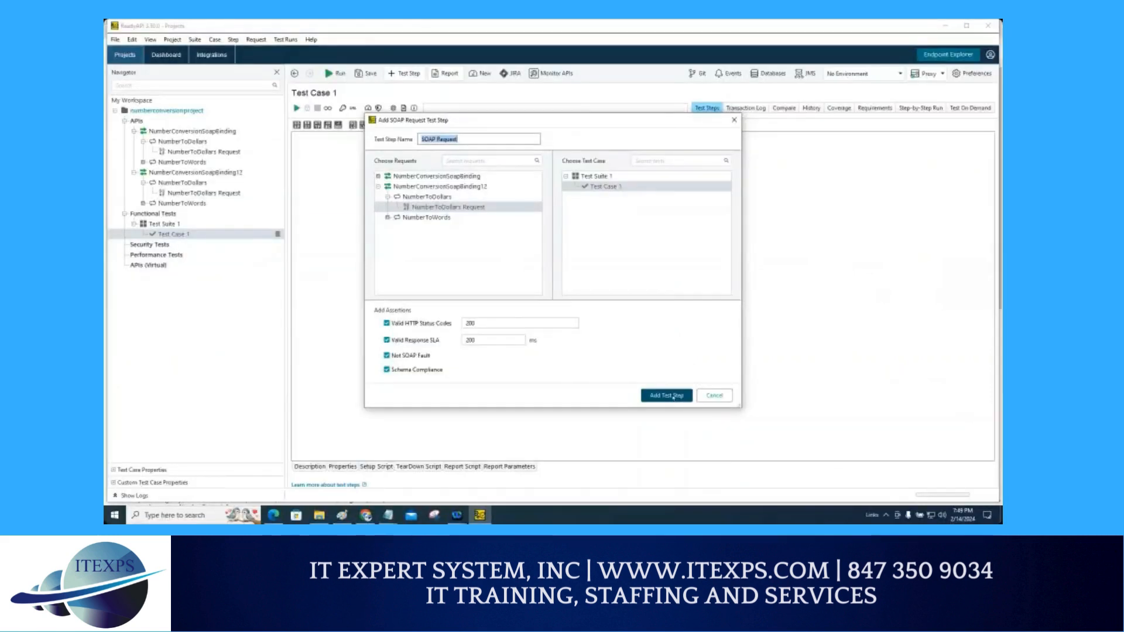
{"action": "left_click", "coordinate": [674, 392]}
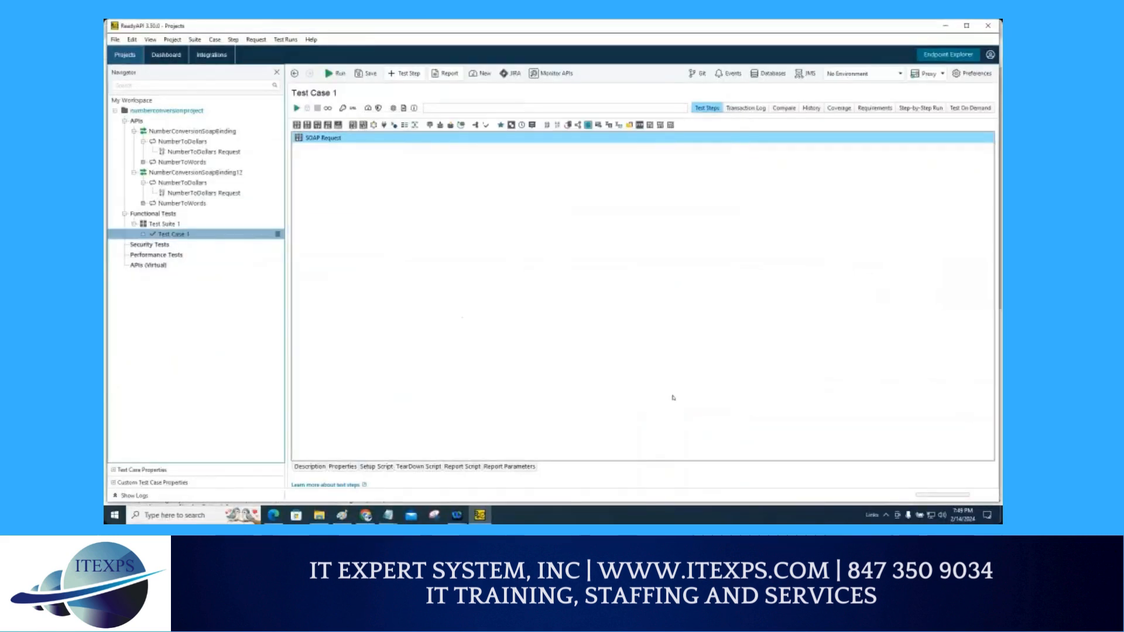
Step: Open the SOAP Request test step under Test Case 1, run it, and show the response as XML
{"action": "left_click", "coordinate": [142, 234]}
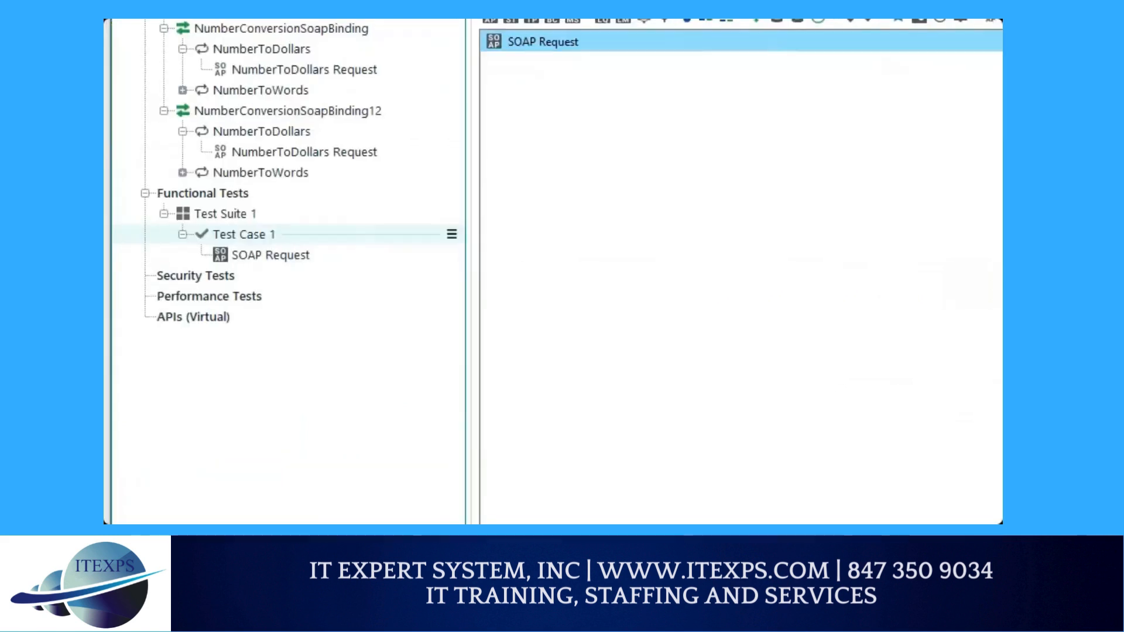
{"action": "left_click_drag", "start_coordinate": [167, 250], "coordinate": [294, 270]}
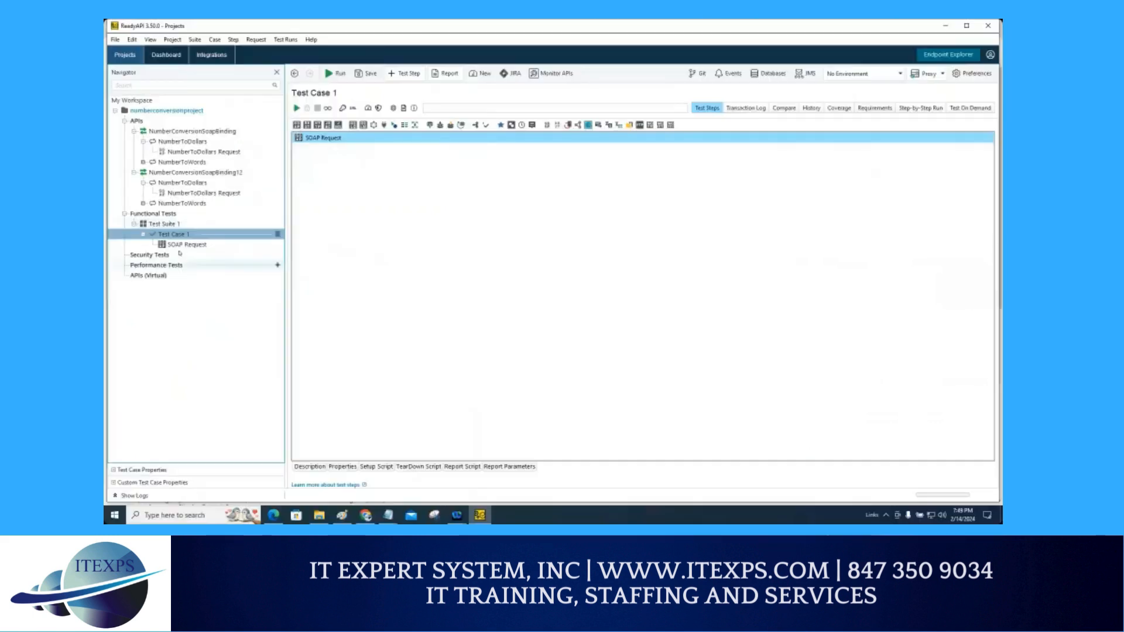
{"action": "double_click", "coordinate": [181, 244]}
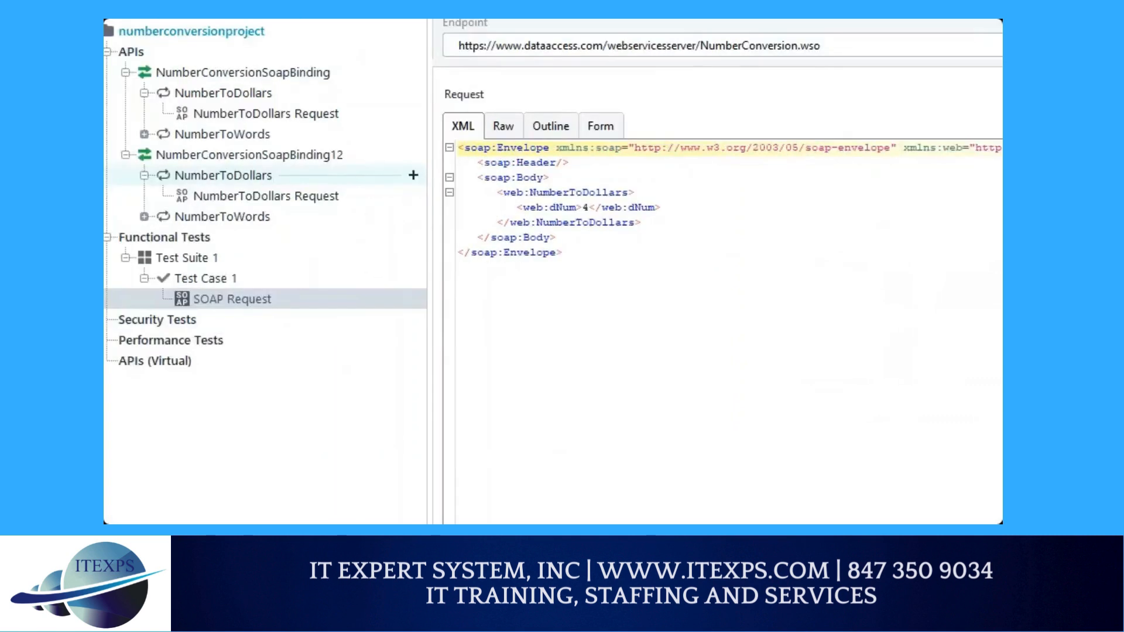
{"action": "mouse_move", "coordinate": [221, 280]}
{"action": "left_mouse_down"}
{"action": "mouse_move", "coordinate": [385, 74]}
{"action": "mouse_move", "coordinate": [436, 34]}
{"action": "left_mouse_up"}
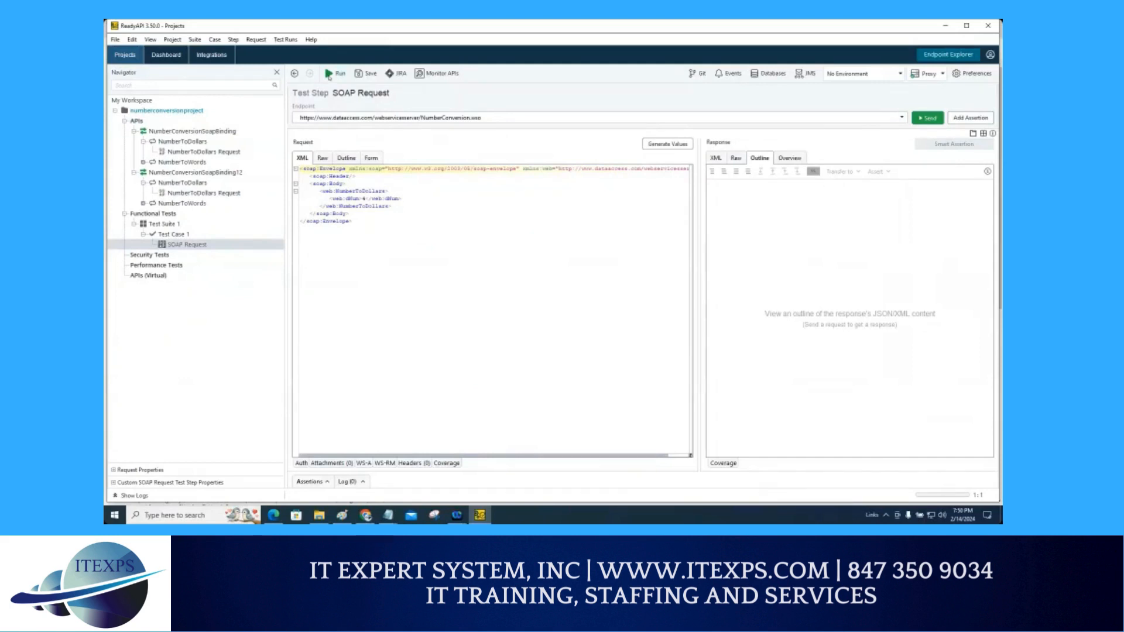
{"action": "left_click", "coordinate": [329, 75]}
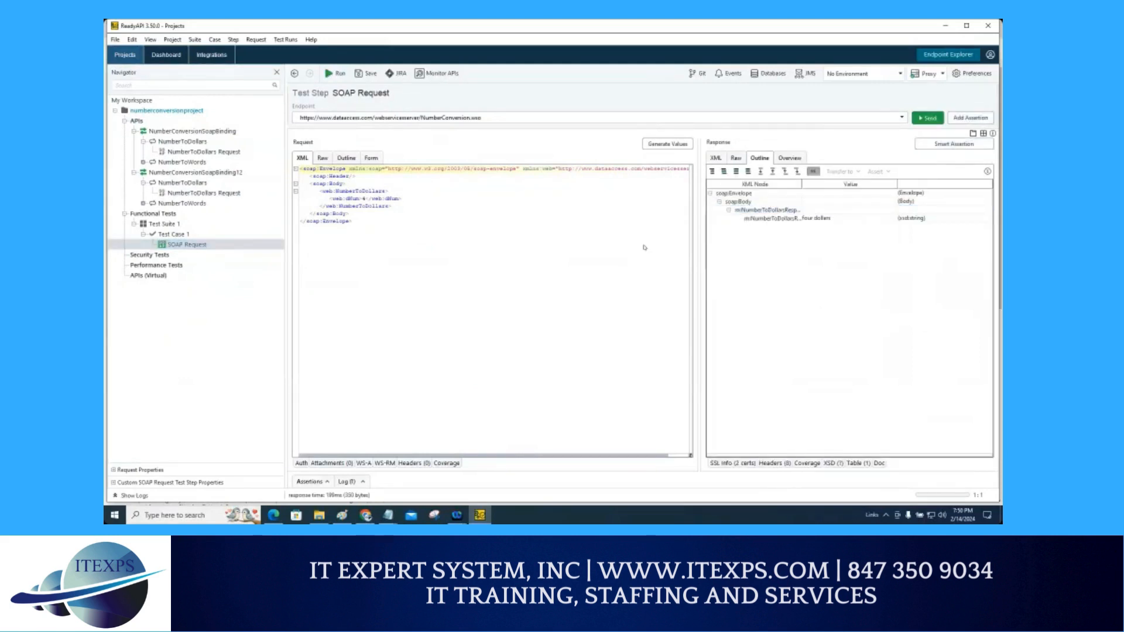
{"action": "left_click", "coordinate": [717, 159]}
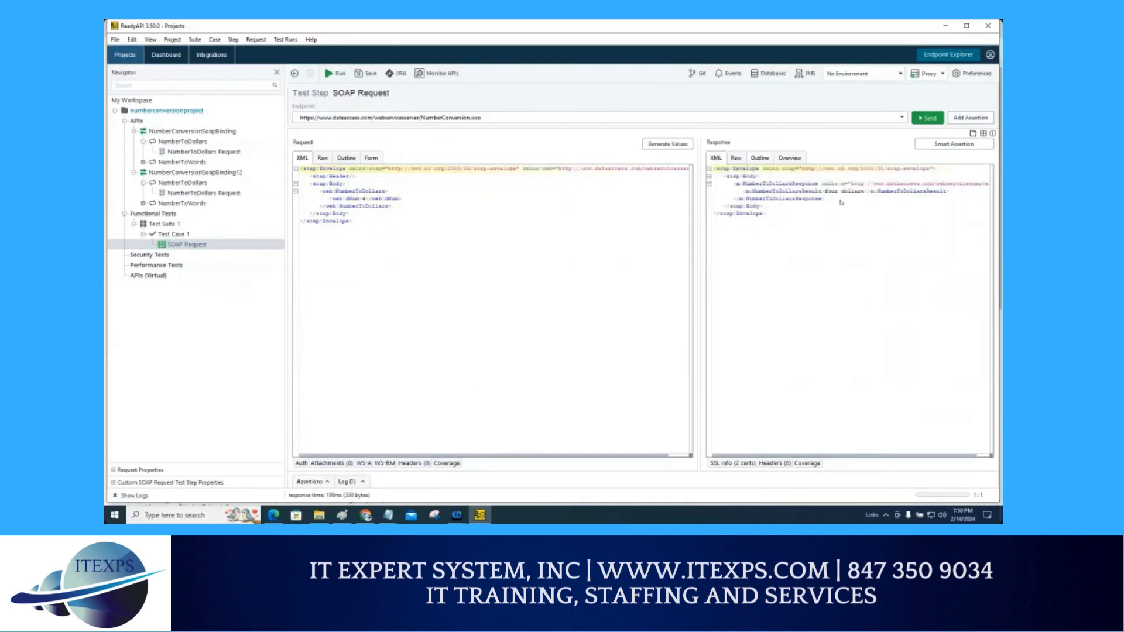
Step: Set the request's dNum value to 5 in the SOAP Request test step
{"action": "double_click", "coordinate": [366, 199]}
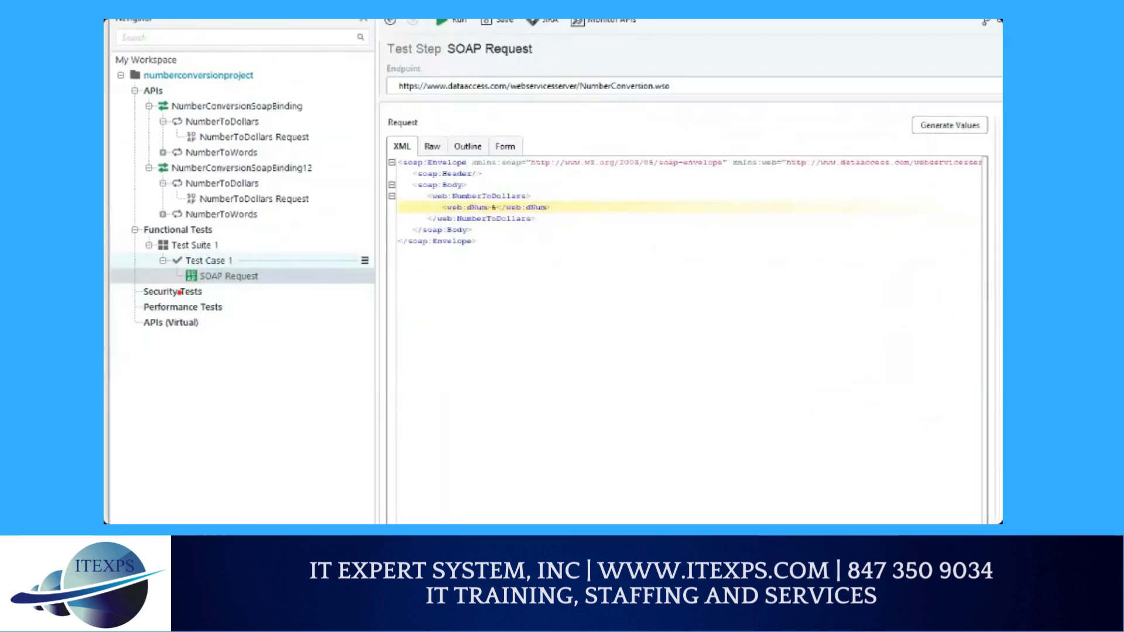
{"action": "left_click_drag", "start_coordinate": [180, 291], "coordinate": [297, 286]}
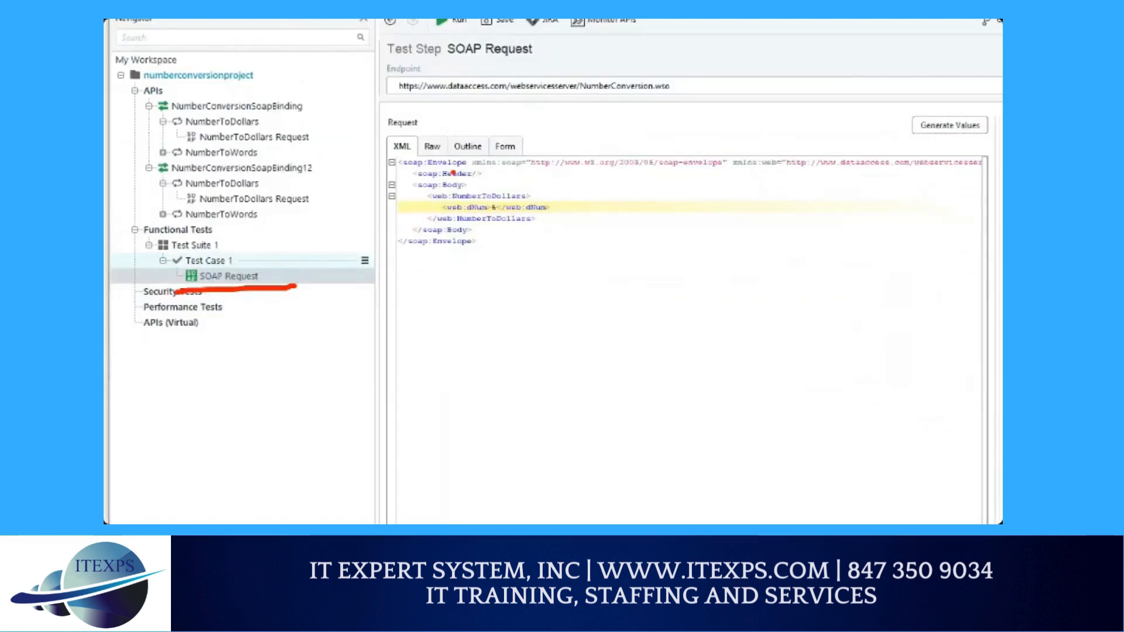
{"action": "left_click_drag", "start_coordinate": [728, 176], "coordinate": [715, 207]}
{"action": "mouse_move", "coordinate": [744, 178]}
{"action": "left_mouse_down"}
{"action": "mouse_move", "coordinate": [744, 203]}
{"action": "mouse_move", "coordinate": [752, 191]}
{"action": "mouse_move", "coordinate": [764, 198]}
{"action": "left_mouse_up"}
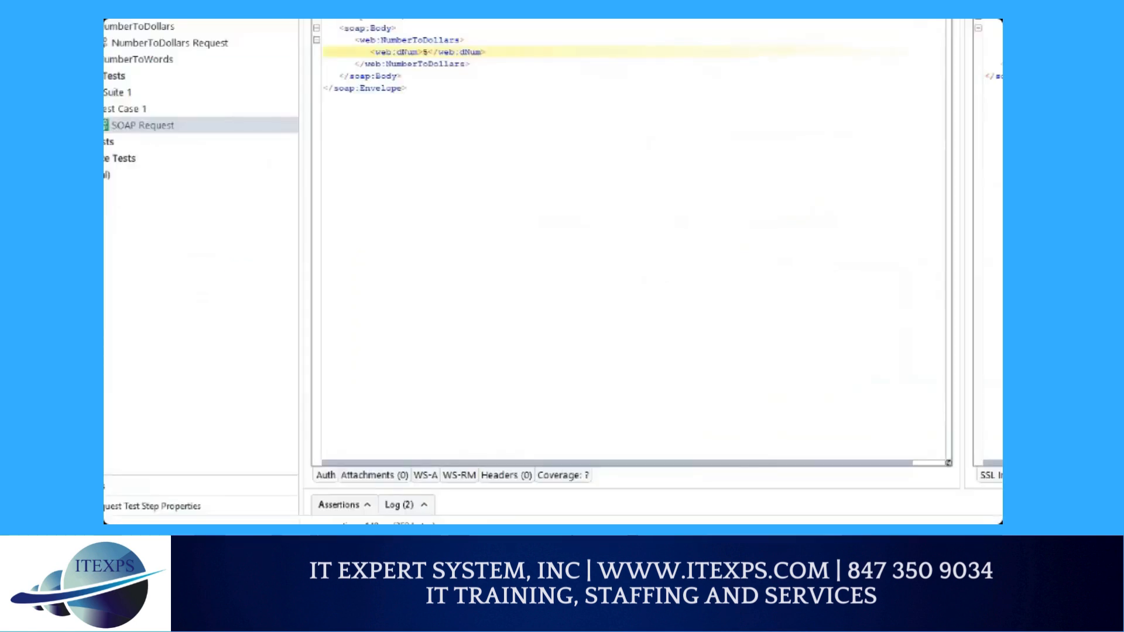
{"action": "mouse_move", "coordinate": [320, 476]}
{"action": "left_mouse_down"}
{"action": "mouse_move", "coordinate": [331, 467]}
{"action": "mouse_move", "coordinate": [328, 503]}
{"action": "mouse_move", "coordinate": [296, 497]}
{"action": "mouse_move", "coordinate": [319, 482]}
{"action": "left_mouse_up"}
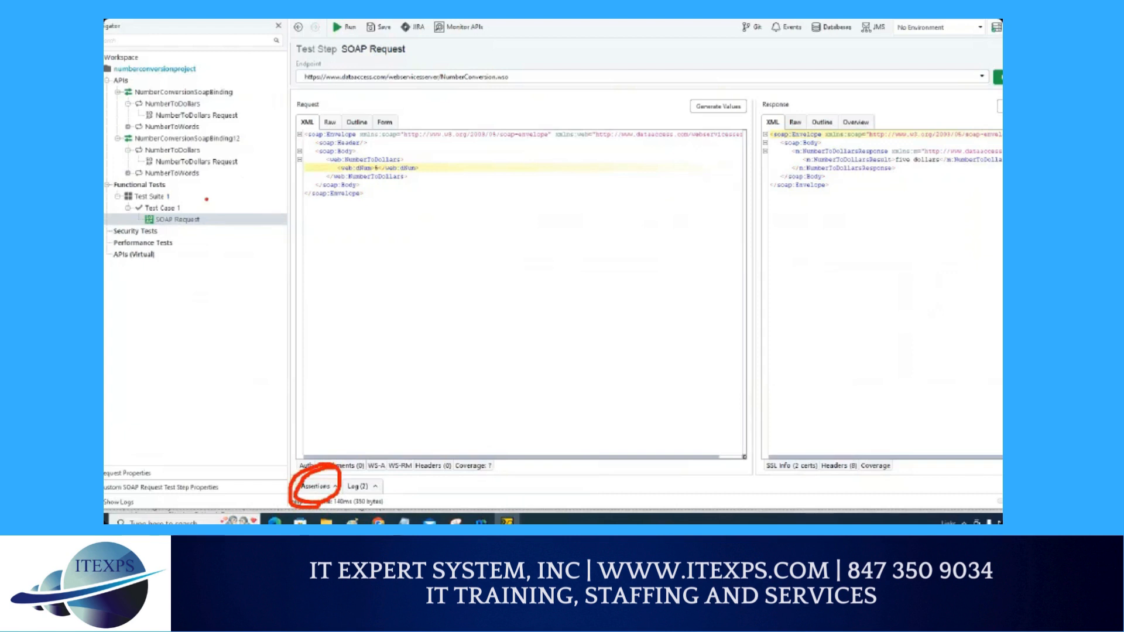
Step: Open the Assertions panel of the SOAP Request test step
{"action": "mouse_move", "coordinate": [200, 210]}
{"action": "left_mouse_down"}
{"action": "mouse_move", "coordinate": [339, 193]}
{"action": "mouse_move", "coordinate": [348, 216]}
{"action": "left_mouse_up"}
{"action": "mouse_move", "coordinate": [344, 176]}
{"action": "left_mouse_down"}
{"action": "mouse_move", "coordinate": [368, 171]}
{"action": "mouse_move", "coordinate": [389, 210]}
{"action": "left_mouse_up"}
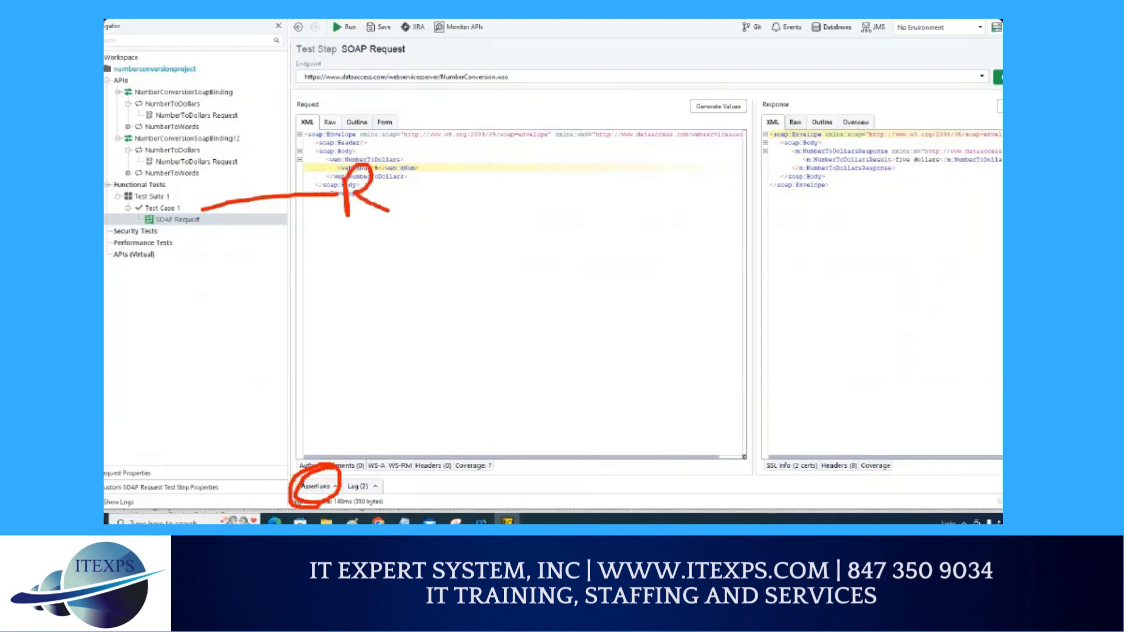
{"action": "left_click_drag", "start_coordinate": [806, 190], "coordinate": [815, 244]}
{"action": "mouse_move", "coordinate": [809, 196]}
{"action": "left_mouse_down"}
{"action": "mouse_move", "coordinate": [863, 198]}
{"action": "mouse_move", "coordinate": [904, 242]}
{"action": "left_mouse_up"}
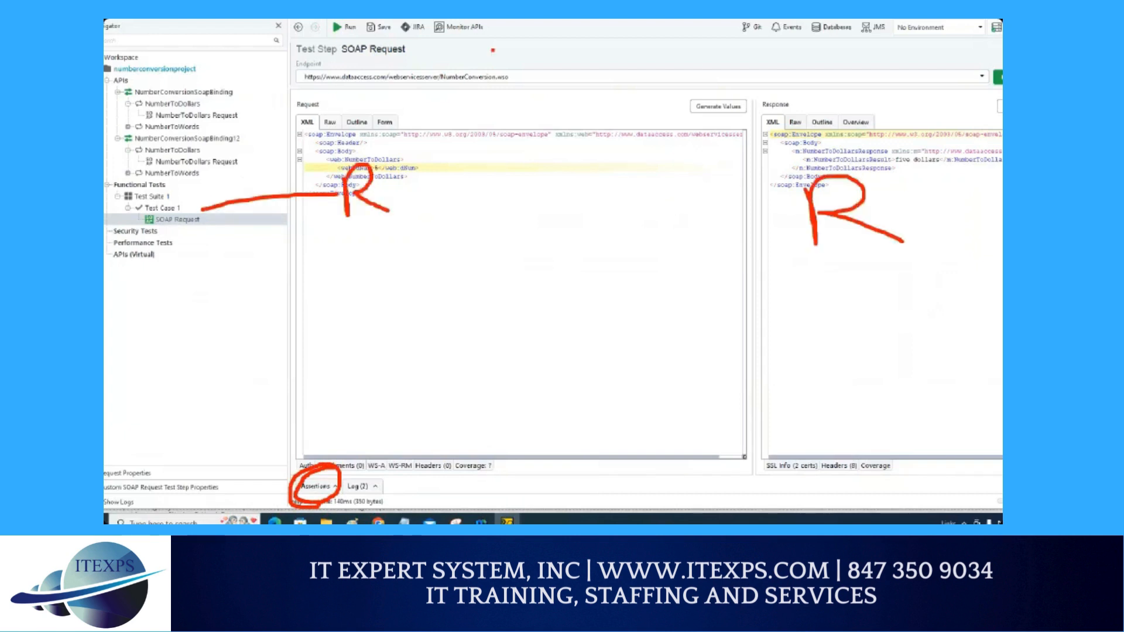
{"action": "mouse_move", "coordinate": [493, 51]}
{"action": "left_mouse_down"}
{"action": "mouse_move", "coordinate": [510, 45]}
{"action": "mouse_move", "coordinate": [523, 88]}
{"action": "mouse_move", "coordinate": [572, 67]}
{"action": "left_mouse_up"}
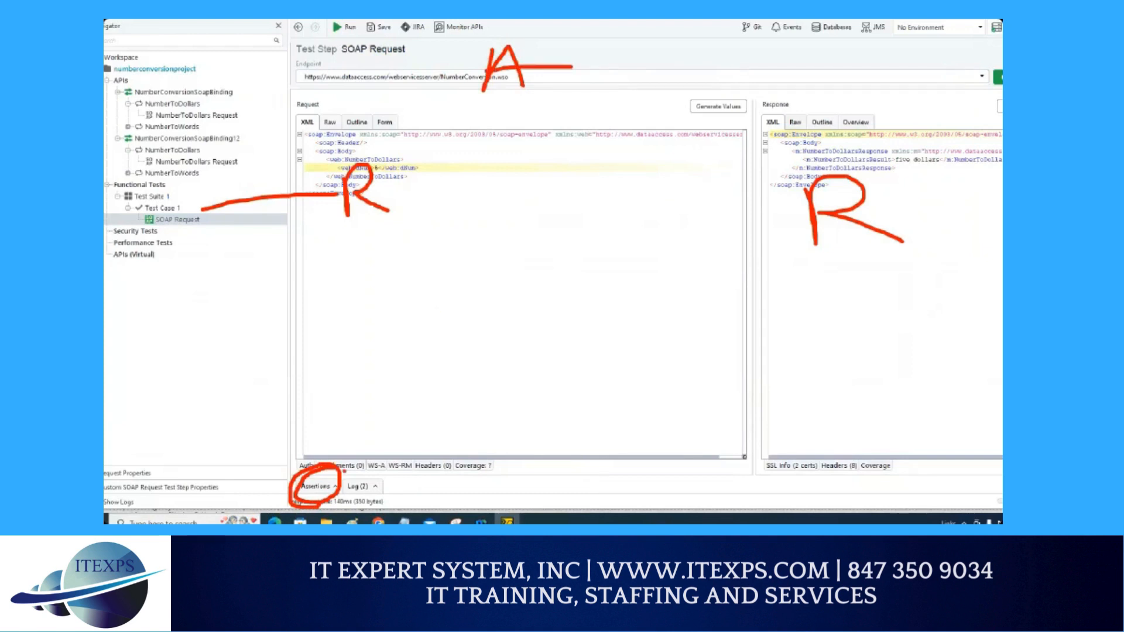
{"action": "left_click_drag", "start_coordinate": [307, 492], "coordinate": [321, 490]}
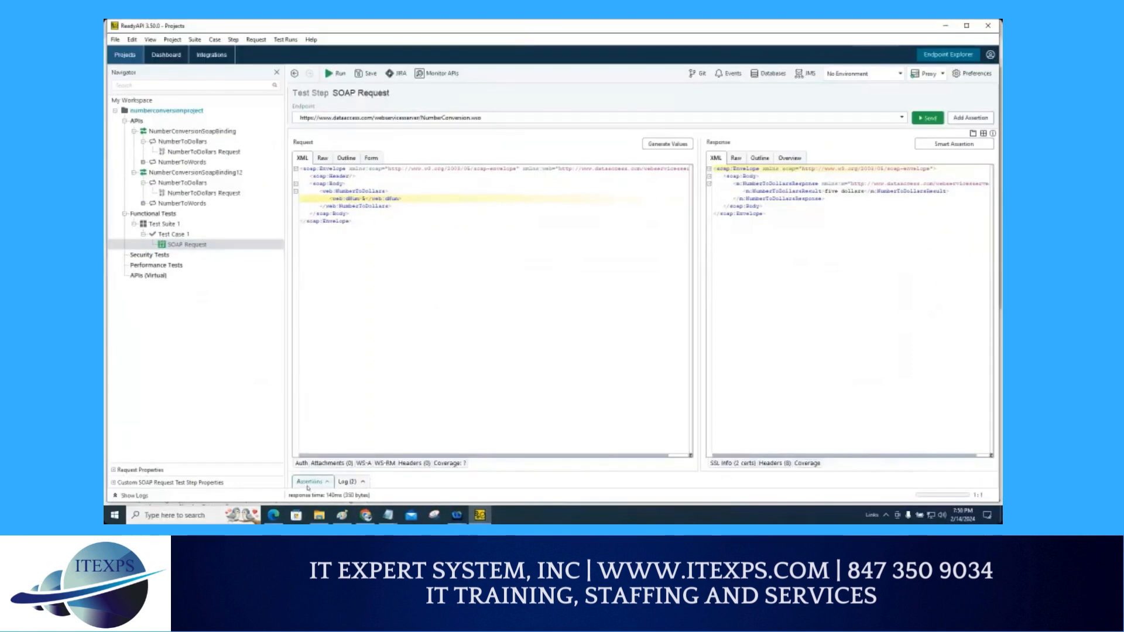
{"action": "left_click", "coordinate": [315, 486]}
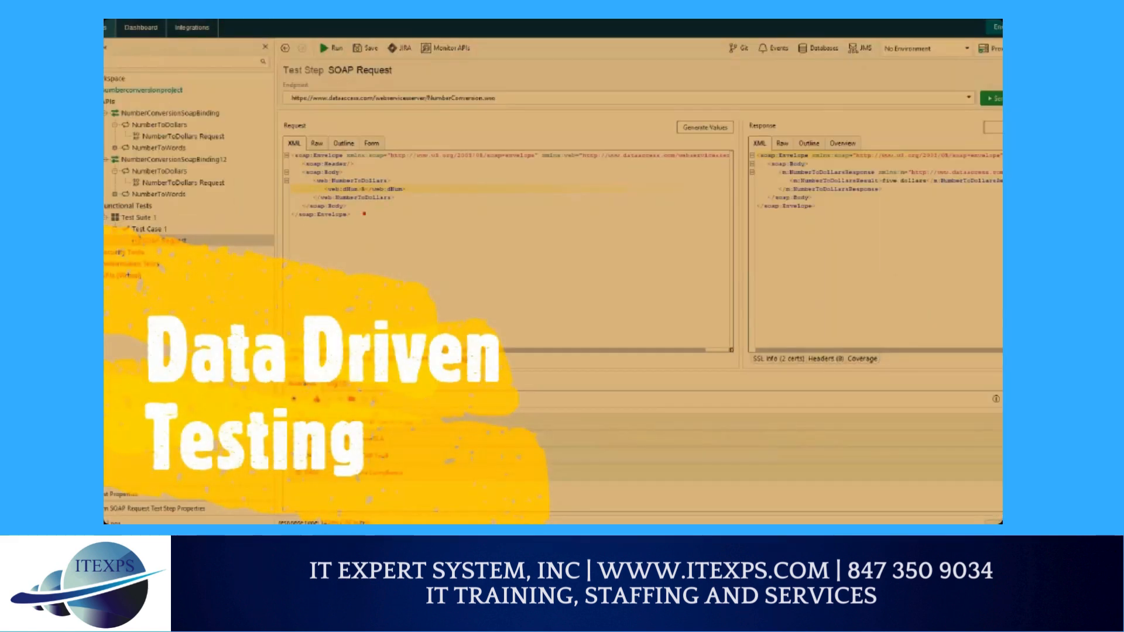
{"action": "mouse_move", "coordinate": [375, 173]}
{"action": "left_mouse_down"}
{"action": "mouse_move", "coordinate": [364, 216]}
{"action": "mouse_move", "coordinate": [347, 212]}
{"action": "left_mouse_up"}
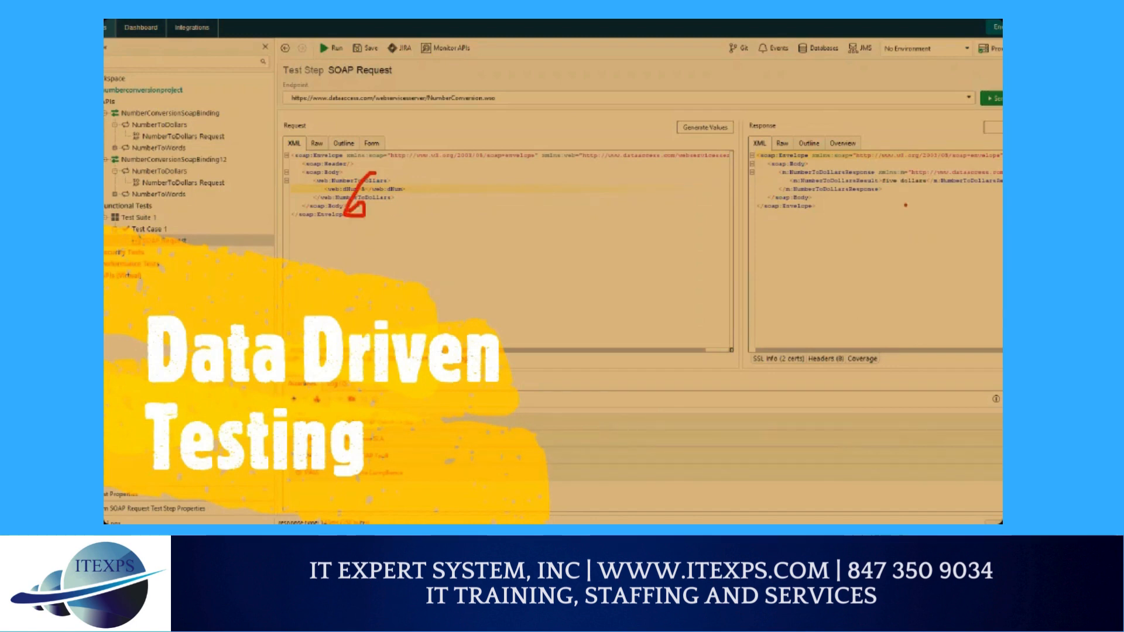
{"action": "left_click_drag", "start_coordinate": [885, 195], "coordinate": [951, 195]}
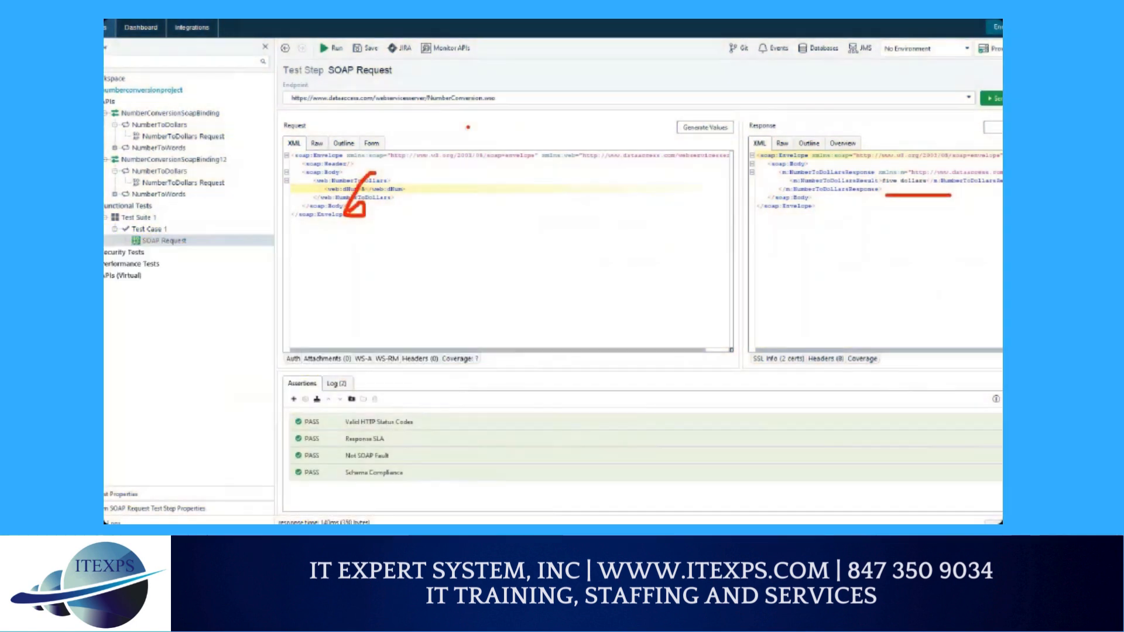
{"action": "left_click_drag", "start_coordinate": [421, 98], "coordinate": [420, 125]}
{"action": "left_click_drag", "start_coordinate": [865, 121], "coordinate": [867, 139]}
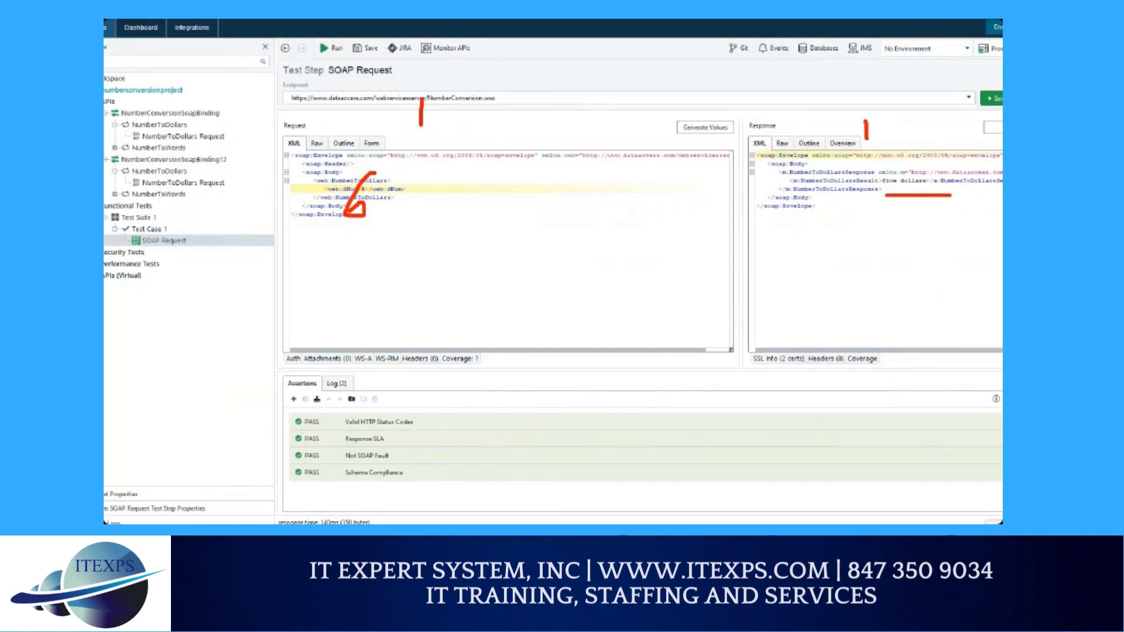
{"action": "left_click_drag", "start_coordinate": [549, 209], "coordinate": [549, 236]}
{"action": "left_click_drag", "start_coordinate": [694, 198], "coordinate": [837, 200]}
{"action": "mouse_move", "coordinate": [572, 269]}
{"action": "left_mouse_down"}
{"action": "mouse_move", "coordinate": [547, 296]}
{"action": "mouse_move", "coordinate": [596, 302]}
{"action": "mouse_move", "coordinate": [767, 274]}
{"action": "left_mouse_up"}
{"action": "mouse_move", "coordinate": [588, 330]}
{"action": "left_mouse_down"}
{"action": "mouse_move", "coordinate": [609, 352]}
{"action": "mouse_move", "coordinate": [600, 356]}
{"action": "left_mouse_up"}
{"action": "left_click_drag", "start_coordinate": [655, 344], "coordinate": [745, 338]}
{"action": "mouse_move", "coordinate": [605, 375]}
{"action": "left_mouse_down"}
{"action": "mouse_move", "coordinate": [629, 401]}
{"action": "mouse_move", "coordinate": [620, 421]}
{"action": "left_mouse_up"}
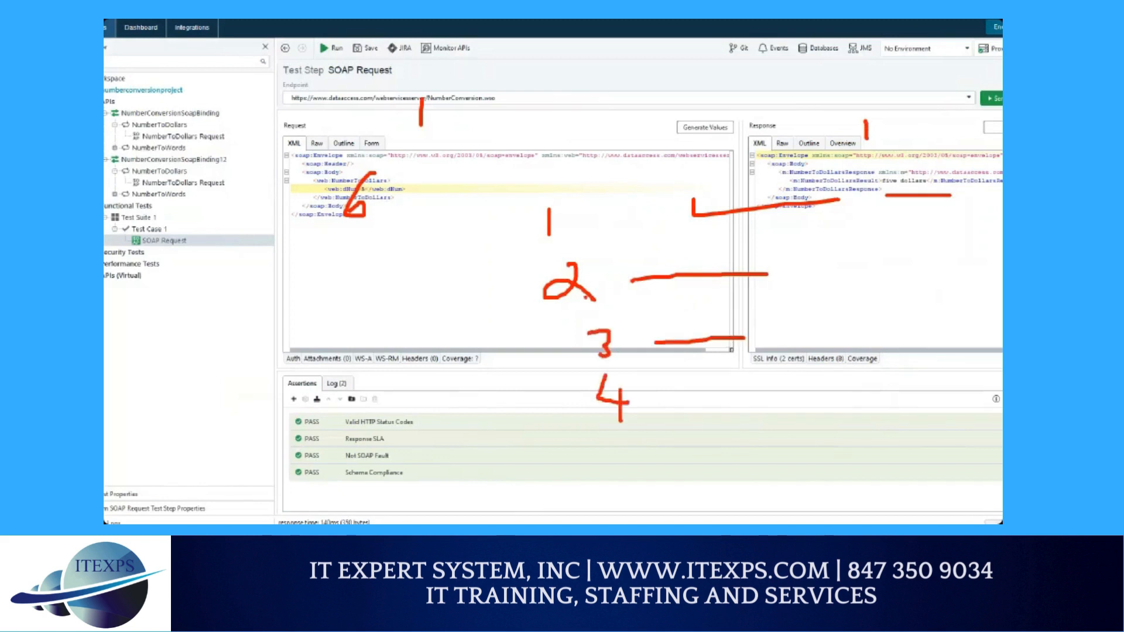
{"action": "mouse_move", "coordinate": [567, 198]}
{"action": "left_mouse_down"}
{"action": "mouse_move", "coordinate": [514, 364]}
{"action": "mouse_move", "coordinate": [651, 443]}
{"action": "mouse_move", "coordinate": [598, 210]}
{"action": "left_mouse_up"}
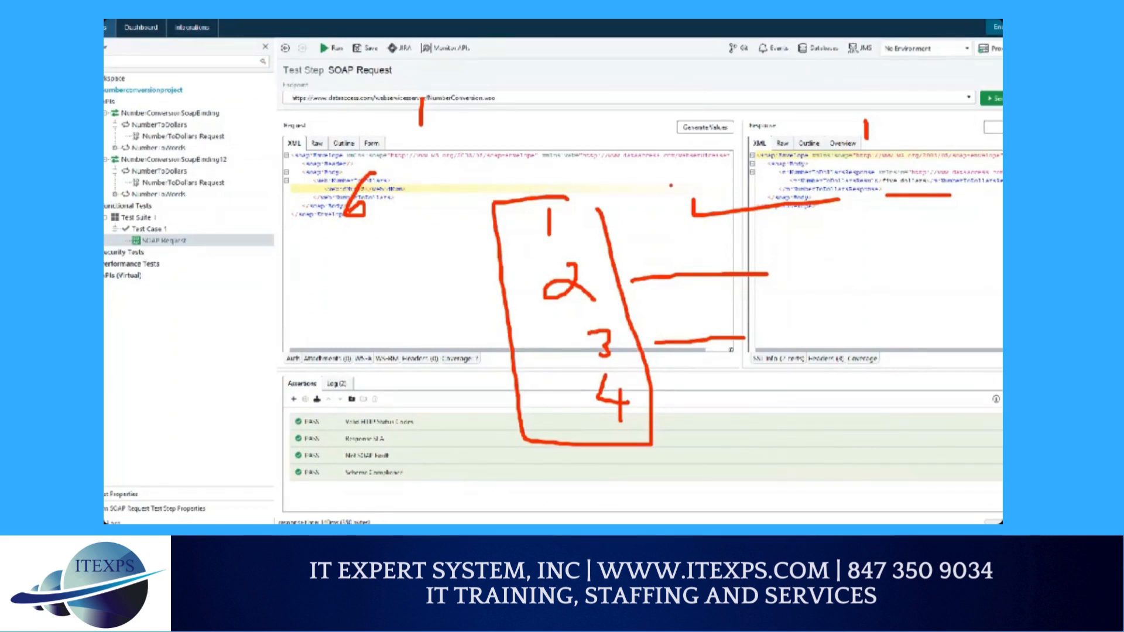
{"action": "left_click_drag", "start_coordinate": [647, 48], "coordinate": [647, 123]}
{"action": "mouse_move", "coordinate": [653, 46]}
{"action": "left_mouse_down"}
{"action": "mouse_move", "coordinate": [766, 120]}
{"action": "mouse_move", "coordinate": [661, 125]}
{"action": "left_mouse_up"}
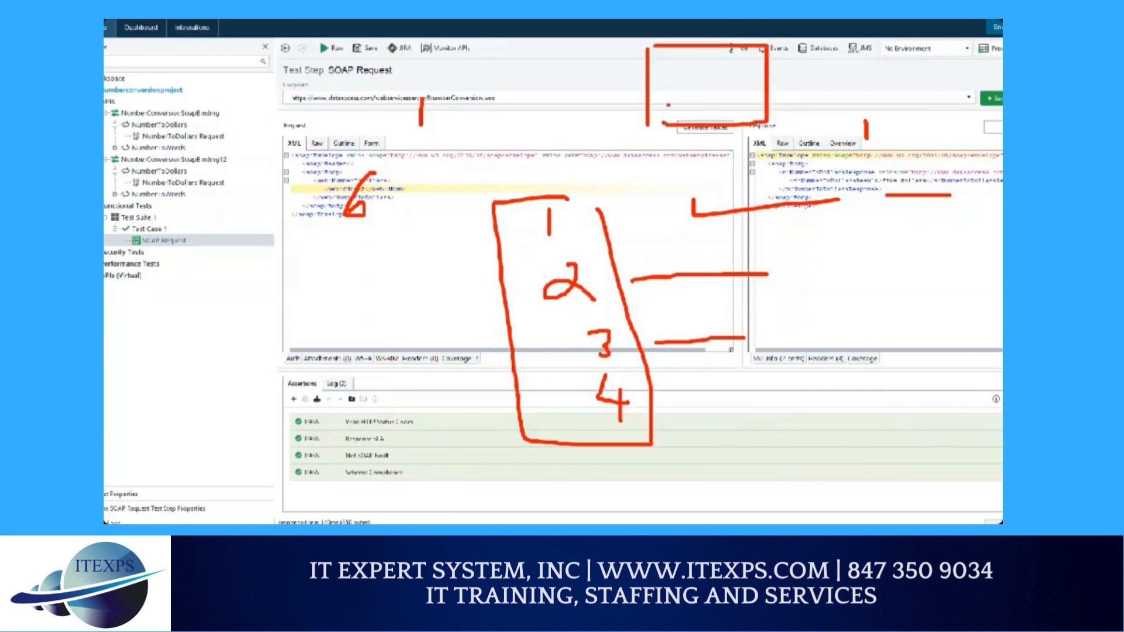
{"action": "left_click_drag", "start_coordinate": [694, 47], "coordinate": [695, 123]}
{"action": "left_click_drag", "start_coordinate": [648, 75], "coordinate": [766, 75]}
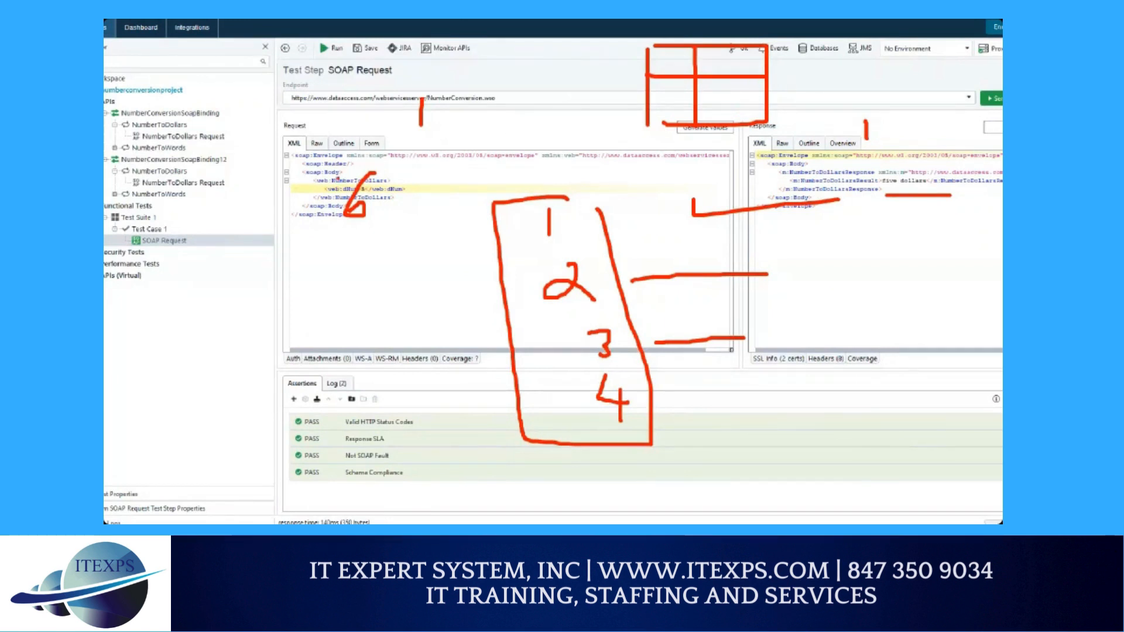
{"action": "mouse_move", "coordinate": [337, 178]}
{"action": "left_mouse_down"}
{"action": "mouse_move", "coordinate": [359, 158]}
{"action": "mouse_move", "coordinate": [387, 158]}
{"action": "left_mouse_up"}
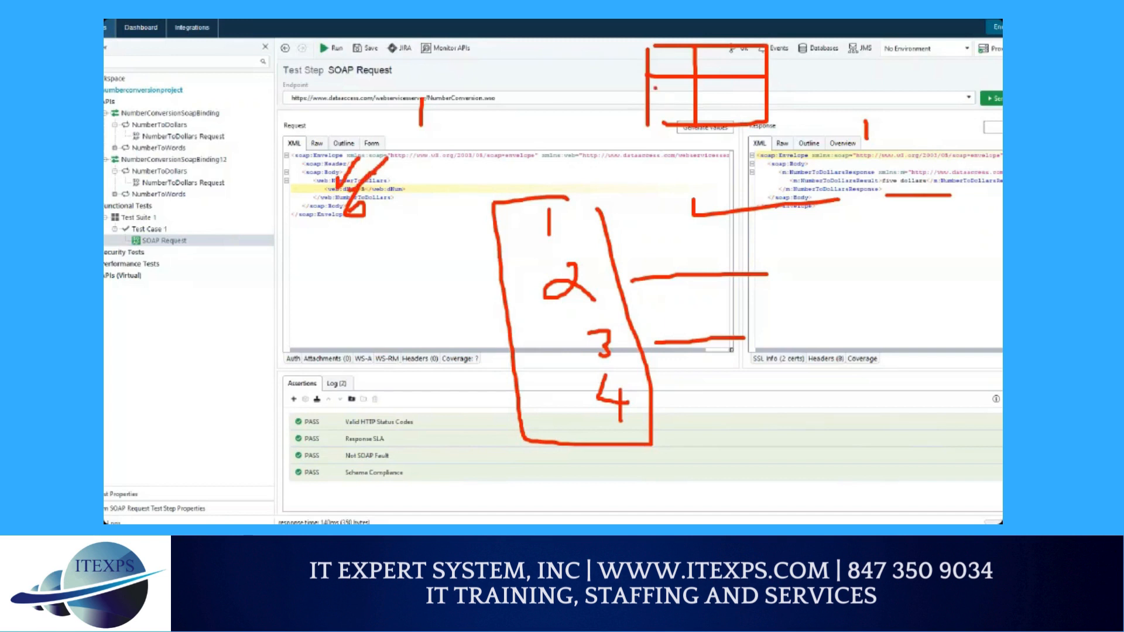
{"action": "left_click_drag", "start_coordinate": [663, 62], "coordinate": [671, 69]}
{"action": "mouse_move", "coordinate": [717, 68]}
{"action": "left_mouse_down"}
{"action": "mouse_move", "coordinate": [723, 51]}
{"action": "mouse_move", "coordinate": [739, 89]}
{"action": "left_mouse_up"}
{"action": "mouse_move", "coordinate": [667, 103]}
{"action": "left_mouse_down"}
{"action": "mouse_move", "coordinate": [666, 115]}
{"action": "mouse_move", "coordinate": [741, 108]}
{"action": "left_mouse_up"}
{"action": "left_click_drag", "start_coordinate": [666, 125], "coordinate": [673, 143]}
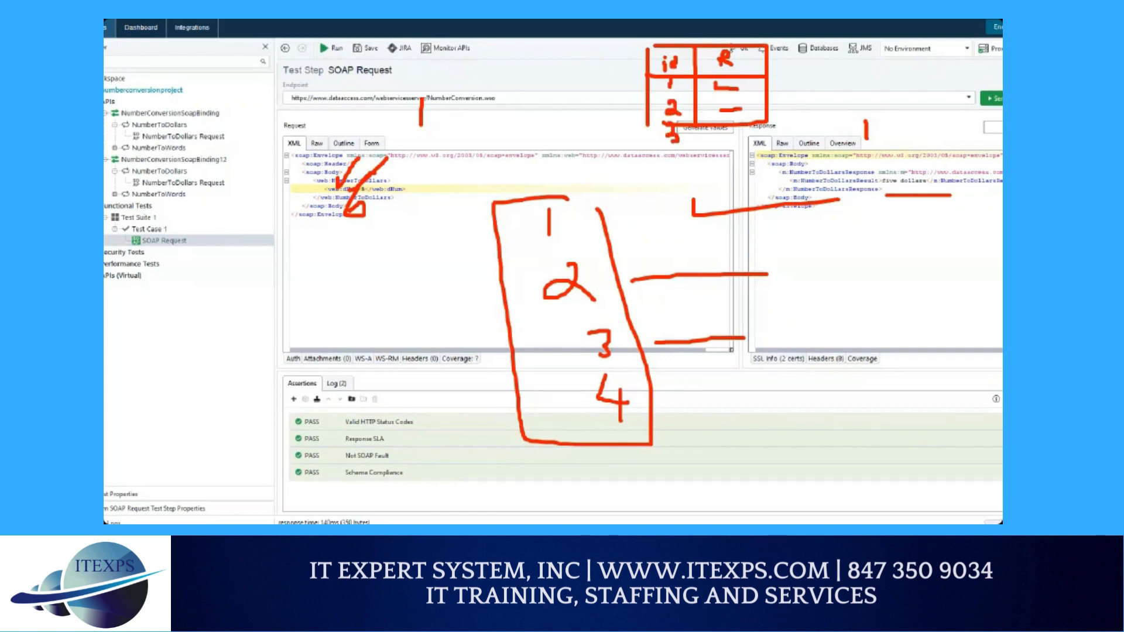
{"action": "left_click", "coordinate": [721, 141]}
{"action": "mouse_move", "coordinate": [665, 70]}
{"action": "left_mouse_down"}
{"action": "mouse_move", "coordinate": [630, 146]}
{"action": "mouse_move", "coordinate": [684, 85]}
{"action": "mouse_move", "coordinate": [750, 153]}
{"action": "mouse_move", "coordinate": [735, 81]}
{"action": "left_mouse_up"}
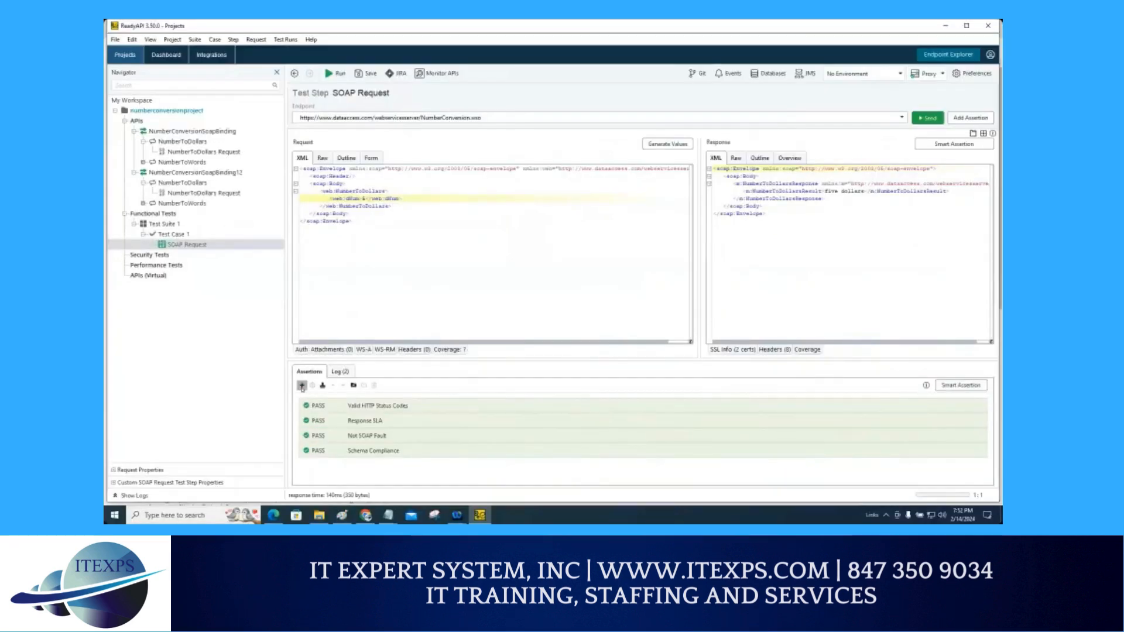
Step: Add a Contains assertion to the test step with the content dollars
{"action": "left_click", "coordinate": [302, 385]}
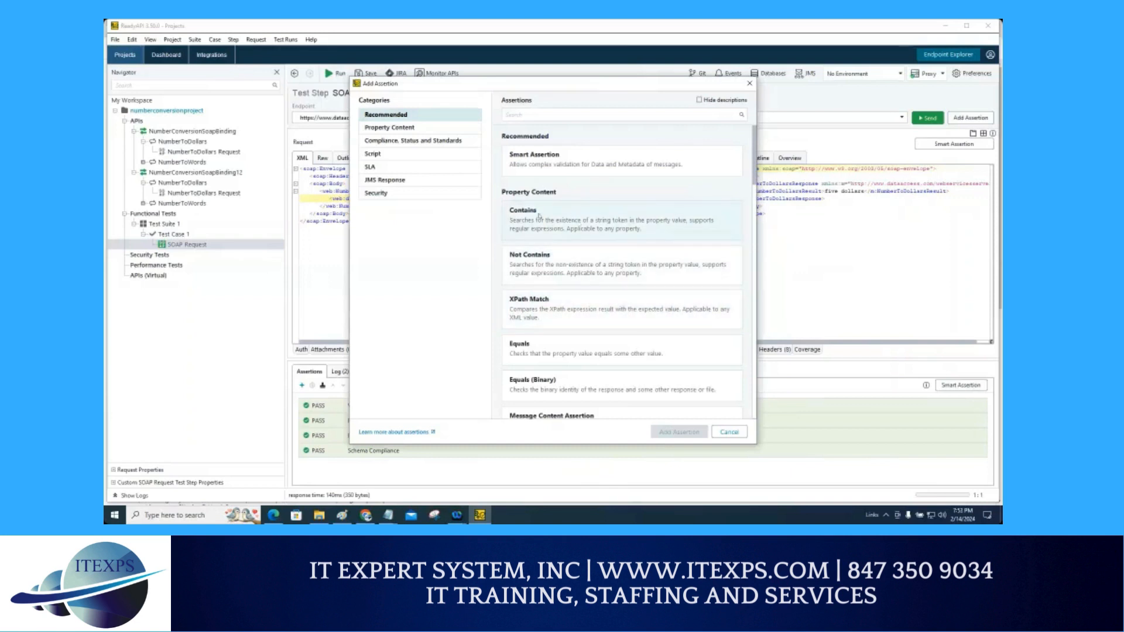
{"action": "left_click", "coordinate": [518, 217]}
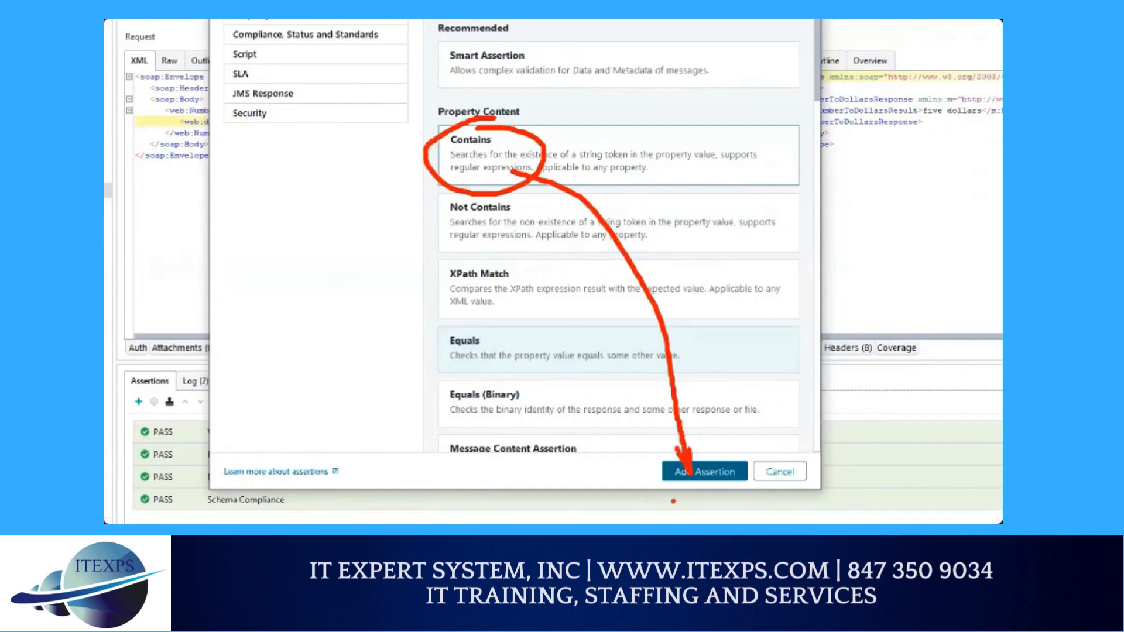
{"action": "left_click", "coordinate": [699, 472]}
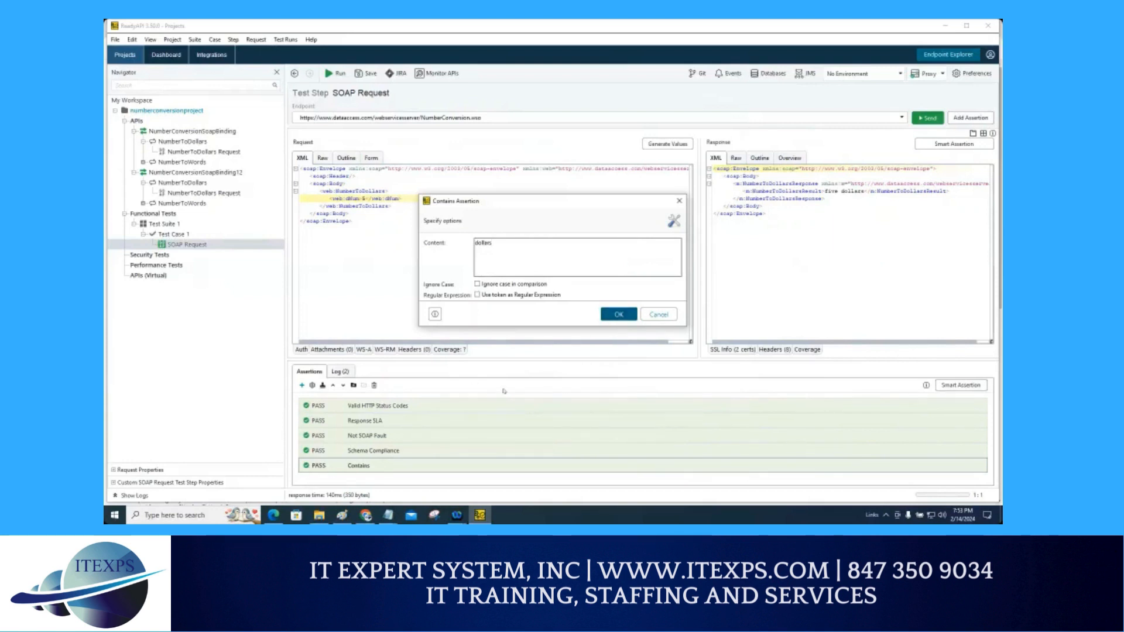
{"action": "key", "text": "Return"}
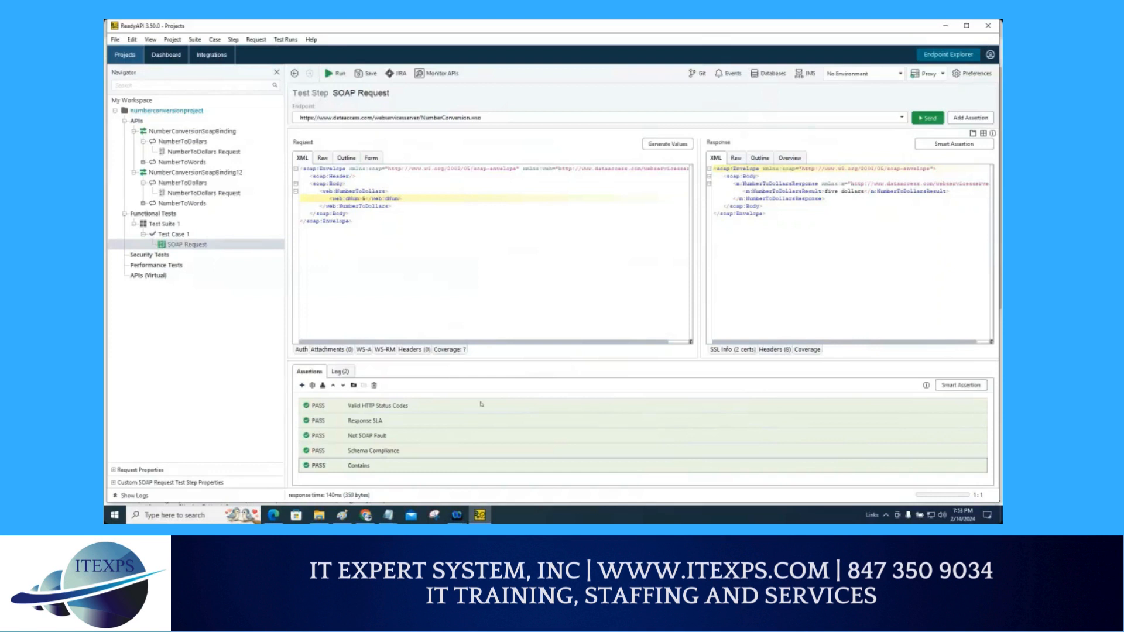
Step: Open the Contains assertion, edit its expected content, and re-confirm the assertion settings
{"action": "double_click", "coordinate": [353, 467]}
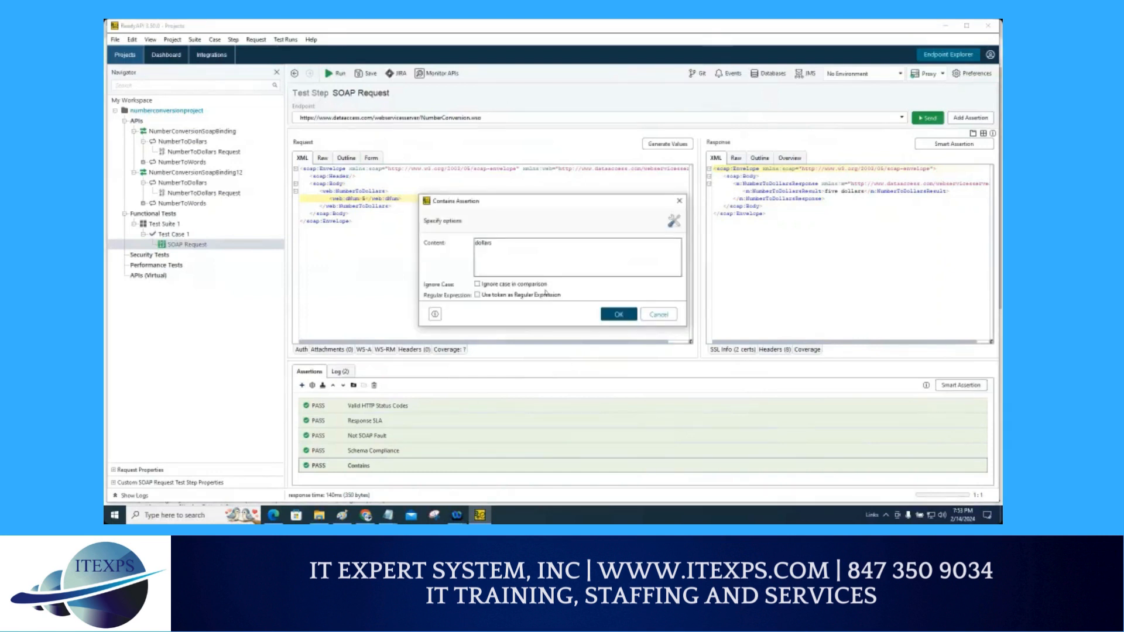
{"action": "double_click", "coordinate": [483, 243]}
{"action": "left_click", "coordinate": [509, 252]}
{"action": "left_click", "coordinate": [614, 315]}
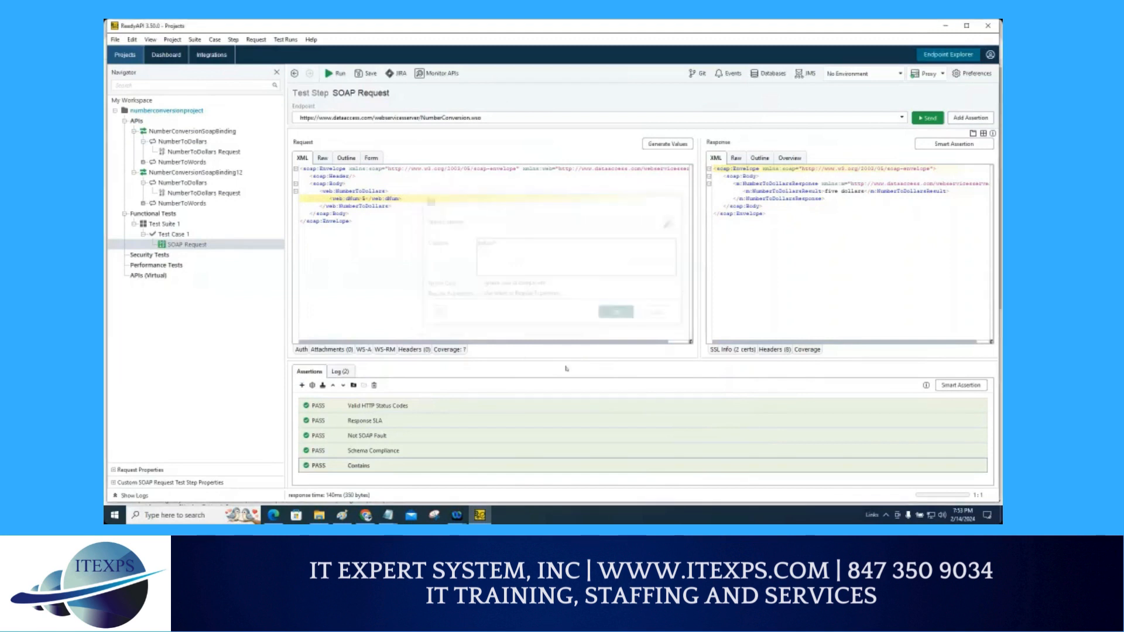
{"action": "double_click", "coordinate": [363, 475]}
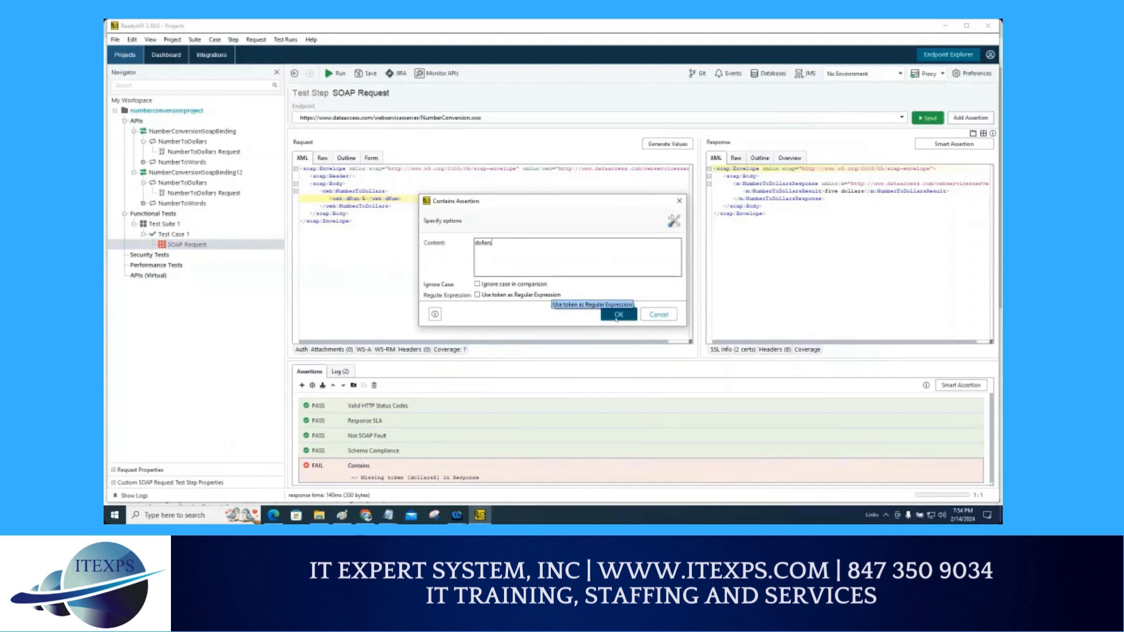
{"action": "left_click", "coordinate": [618, 315]}
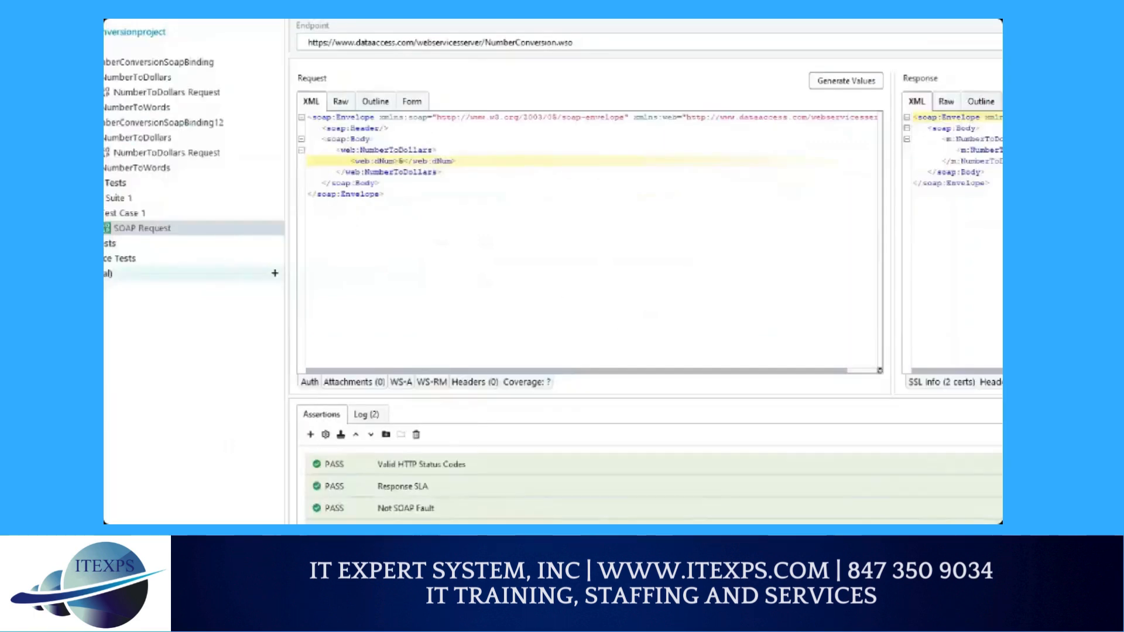
{"action": "mouse_move", "coordinate": [392, 496]}
{"action": "left_mouse_down"}
{"action": "mouse_move", "coordinate": [380, 466]}
{"action": "mouse_move", "coordinate": [369, 496]}
{"action": "mouse_move", "coordinate": [391, 473]}
{"action": "left_mouse_up"}
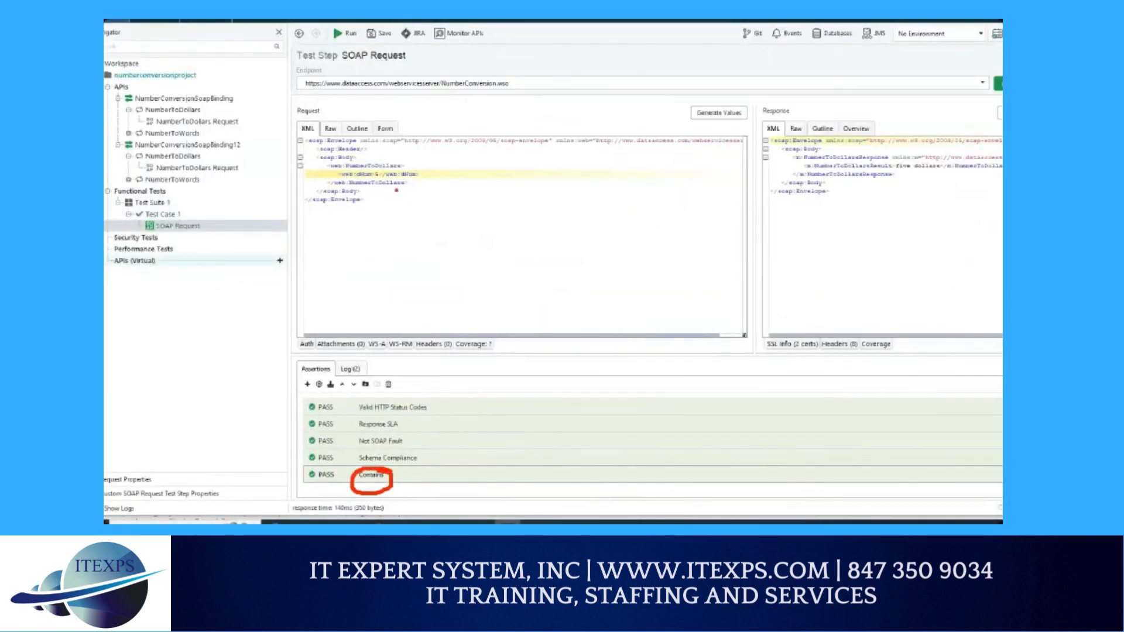
{"action": "left_click_drag", "start_coordinate": [377, 185], "coordinate": [386, 168]}
{"action": "left_click_drag", "start_coordinate": [378, 213], "coordinate": [398, 179]}
{"action": "left_click_drag", "start_coordinate": [391, 223], "coordinate": [410, 192]}
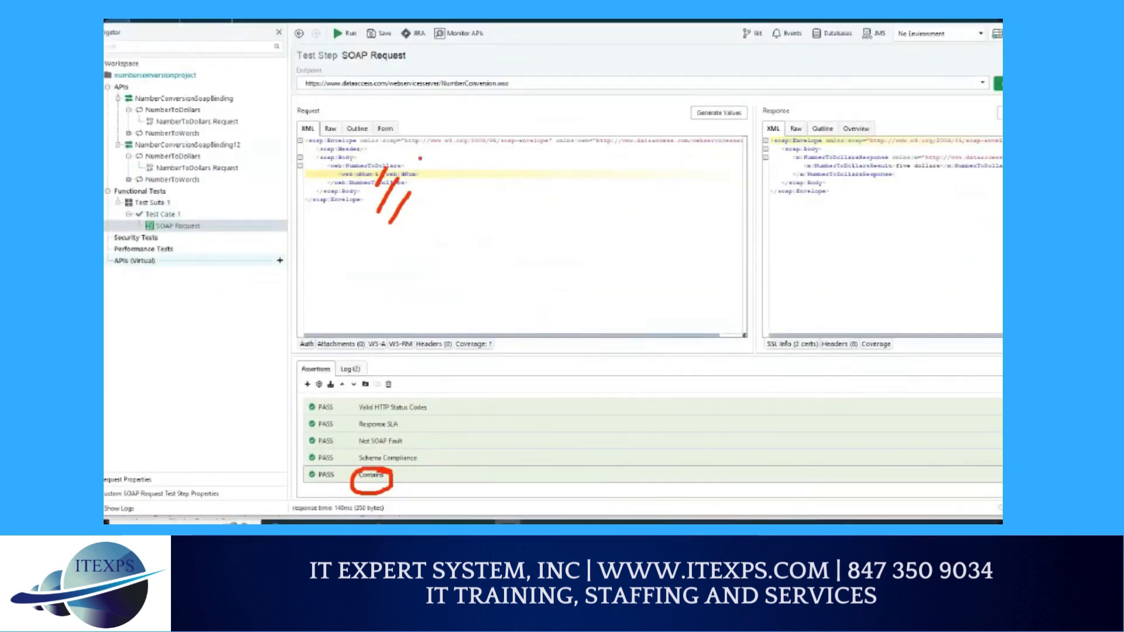
{"action": "mouse_move", "coordinate": [401, 155]}
{"action": "left_mouse_down"}
{"action": "mouse_move", "coordinate": [665, 146]}
{"action": "mouse_move", "coordinate": [775, 168]}
{"action": "left_mouse_up"}
{"action": "left_click_drag", "start_coordinate": [410, 175], "coordinate": [760, 188]}
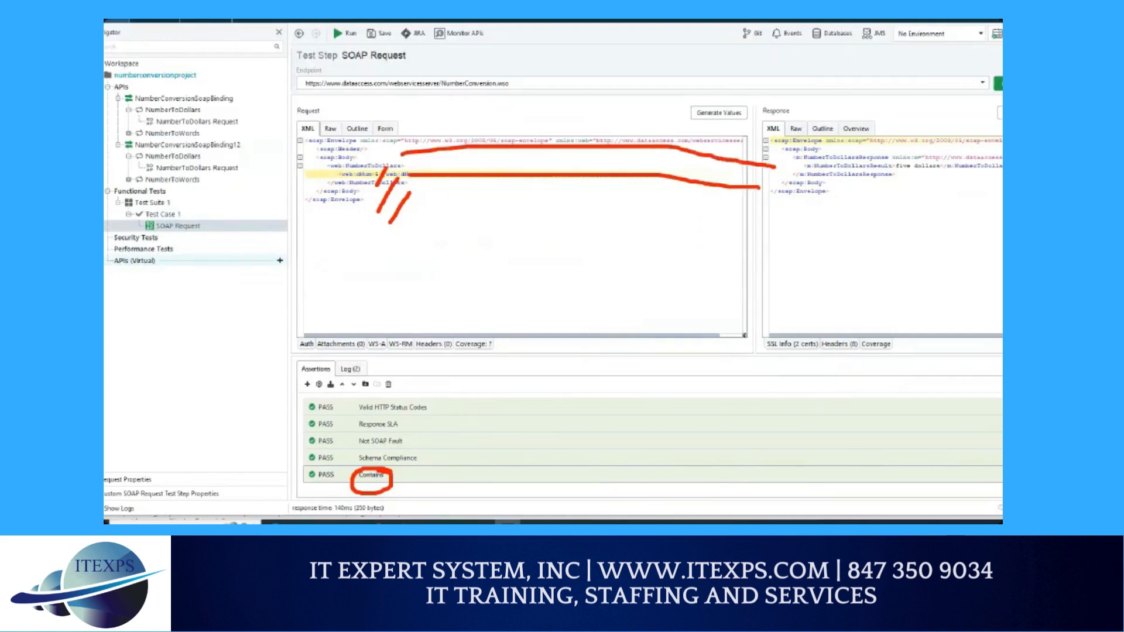
{"action": "left_click_drag", "start_coordinate": [373, 213], "coordinate": [732, 250]}
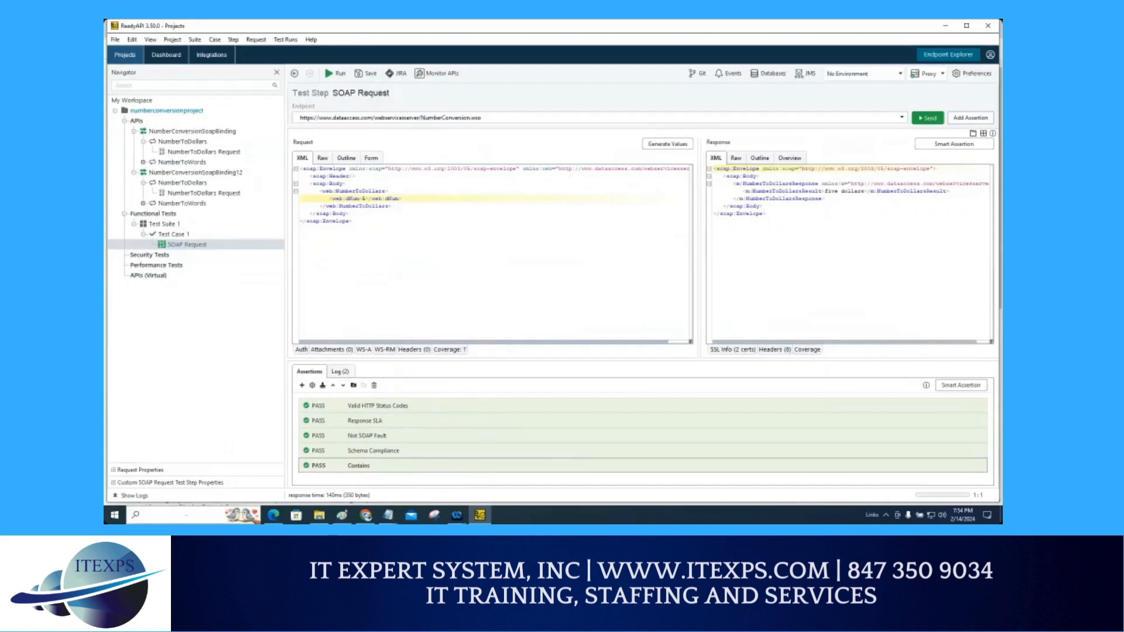
Step: Switch to Excel and create a new blank workbook
{"action": "left_click", "coordinate": [189, 515]}
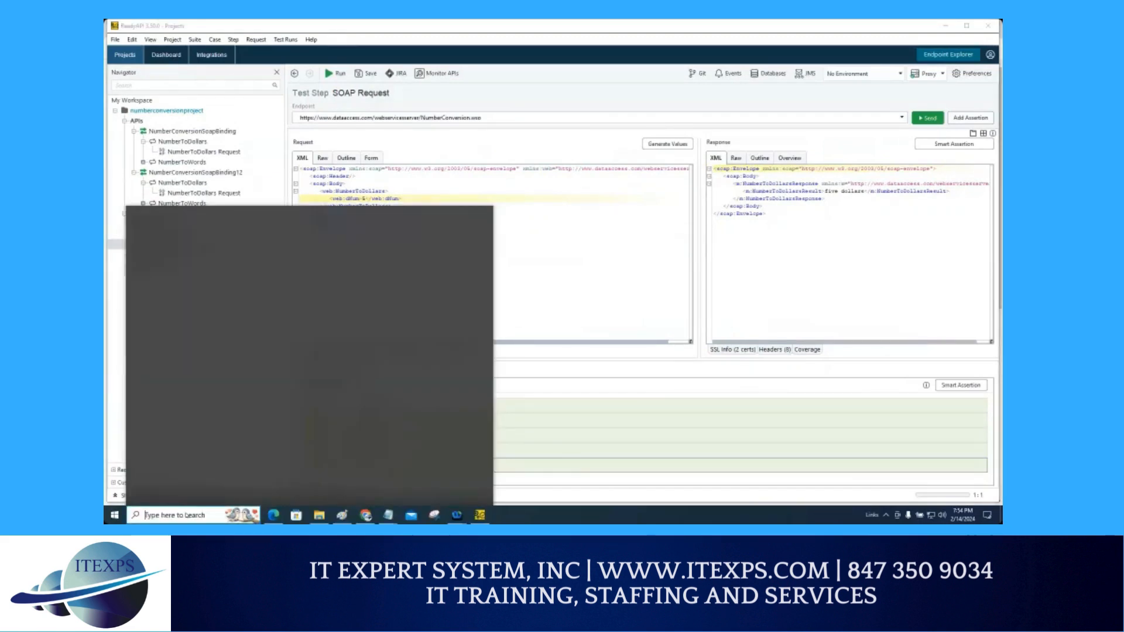
{"action": "type", "text": "ex"}
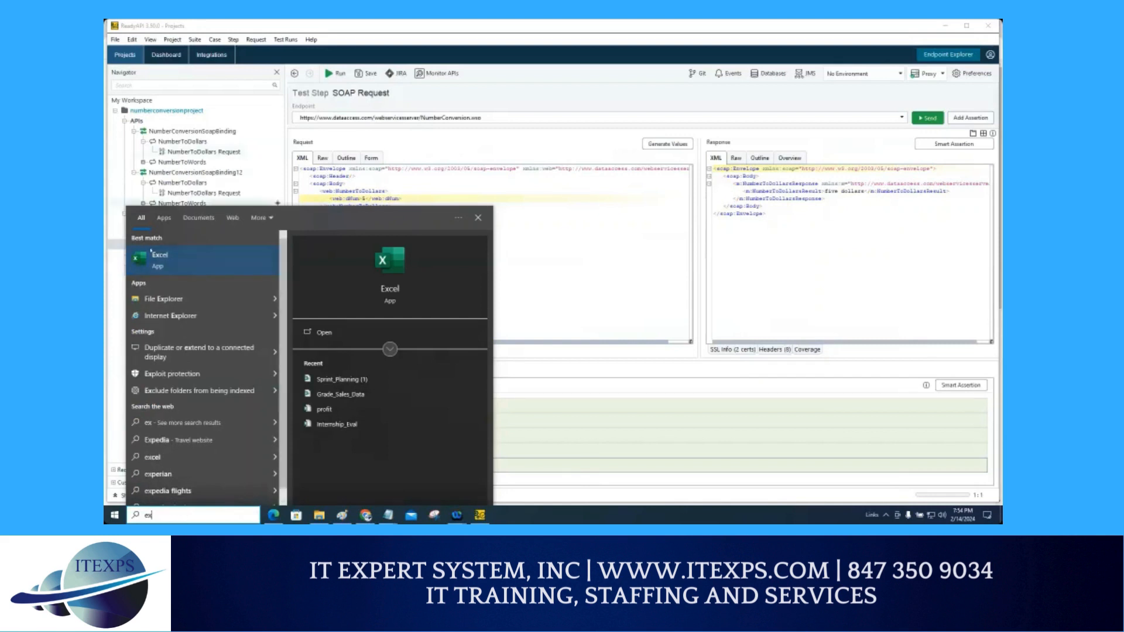
{"action": "left_click", "coordinate": [155, 254]}
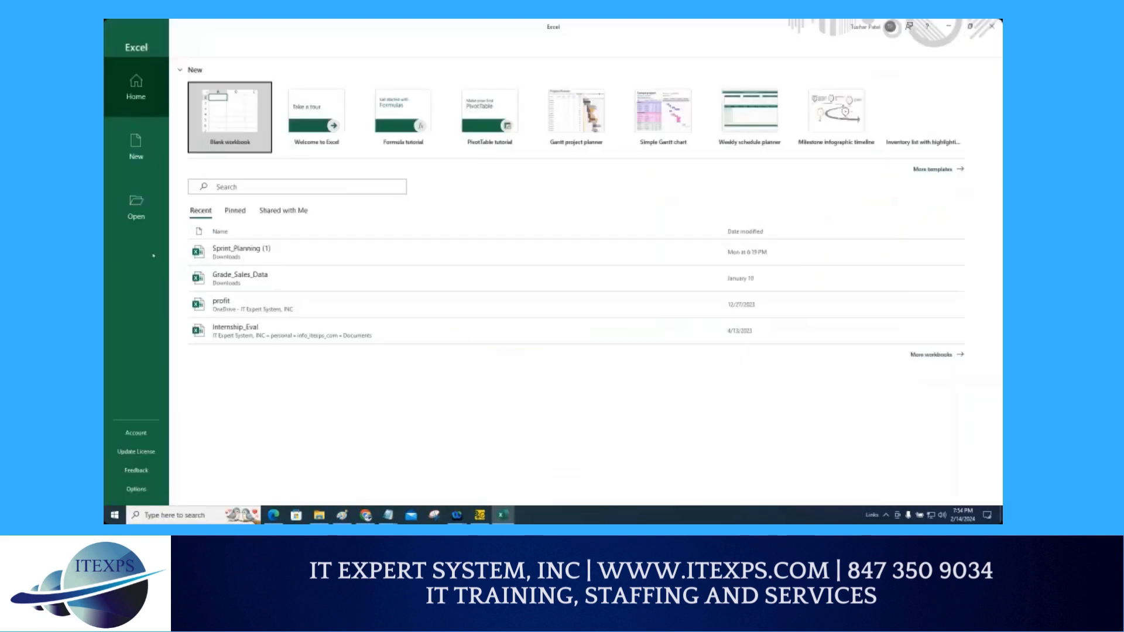
{"action": "left_click", "coordinate": [233, 125]}
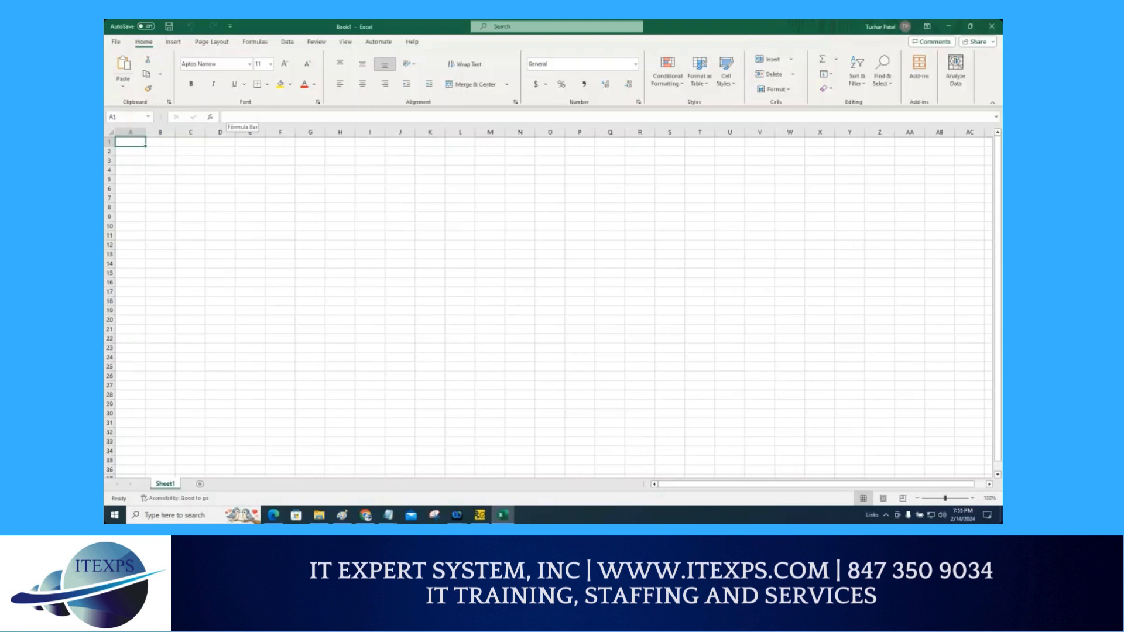
Step: Enter the column headers id and msg in the first row
{"action": "type", "text": "id"}
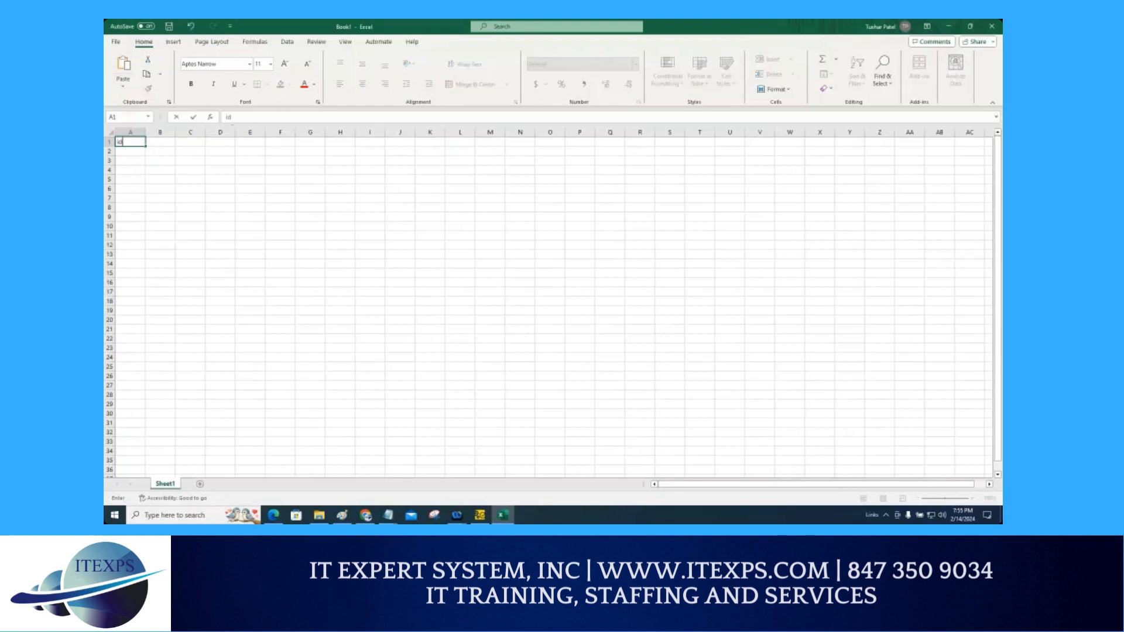
{"action": "key", "text": "Tab"}
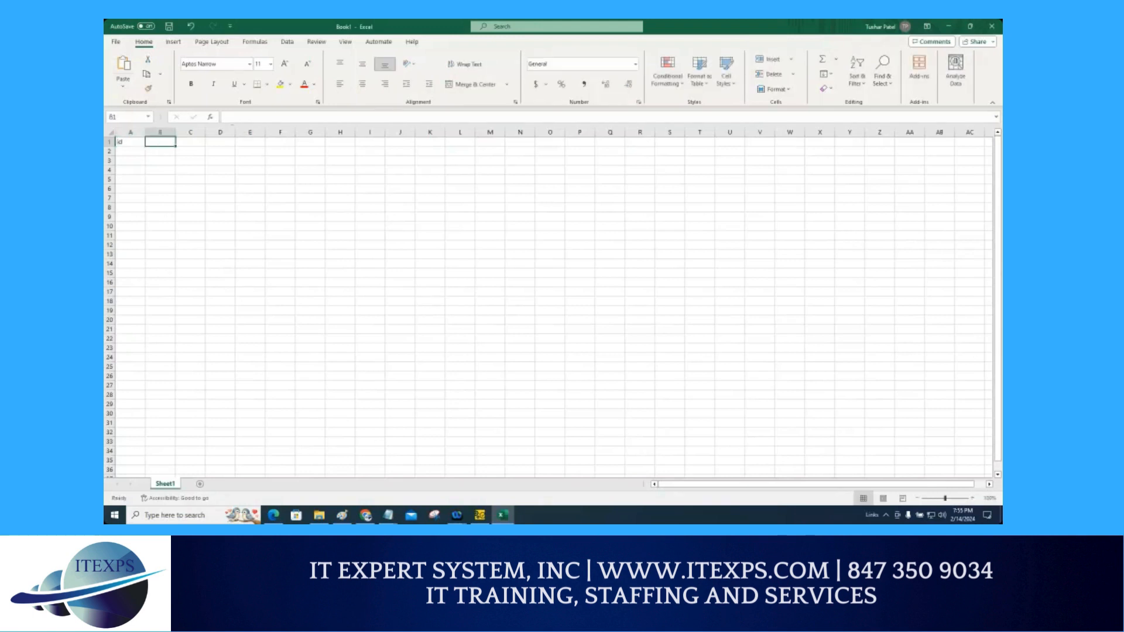
{"action": "type", "text": "msg"}
{"action": "key", "text": "Return"}
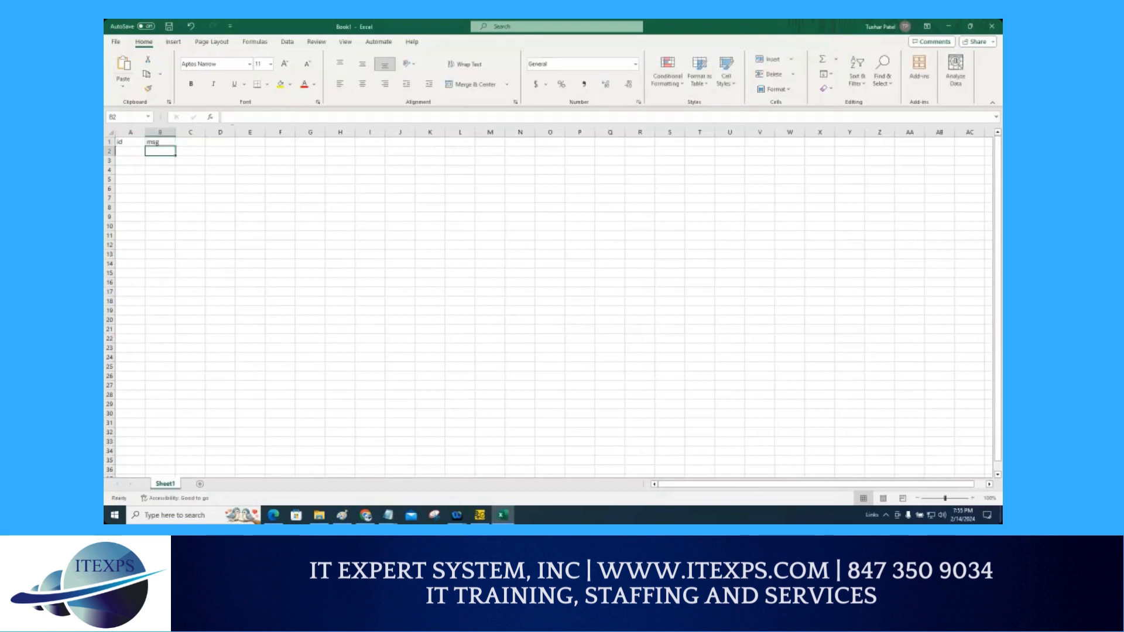
Step: Widen column A and enter id 1 with the message one dolloar in the second row
{"action": "left_click_drag", "start_coordinate": [145, 133], "coordinate": [175, 133]}
{"action": "scroll", "coordinate": [168, 209], "scroll_direction": "up", "scroll_amount": 7}
{"action": "scroll", "coordinate": [168, 209], "scroll_direction": "up", "scroll_amount": 4}
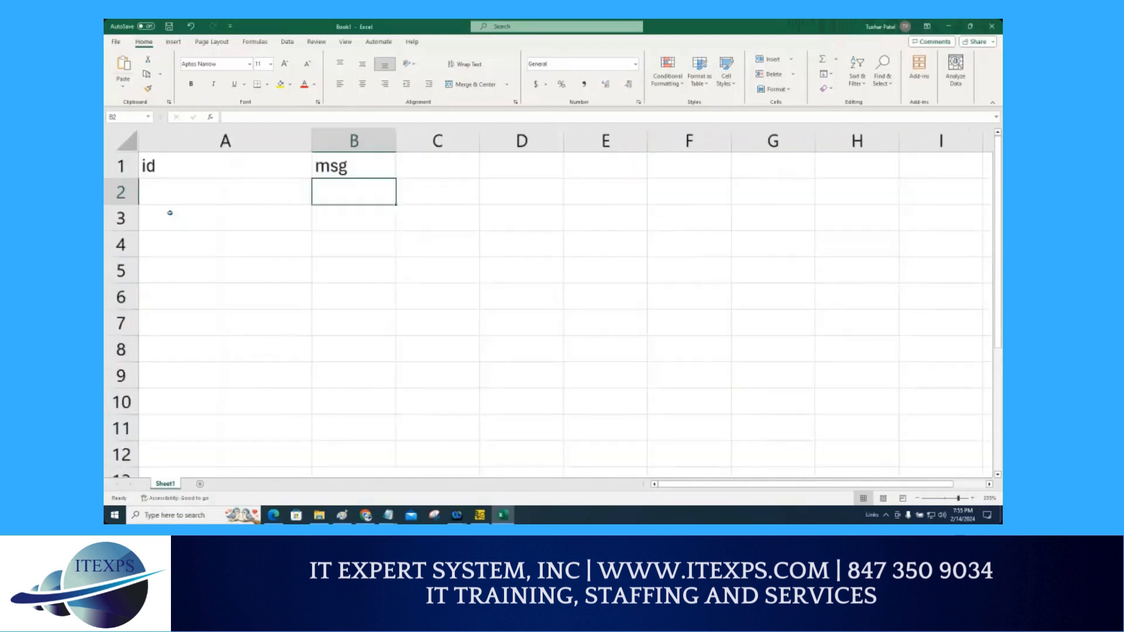
{"action": "left_click", "coordinate": [170, 198]}
{"action": "type", "text": "1"}
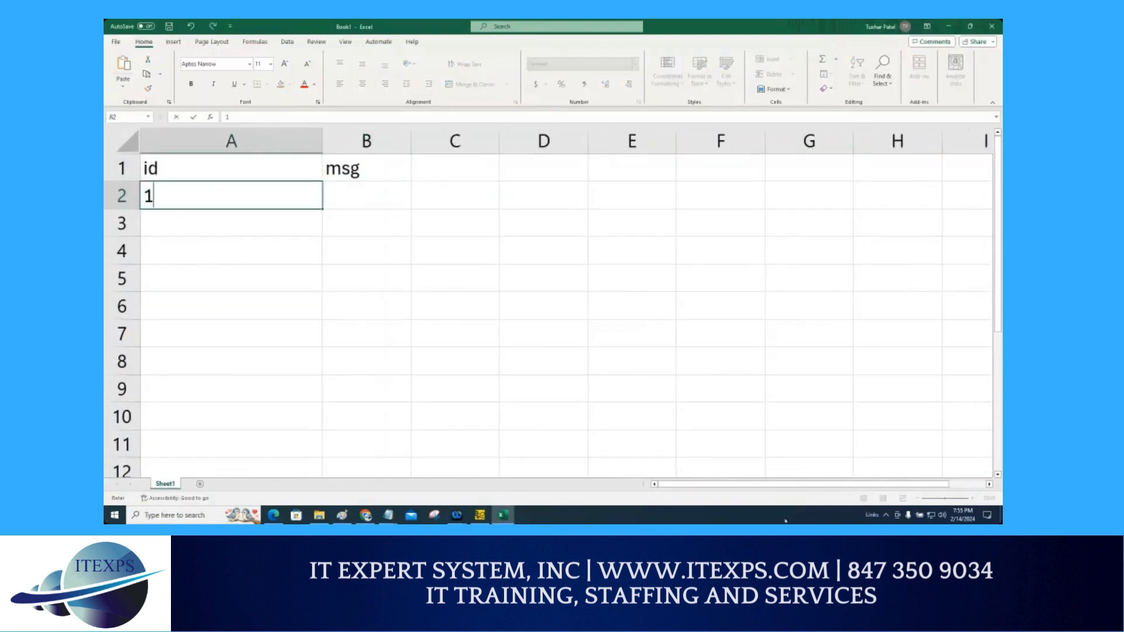
{"action": "key", "text": "Tab"}
{"action": "type", "text": "one"}
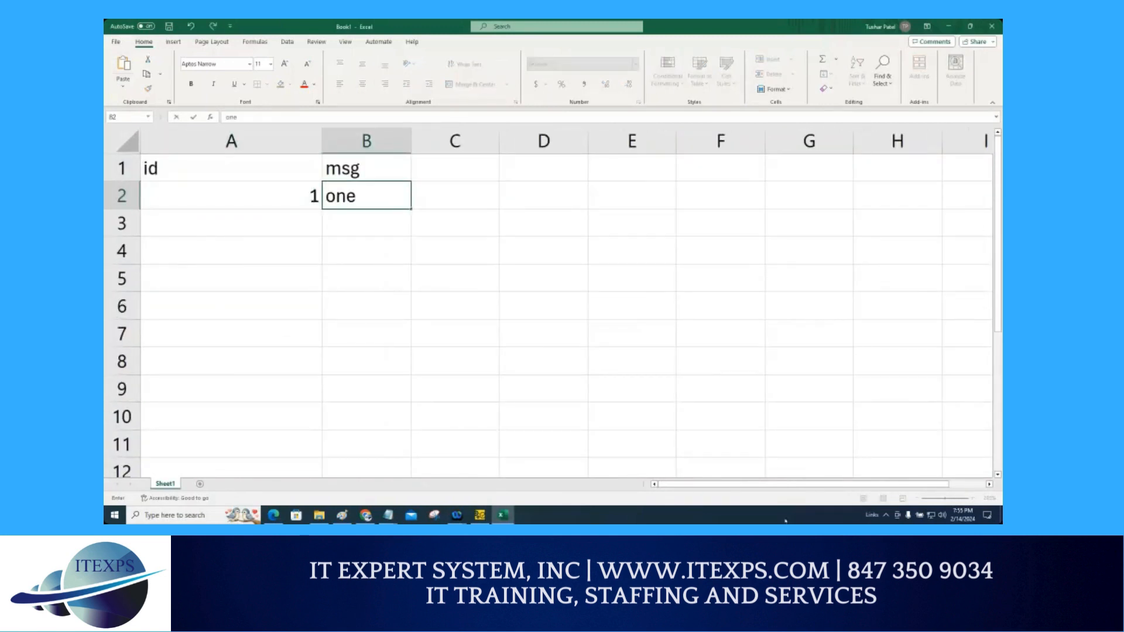
{"action": "type", "text": " dolloar"}
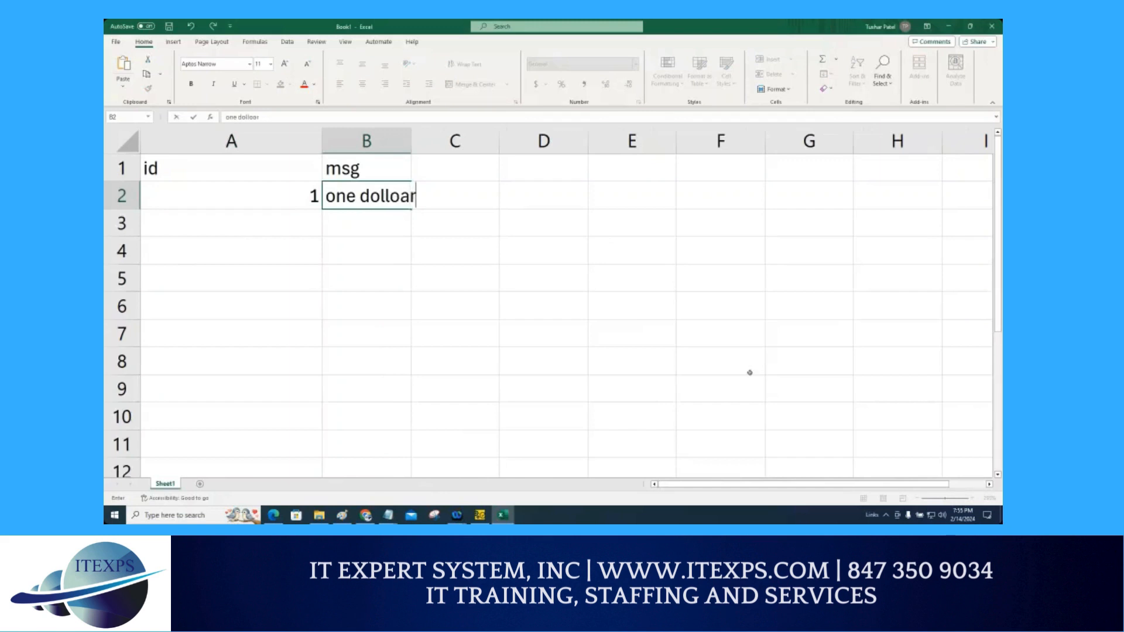
Step: Widen columns B and A to fit the entries
{"action": "left_click_drag", "start_coordinate": [409, 144], "coordinate": [473, 141]}
{"action": "left_click", "coordinate": [401, 164]}
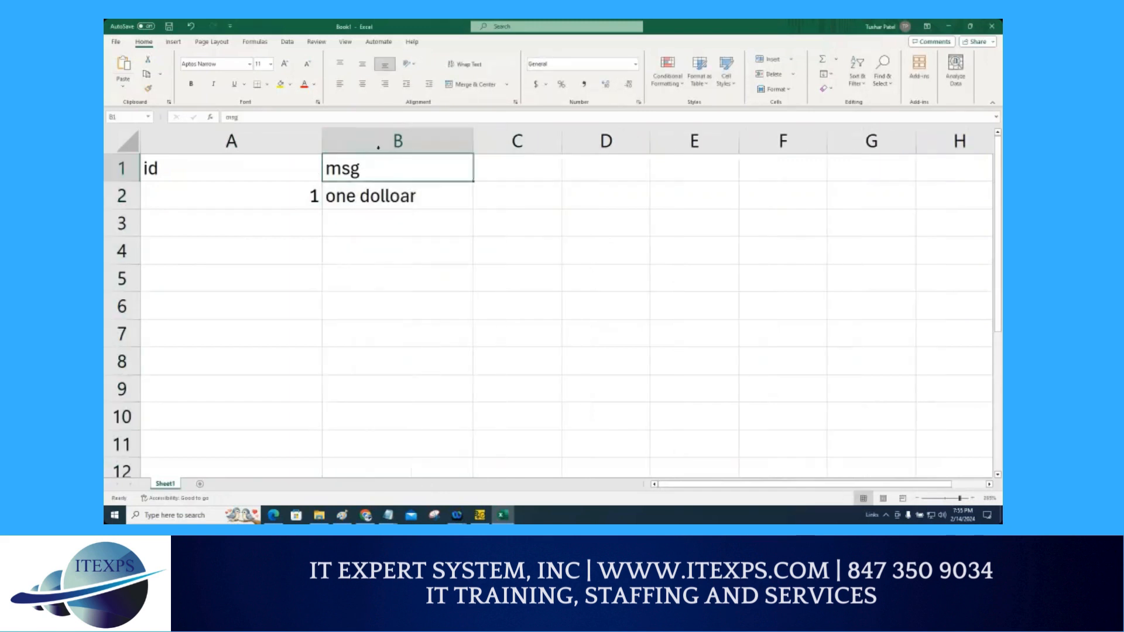
{"action": "left_click_drag", "start_coordinate": [325, 146], "coordinate": [383, 158]}
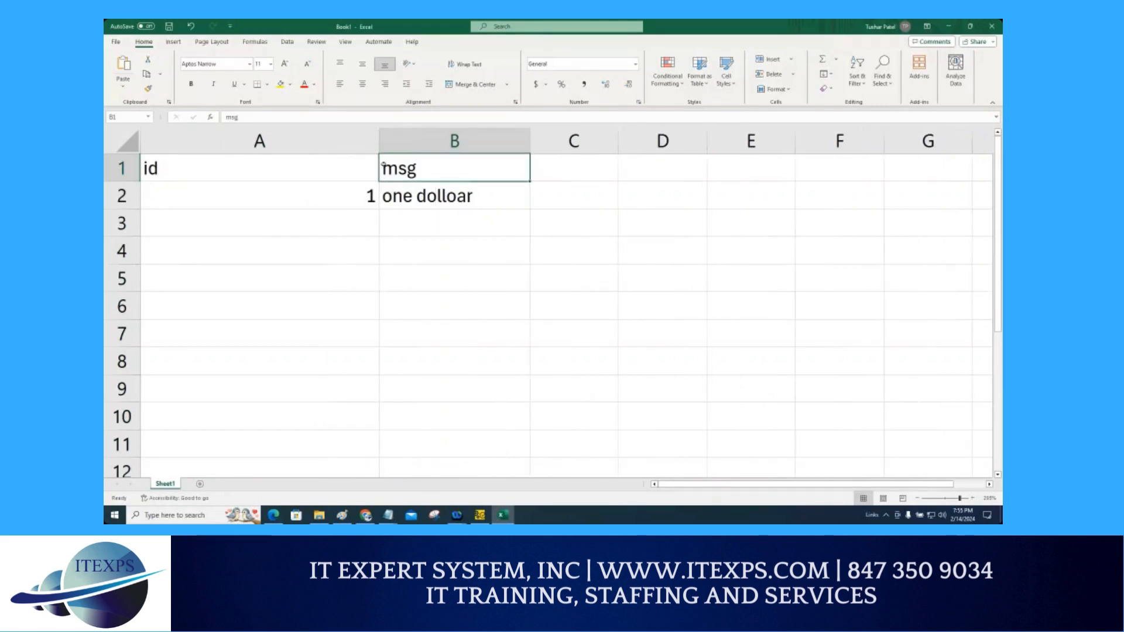
{"action": "left_click", "coordinate": [329, 205]}
{"action": "left_click", "coordinate": [403, 204]}
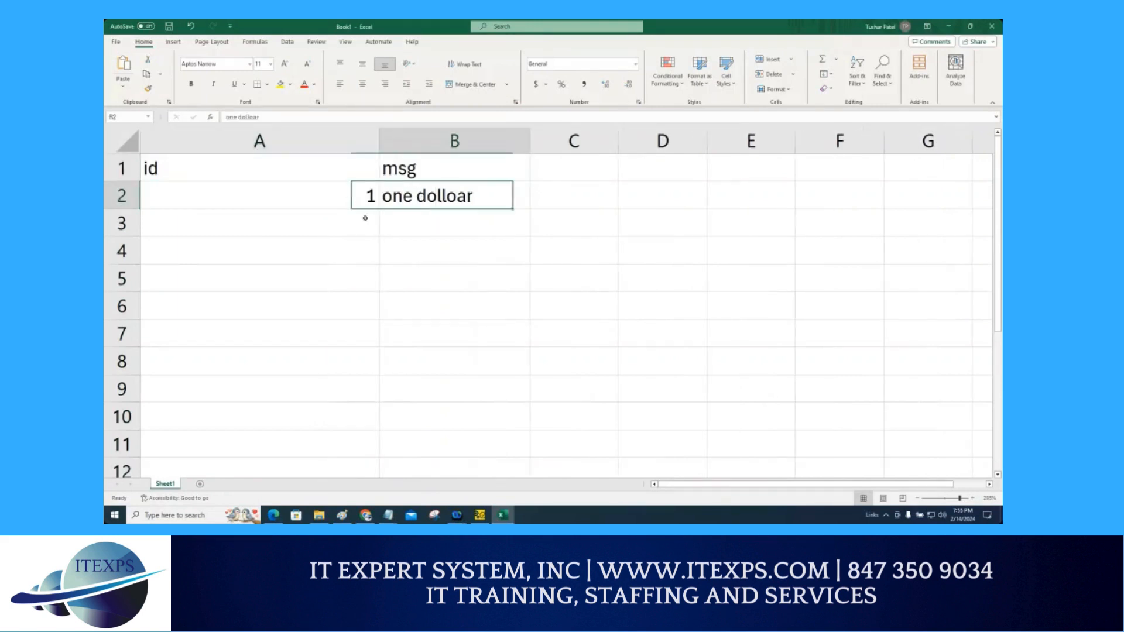
Step: Enter id 2 with the message two dollars in the third row
{"action": "left_click", "coordinate": [335, 226]}
{"action": "type", "text": "2"}
{"action": "left_click", "coordinate": [414, 226]}
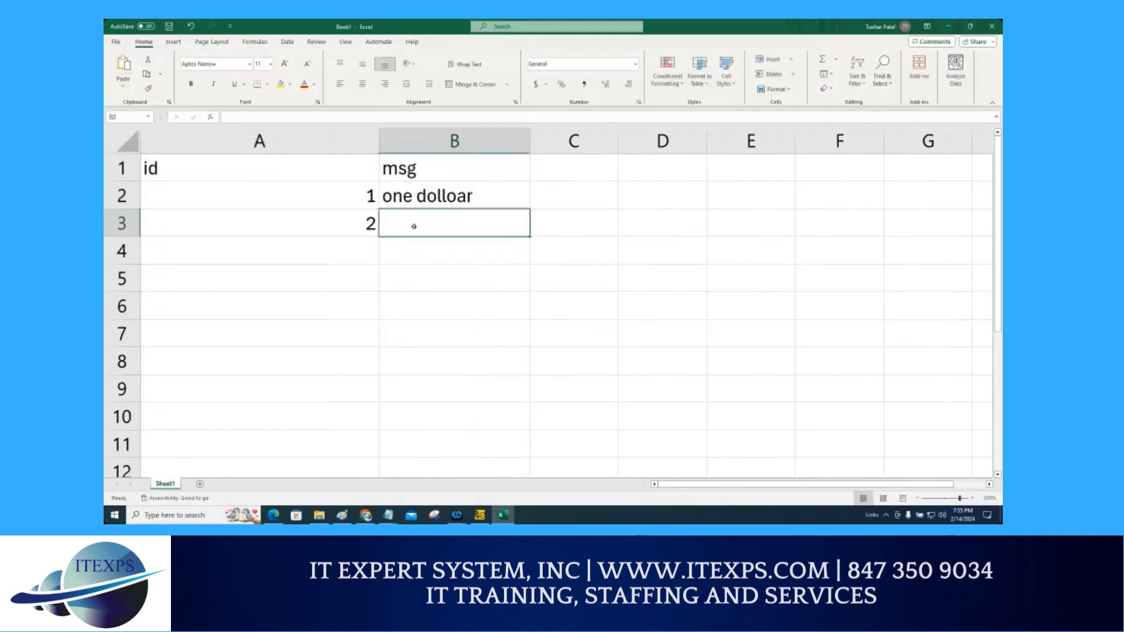
{"action": "type", "text": "two dol"}
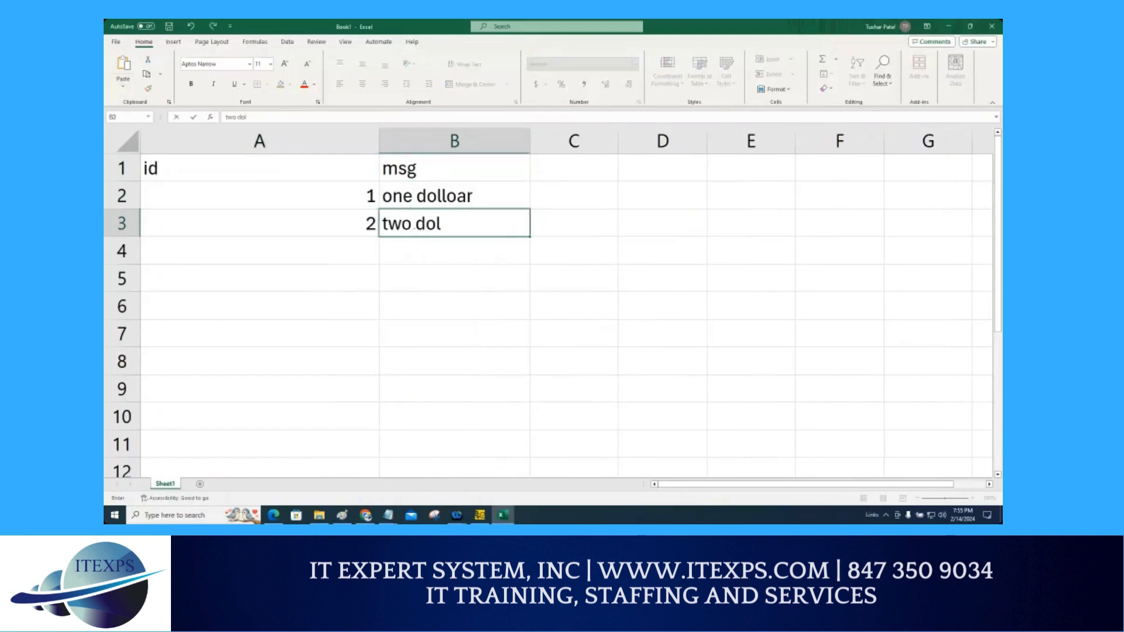
{"action": "type", "text": "lars"}
{"action": "key", "text": "Return"}
Step: Correct the message in B2 to one dollar
{"action": "left_click", "coordinate": [440, 192]}
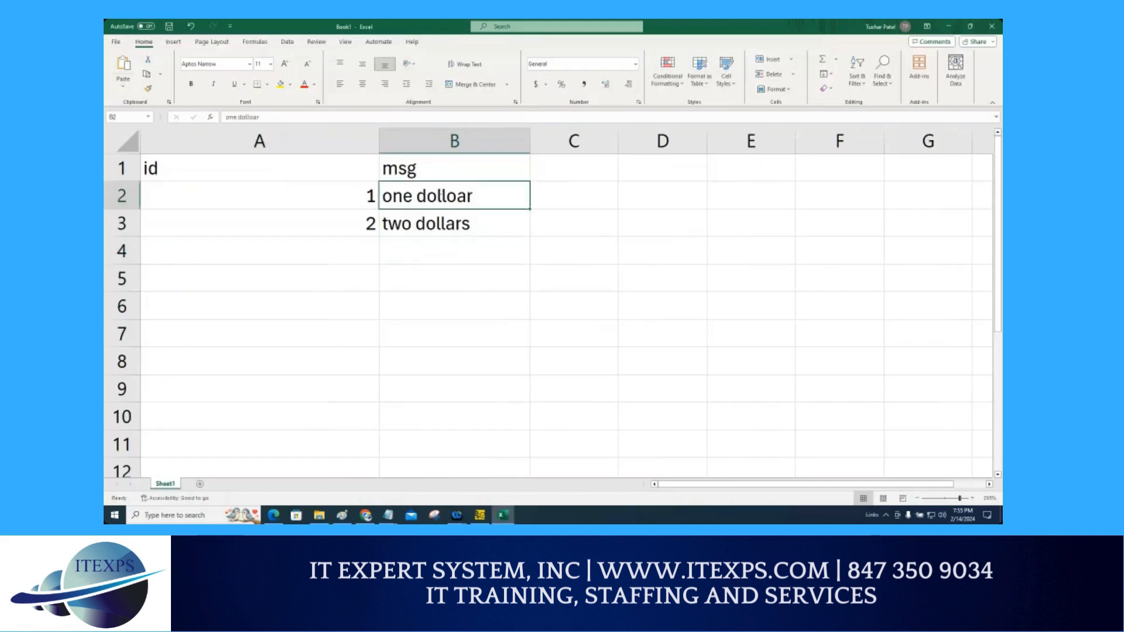
{"action": "double_click", "coordinate": [441, 195]}
{"action": "key", "text": "BackSpace"}
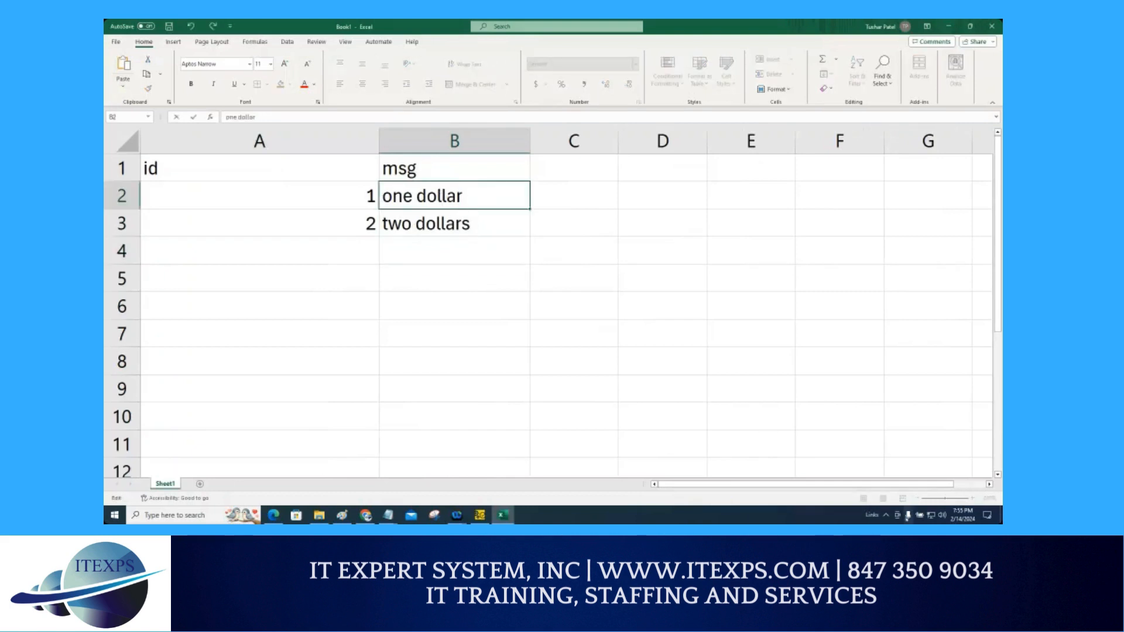
{"action": "key", "text": "Return"}
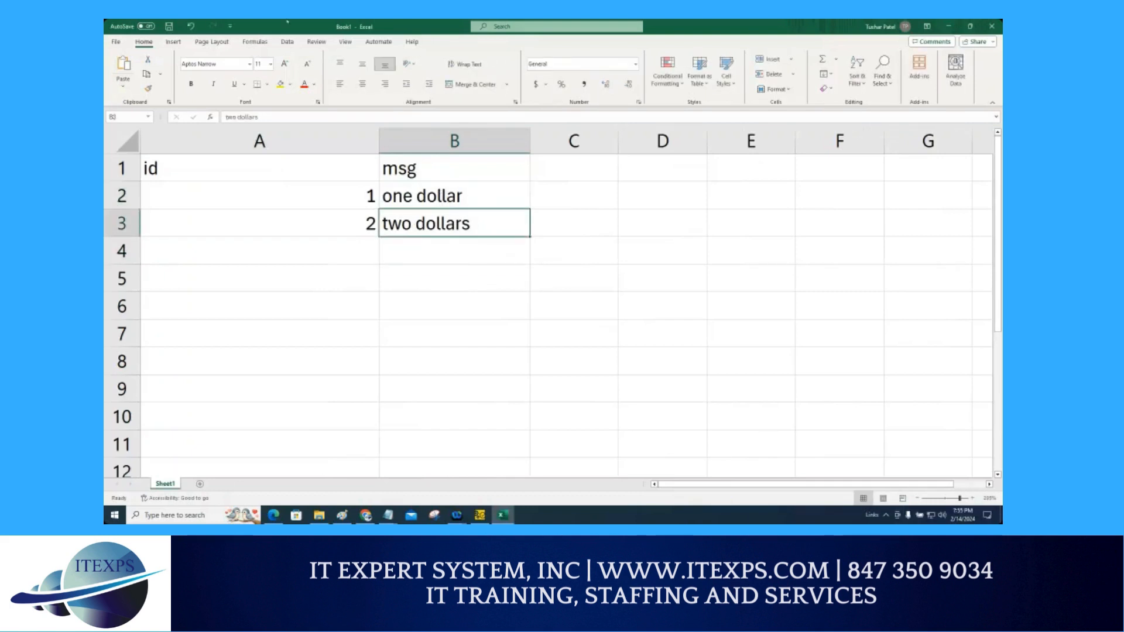
Step: Enter id 3 with the message three dollars in the fourth row
{"action": "left_click", "coordinate": [350, 255]}
{"action": "type", "text": "3"}
{"action": "key", "text": "Tab"}
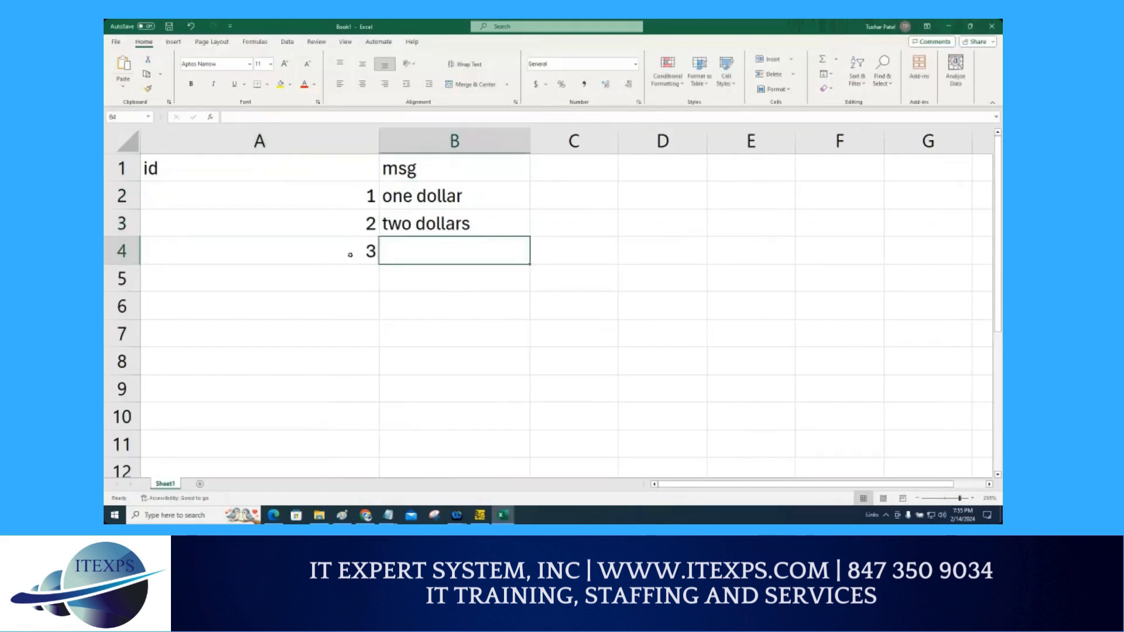
{"action": "type", "text": "three d"}
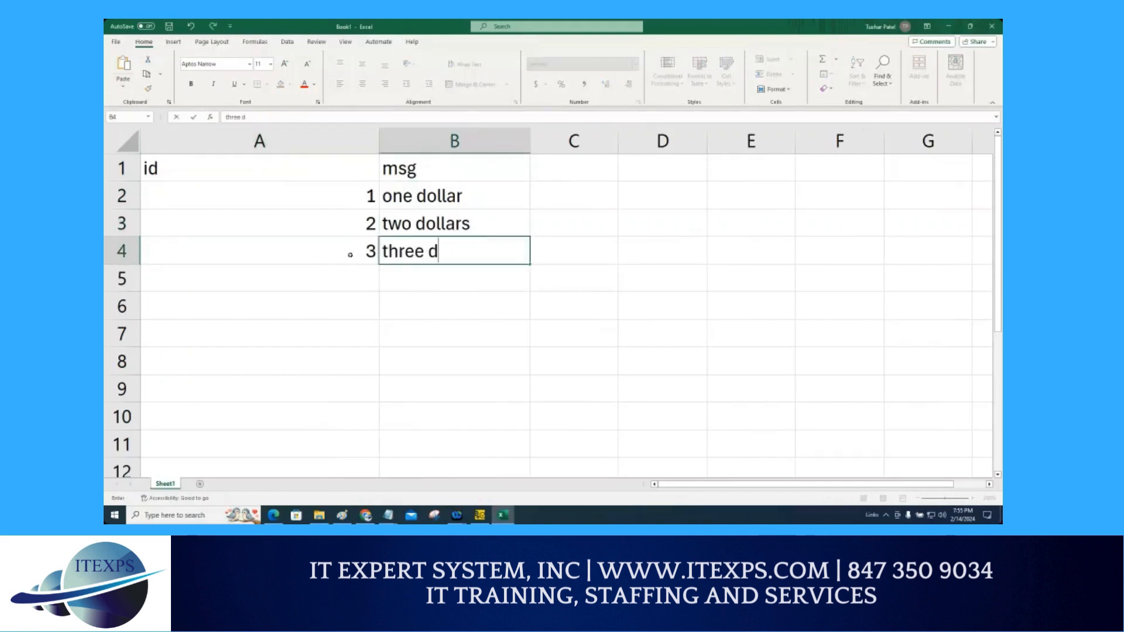
{"action": "type", "text": "ollars"}
{"action": "key", "text": "Return"}
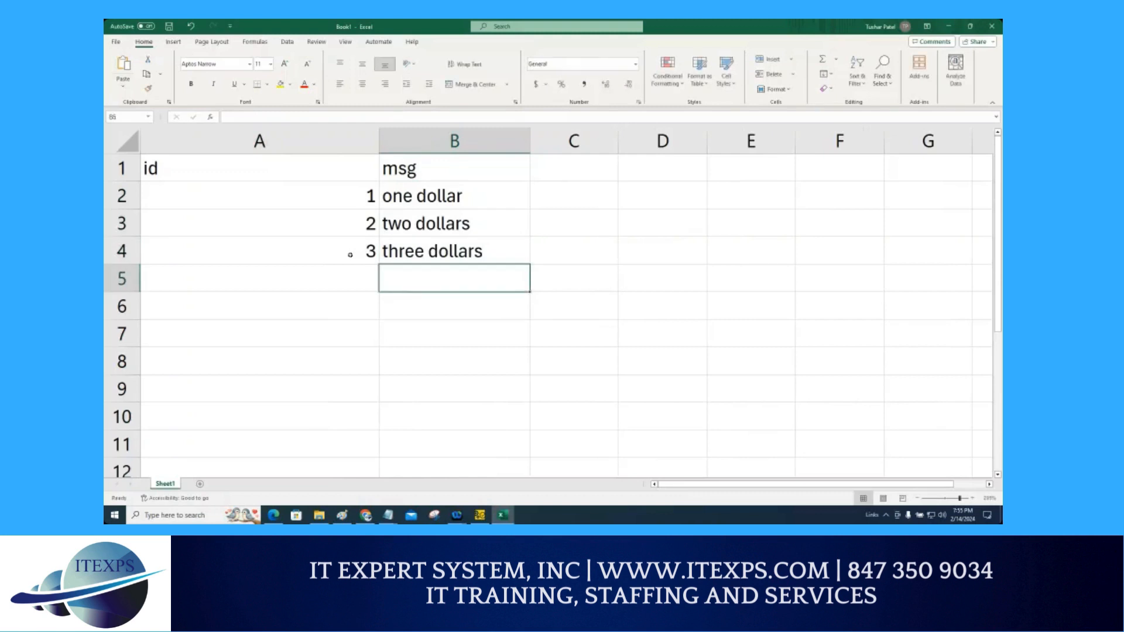
Step: Enter id 4 with the message four dollars in the fifth row
{"action": "type", "text": "4"}
{"action": "key", "text": "Tab"}
{"action": "type", "text": "four dollars"}
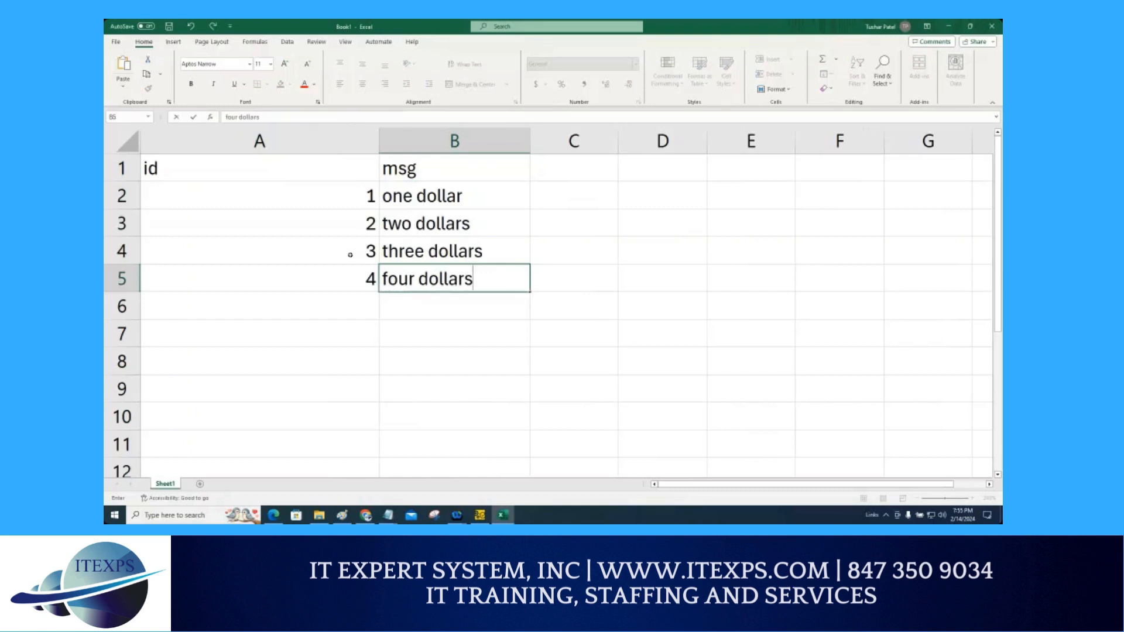
{"action": "key", "text": "Return"}
Step: Enter id 5 with the message five dollars in the sixth row
{"action": "type", "text": "5"}
{"action": "key", "text": "Tab"}
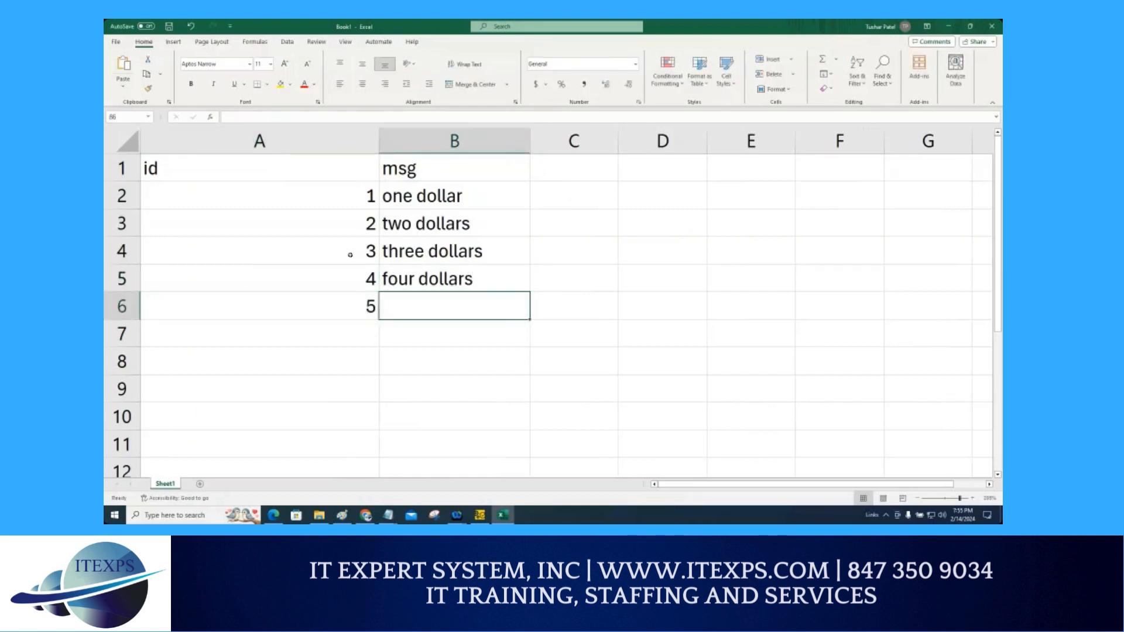
{"action": "type", "text": "fiv"}
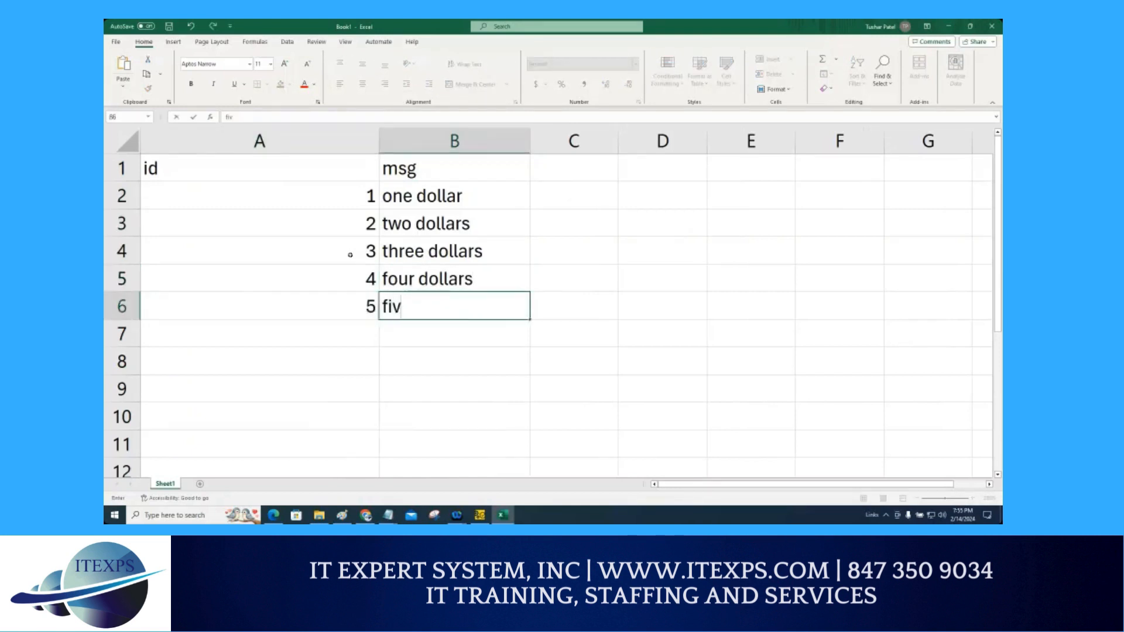
{"action": "type", "text": "e dolla"}
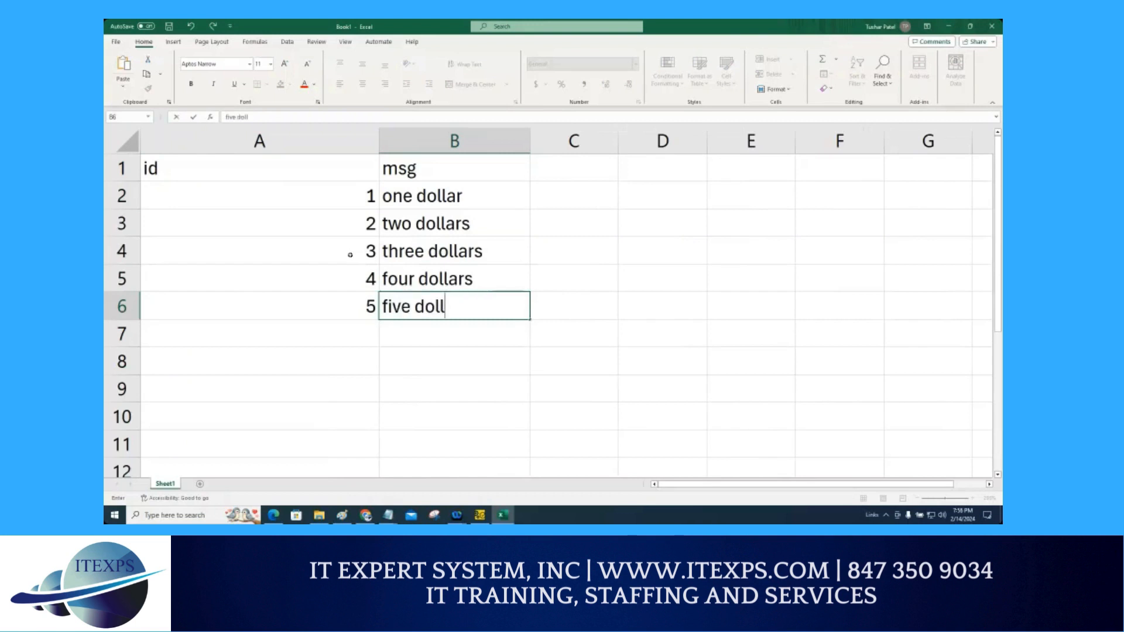
{"action": "type", "text": "rs"}
{"action": "key", "text": "Return"}
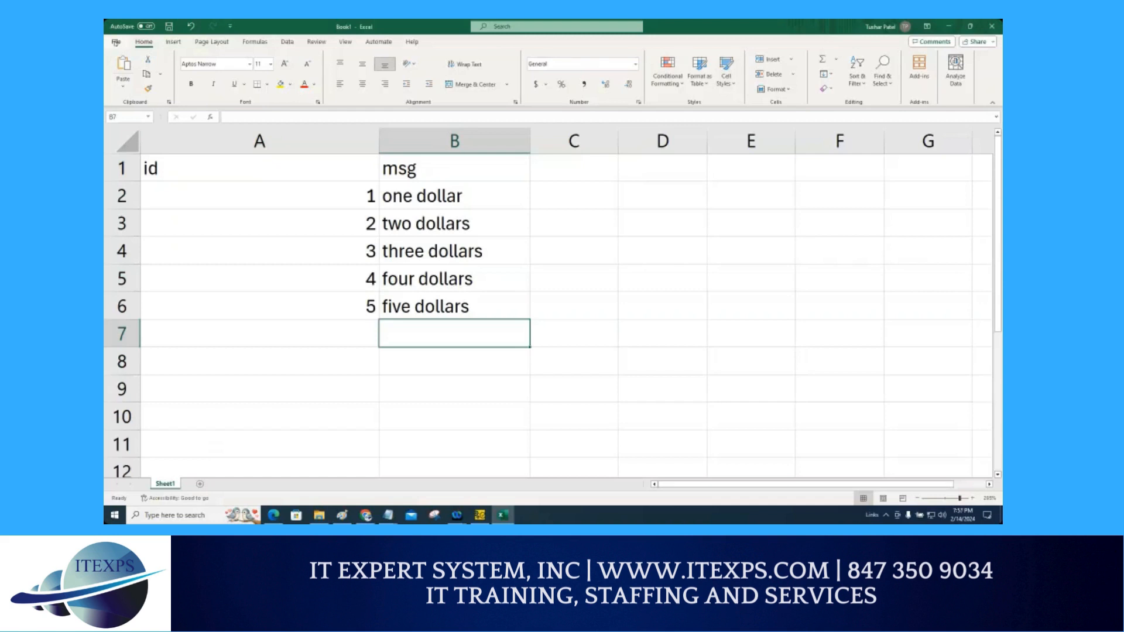
Step: Save the workbook as an Excel workbook named data in the Downloads folder
{"action": "left_click", "coordinate": [115, 43]}
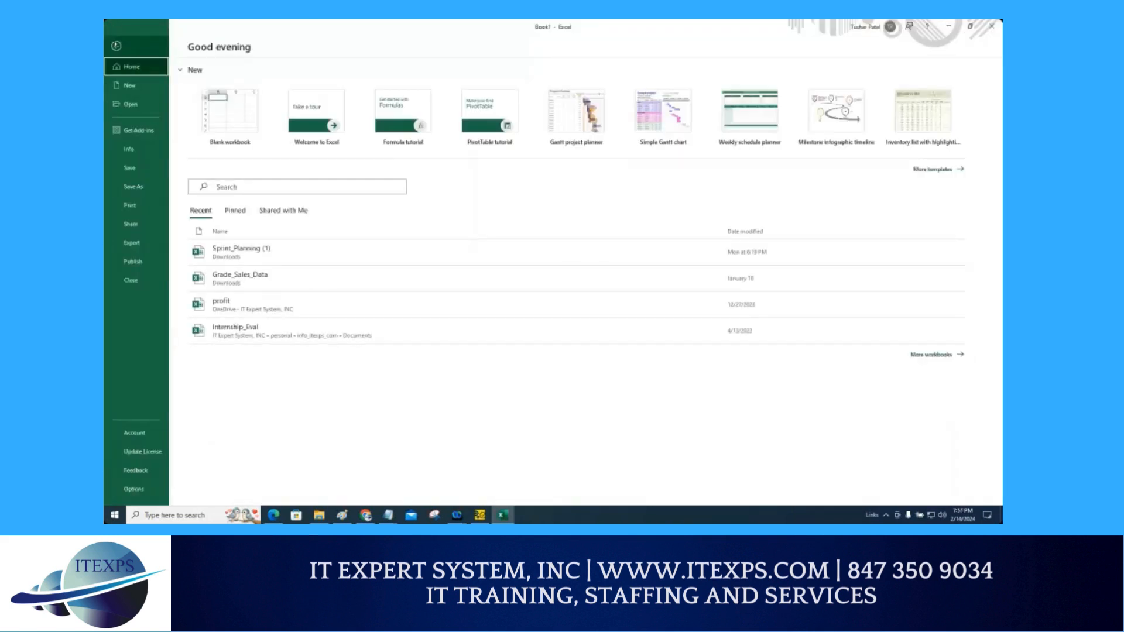
{"action": "left_click", "coordinate": [139, 193]}
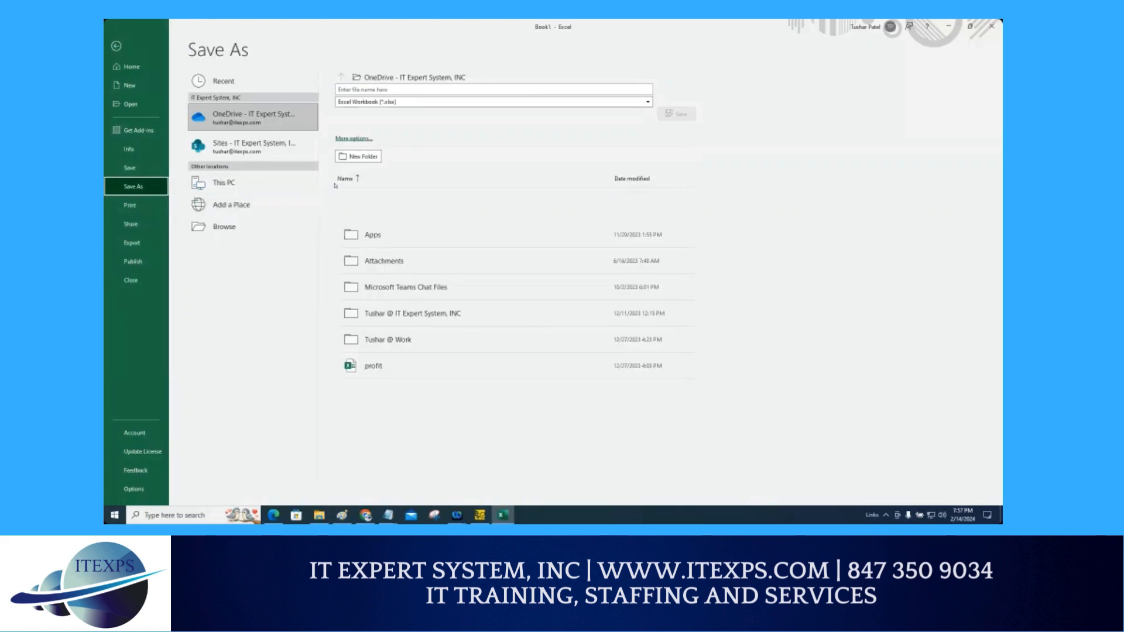
{"action": "left_click", "coordinate": [353, 139]}
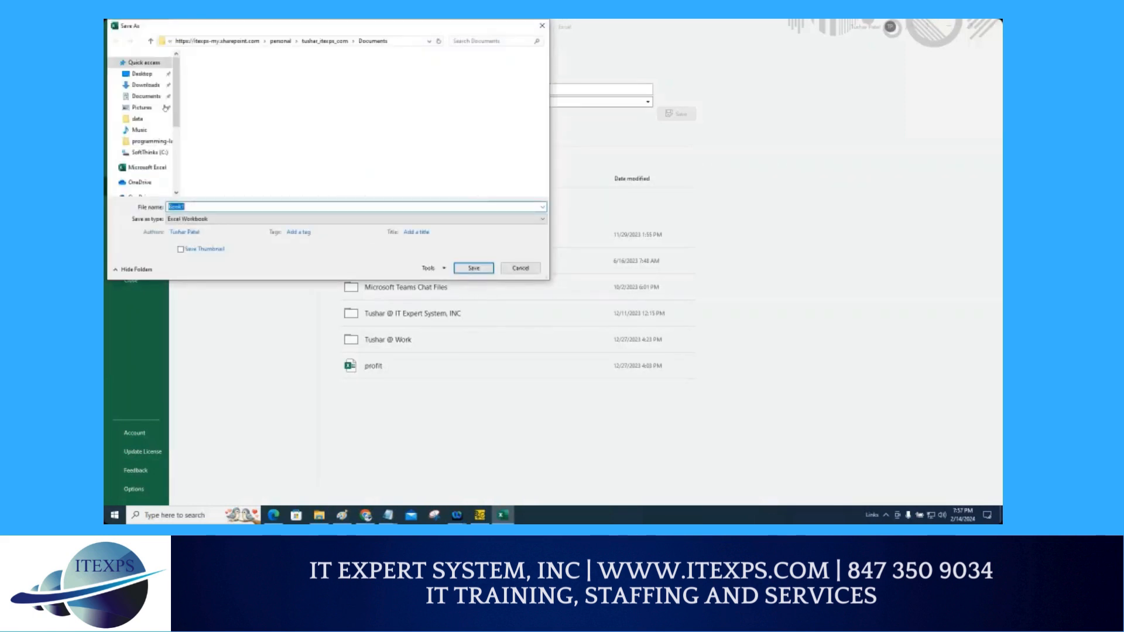
{"action": "left_click", "coordinate": [148, 100]}
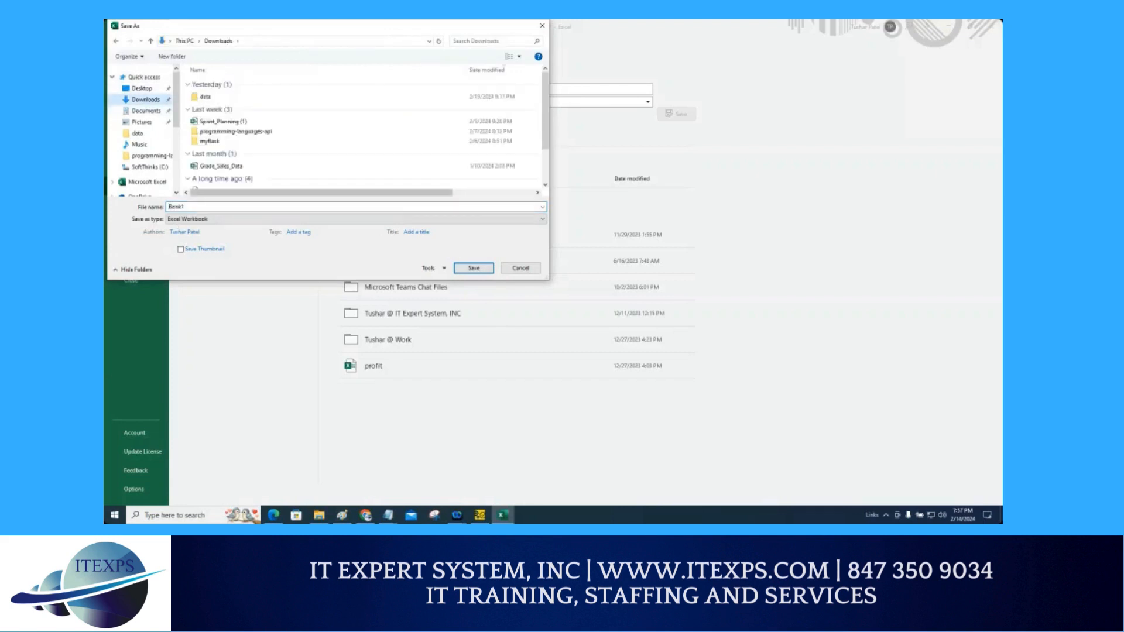
{"action": "double_click", "coordinate": [189, 207]}
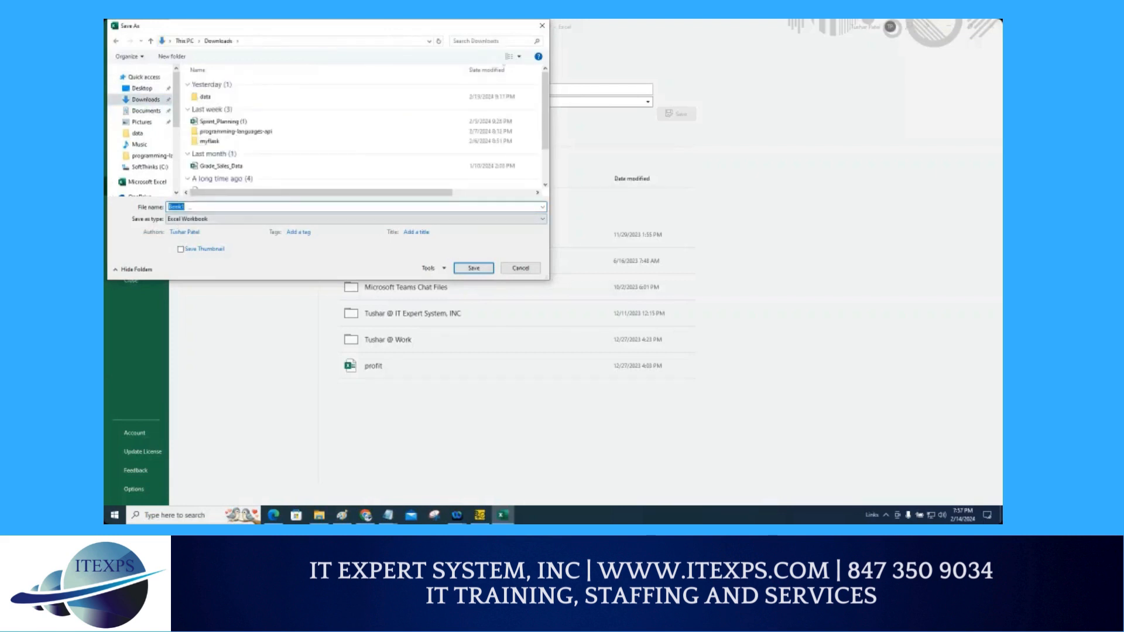
{"action": "type", "text": "data"}
{"action": "key", "text": "Down"}
{"action": "key", "text": "Return"}
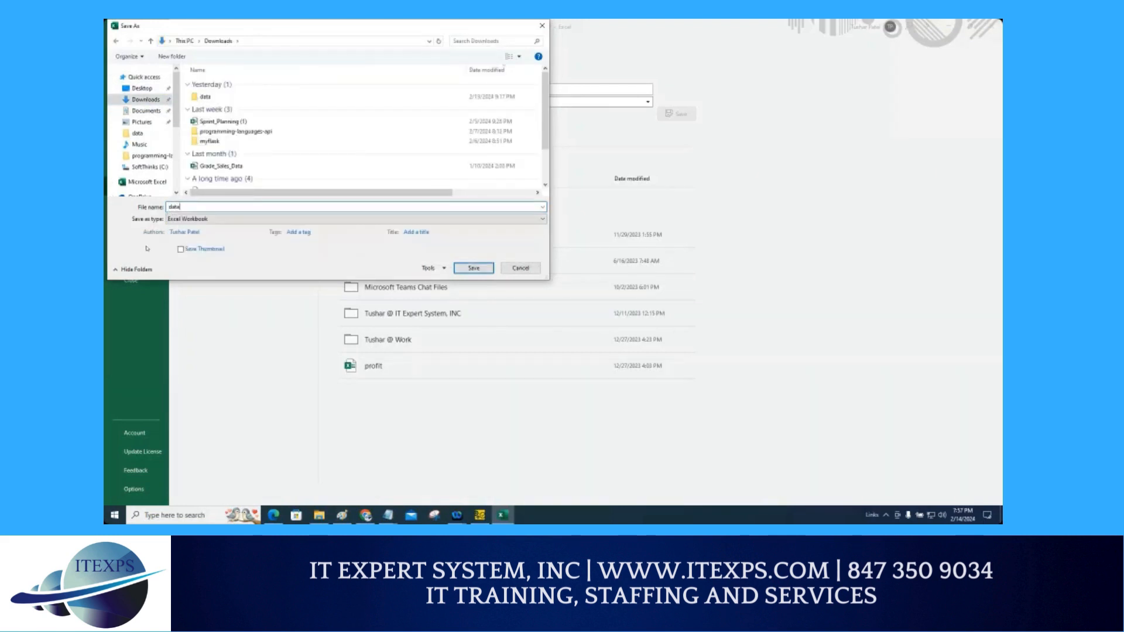
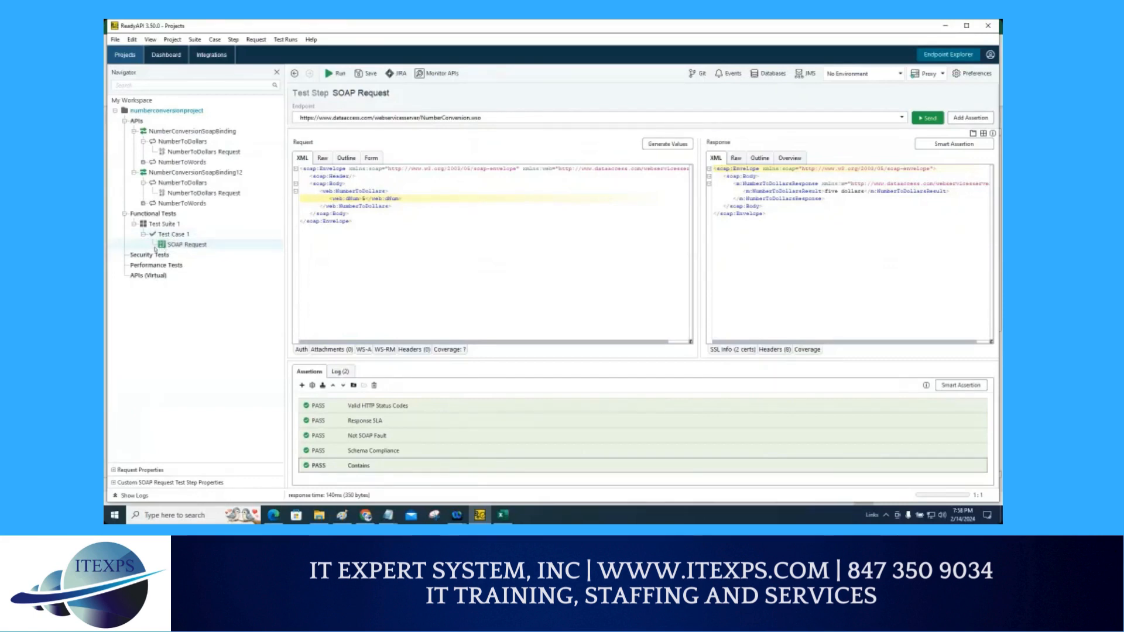
{"action": "mouse_move", "coordinate": [194, 228]}
{"action": "left_mouse_down"}
{"action": "mouse_move", "coordinate": [154, 231]}
{"action": "mouse_move", "coordinate": [179, 241]}
{"action": "left_mouse_up"}
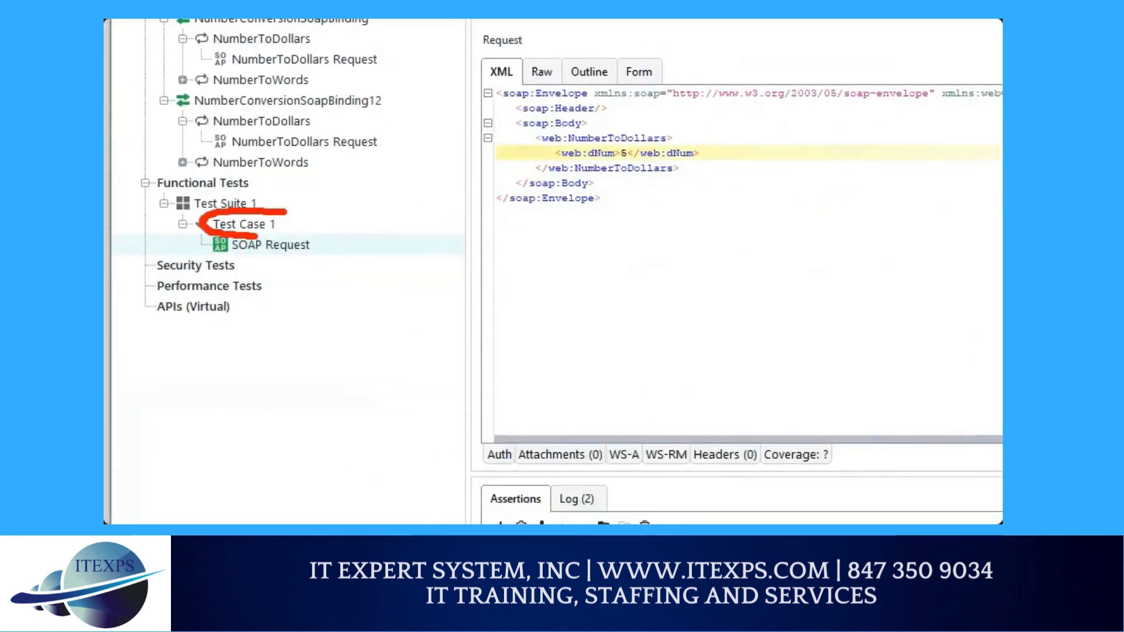
{"action": "mouse_move", "coordinate": [257, 237]}
{"action": "left_mouse_down"}
{"action": "mouse_move", "coordinate": [290, 226]}
{"action": "mouse_move", "coordinate": [272, 224]}
{"action": "left_mouse_up"}
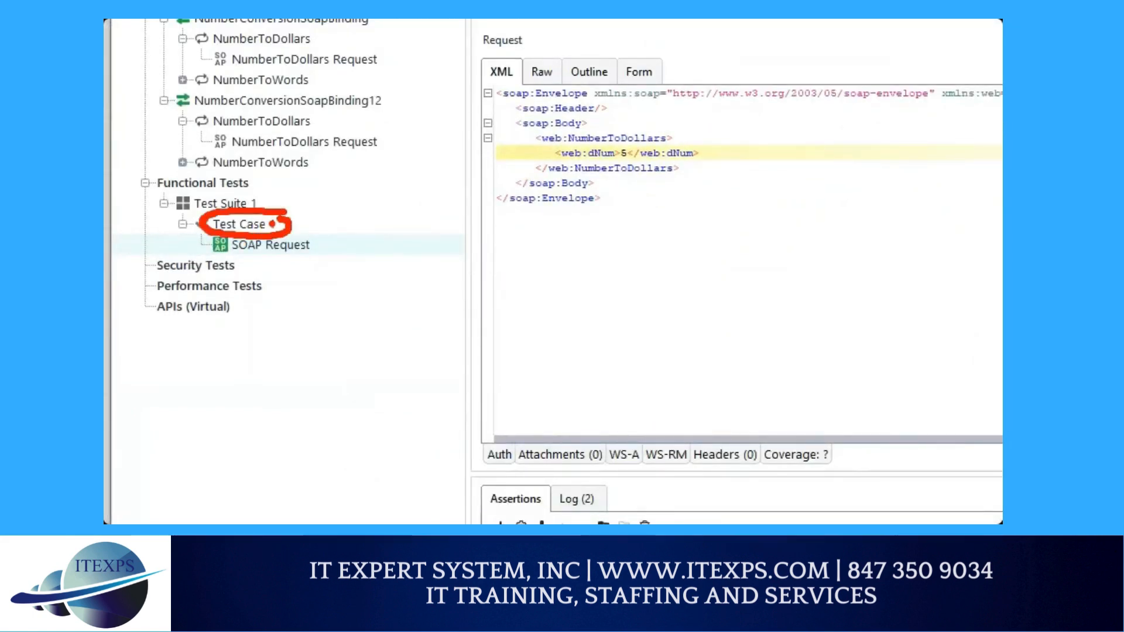
{"action": "right_click", "coordinate": [254, 226]}
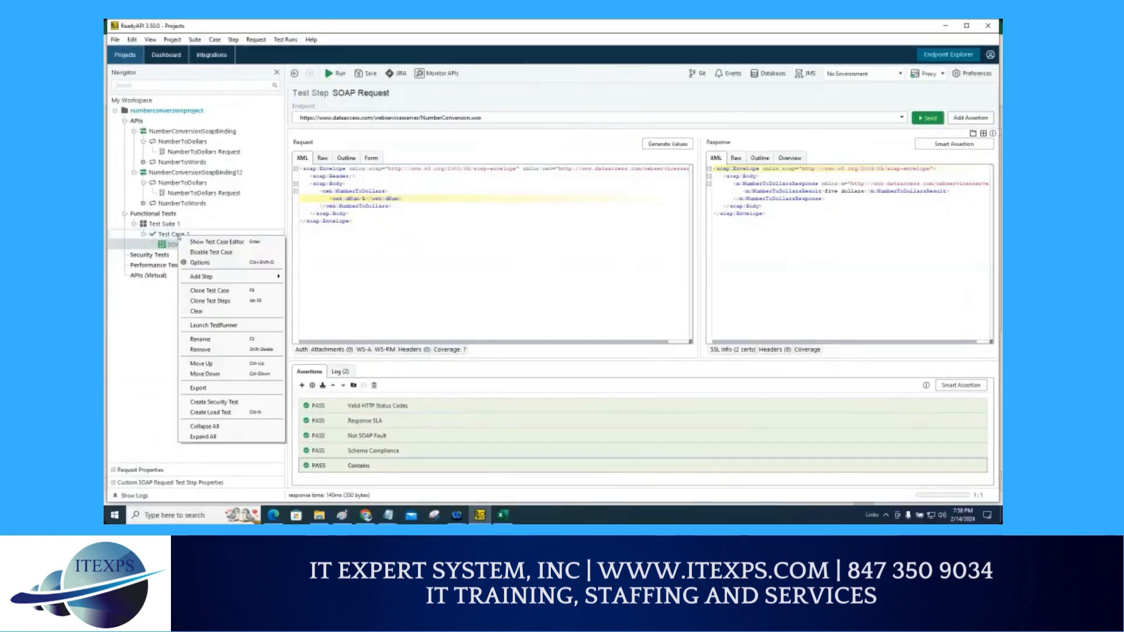
{"action": "mouse_move", "coordinate": [234, 276]}
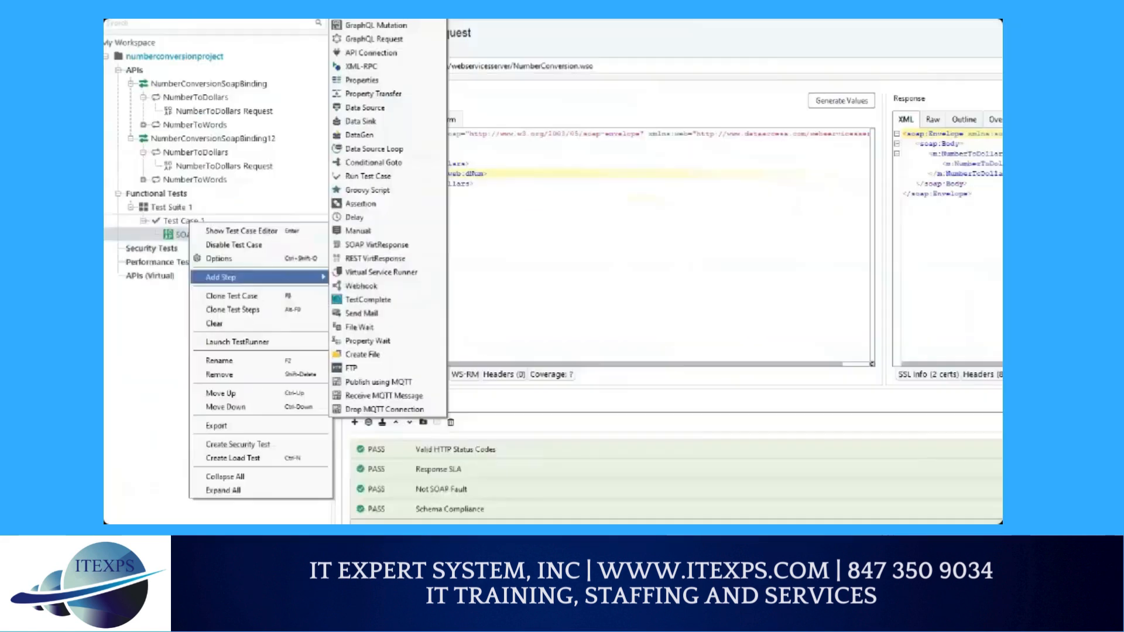
{"action": "mouse_move", "coordinate": [165, 228]}
{"action": "left_mouse_down"}
{"action": "mouse_move", "coordinate": [151, 224]}
{"action": "mouse_move", "coordinate": [211, 286]}
{"action": "mouse_move", "coordinate": [265, 292]}
{"action": "left_mouse_up"}
{"action": "left_click_drag", "start_coordinate": [265, 292], "coordinate": [247, 304]}
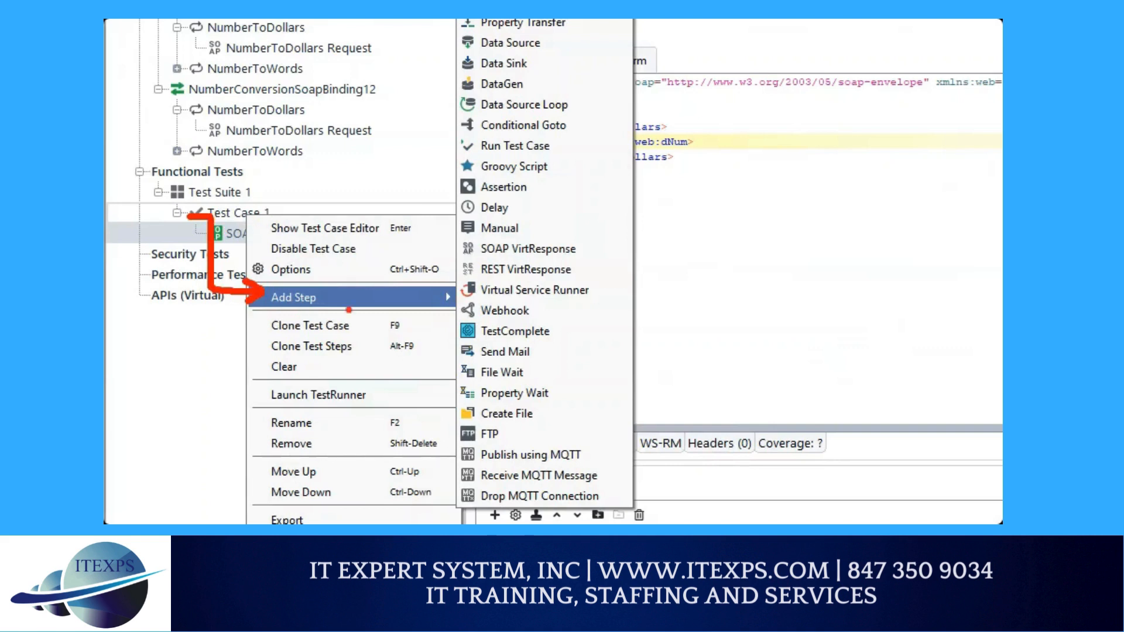
{"action": "mouse_move", "coordinate": [470, 50]}
{"action": "left_mouse_down"}
{"action": "mouse_move", "coordinate": [559, 48]}
{"action": "mouse_move", "coordinate": [466, 35]}
{"action": "mouse_move", "coordinate": [556, 49]}
{"action": "left_mouse_up"}
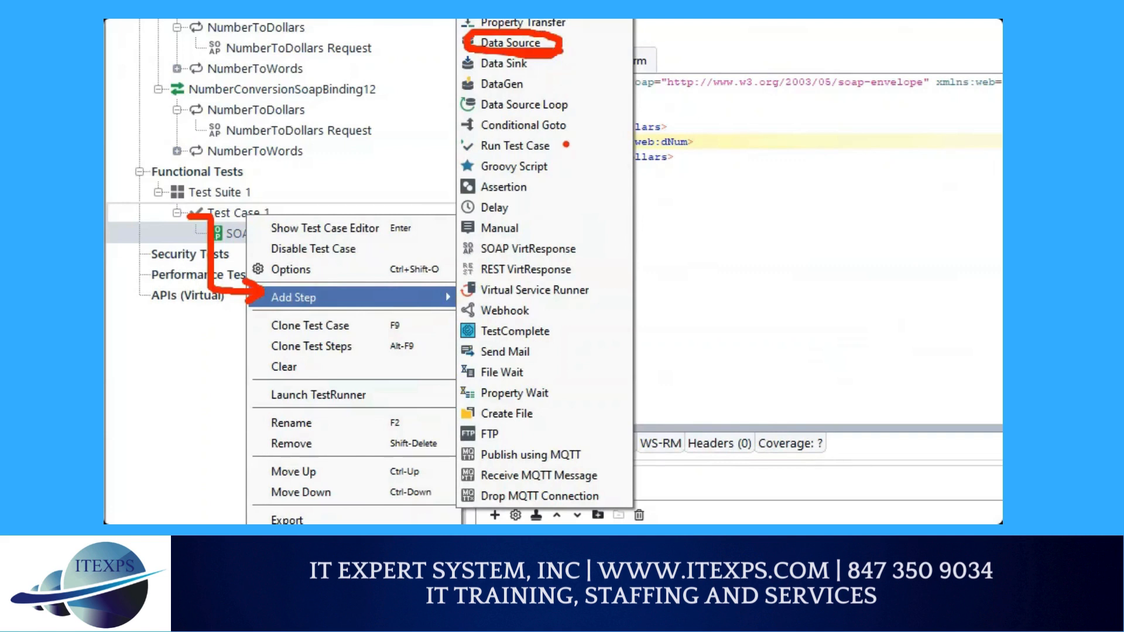
{"action": "mouse_move", "coordinate": [321, 295]}
{"action": "left_mouse_down"}
{"action": "mouse_move", "coordinate": [433, 143]}
{"action": "mouse_move", "coordinate": [448, 21]}
{"action": "mouse_move", "coordinate": [462, 35]}
{"action": "left_mouse_up"}
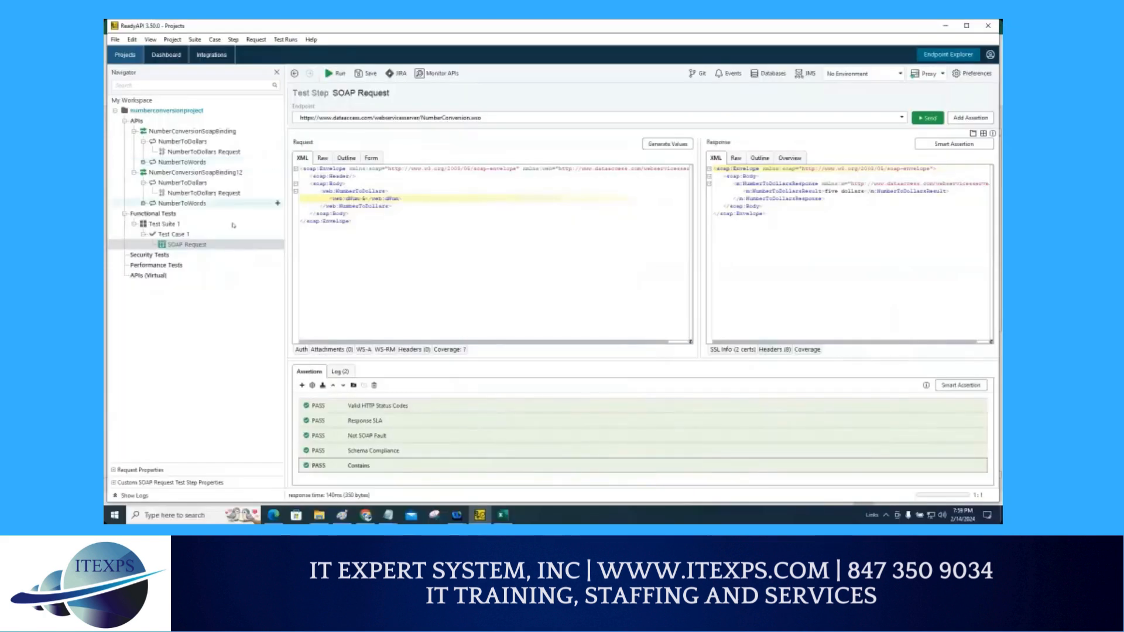
Step: Add a Data Source test step named Data Source to Test Case 1, declining automatic parameter value generation
{"action": "right_click", "coordinate": [262, 213]}
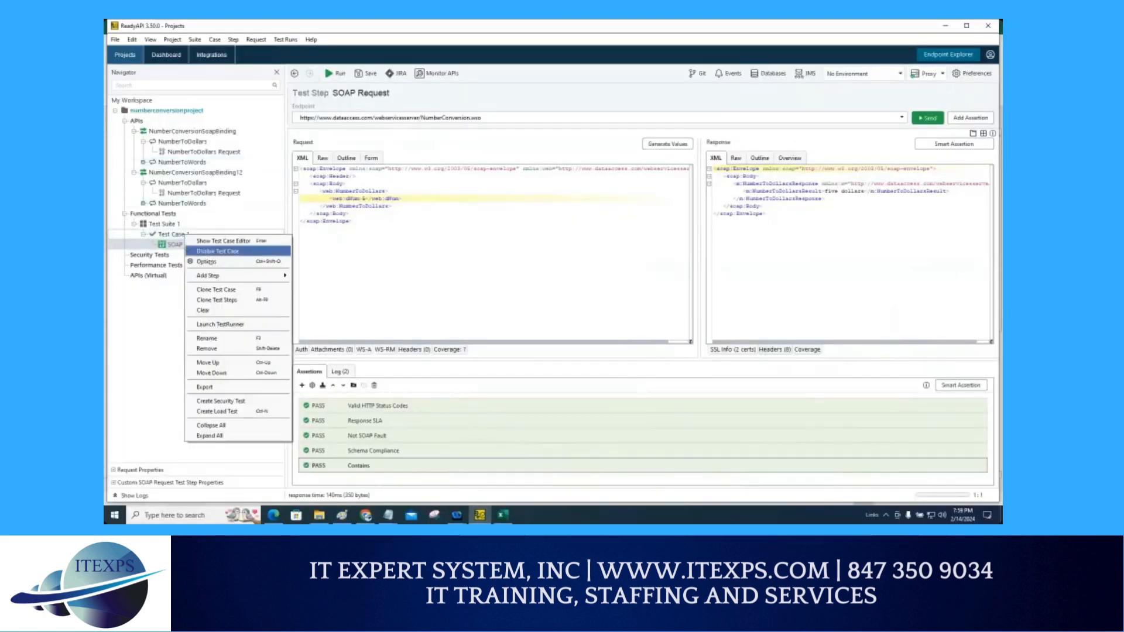
{"action": "mouse_move", "coordinate": [246, 275]}
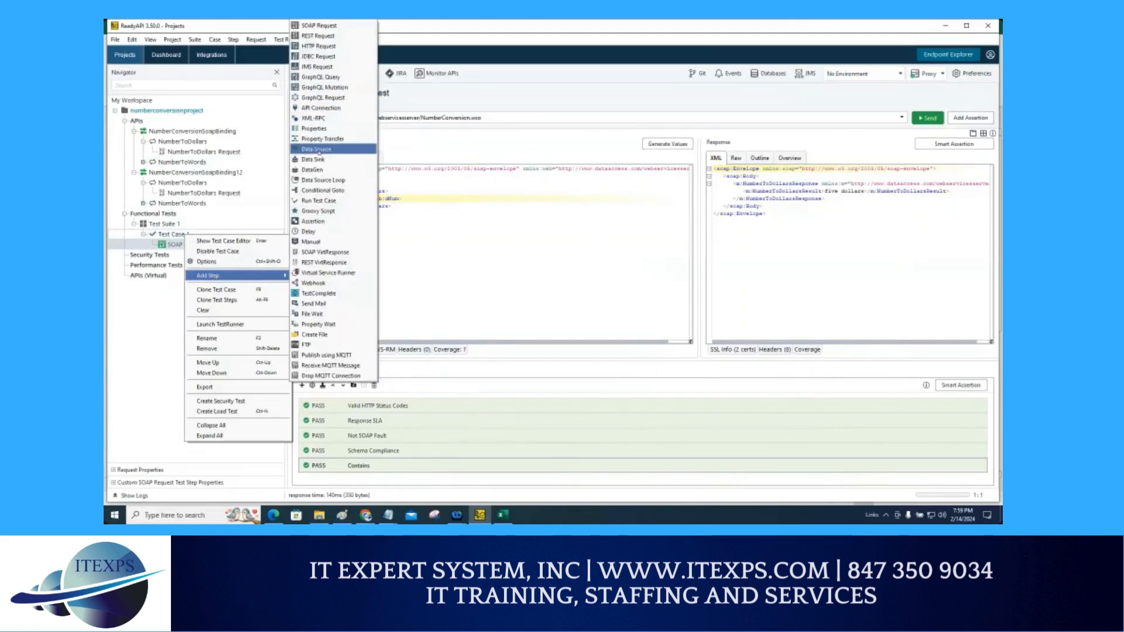
{"action": "left_click", "coordinate": [320, 150]}
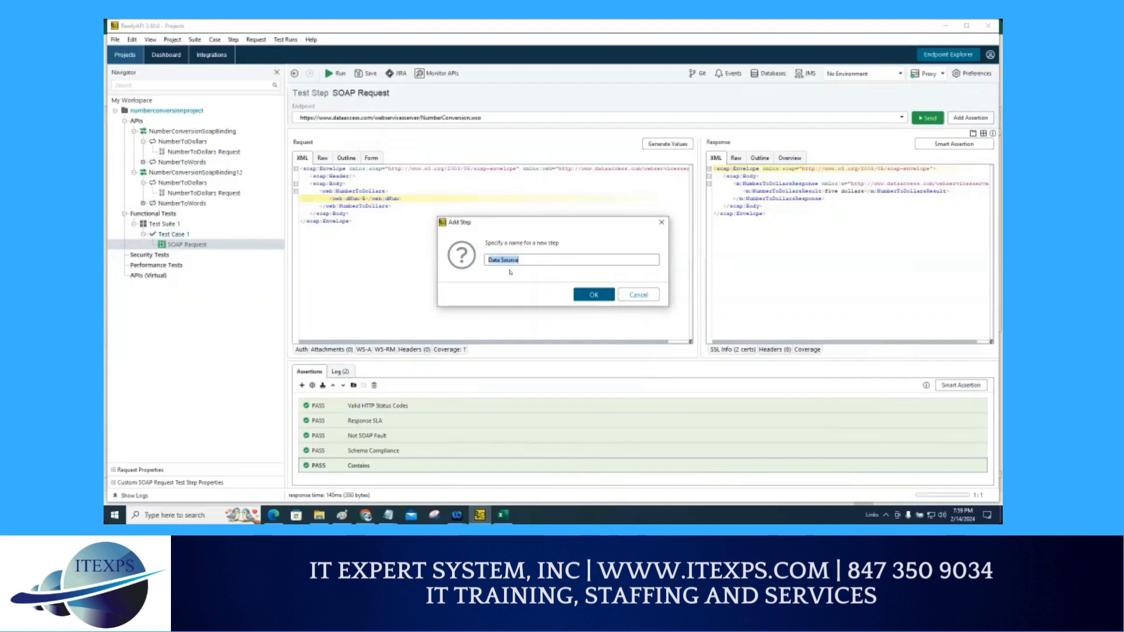
{"action": "left_click", "coordinate": [582, 296]}
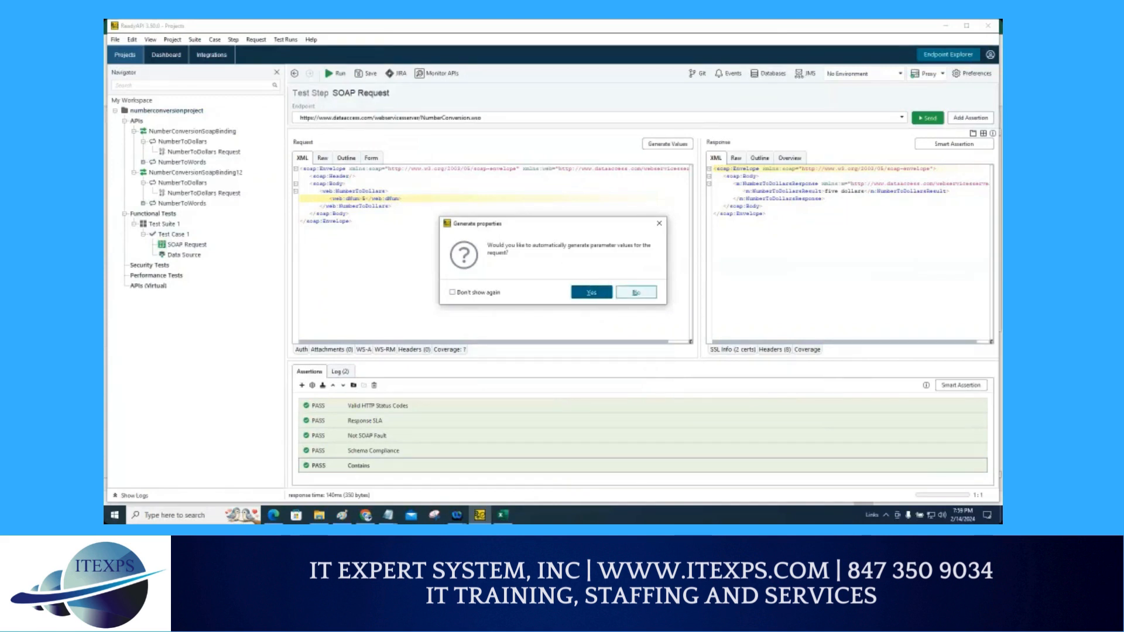
{"action": "left_click", "coordinate": [636, 293]}
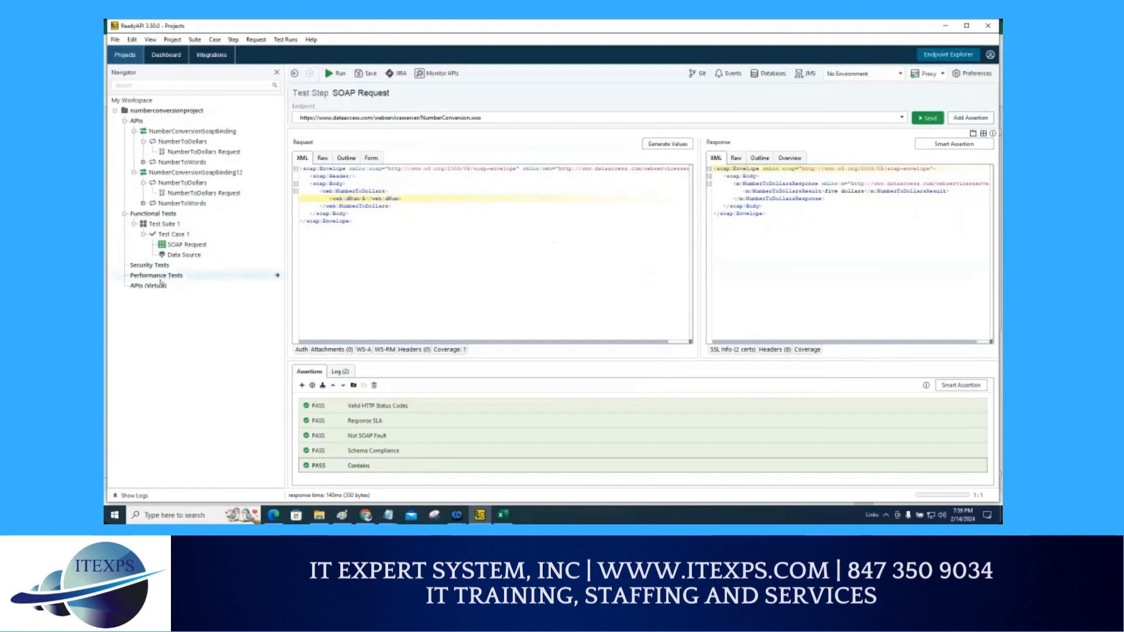
Step: Open the new Data Source step and set its data source type to Excel
{"action": "mouse_move", "coordinate": [163, 256]}
{"action": "left_mouse_down"}
{"action": "mouse_move", "coordinate": [168, 268]}
{"action": "mouse_move", "coordinate": [190, 255]}
{"action": "left_mouse_up"}
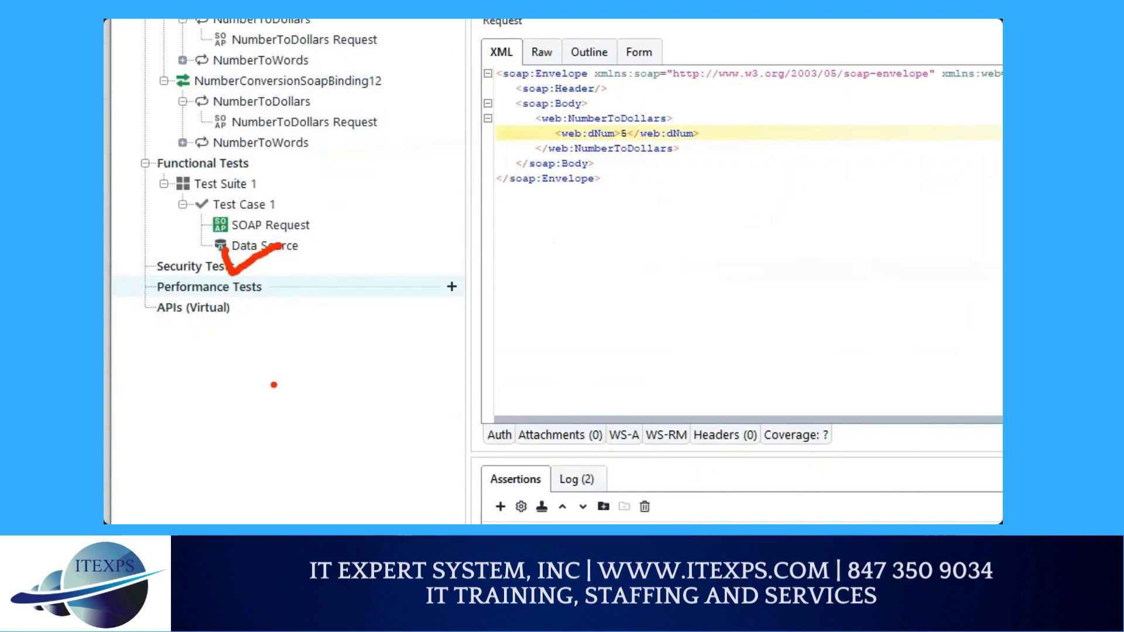
{"action": "left_click", "coordinate": [256, 246]}
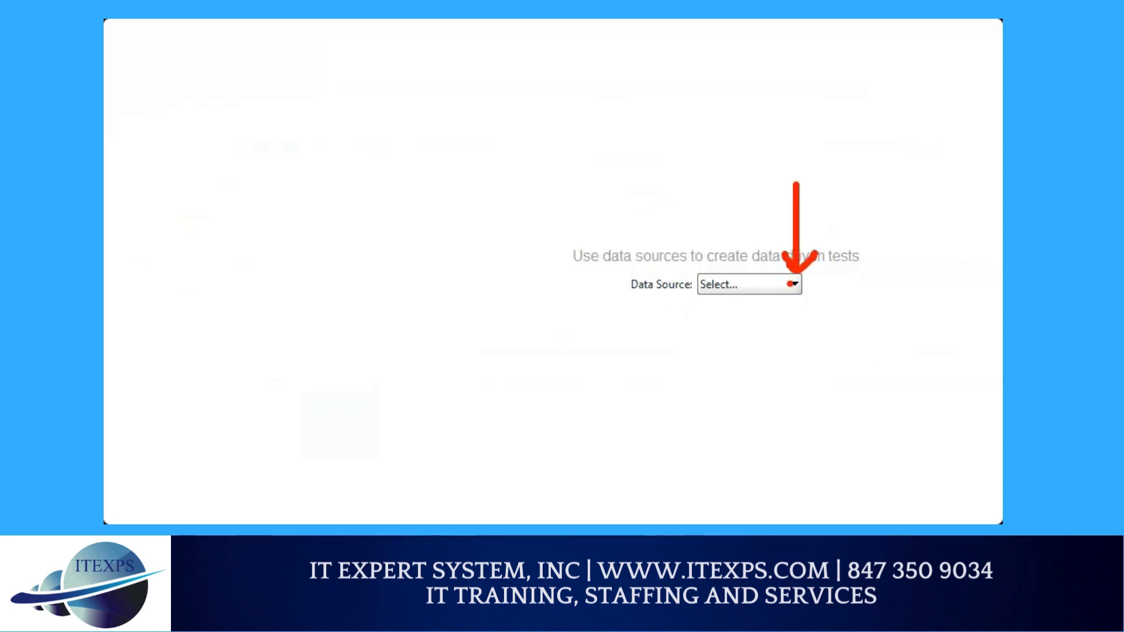
{"action": "left_click", "coordinate": [784, 284]}
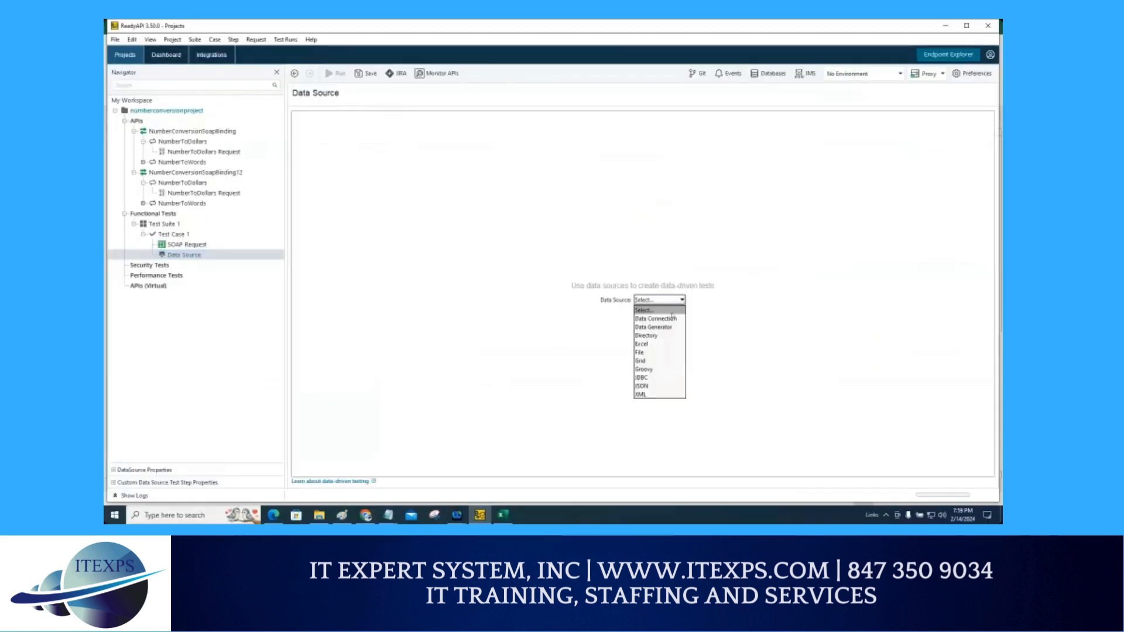
{"action": "left_click", "coordinate": [662, 345]}
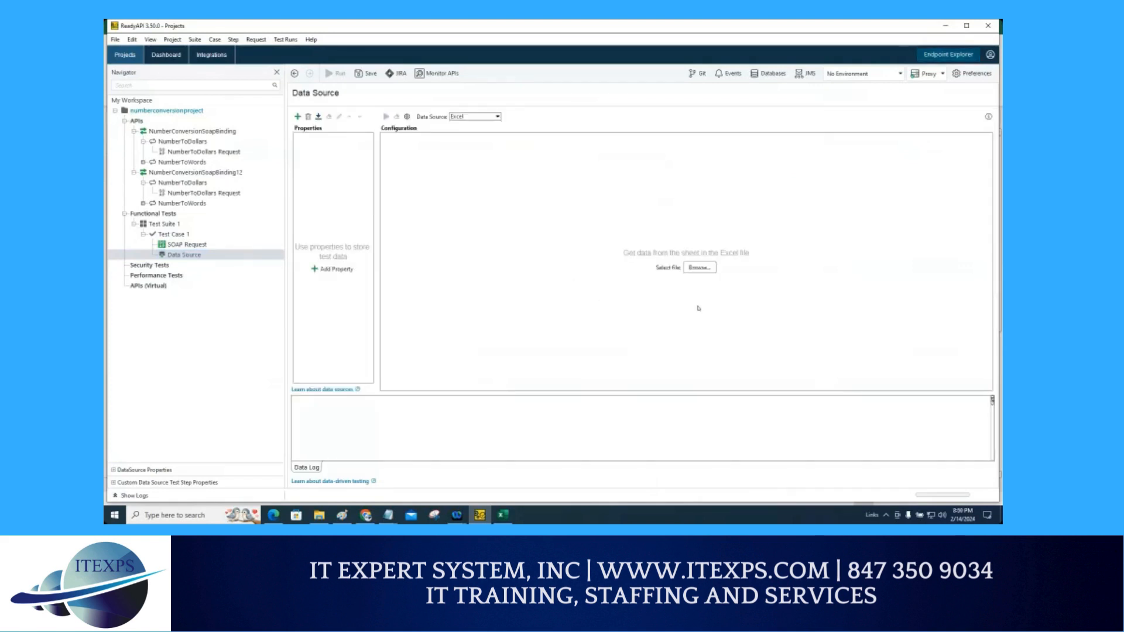
Step: Select C:\data\data.xlsx as the Excel source file and accept importing its properties
{"action": "mouse_move", "coordinate": [697, 205]}
{"action": "left_mouse_down"}
{"action": "mouse_move", "coordinate": [699, 259]}
{"action": "mouse_move", "coordinate": [694, 227]}
{"action": "left_mouse_up"}
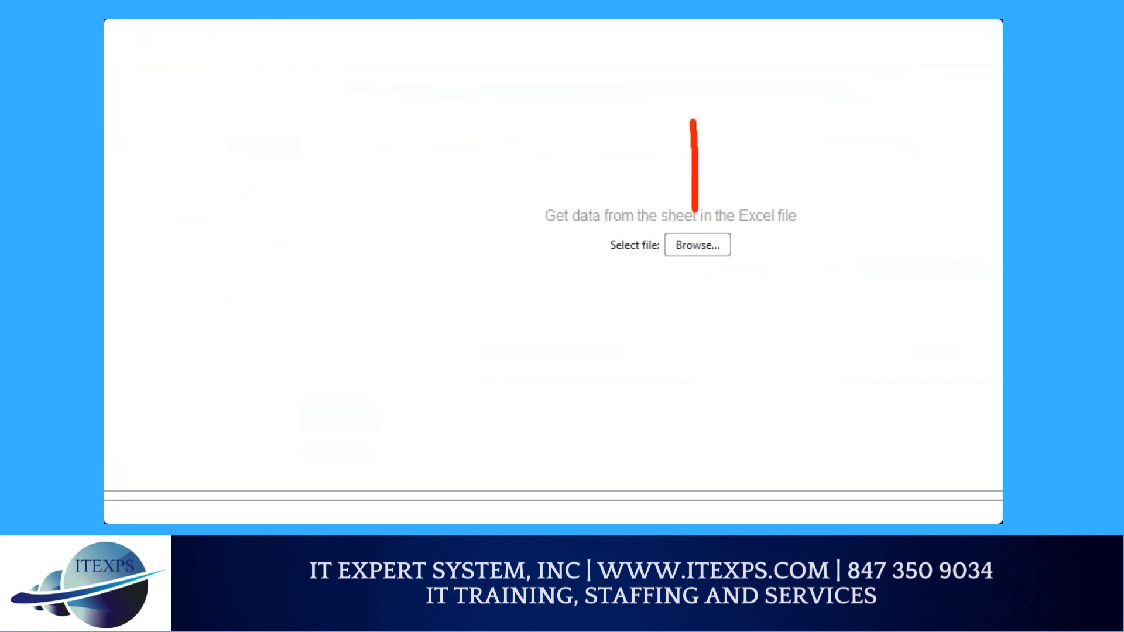
{"action": "left_click_drag", "start_coordinate": [714, 196], "coordinate": [696, 227]}
{"action": "key", "text": "Escape"}
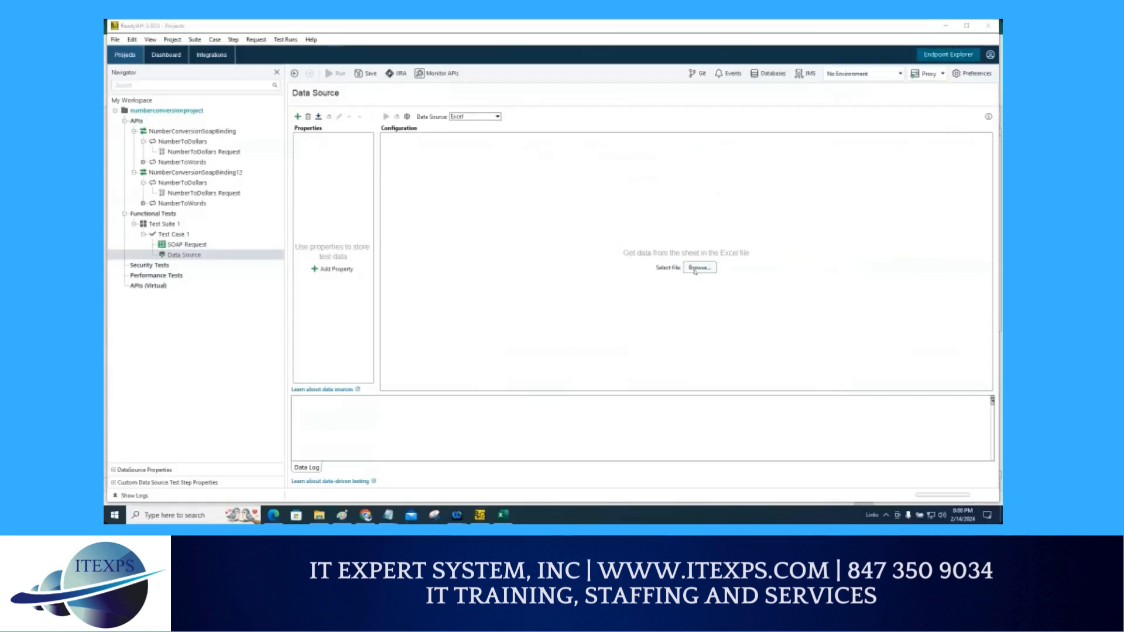
{"action": "left_click", "coordinate": [698, 267]}
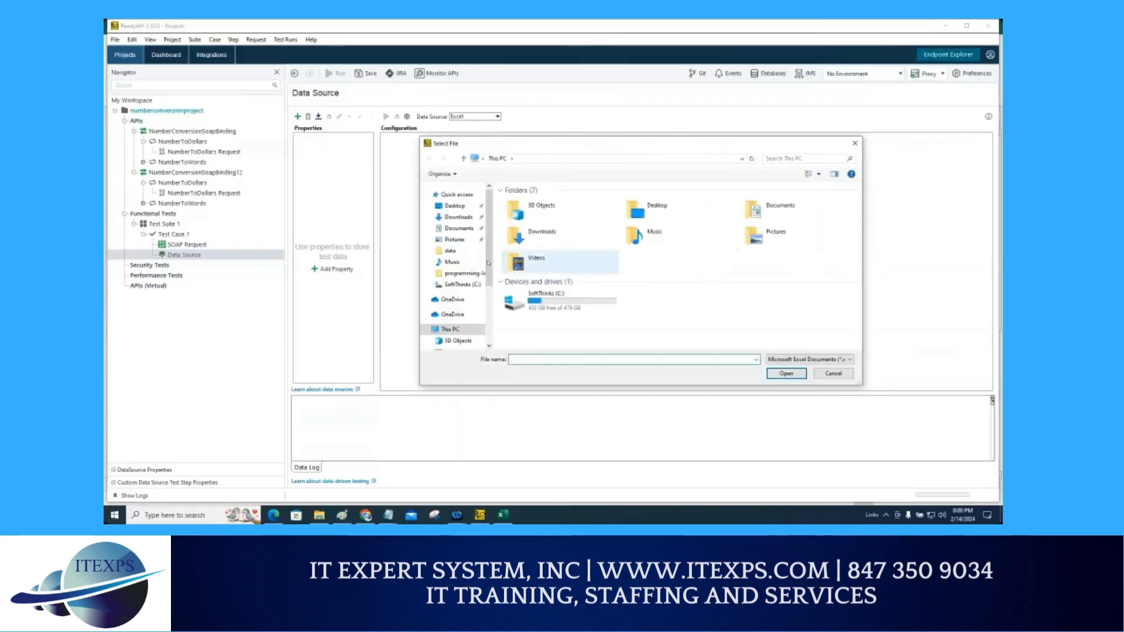
{"action": "left_click", "coordinate": [451, 253]}
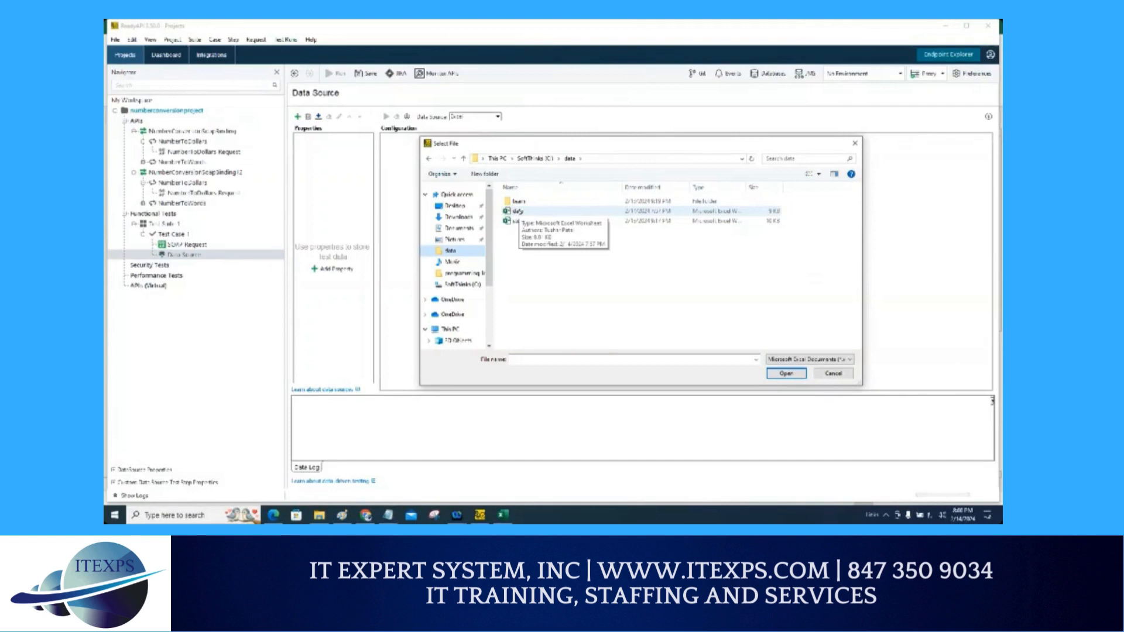
{"action": "double_click", "coordinate": [517, 211]}
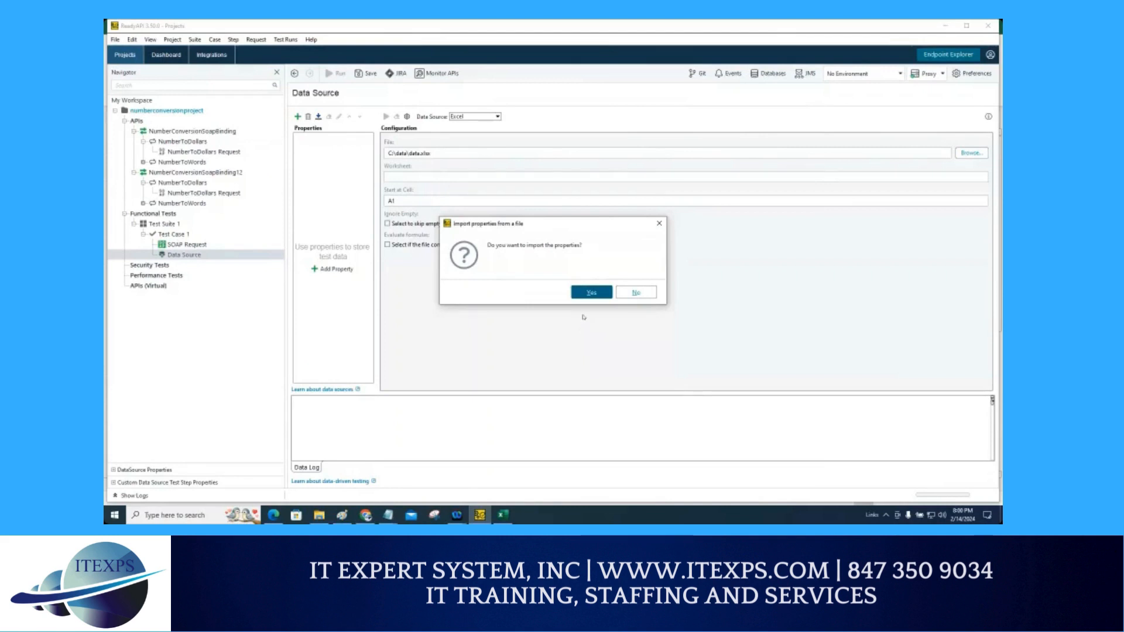
{"action": "left_click", "coordinate": [584, 298]}
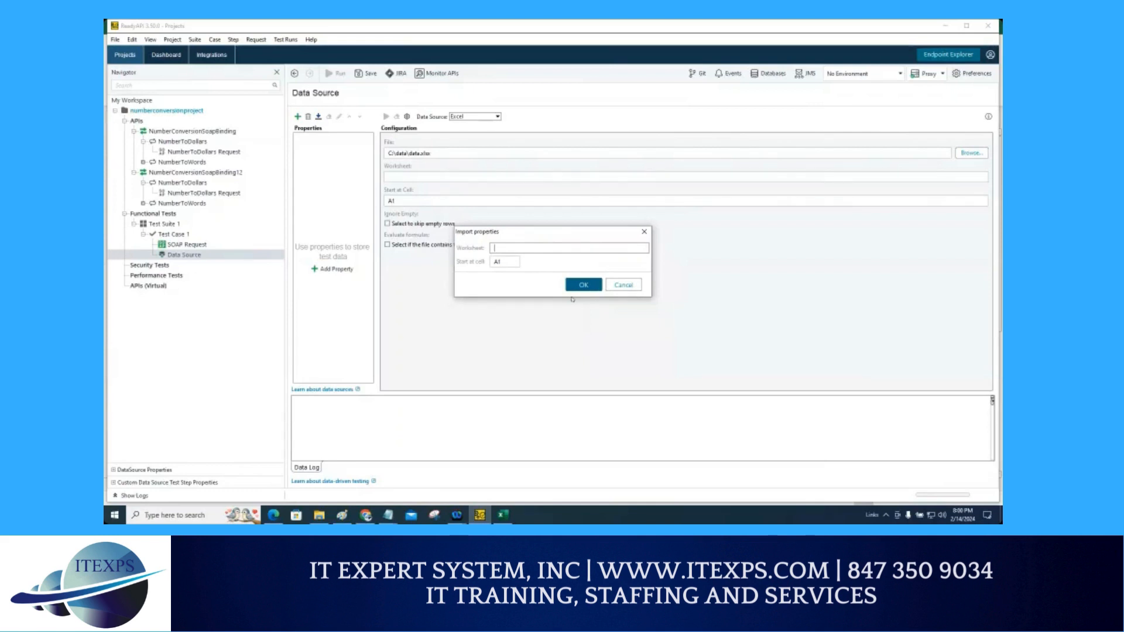
Step: Import the properties from worksheet Sheet1 starting at cell A1
{"action": "type", "text": "Sheet1"}
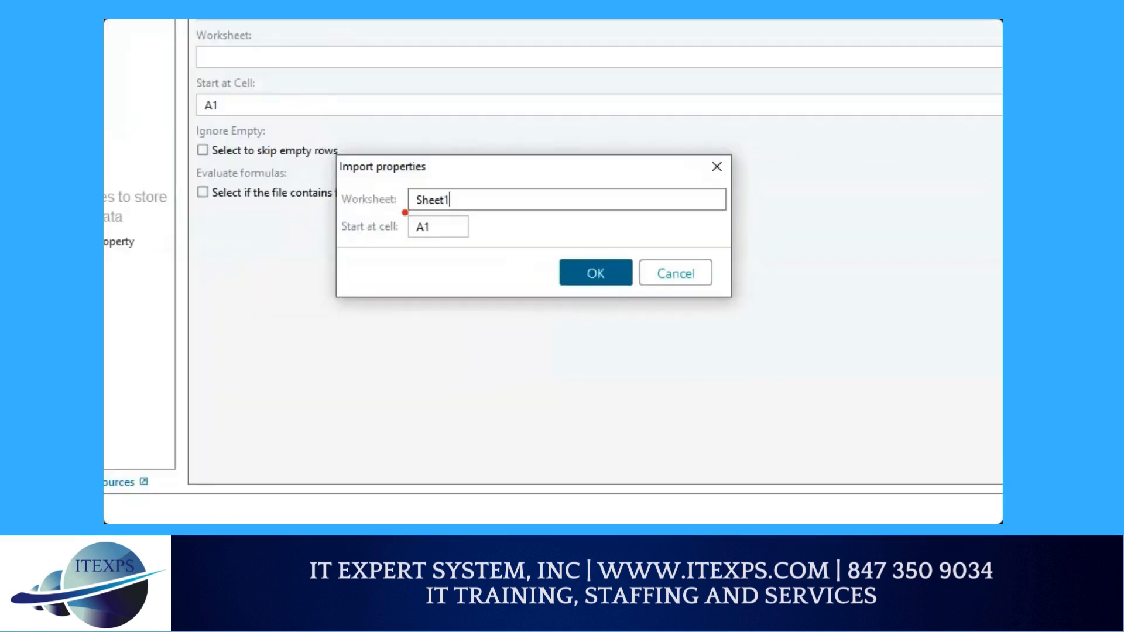
{"action": "left_click_drag", "start_coordinate": [405, 213], "coordinate": [464, 212]}
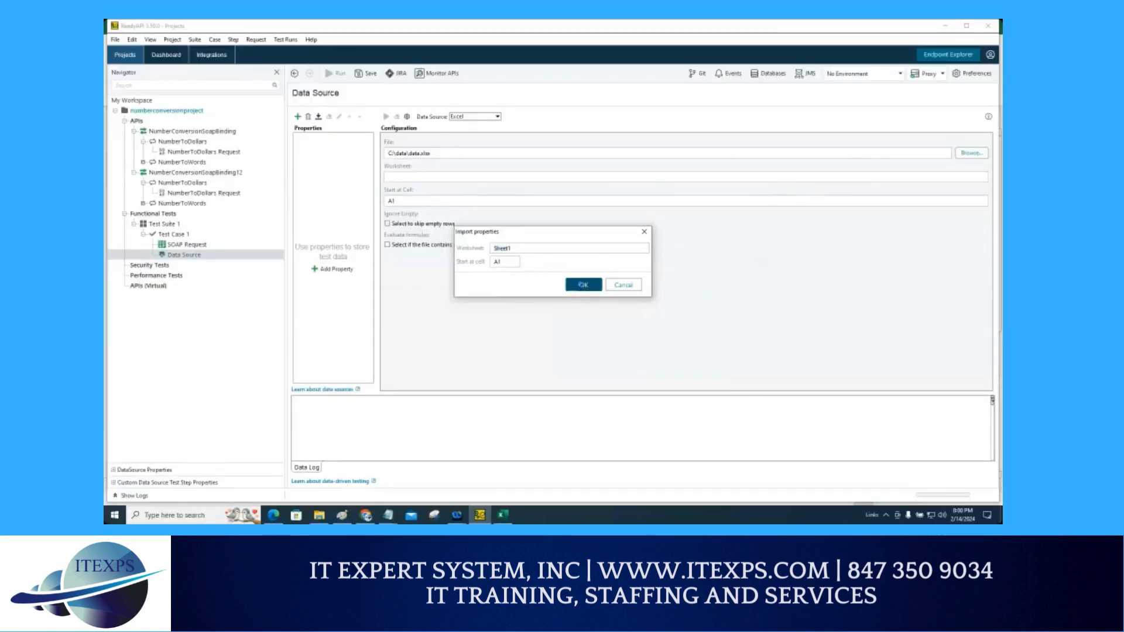
{"action": "left_click", "coordinate": [582, 285]}
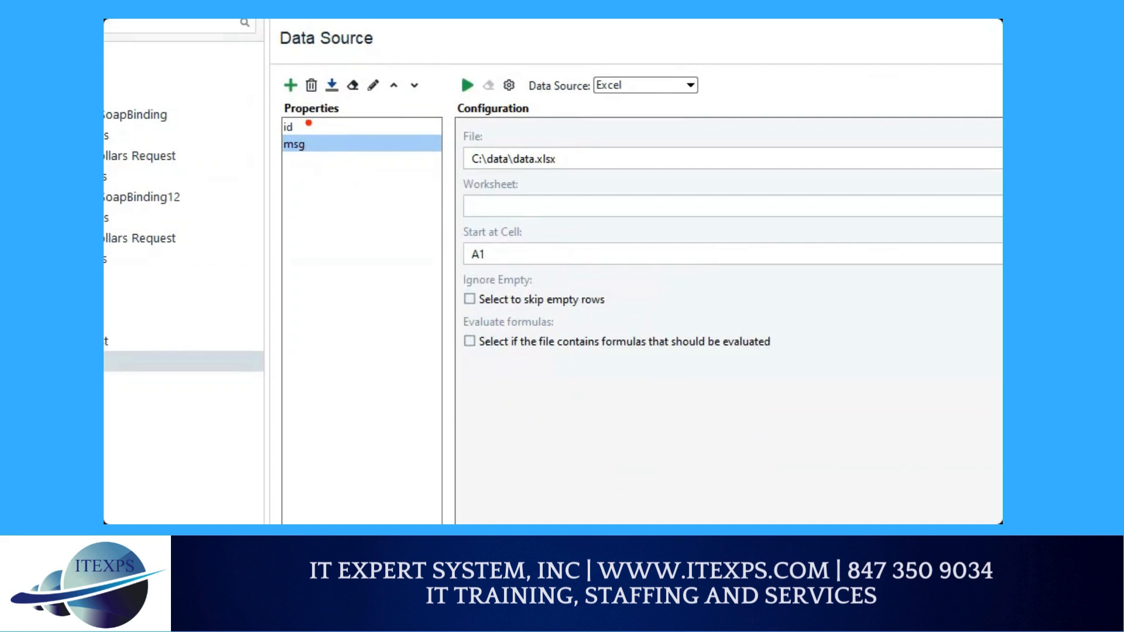
Step: Compare the imported id and msg properties with the columns of the Excel sheet
{"action": "left_click_drag", "start_coordinate": [308, 123], "coordinate": [338, 115]}
{"action": "left_click_drag", "start_coordinate": [312, 150], "coordinate": [347, 145]}
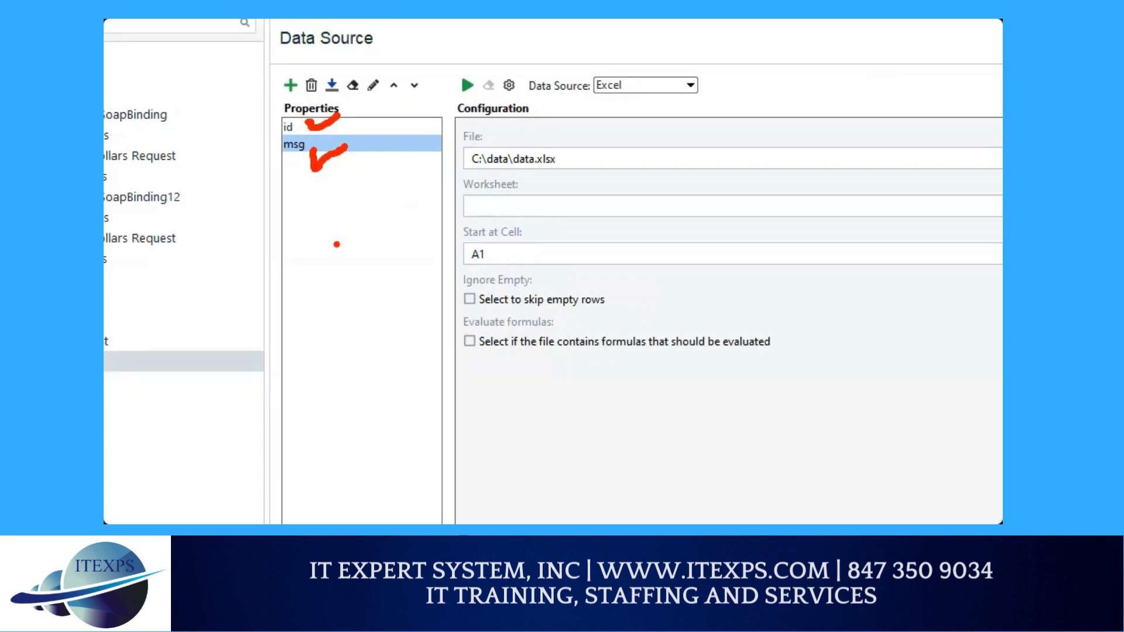
{"action": "left_click_drag", "start_coordinate": [440, 173], "coordinate": [590, 173]}
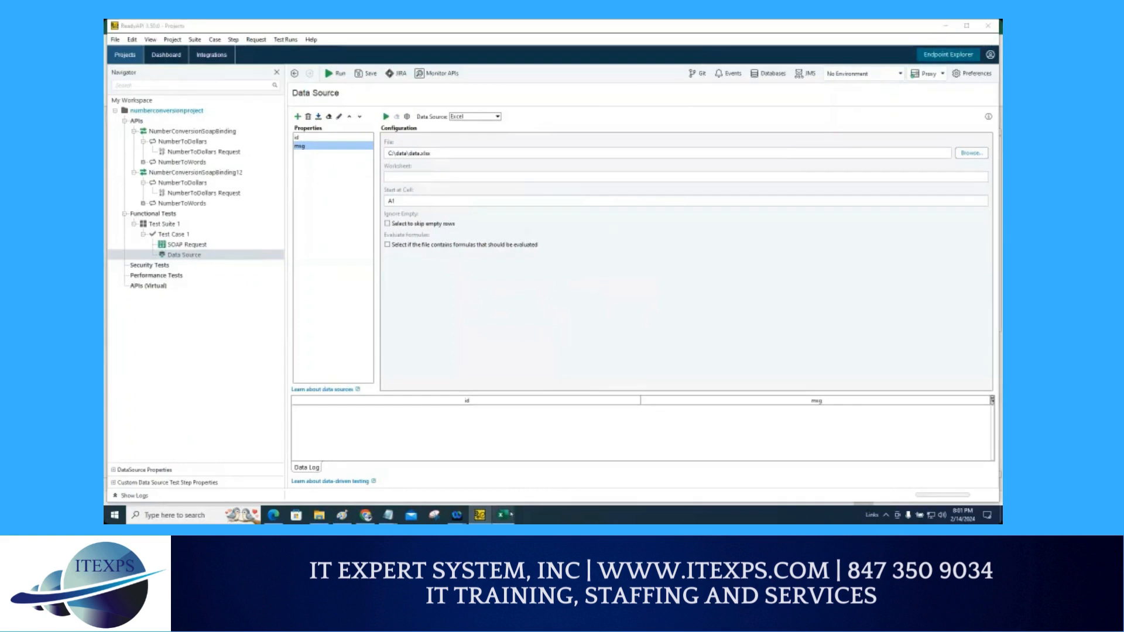
{"action": "left_click", "coordinate": [503, 514]}
{"action": "left_click_drag", "start_coordinate": [216, 173], "coordinate": [391, 176]}
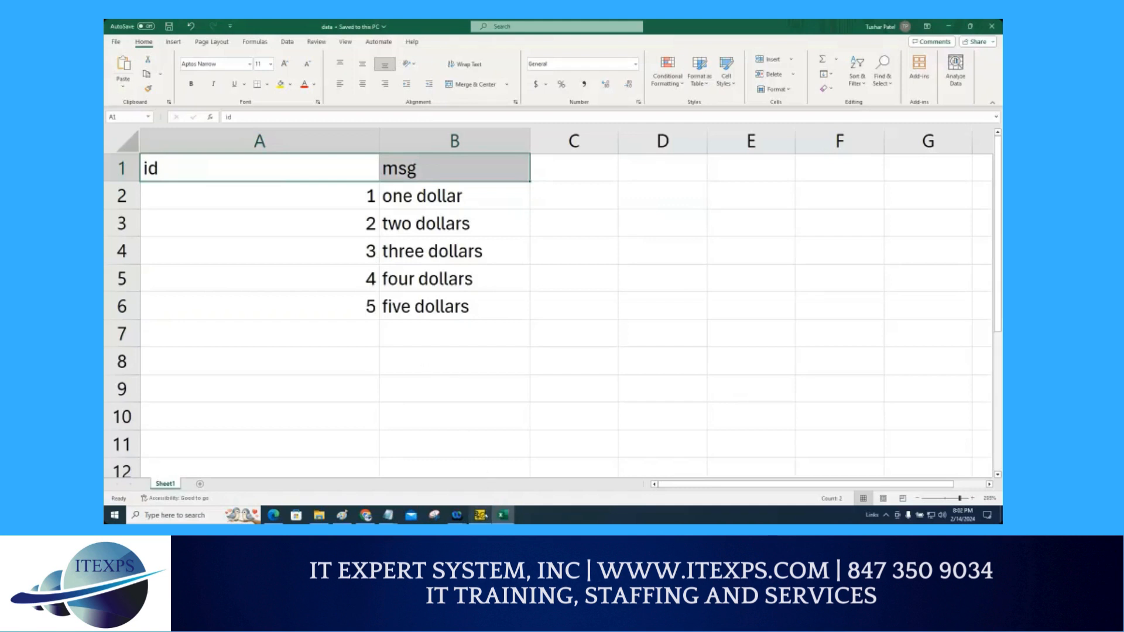
{"action": "left_click", "coordinate": [480, 517]}
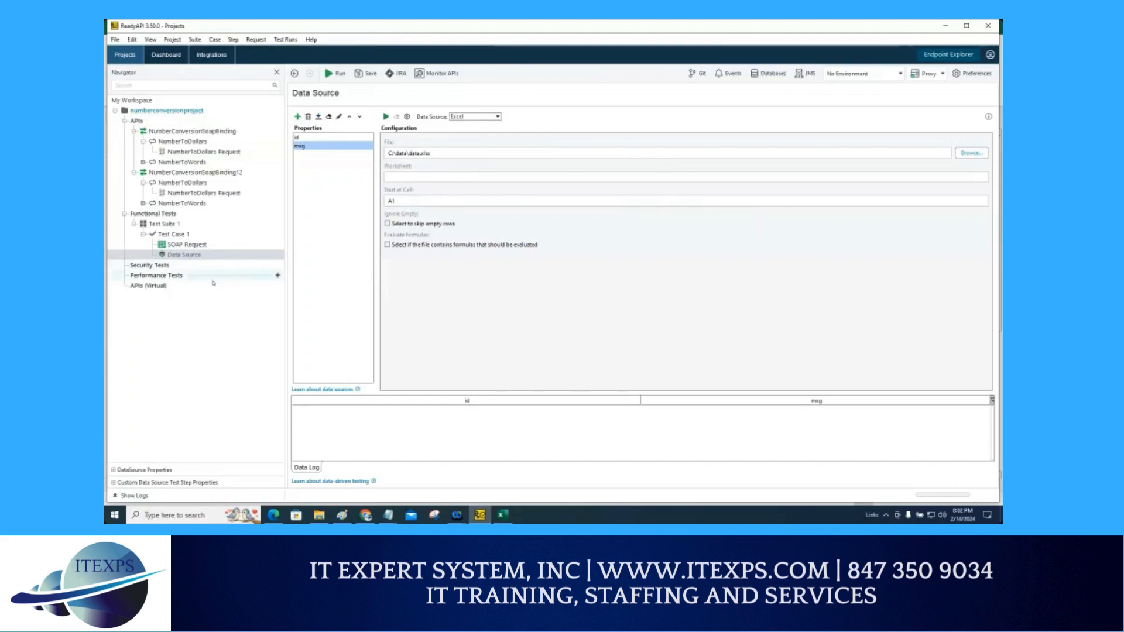
Step: Open the SOAP Request step and set its dNum value to the Data Source step's id property using Get Data
{"action": "key", "text": "ctrl+1"}
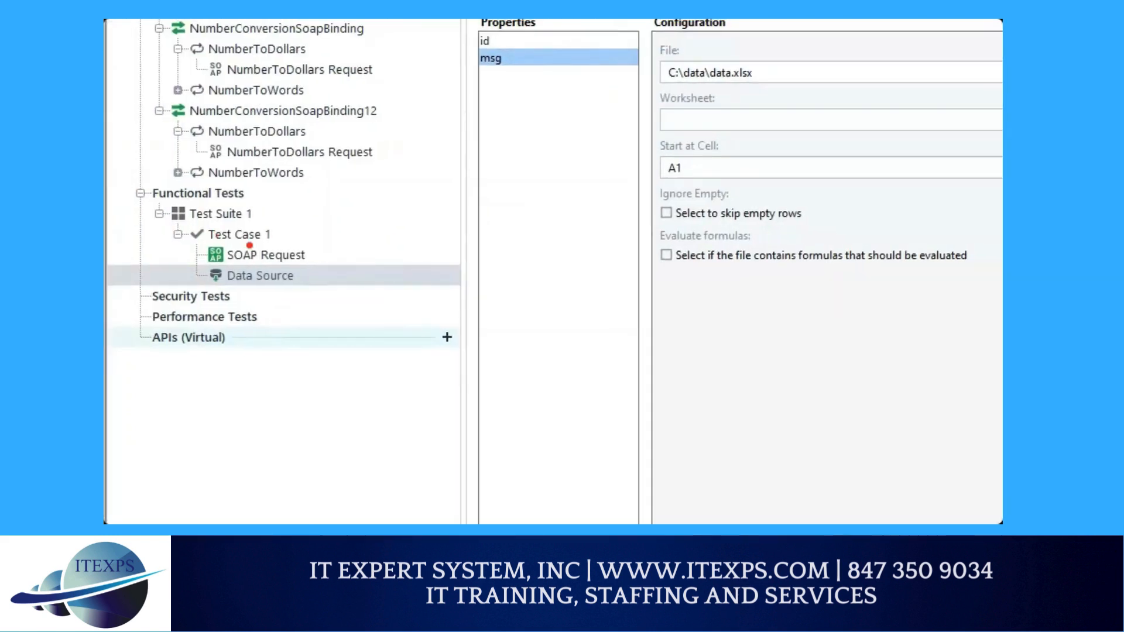
{"action": "mouse_move", "coordinate": [223, 285]}
{"action": "left_mouse_down"}
{"action": "mouse_move", "coordinate": [302, 291]}
{"action": "mouse_move", "coordinate": [337, 263]}
{"action": "mouse_move", "coordinate": [305, 250]}
{"action": "mouse_move", "coordinate": [312, 238]}
{"action": "mouse_move", "coordinate": [301, 256]}
{"action": "left_mouse_up"}
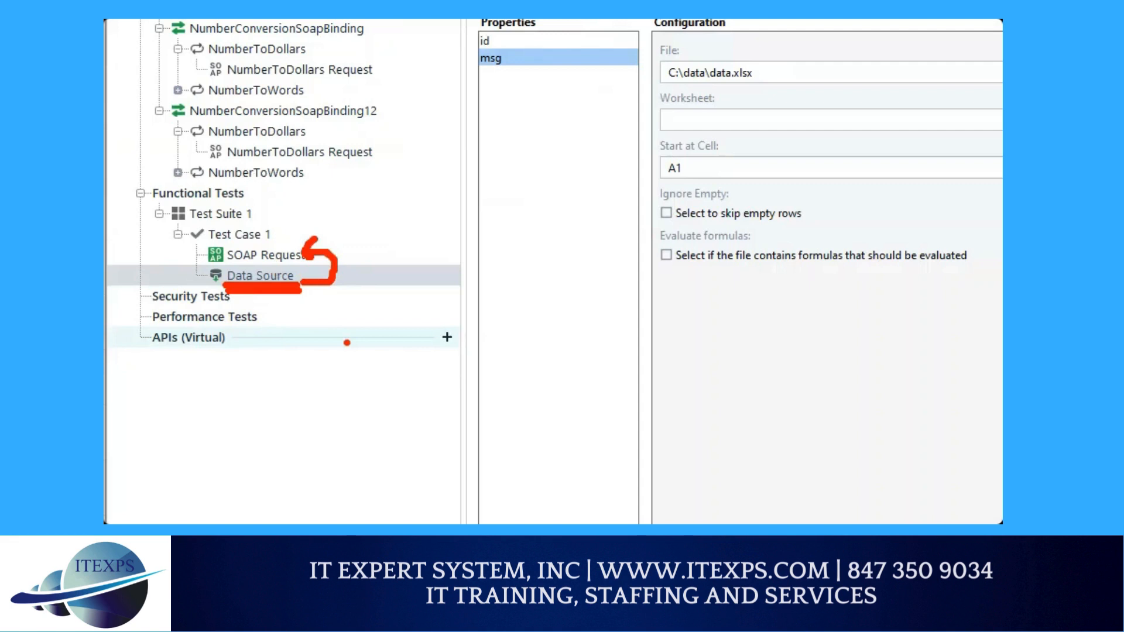
{"action": "left_click", "coordinate": [268, 257]}
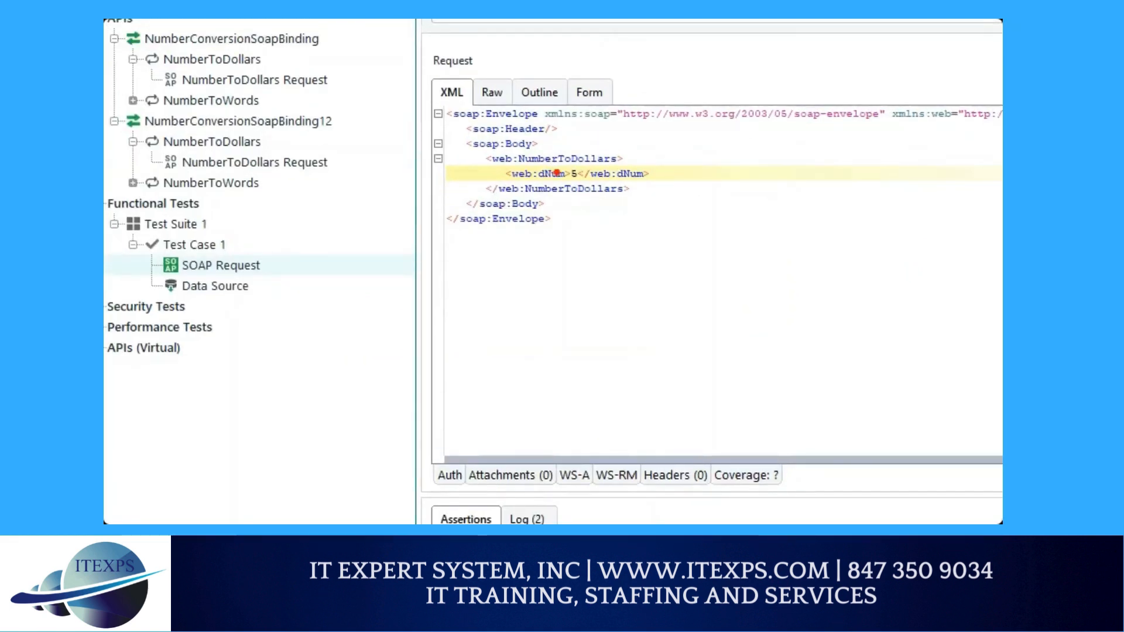
{"action": "mouse_move", "coordinate": [577, 164]}
{"action": "left_mouse_down"}
{"action": "mouse_move", "coordinate": [565, 168]}
{"action": "mouse_move", "coordinate": [575, 185]}
{"action": "mouse_move", "coordinate": [579, 164]}
{"action": "mouse_move", "coordinate": [577, 193]}
{"action": "left_mouse_up"}
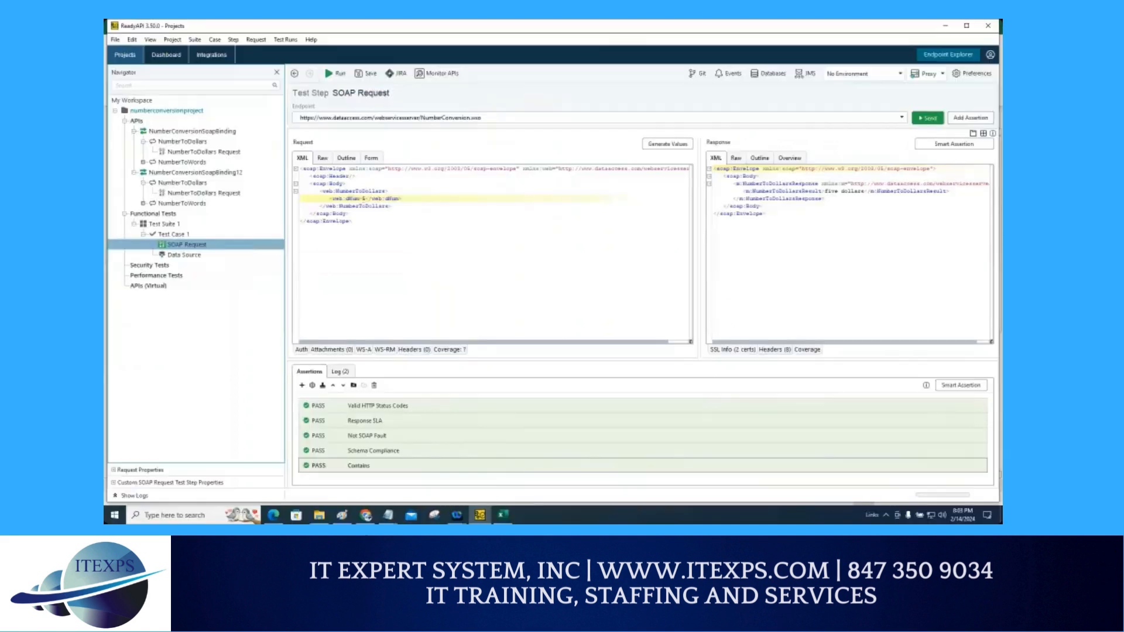
{"action": "left_click", "coordinate": [365, 198]}
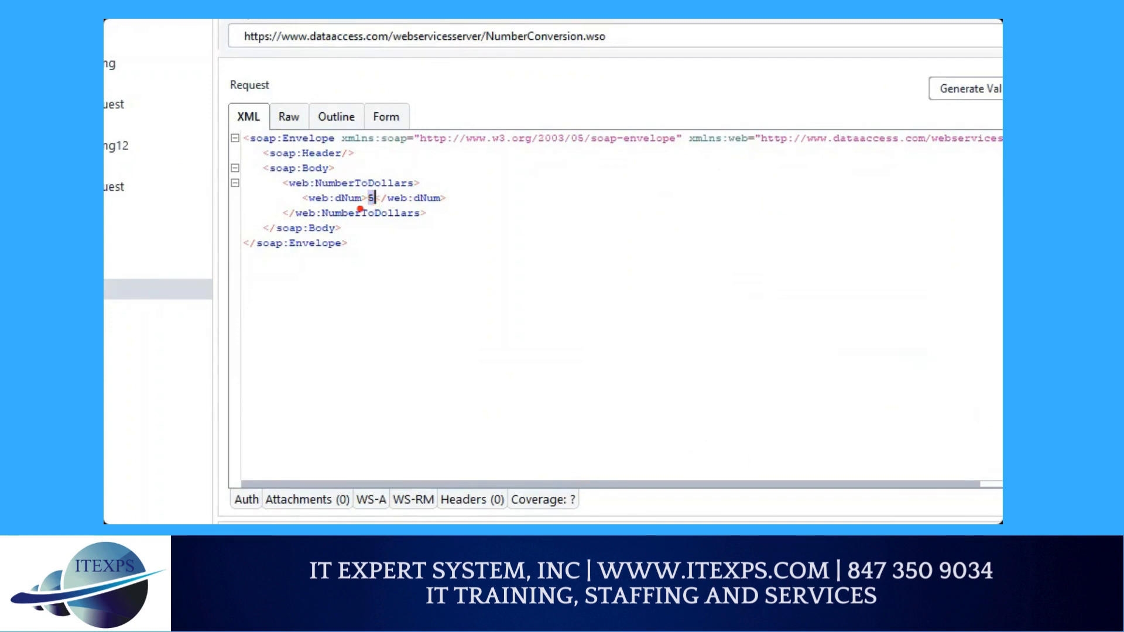
{"action": "right_click", "coordinate": [372, 201]}
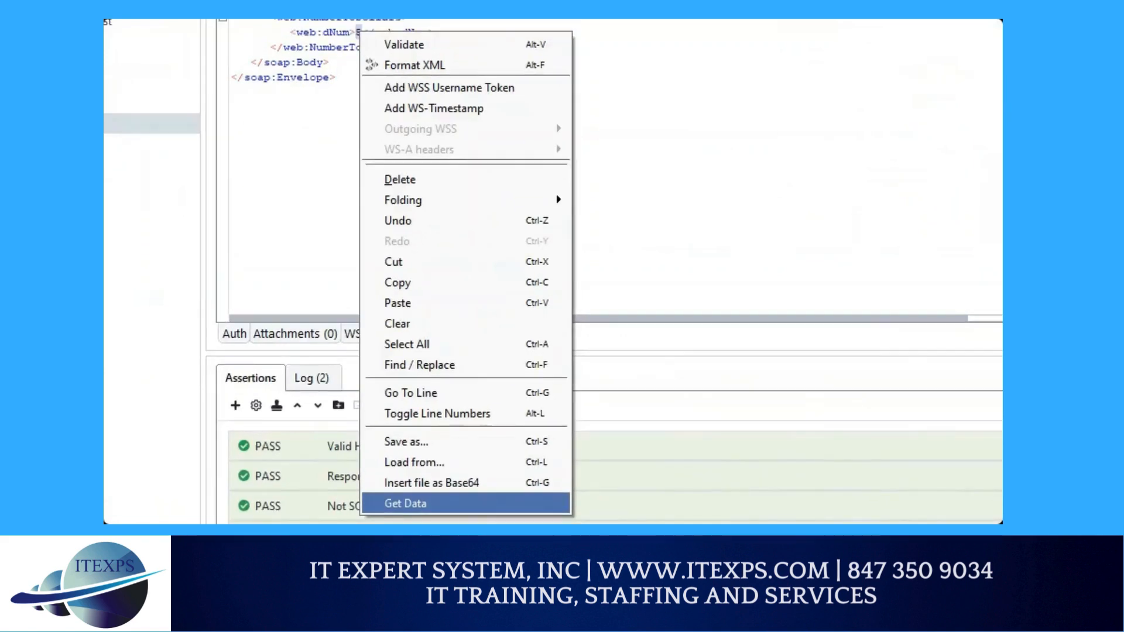
{"action": "mouse_move", "coordinate": [359, 109]}
{"action": "left_mouse_down"}
{"action": "mouse_move", "coordinate": [352, 454]}
{"action": "mouse_move", "coordinate": [396, 469]}
{"action": "left_mouse_up"}
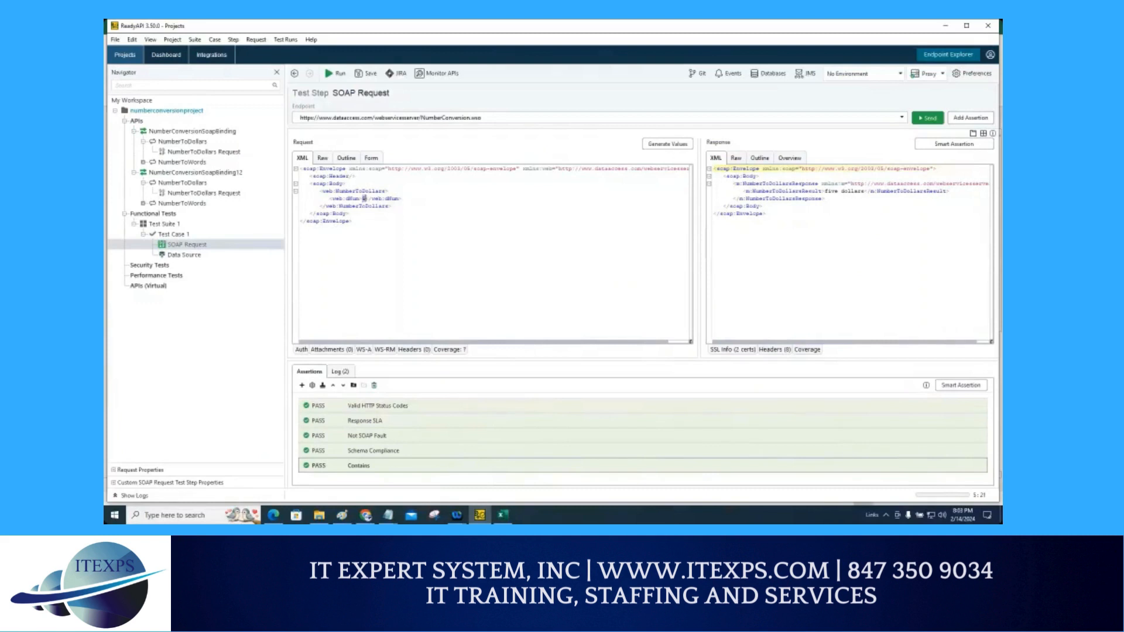
{"action": "right_click", "coordinate": [364, 199]}
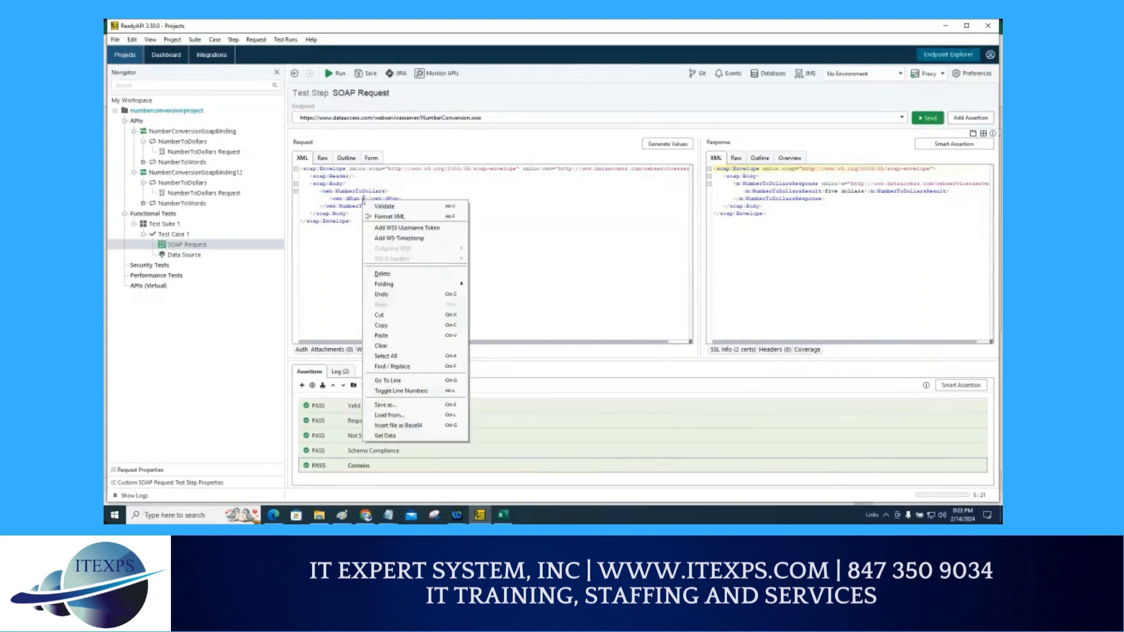
{"action": "left_click", "coordinate": [402, 436]}
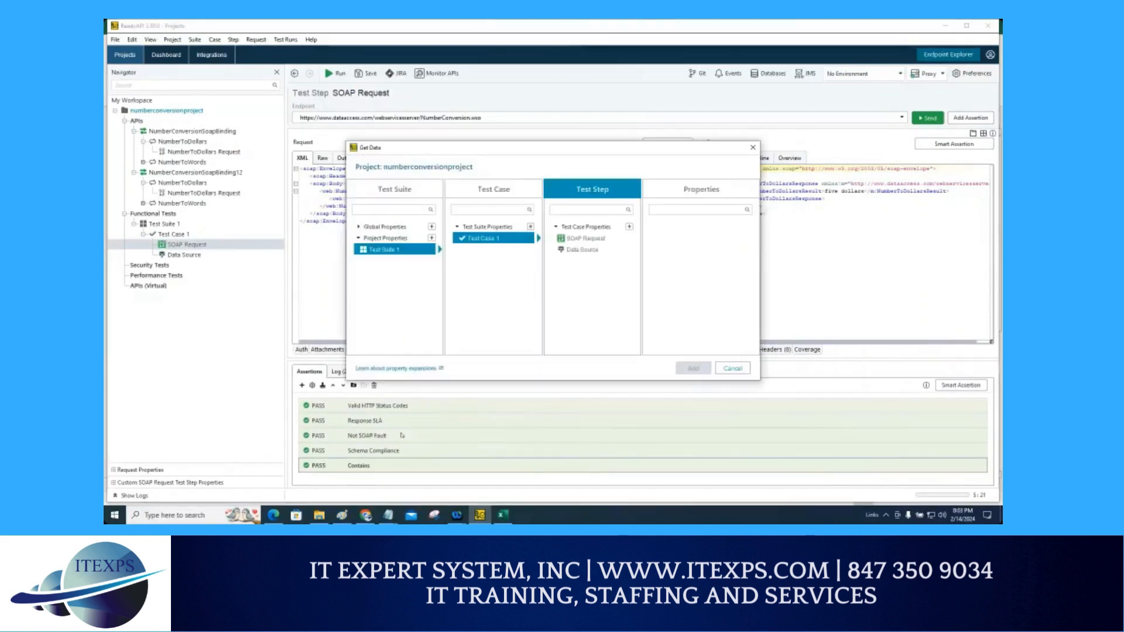
{"action": "left_click", "coordinate": [576, 251]}
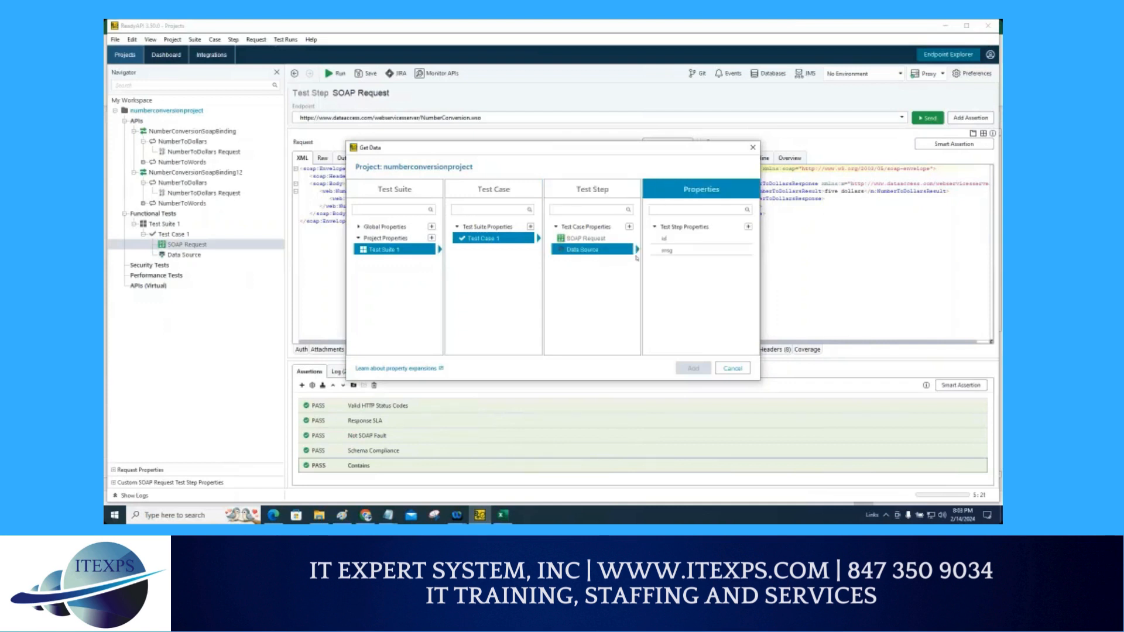
{"action": "left_click", "coordinate": [663, 240]}
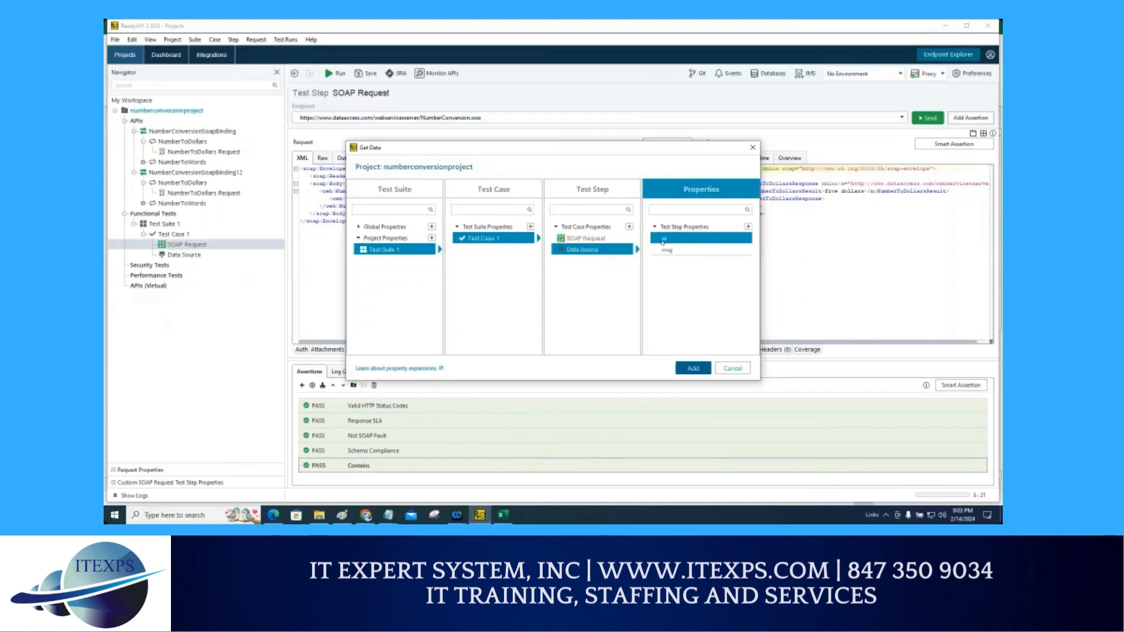
{"action": "key", "text": "ctrl+1"}
{"action": "left_click", "coordinate": [662, 240]}
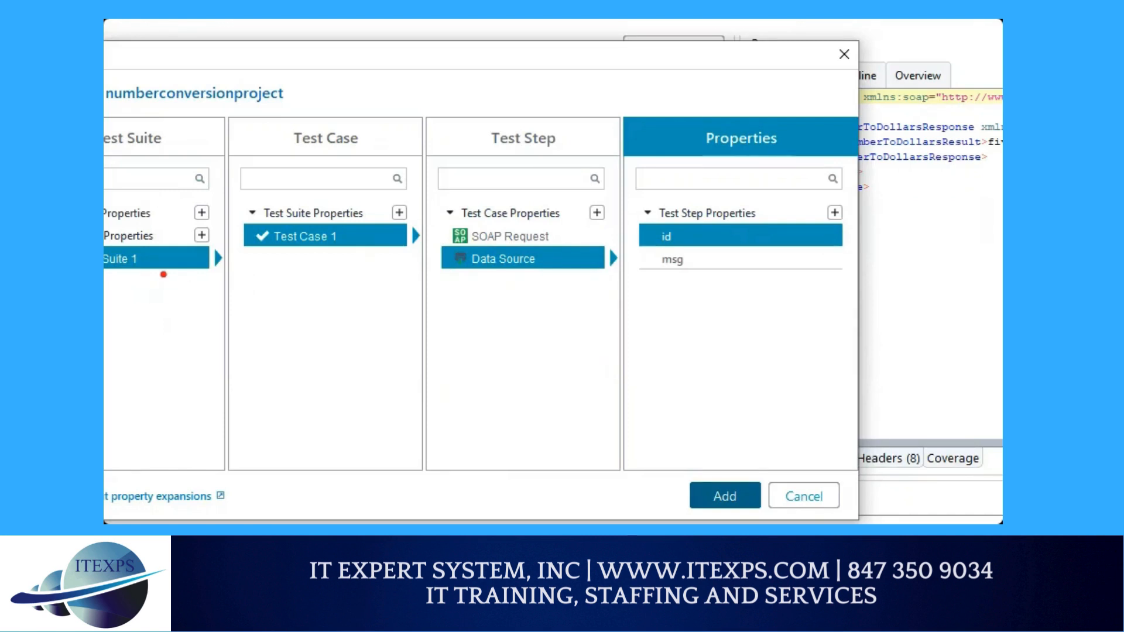
{"action": "mouse_move", "coordinate": [164, 273]}
{"action": "left_mouse_down"}
{"action": "mouse_move", "coordinate": [322, 226]}
{"action": "mouse_move", "coordinate": [494, 264]}
{"action": "mouse_move", "coordinate": [647, 216]}
{"action": "mouse_move", "coordinate": [665, 235]}
{"action": "left_mouse_up"}
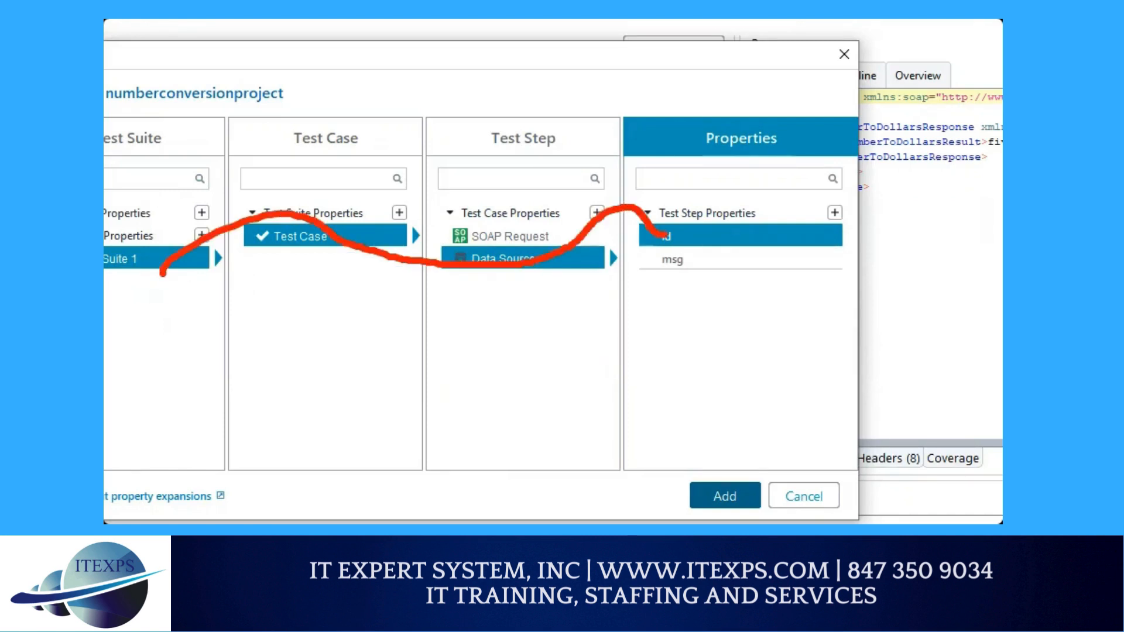
{"action": "mouse_move", "coordinate": [701, 387]}
{"action": "left_mouse_down"}
{"action": "mouse_move", "coordinate": [715, 496]}
{"action": "mouse_move", "coordinate": [711, 484]}
{"action": "mouse_move", "coordinate": [728, 489]}
{"action": "left_mouse_up"}
{"action": "key", "text": "Escape"}
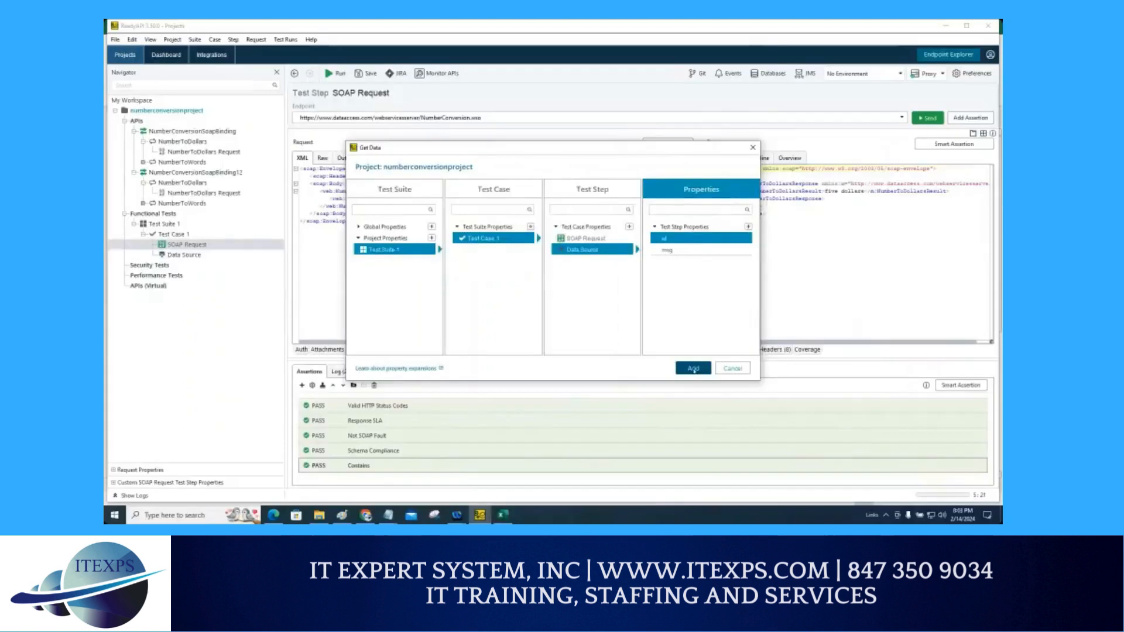
{"action": "left_click", "coordinate": [695, 369]}
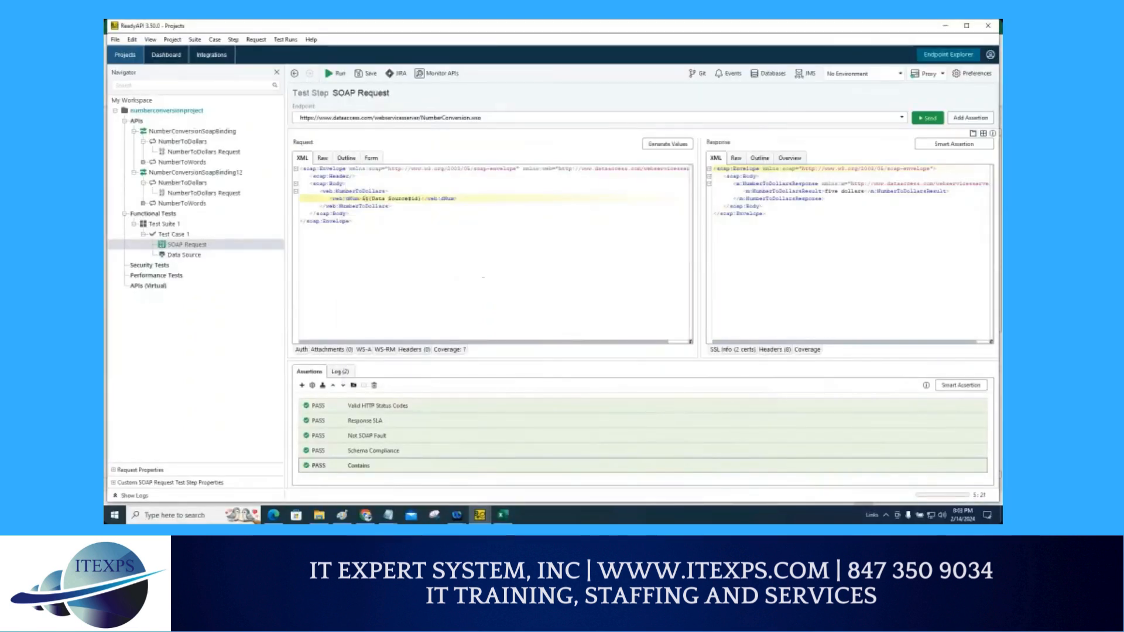
Step: Examine the response's dollar result text and the existing Contains assertion
{"action": "key", "text": "Left"}
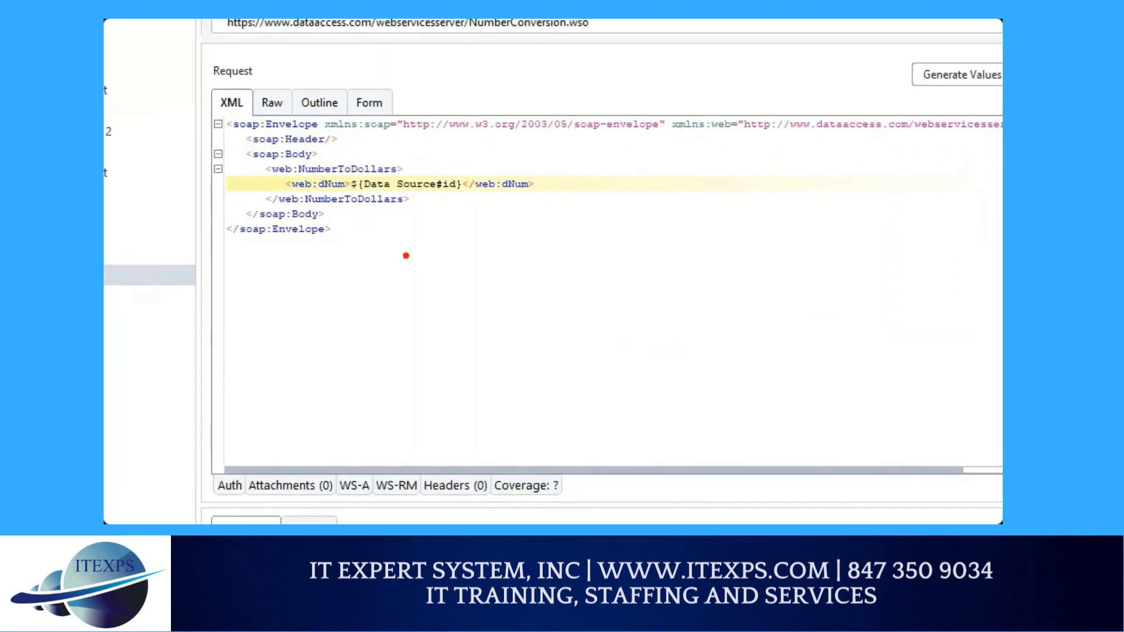
{"action": "left_click_drag", "start_coordinate": [385, 242], "coordinate": [364, 274]}
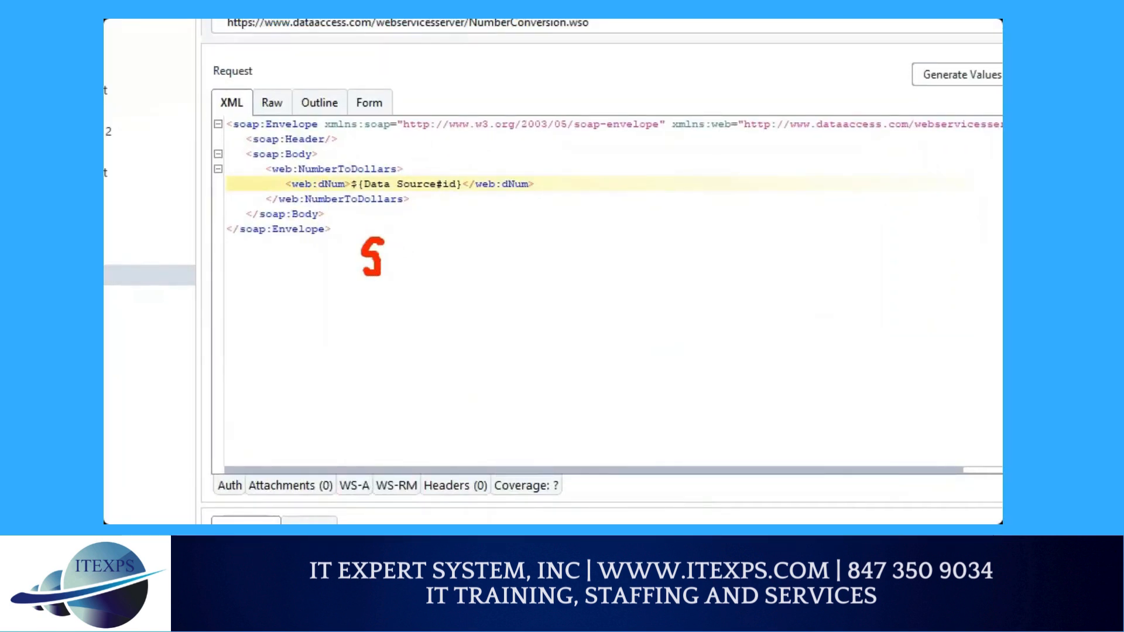
{"action": "left_click_drag", "start_coordinate": [371, 221], "coordinate": [366, 286]}
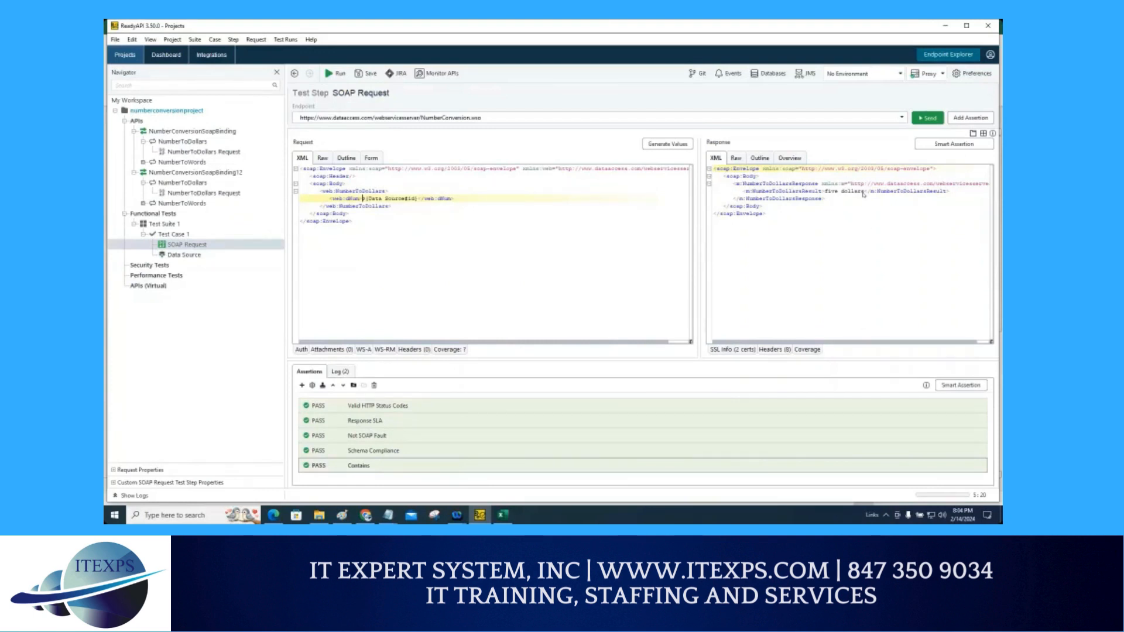
{"action": "left_click_drag", "start_coordinate": [863, 193], "coordinate": [825, 192]}
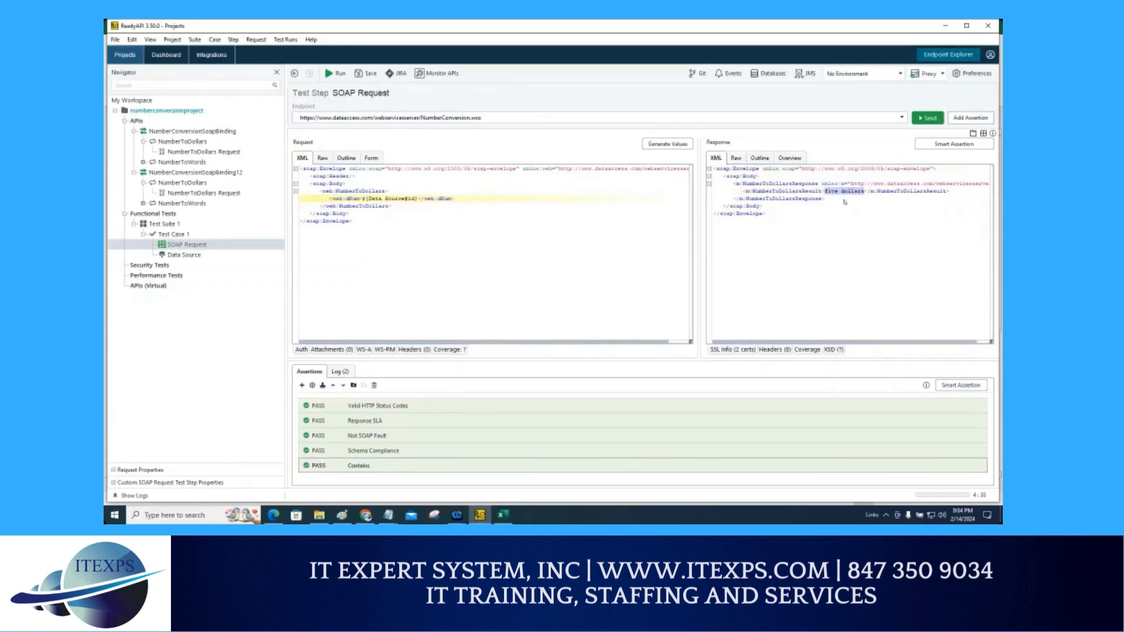
{"action": "left_click_drag", "start_coordinate": [826, 195], "coordinate": [889, 188]}
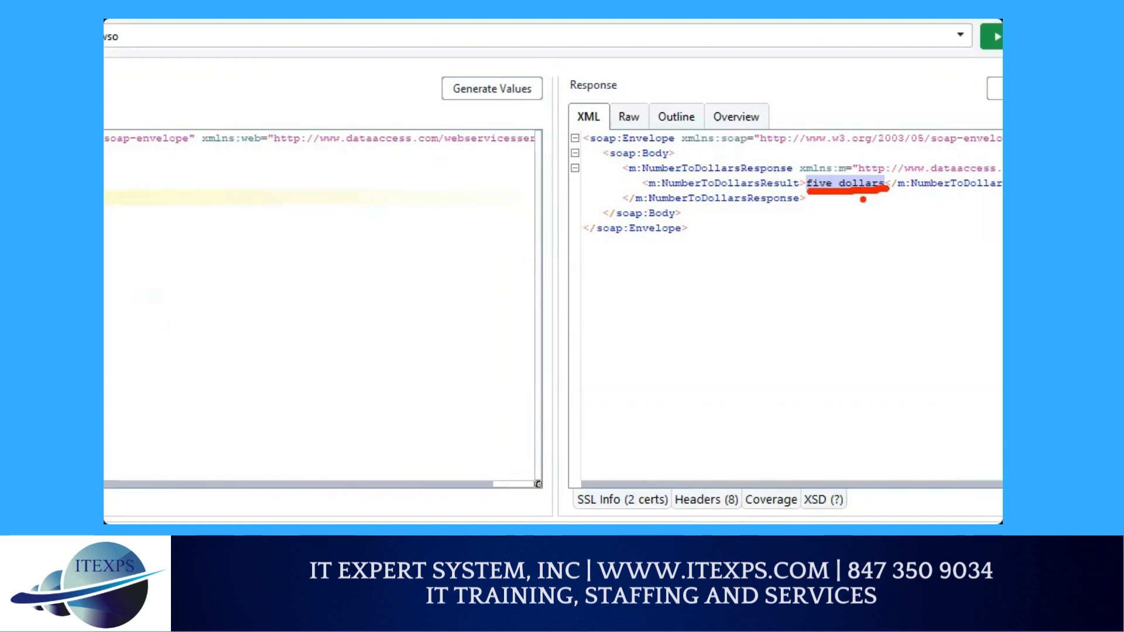
{"action": "right_click", "coordinate": [847, 189]}
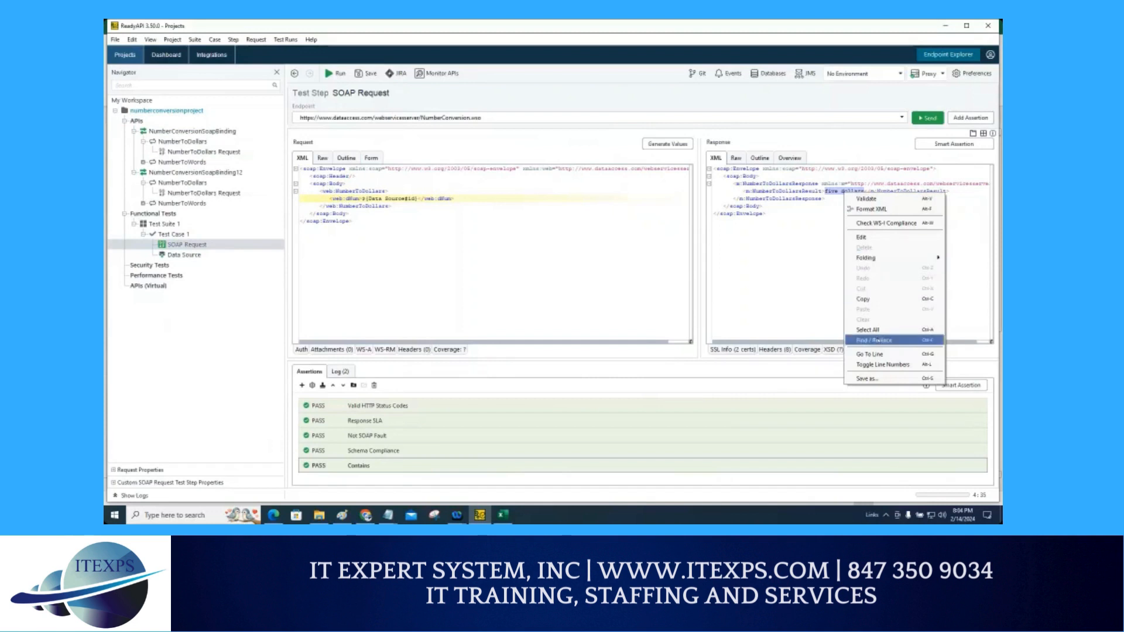
{"action": "left_click", "coordinate": [790, 249]}
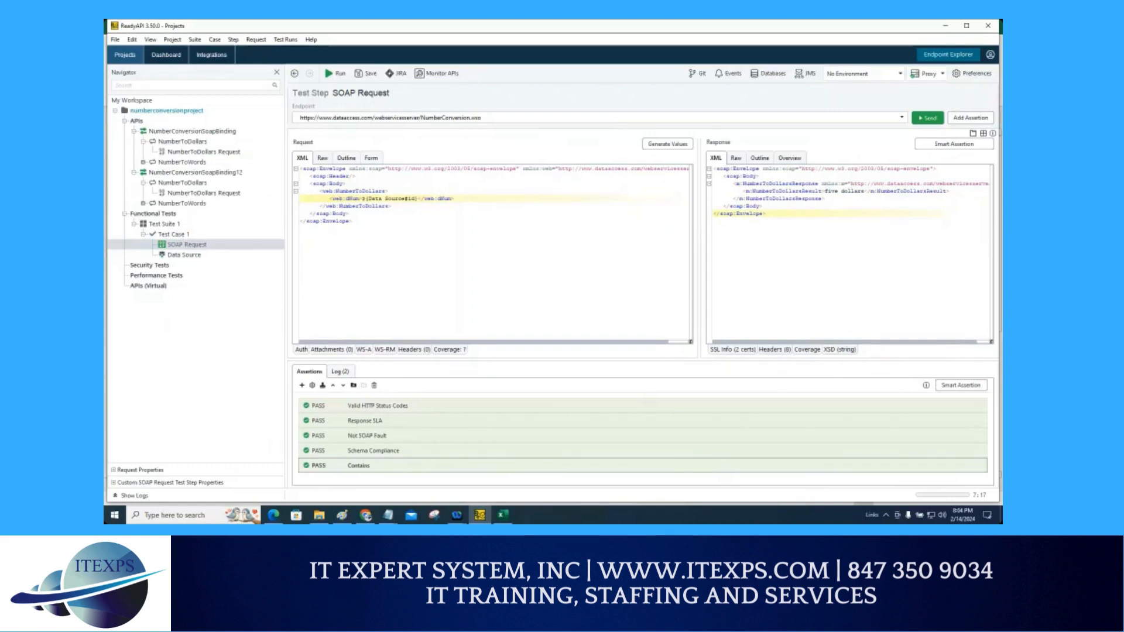
{"action": "mouse_move", "coordinate": [411, 448]}
{"action": "left_mouse_down"}
{"action": "mouse_move", "coordinate": [387, 438]}
{"action": "mouse_move", "coordinate": [434, 465]}
{"action": "mouse_move", "coordinate": [351, 440]}
{"action": "mouse_move", "coordinate": [401, 456]}
{"action": "left_mouse_up"}
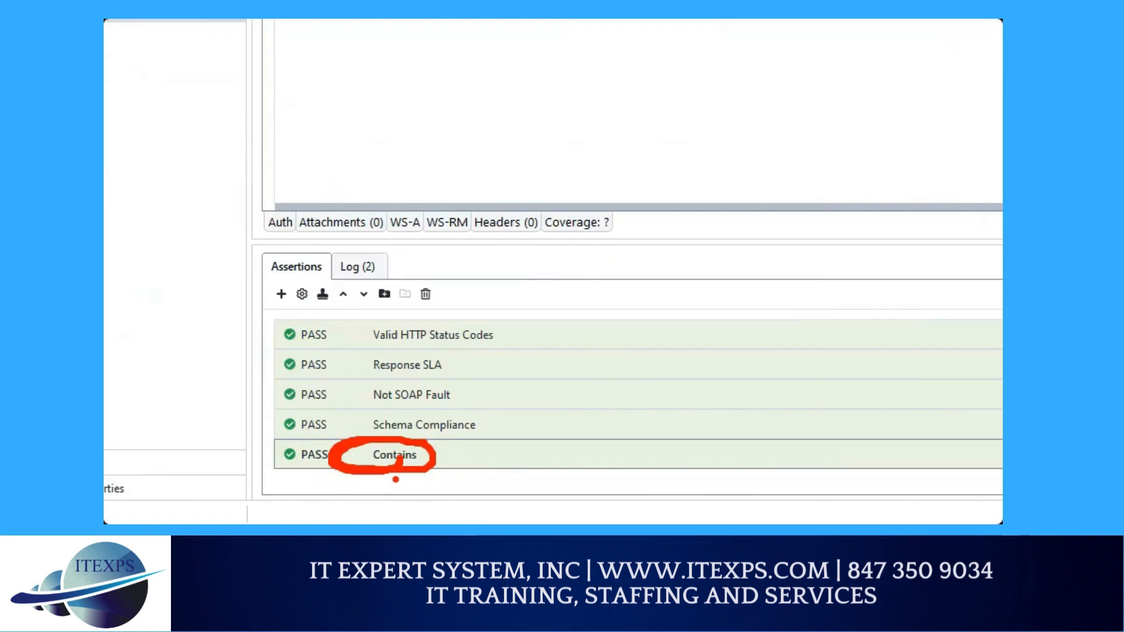
{"action": "key", "text": "Escape"}
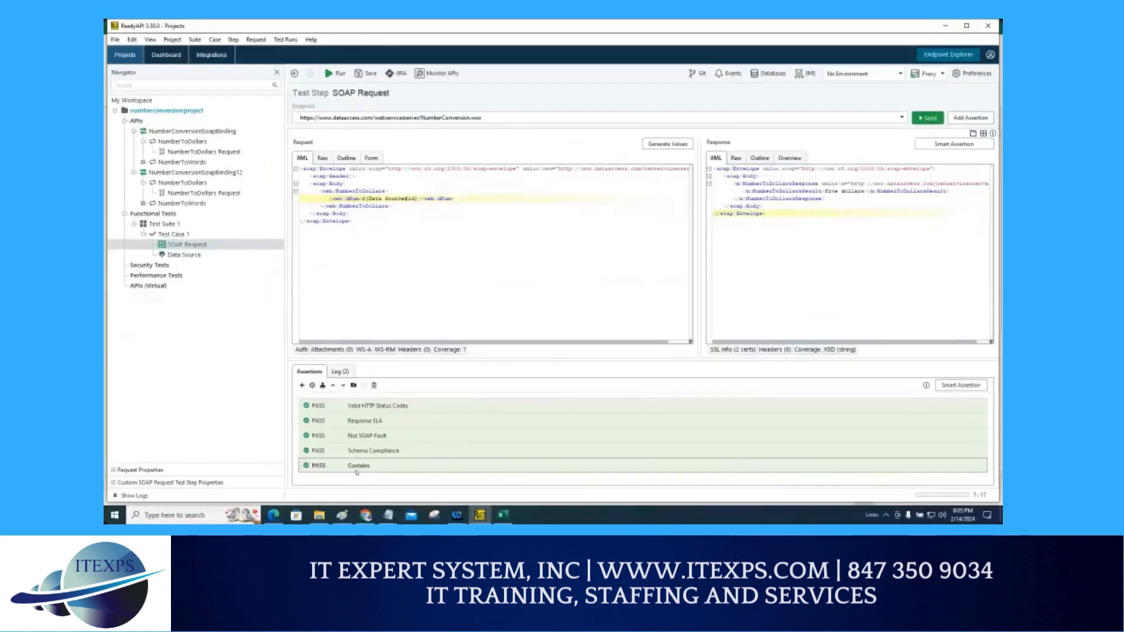
Step: Replace the Contains assertion's content with the Data Source step's msg property via Get Data and save it
{"action": "double_click", "coordinate": [356, 467]}
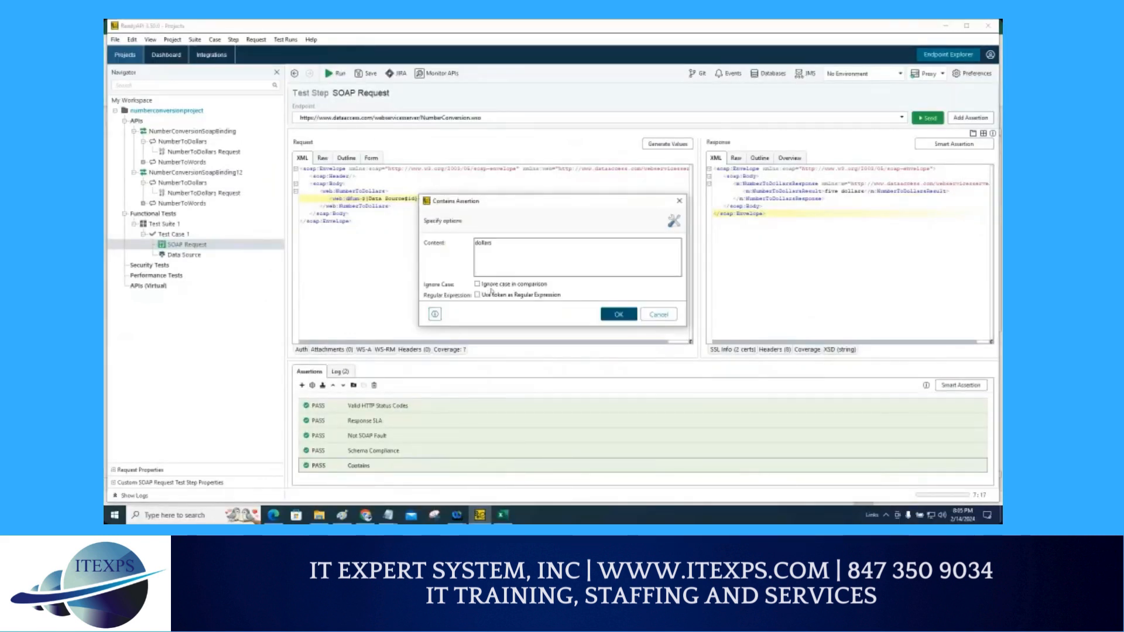
{"action": "left_click_drag", "start_coordinate": [499, 245], "coordinate": [471, 243]}
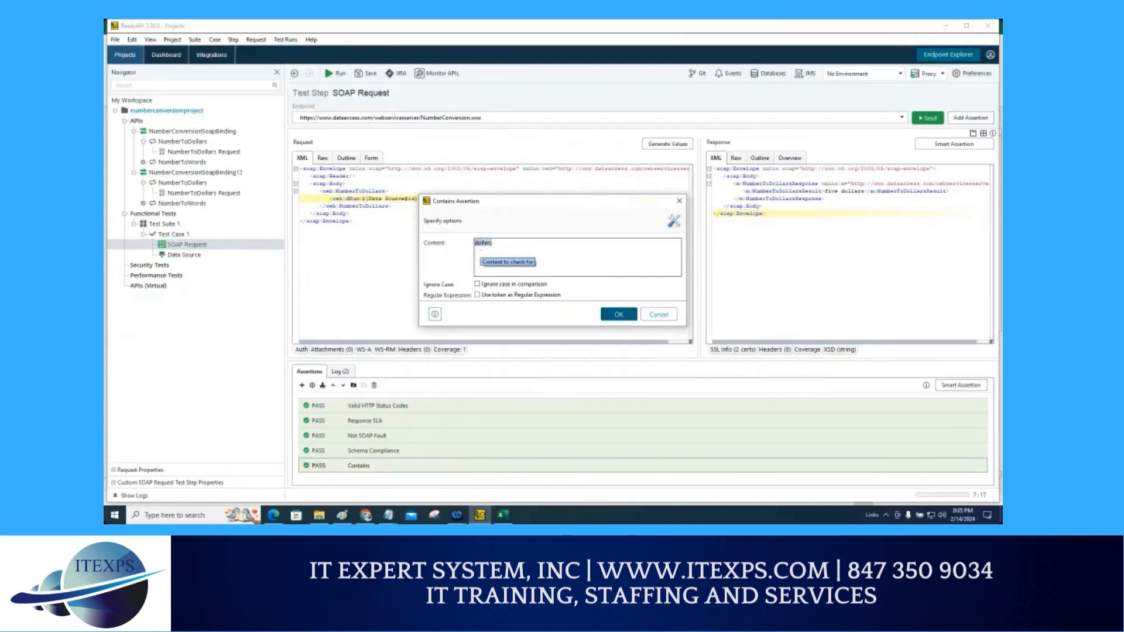
{"action": "key", "text": "BackSpace"}
{"action": "right_click", "coordinate": [481, 248]}
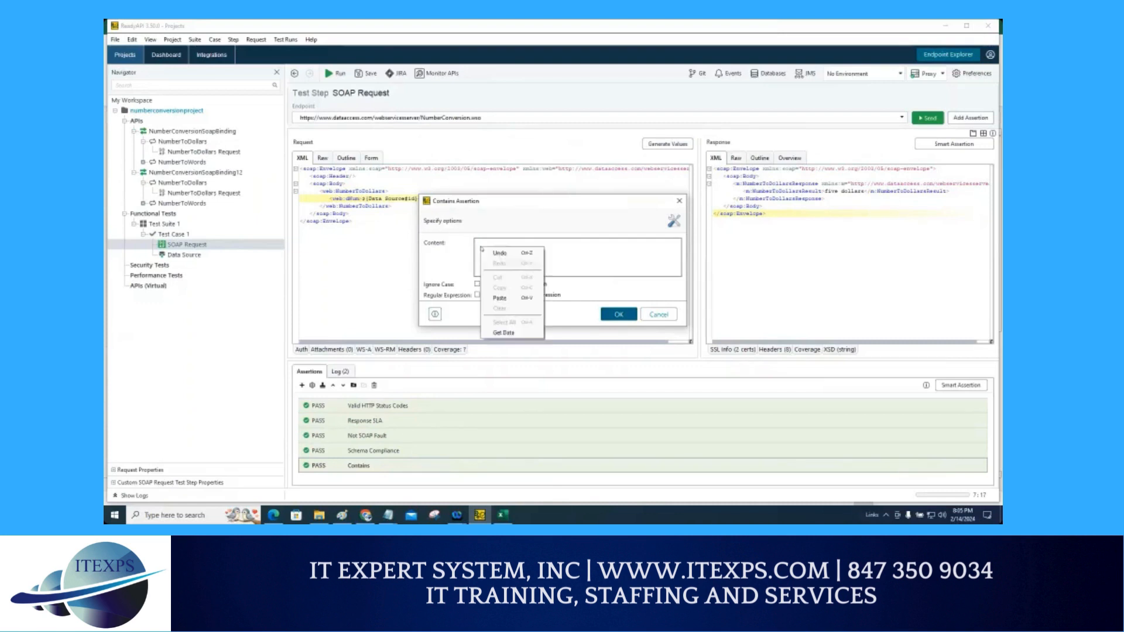
{"action": "left_click", "coordinate": [492, 332]}
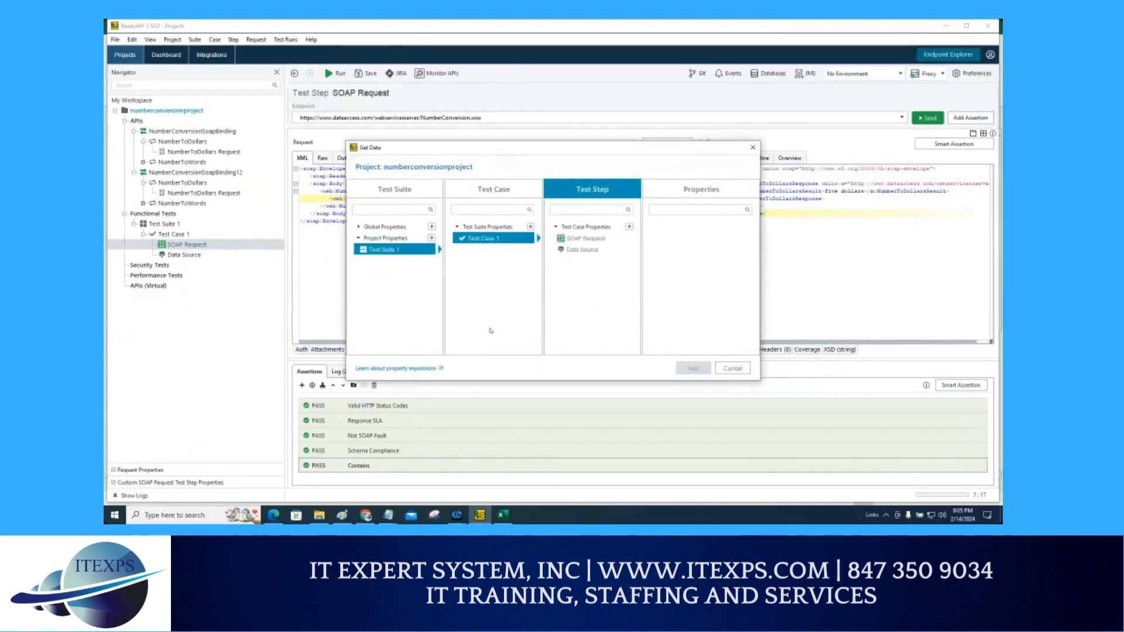
{"action": "left_click", "coordinate": [586, 252]}
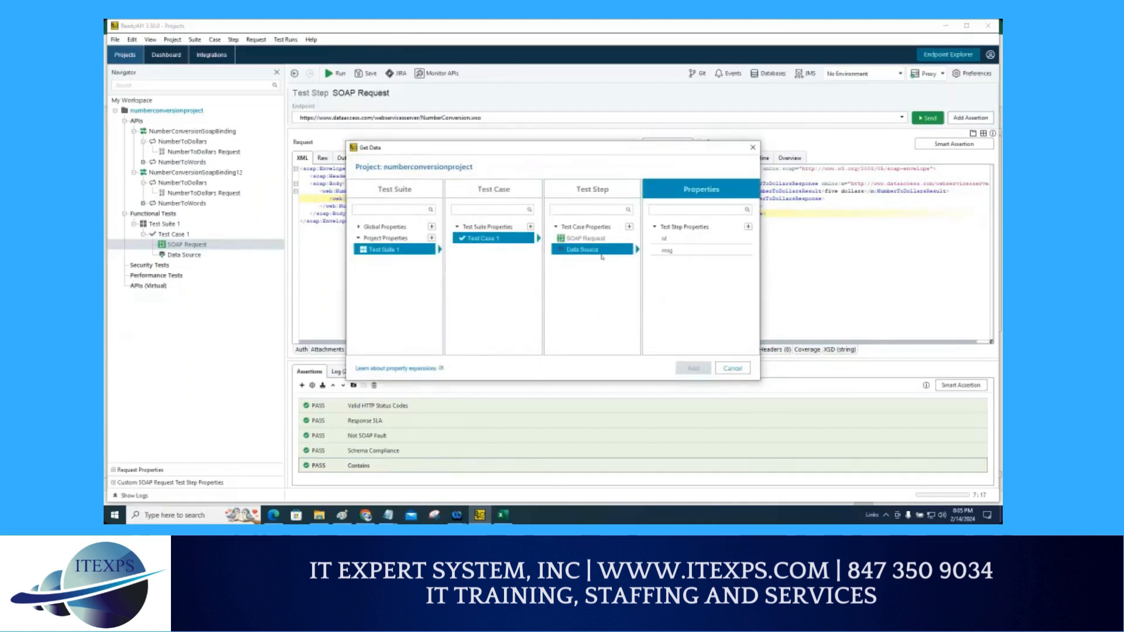
{"action": "left_click", "coordinate": [669, 251]}
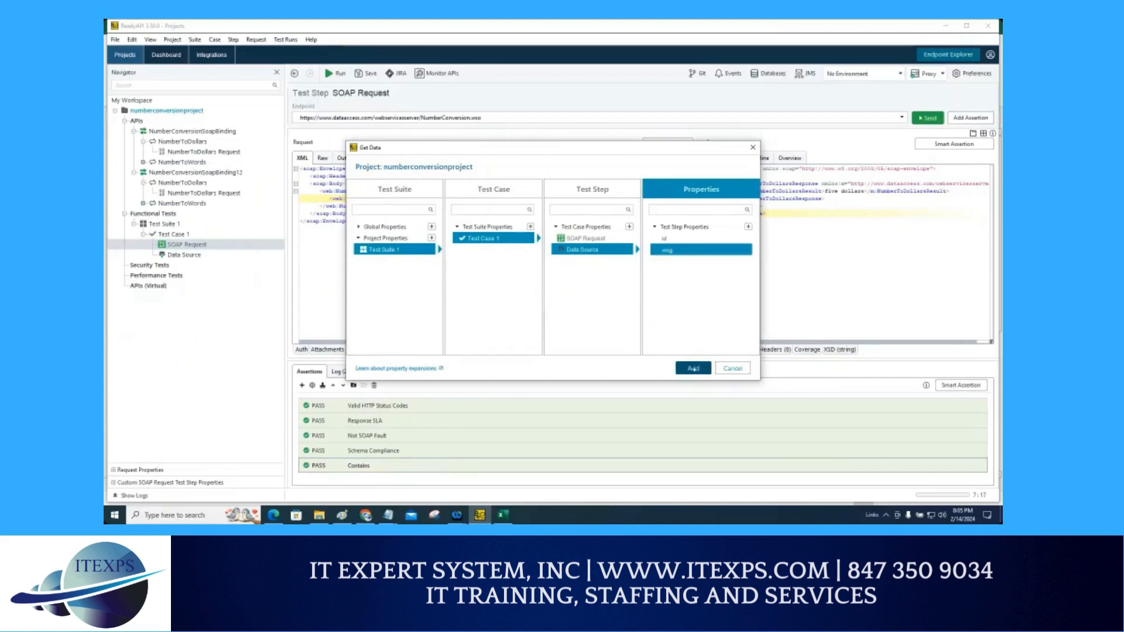
{"action": "left_click", "coordinate": [693, 368]}
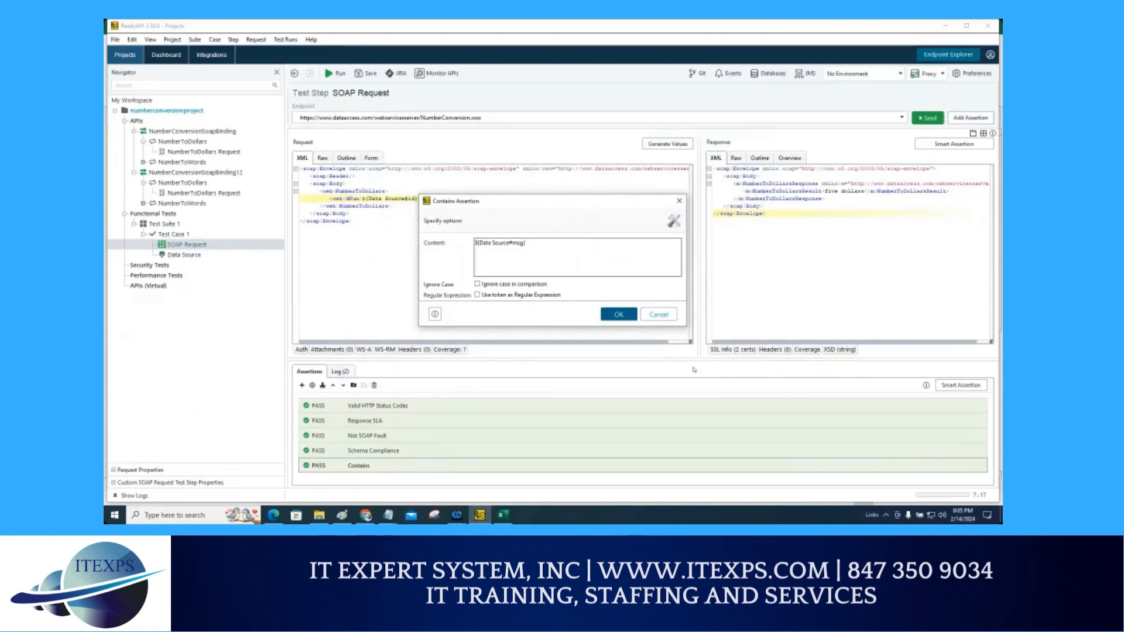
{"action": "left_click", "coordinate": [613, 316]}
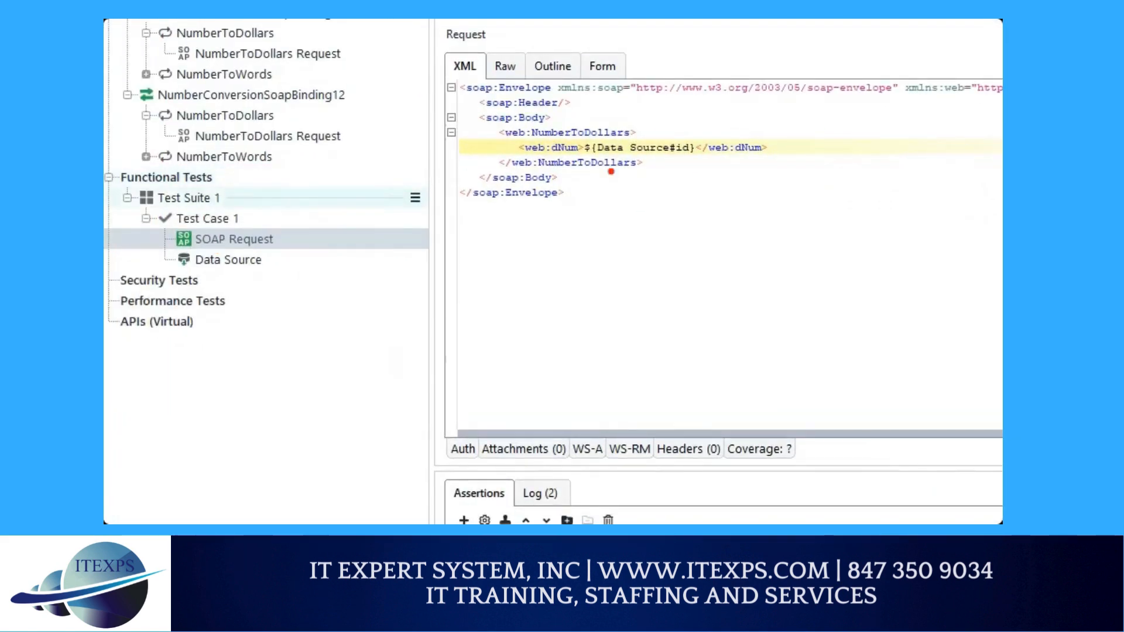
{"action": "left_click_drag", "start_coordinate": [603, 158], "coordinate": [678, 166]}
{"action": "mouse_move", "coordinate": [904, 149]}
{"action": "left_mouse_down"}
{"action": "mouse_move", "coordinate": [903, 136]}
{"action": "mouse_move", "coordinate": [1002, 172]}
{"action": "left_mouse_up"}
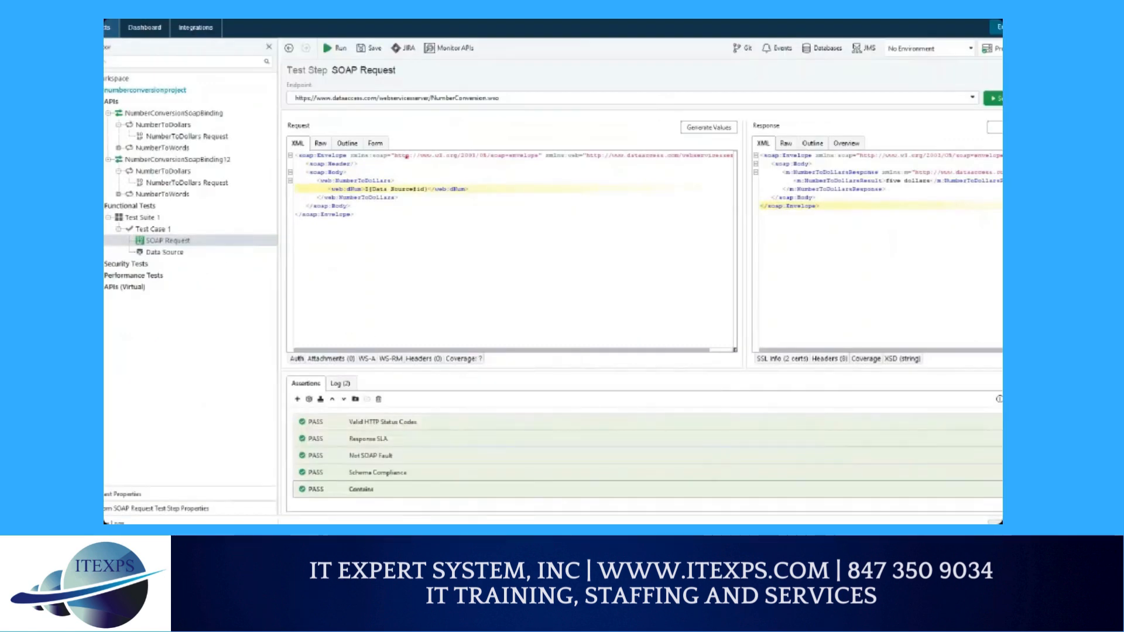
{"action": "left_click_drag", "start_coordinate": [406, 150], "coordinate": [391, 193]}
{"action": "left_click_drag", "start_coordinate": [388, 178], "coordinate": [392, 202]}
{"action": "mouse_move", "coordinate": [477, 417]}
{"action": "left_mouse_down"}
{"action": "mouse_move", "coordinate": [387, 487]}
{"action": "mouse_move", "coordinate": [399, 484]}
{"action": "left_mouse_up"}
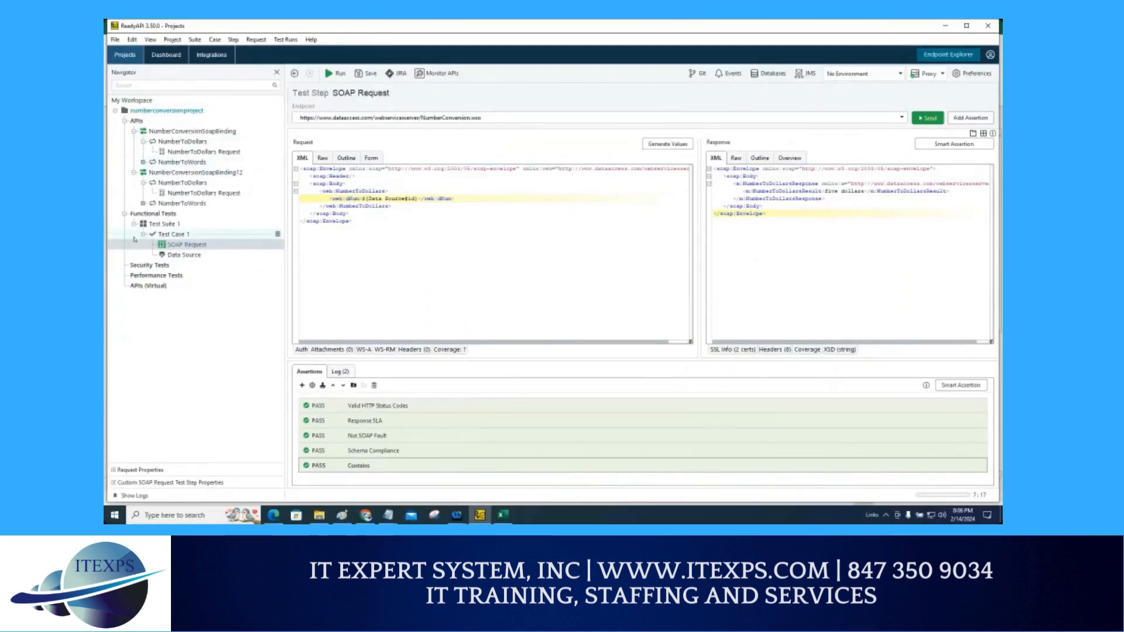
{"action": "mouse_move", "coordinate": [195, 228]}
{"action": "left_mouse_down"}
{"action": "mouse_move", "coordinate": [160, 227]}
{"action": "mouse_move", "coordinate": [152, 239]}
{"action": "mouse_move", "coordinate": [293, 214]}
{"action": "mouse_move", "coordinate": [237, 210]}
{"action": "mouse_move", "coordinate": [208, 231]}
{"action": "left_mouse_up"}
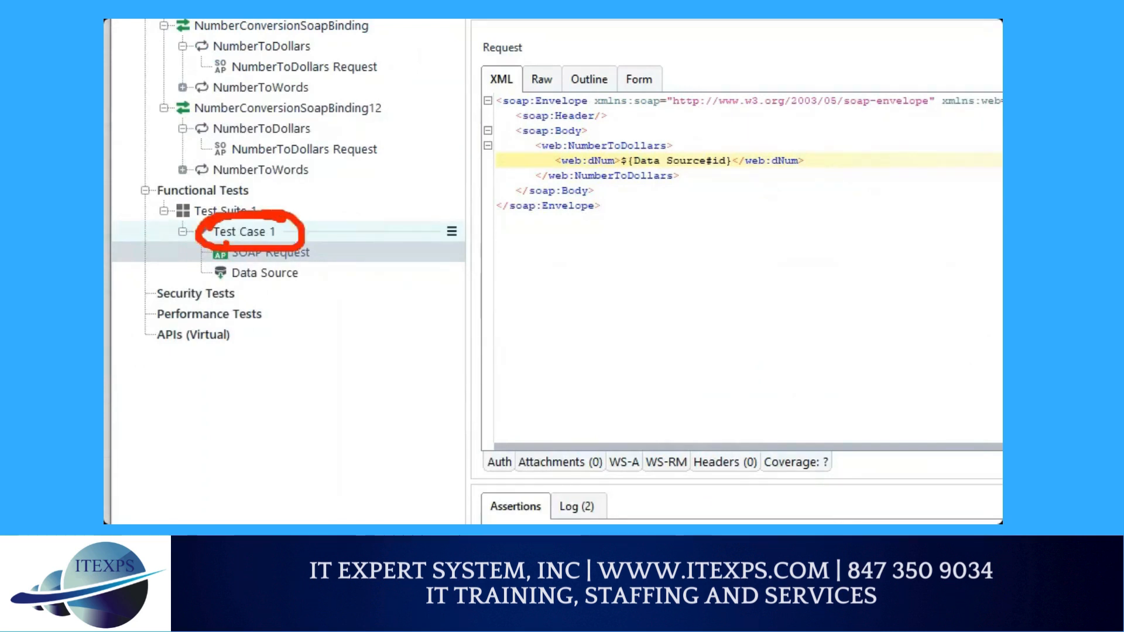
Step: Add a Data Source Loop step to Test Case 1, keeping the name Data Source Loop
{"action": "right_click", "coordinate": [248, 233]}
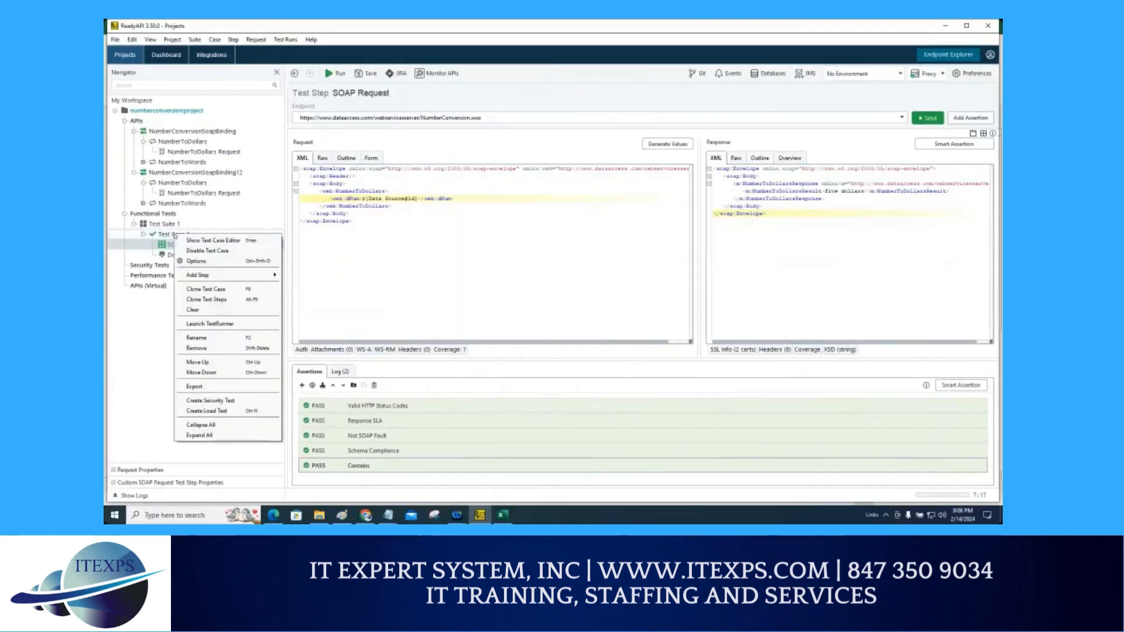
{"action": "mouse_move", "coordinate": [195, 274]}
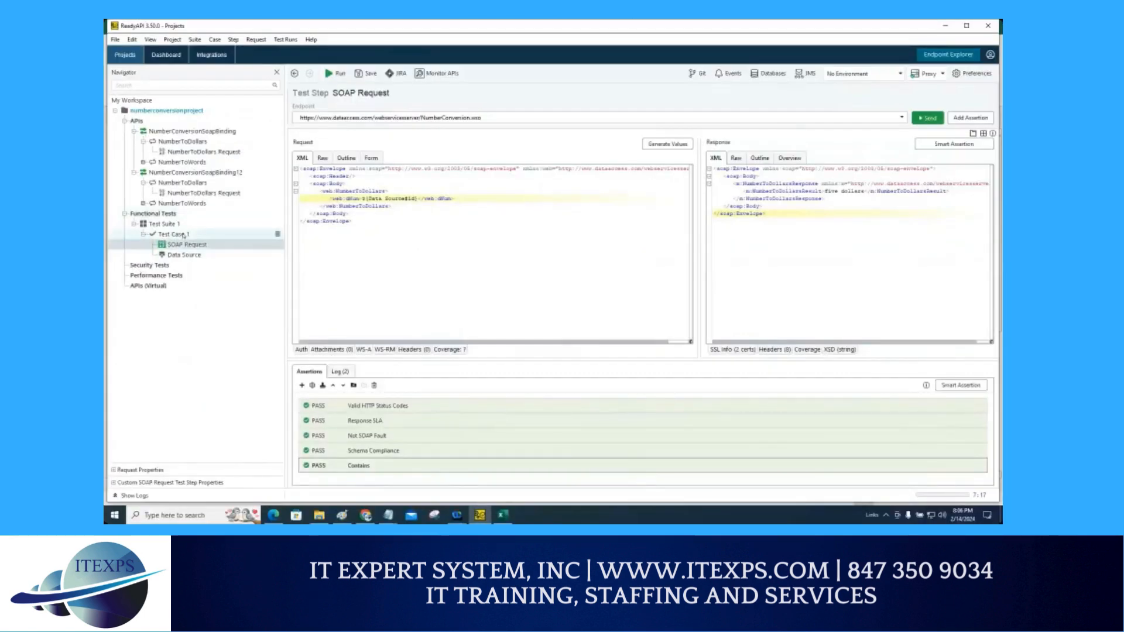
{"action": "right_click", "coordinate": [183, 235]}
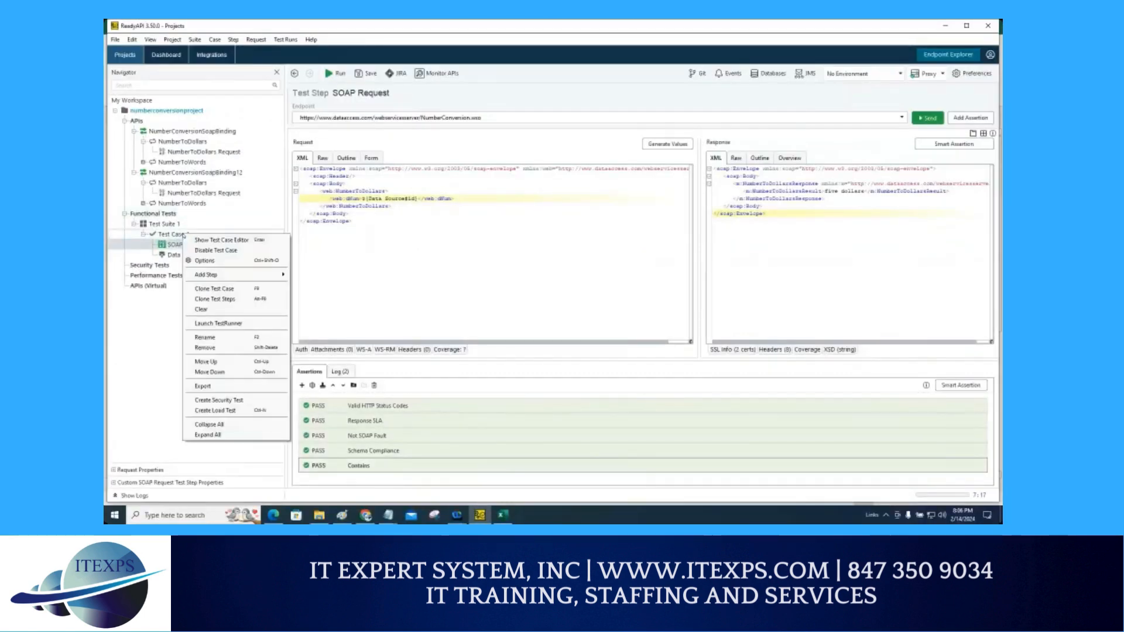
{"action": "mouse_move", "coordinate": [284, 275]}
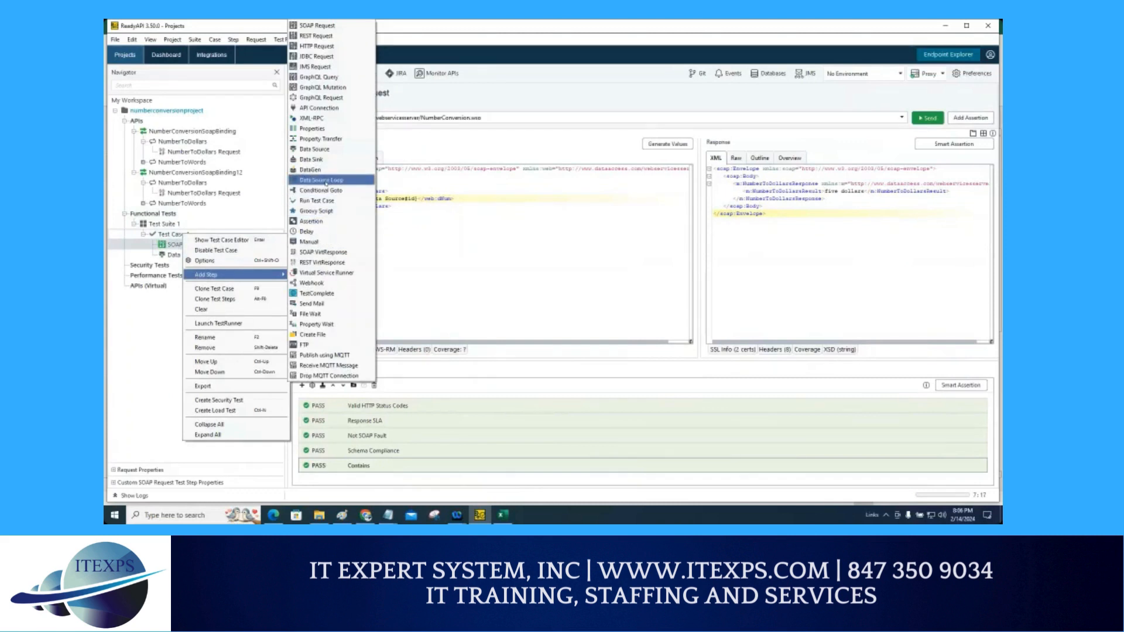
{"action": "left_click", "coordinate": [322, 180]}
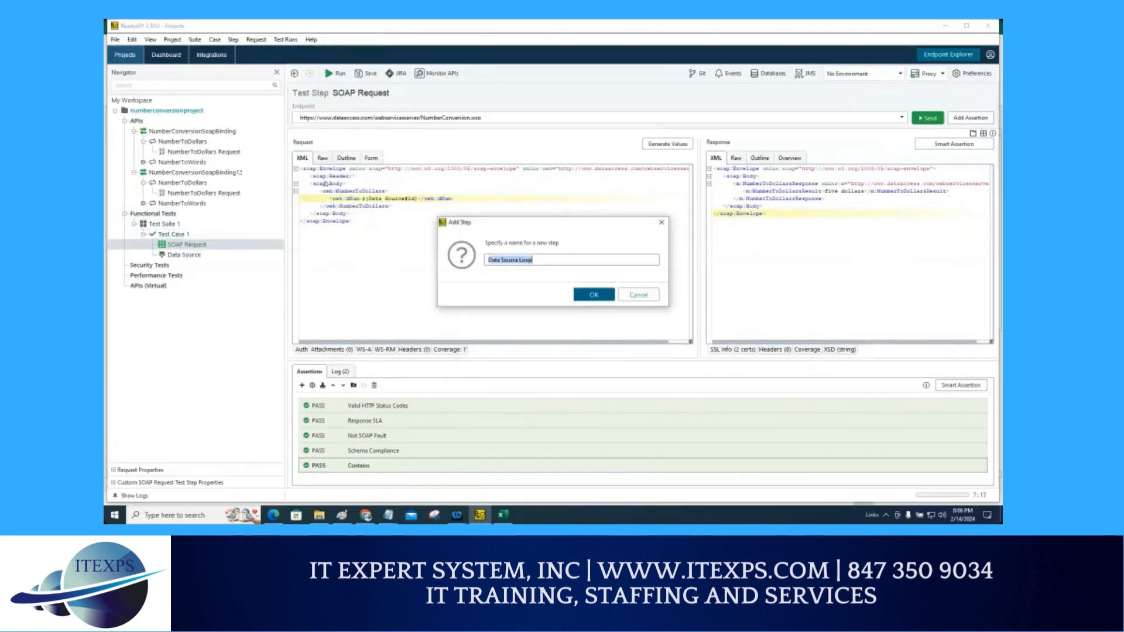
{"action": "left_click", "coordinate": [592, 295]}
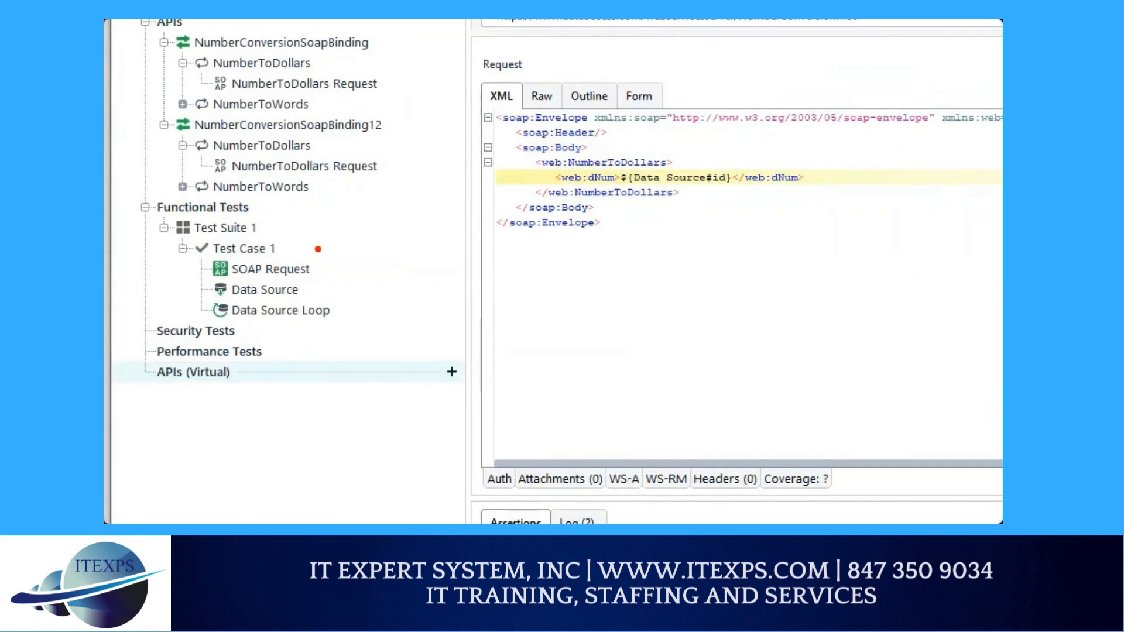
Step: Configure the Data Source Loop with Data Source as its data source step and SOAP Request as its target step
{"action": "mouse_move", "coordinate": [315, 246]}
{"action": "left_mouse_down"}
{"action": "mouse_move", "coordinate": [322, 262]}
{"action": "mouse_move", "coordinate": [364, 235]}
{"action": "left_mouse_up"}
{"action": "mouse_move", "coordinate": [310, 272]}
{"action": "left_mouse_down"}
{"action": "mouse_move", "coordinate": [307, 291]}
{"action": "mouse_move", "coordinate": [357, 269]}
{"action": "left_mouse_up"}
{"action": "left_click_drag", "start_coordinate": [321, 324], "coordinate": [360, 308]}
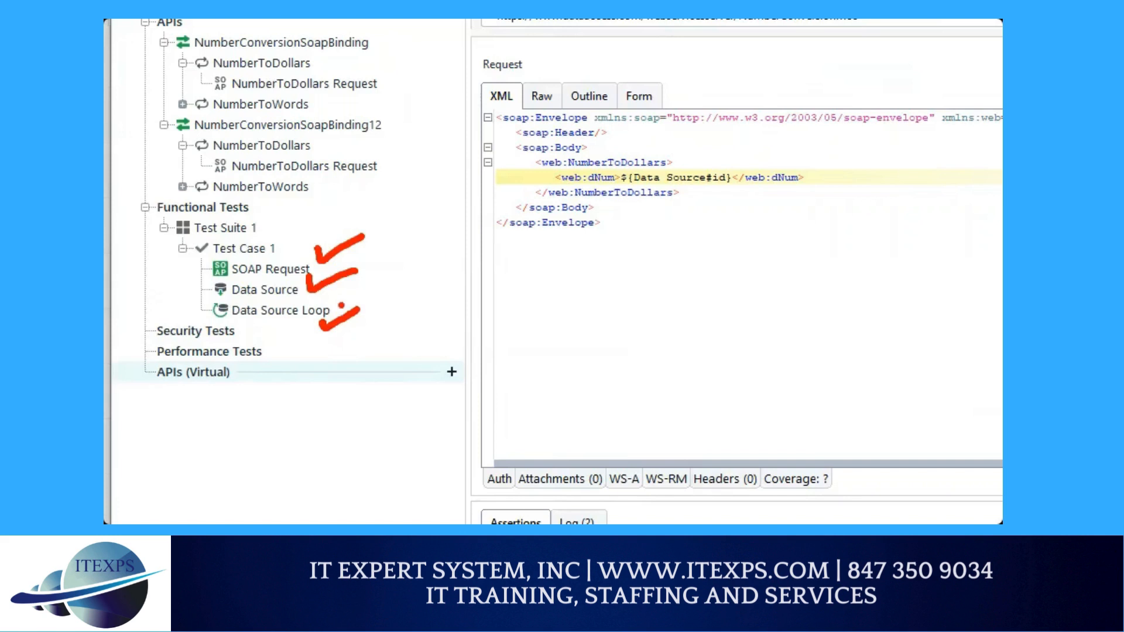
{"action": "double_click", "coordinate": [276, 310]}
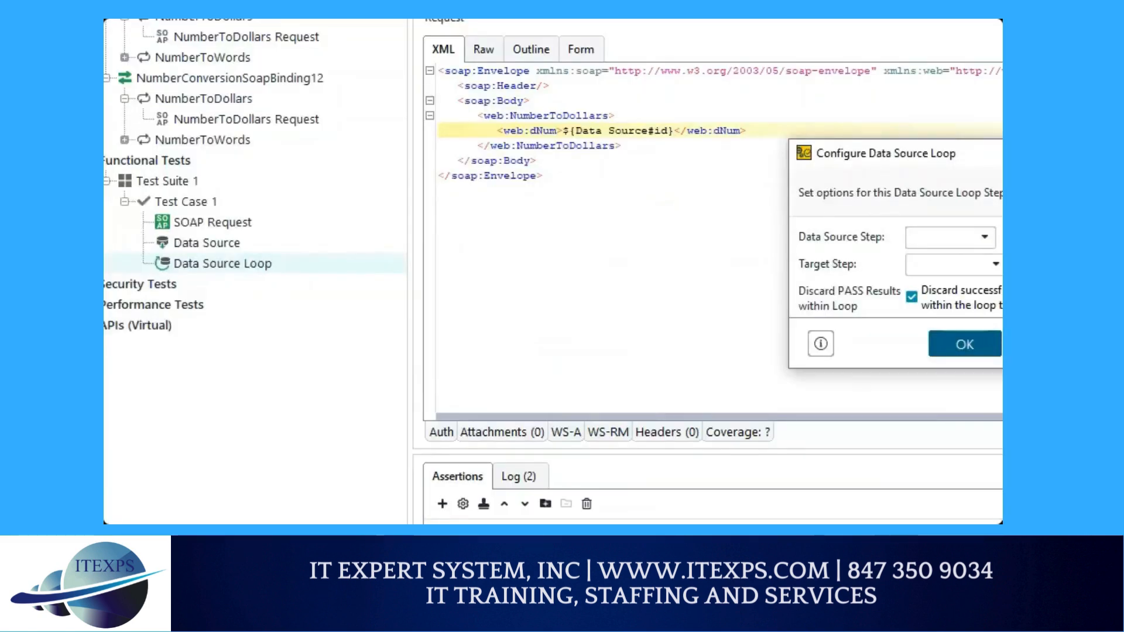
{"action": "mouse_move", "coordinate": [243, 262]}
{"action": "left_mouse_down"}
{"action": "mouse_move", "coordinate": [458, 199]}
{"action": "mouse_move", "coordinate": [635, 230]}
{"action": "left_mouse_up"}
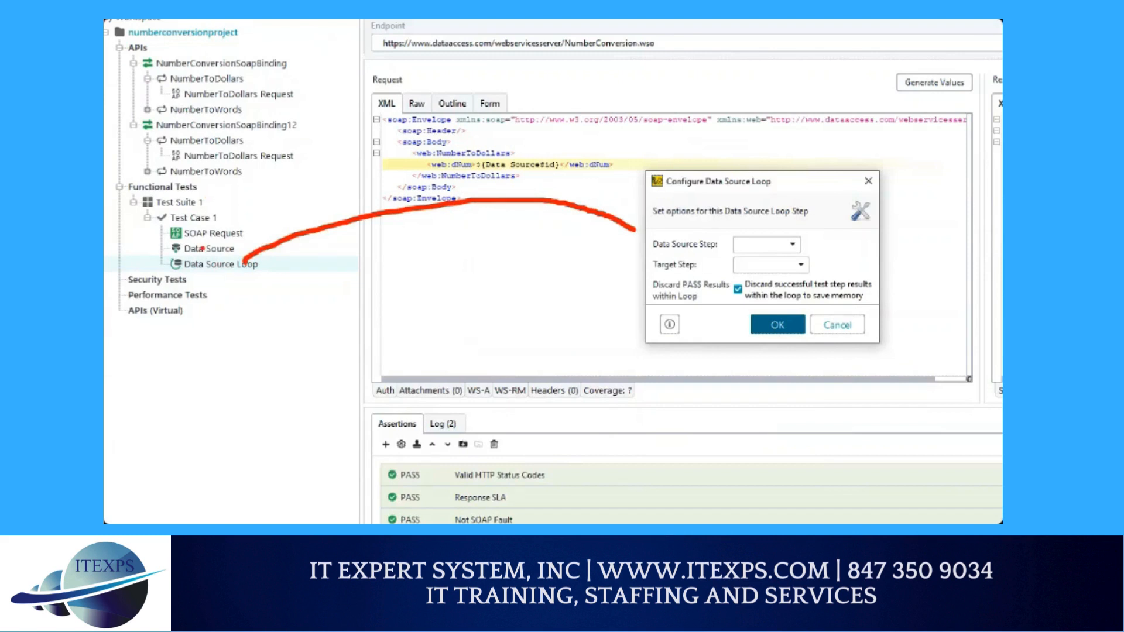
{"action": "left_click_drag", "start_coordinate": [184, 256], "coordinate": [227, 257]}
{"action": "left_click_drag", "start_coordinate": [761, 235], "coordinate": [787, 228]}
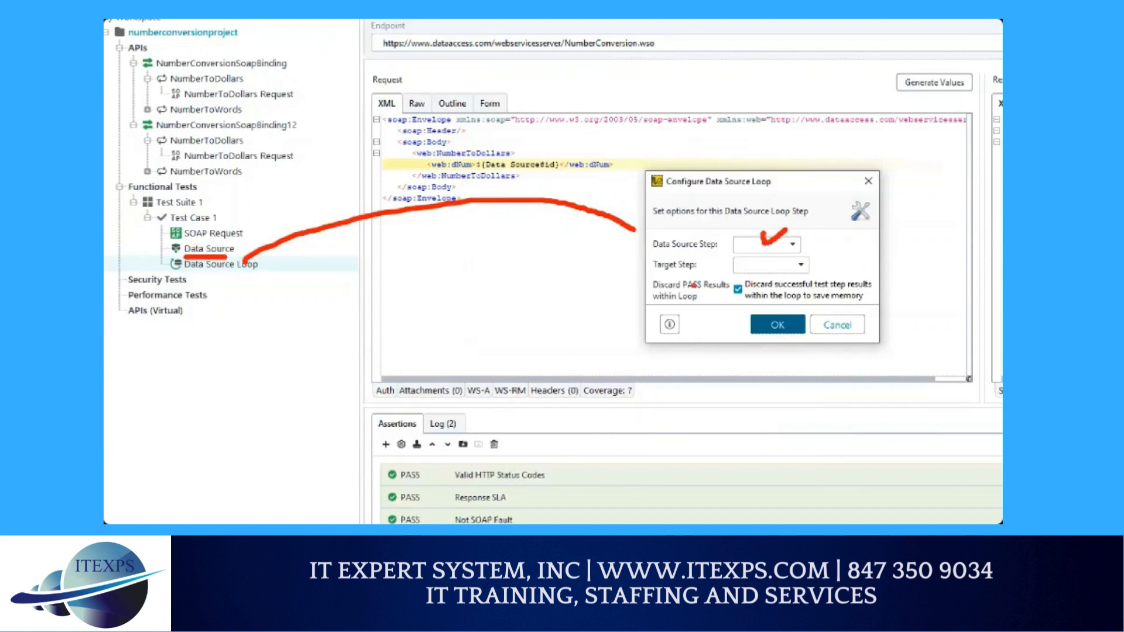
{"action": "left_click_drag", "start_coordinate": [654, 276], "coordinate": [706, 276]}
{"action": "mouse_move", "coordinate": [706, 310]}
{"action": "left_mouse_down"}
{"action": "mouse_move", "coordinate": [673, 337]}
{"action": "mouse_move", "coordinate": [197, 403]}
{"action": "mouse_move", "coordinate": [161, 222]}
{"action": "mouse_move", "coordinate": [181, 227]}
{"action": "mouse_move", "coordinate": [173, 238]}
{"action": "left_mouse_up"}
{"action": "left_click", "coordinate": [177, 254]}
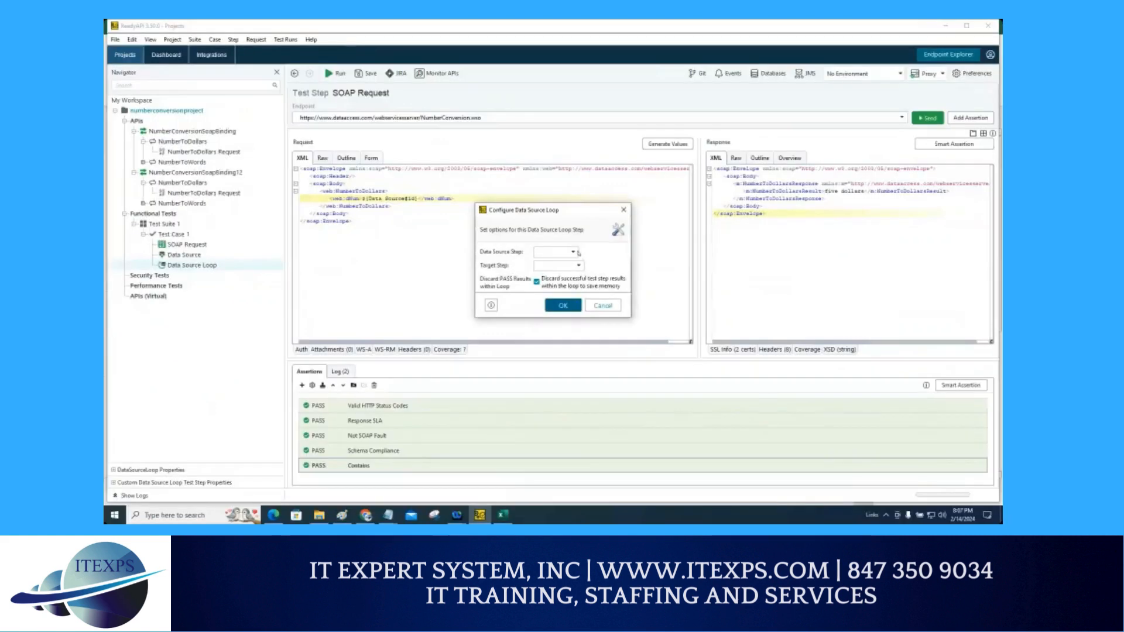
{"action": "left_click", "coordinate": [791, 244]}
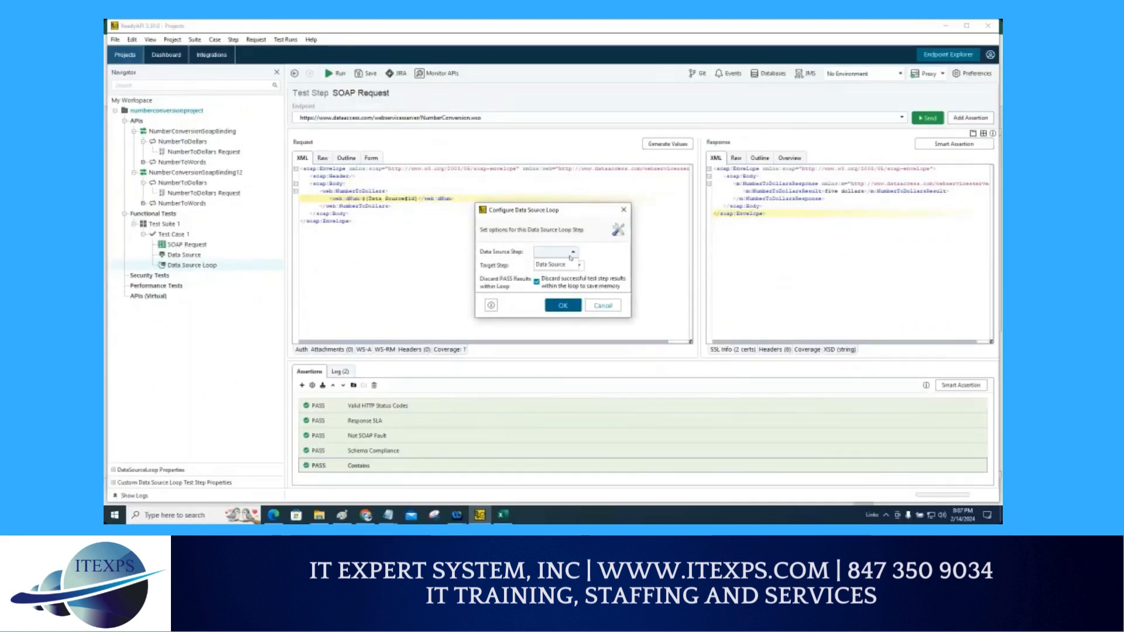
{"action": "left_click", "coordinate": [556, 264]}
{"action": "left_click", "coordinate": [579, 267]}
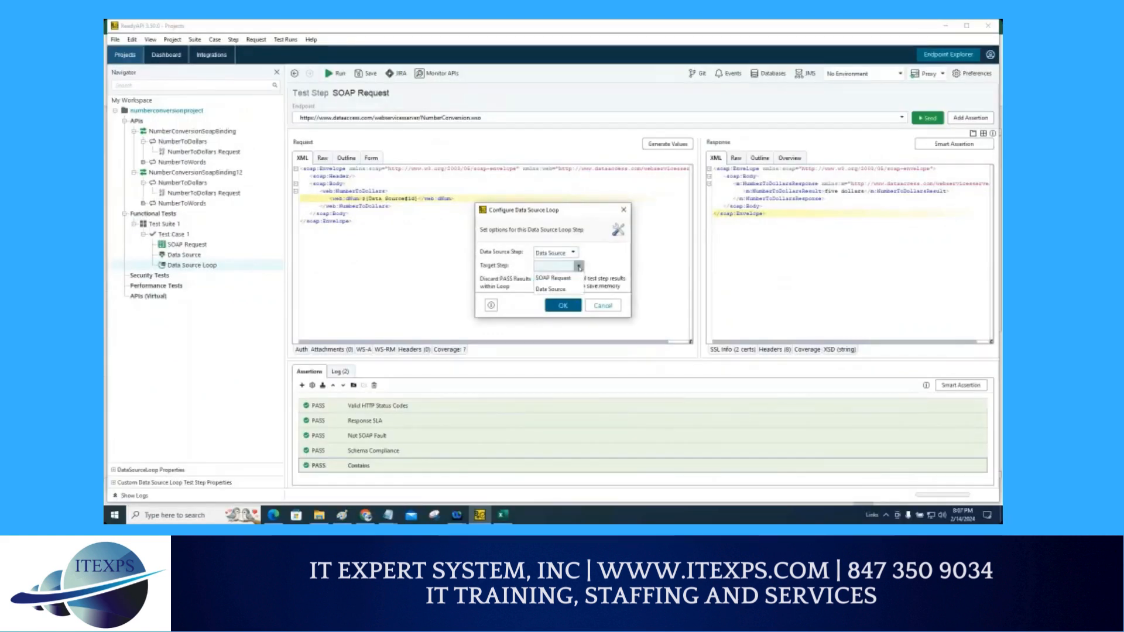
{"action": "left_click", "coordinate": [556, 278]}
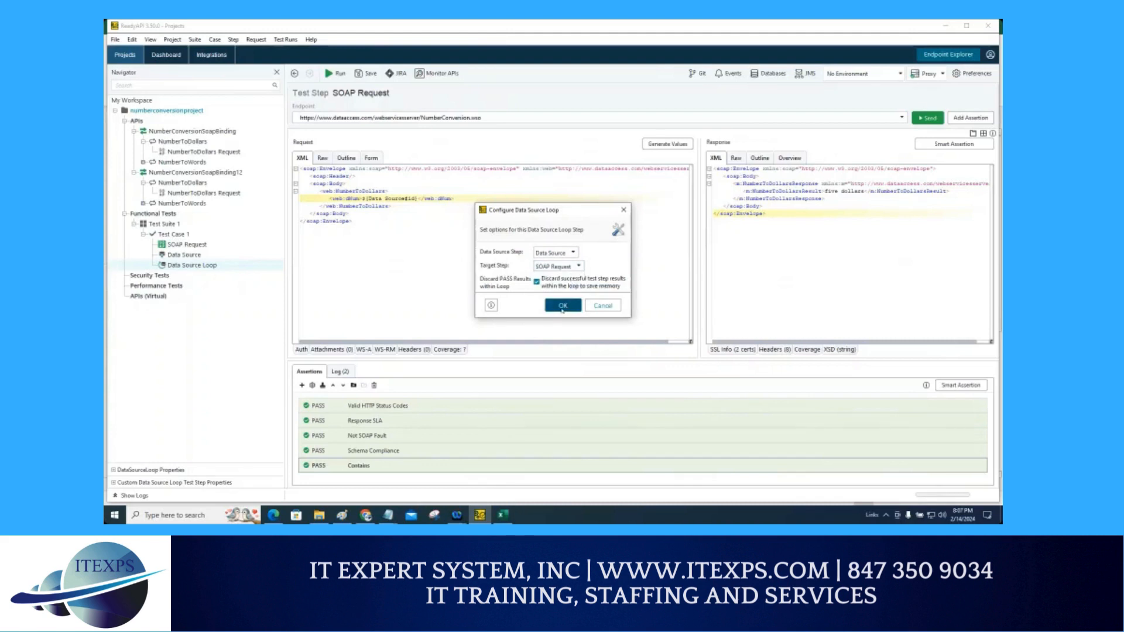
{"action": "left_click", "coordinate": [562, 305]}
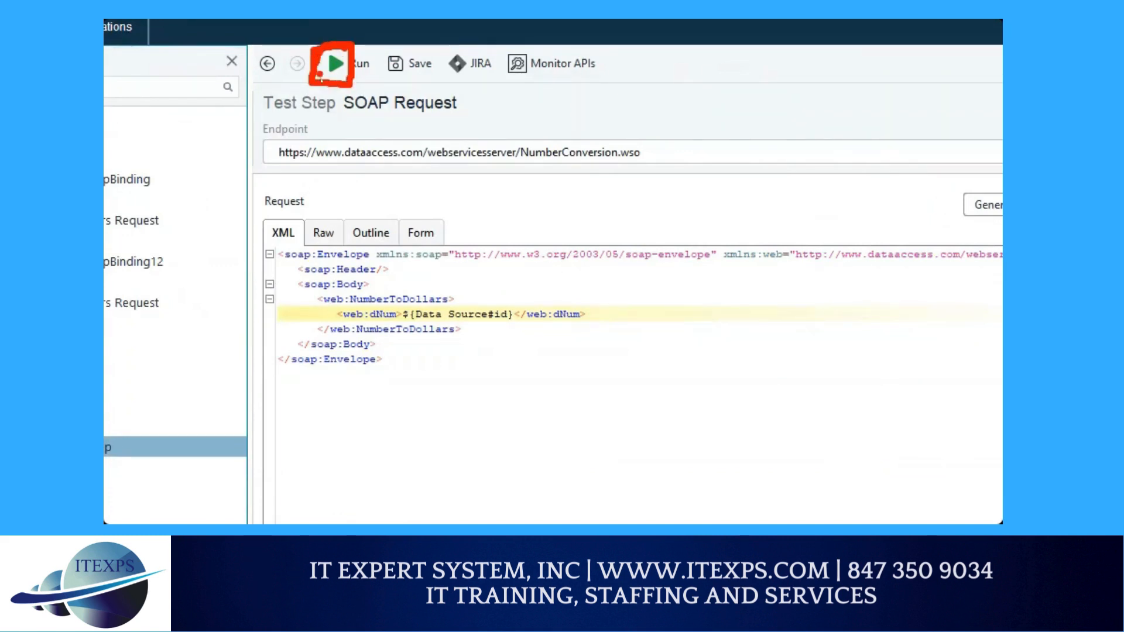
Step: Run Test Case 1 so the request loops over the Excel data rows
{"action": "left_click", "coordinate": [332, 69]}
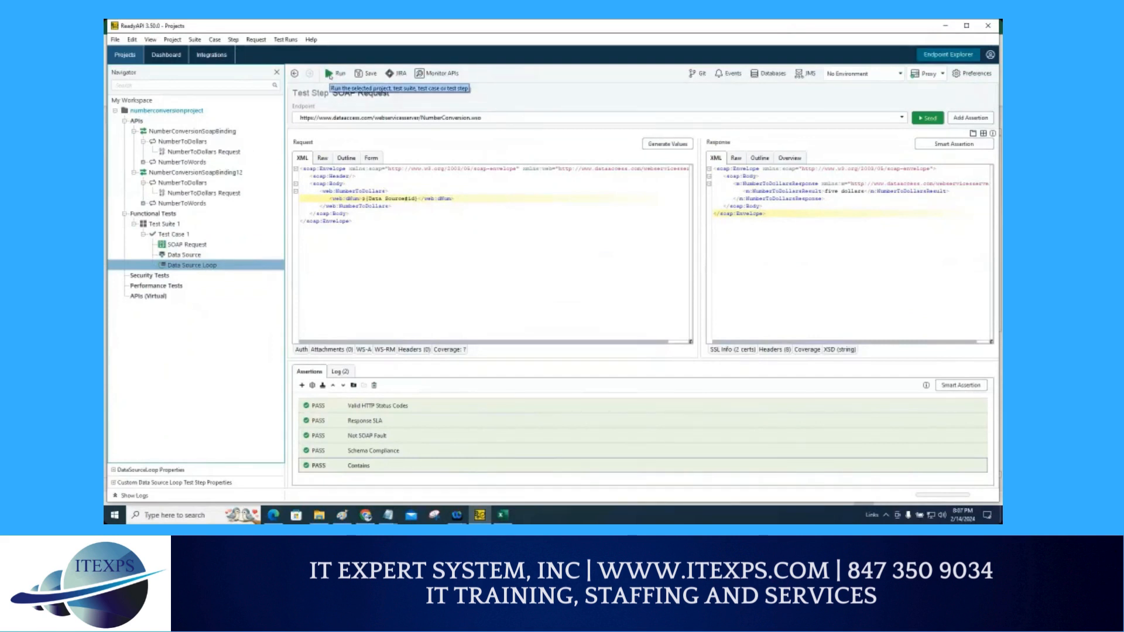
{"action": "left_click", "coordinate": [171, 234]}
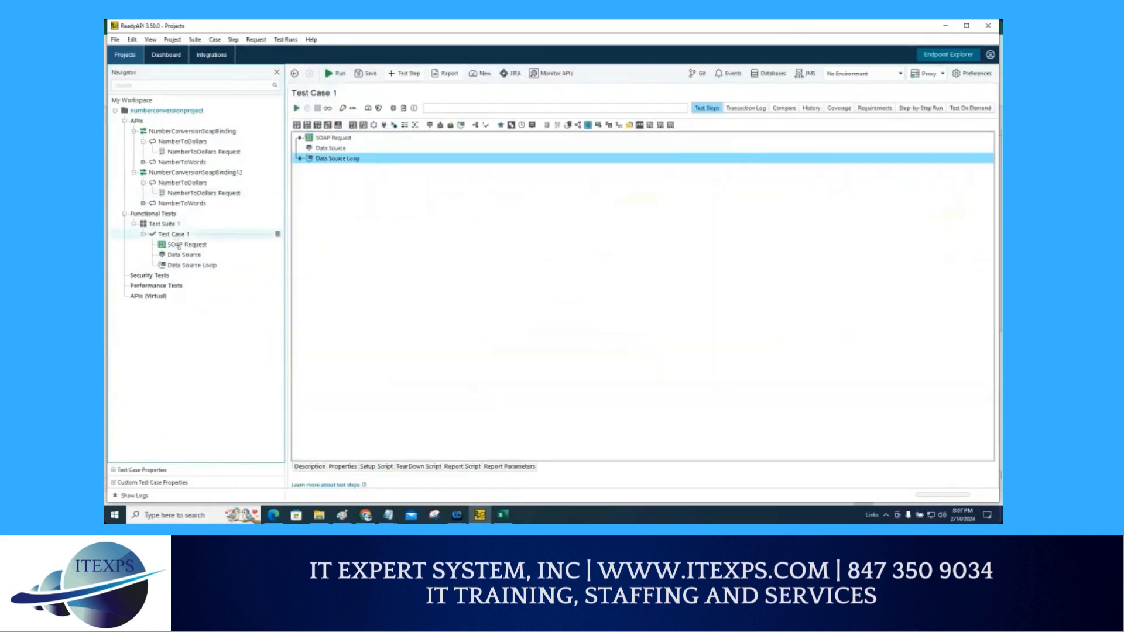
{"action": "left_click", "coordinate": [192, 265]}
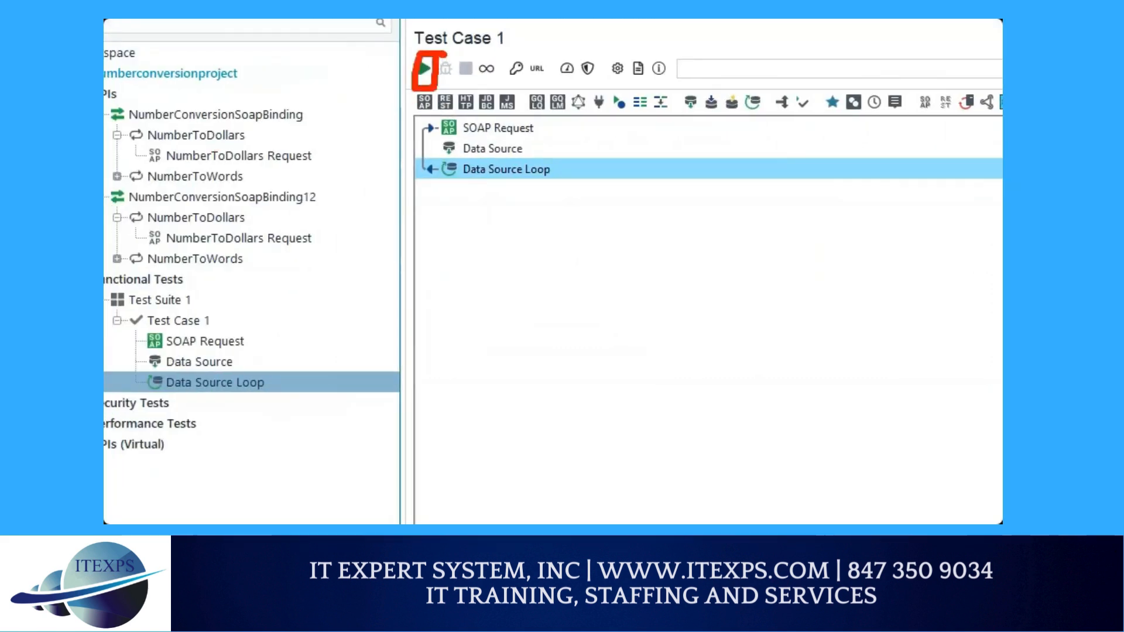
{"action": "left_click", "coordinate": [424, 68]}
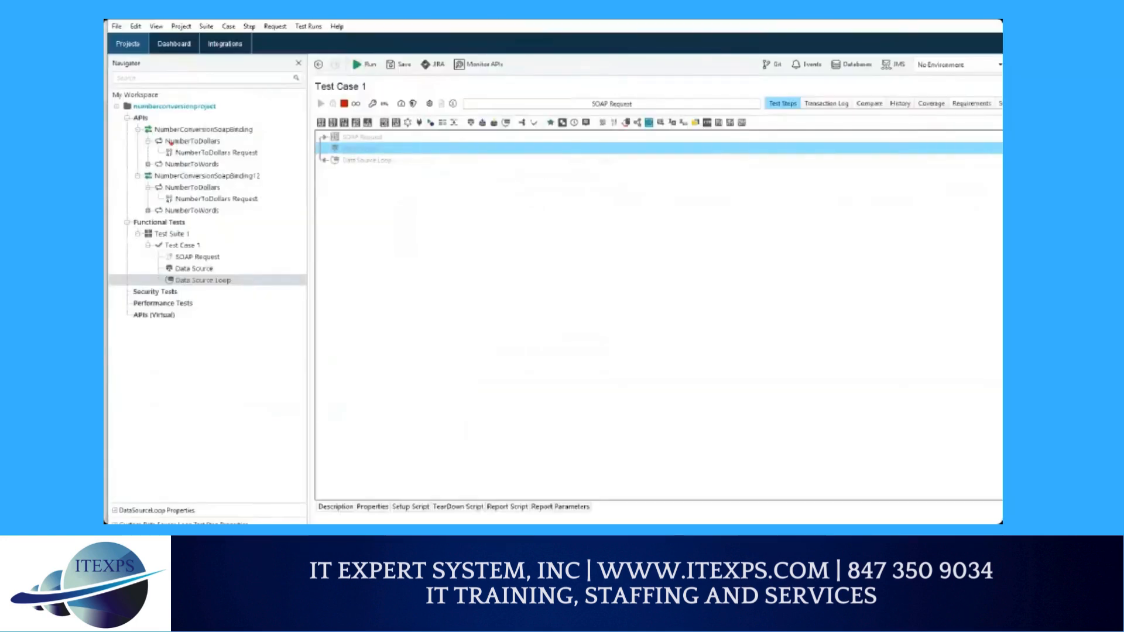
{"action": "mouse_move", "coordinate": [169, 287]}
{"action": "left_mouse_down"}
{"action": "mouse_move", "coordinate": [218, 282]}
{"action": "mouse_move", "coordinate": [212, 289]}
{"action": "left_mouse_up"}
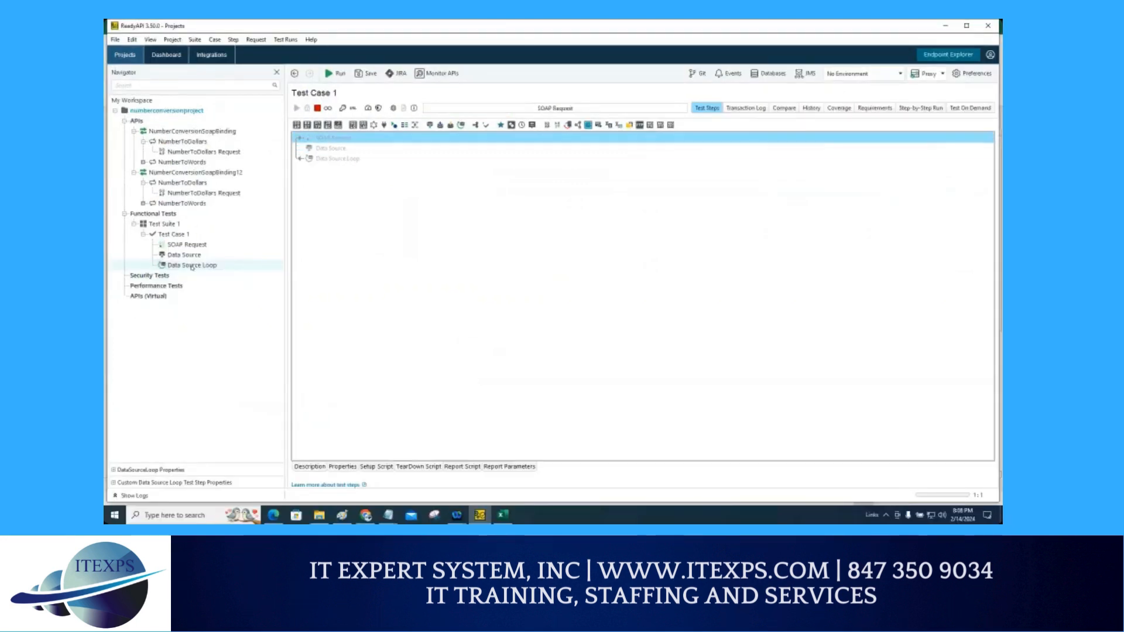
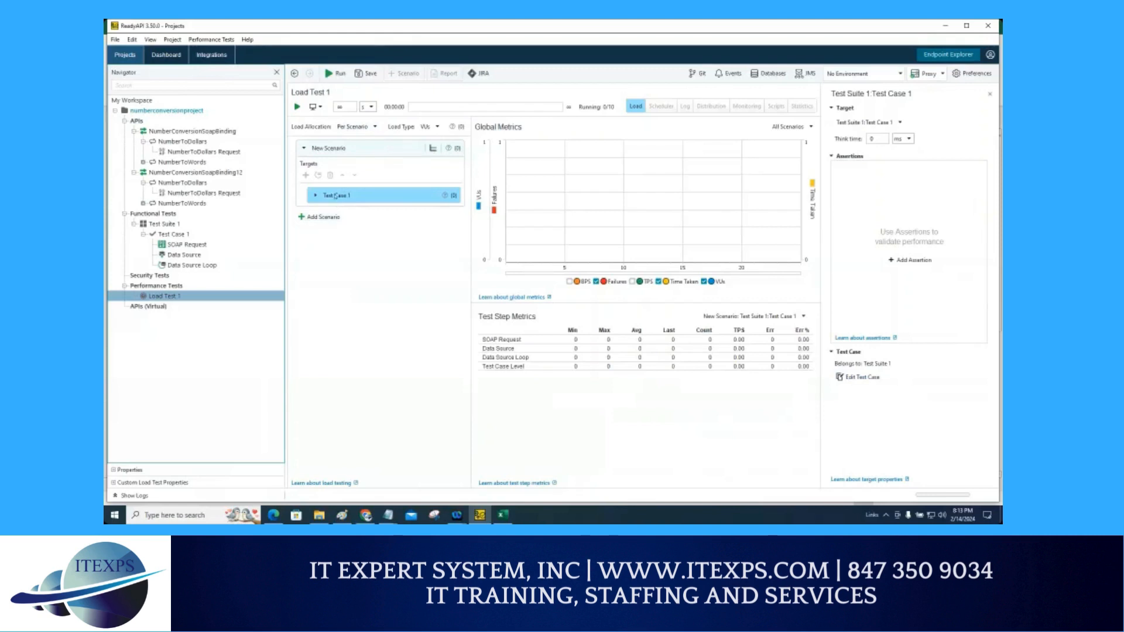
Step: Expand Test Case 1 in the load scenario and set the load test duration to 5 minutes
{"action": "left_click", "coordinate": [400, 194]}
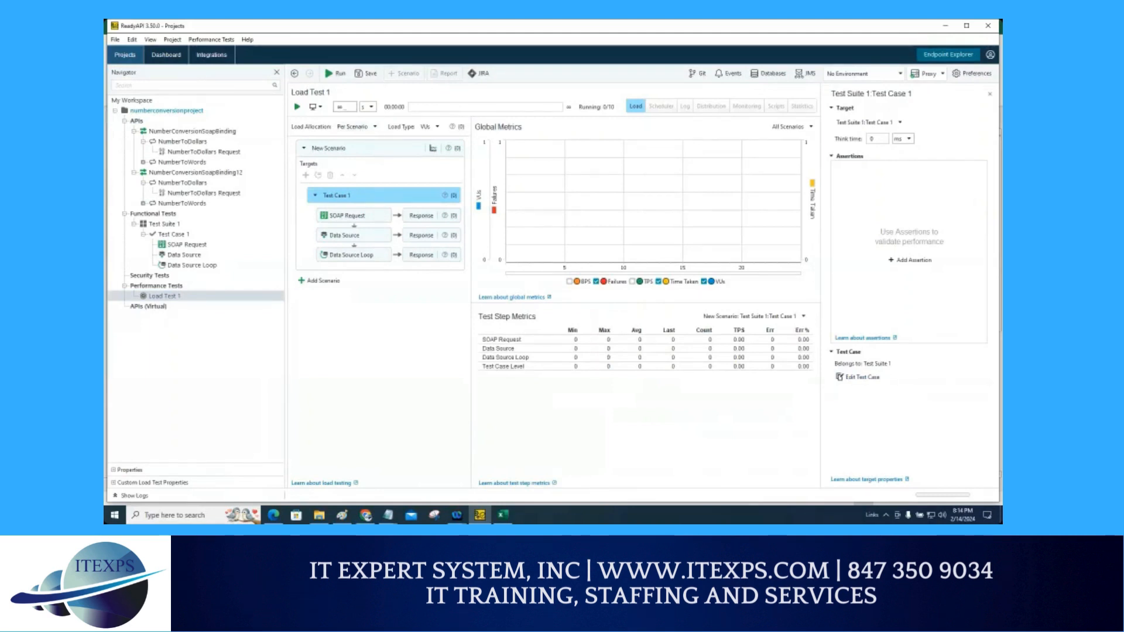
{"action": "double_click", "coordinate": [340, 107]}
{"action": "left_click", "coordinate": [370, 106]}
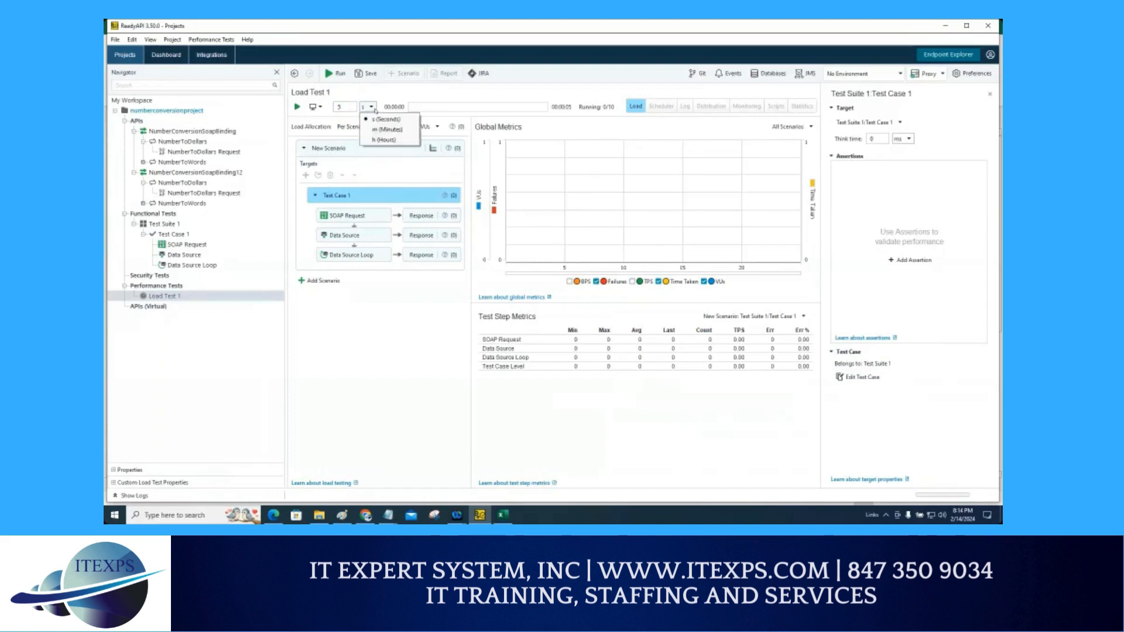
{"action": "left_click", "coordinate": [374, 129]}
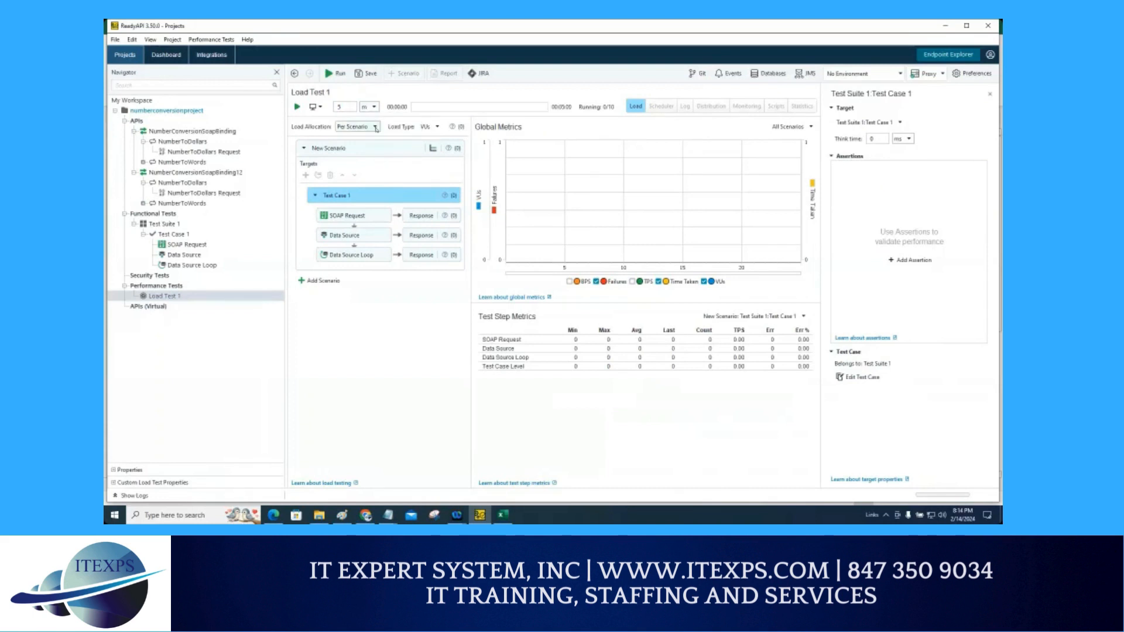
Step: Examine the New Scenario's load profile options
{"action": "left_click", "coordinate": [340, 150]}
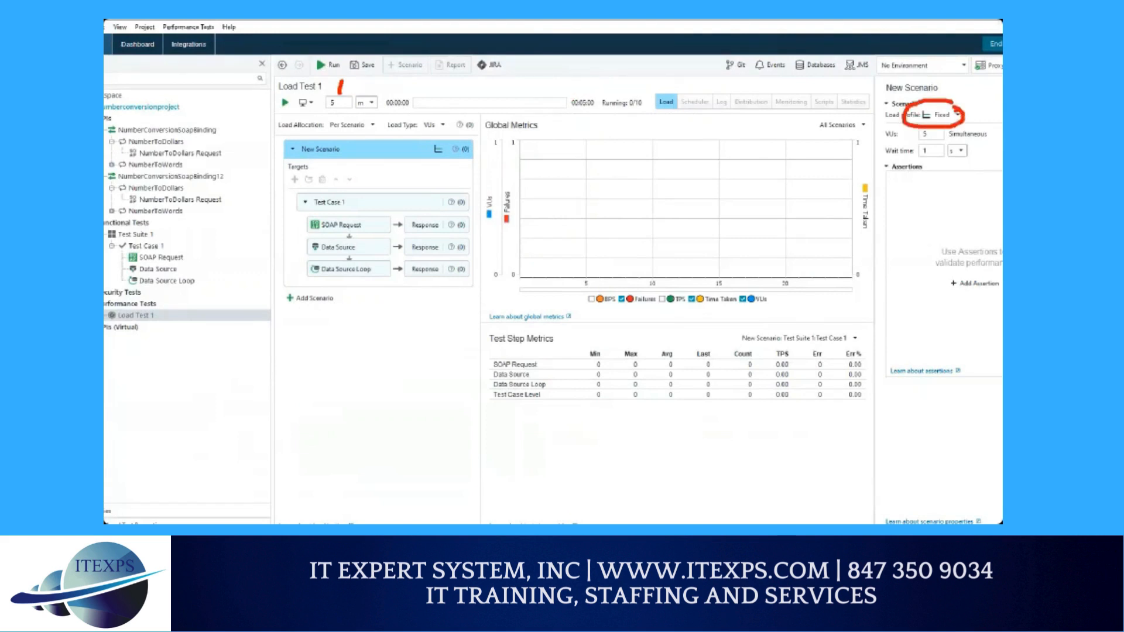
{"action": "left_click", "coordinate": [957, 115]}
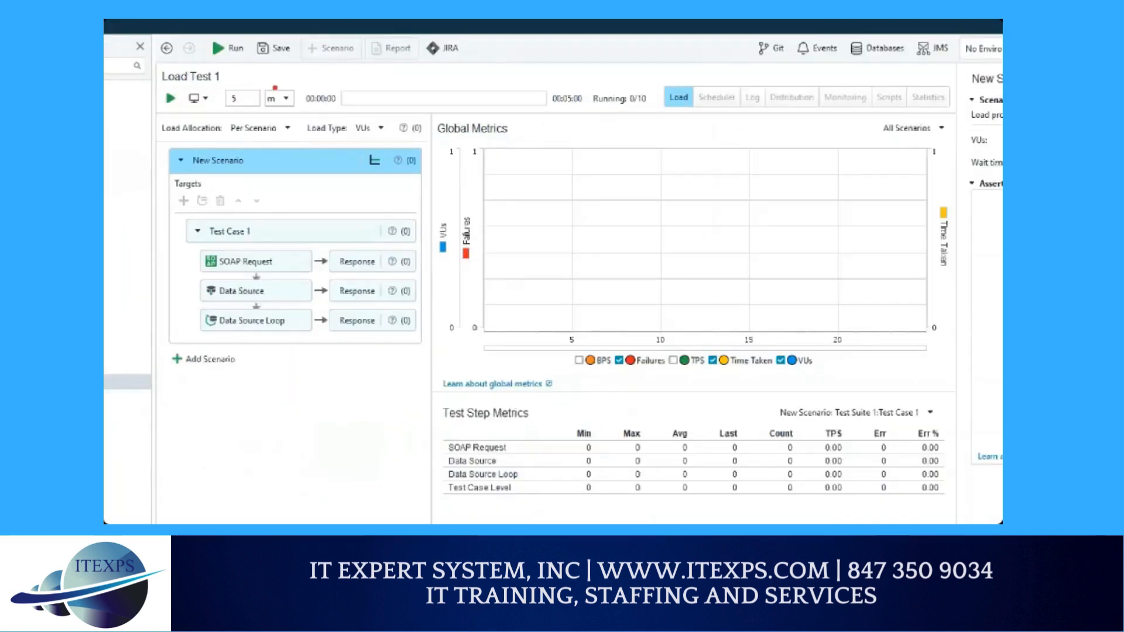
{"action": "mouse_move", "coordinate": [261, 82]}
{"action": "left_mouse_down"}
{"action": "mouse_move", "coordinate": [230, 116]}
{"action": "mouse_move", "coordinate": [248, 91]}
{"action": "mouse_move", "coordinate": [294, 110]}
{"action": "left_mouse_up"}
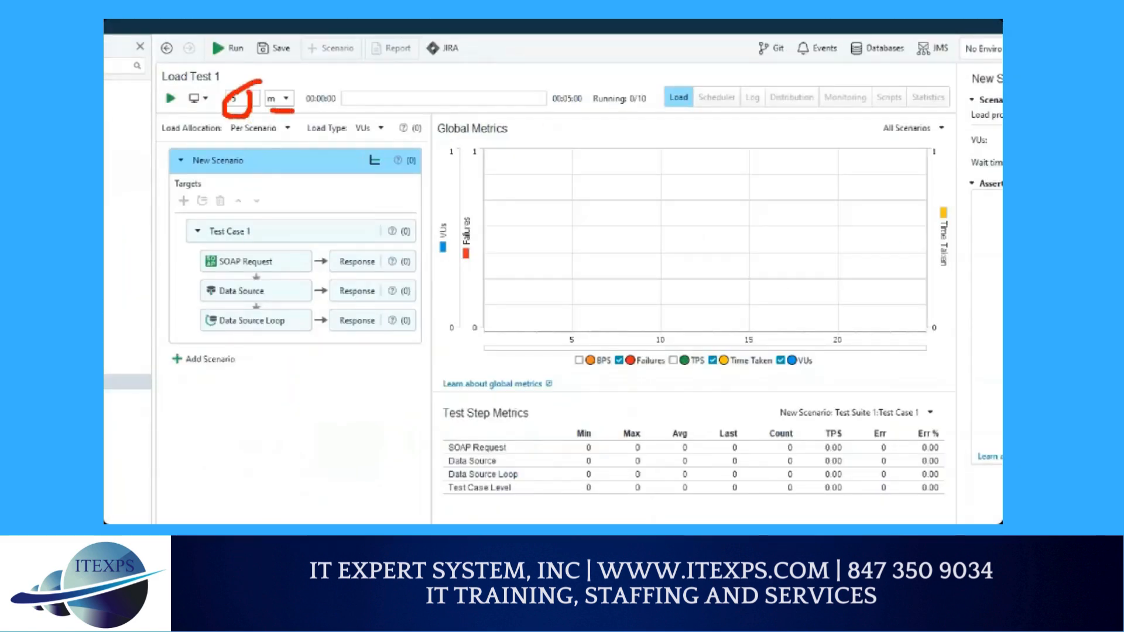
{"action": "left_click_drag", "start_coordinate": [224, 172], "coordinate": [297, 182]}
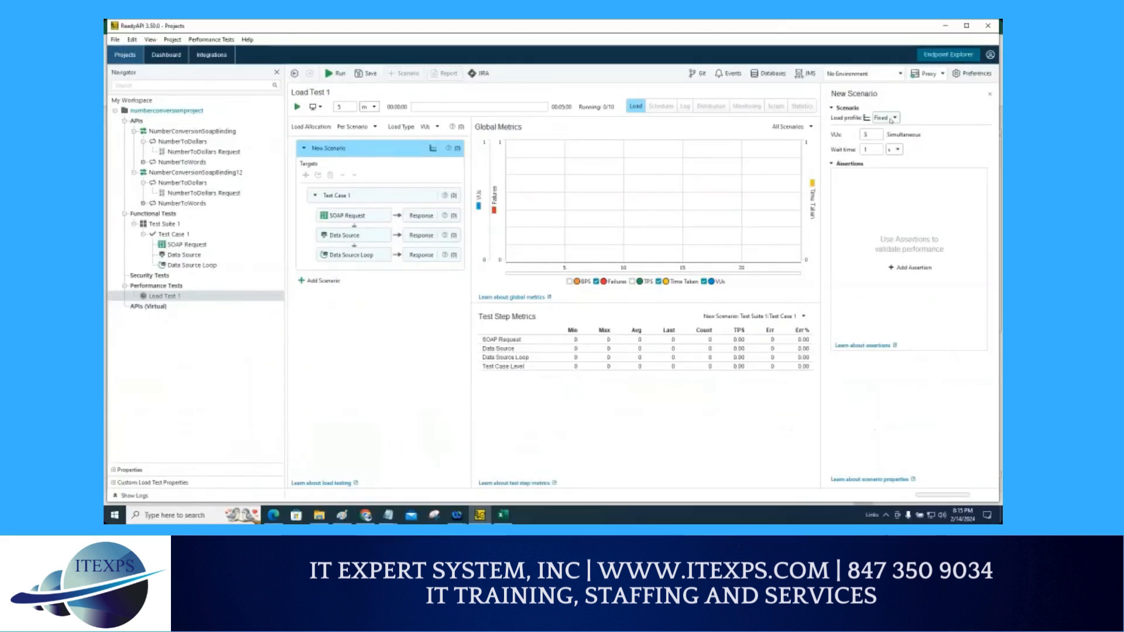
{"action": "left_click", "coordinate": [892, 118]}
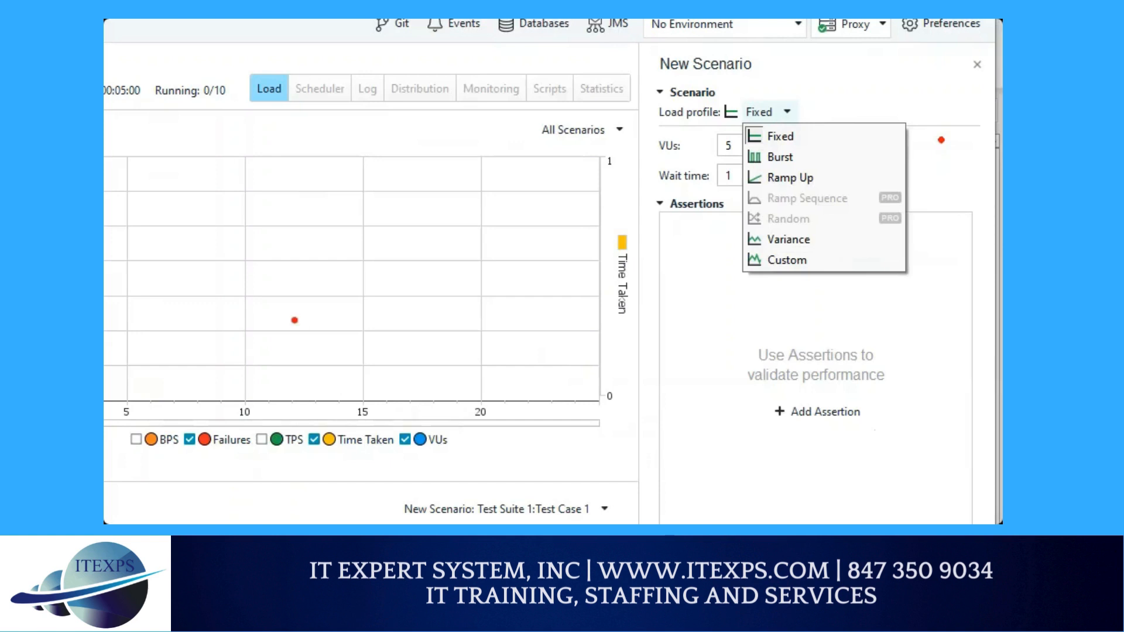
{"action": "left_click_drag", "start_coordinate": [280, 226], "coordinate": [280, 363]}
{"action": "left_click_drag", "start_coordinate": [157, 337], "coordinate": [548, 340]}
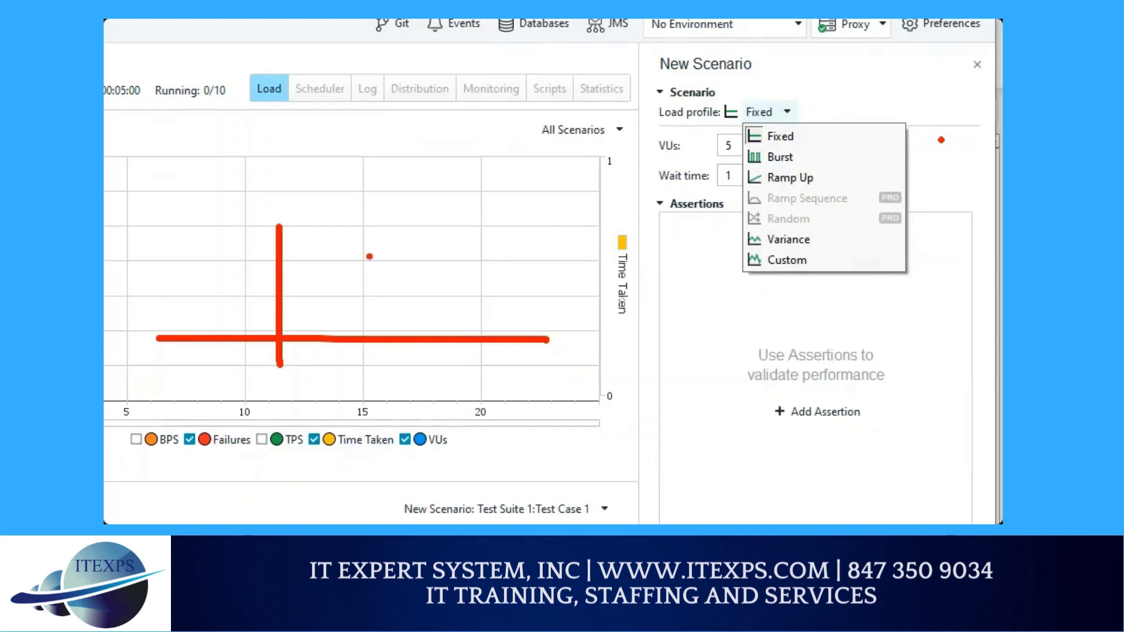
{"action": "mouse_move", "coordinate": [288, 306]}
{"action": "left_mouse_down"}
{"action": "mouse_move", "coordinate": [349, 300]}
{"action": "mouse_move", "coordinate": [478, 205]}
{"action": "left_mouse_up"}
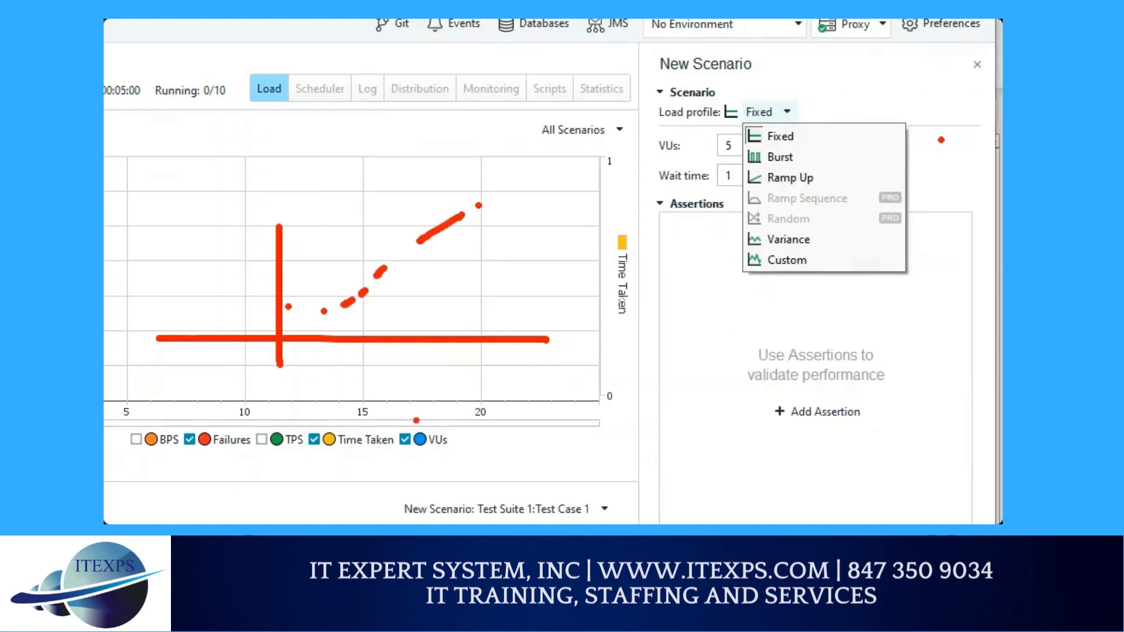
{"action": "left_click_drag", "start_coordinate": [296, 182], "coordinate": [589, 177]}
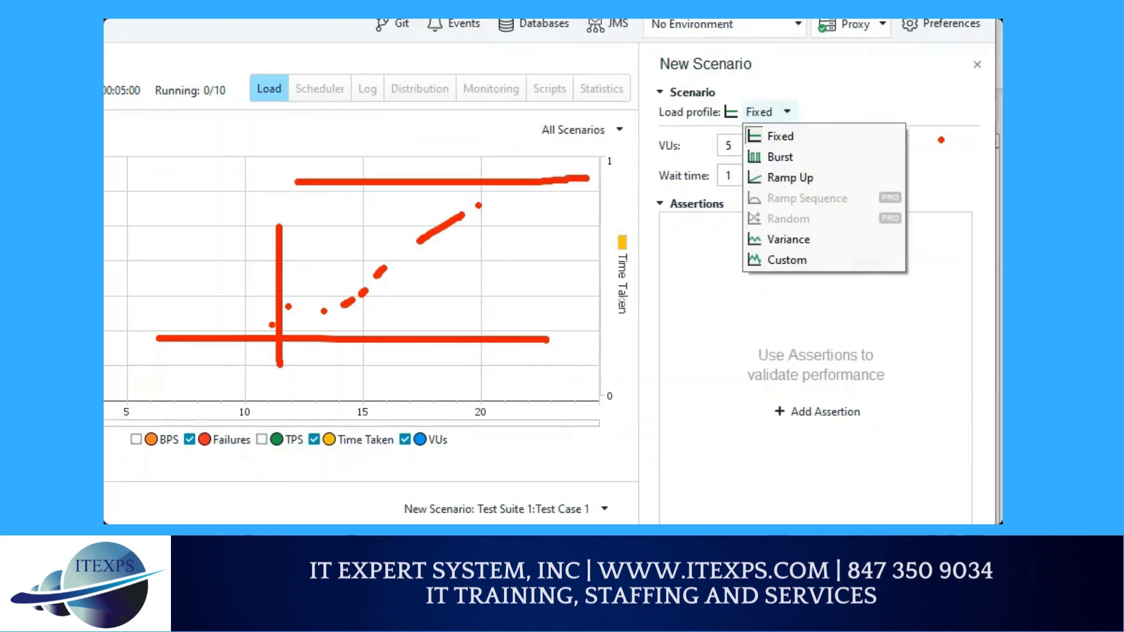
{"action": "mouse_move", "coordinate": [271, 325]}
{"action": "left_mouse_down"}
{"action": "mouse_move", "coordinate": [642, 134]}
{"action": "mouse_move", "coordinate": [696, 80]}
{"action": "left_mouse_up"}
{"action": "left_click_drag", "start_coordinate": [343, 100], "coordinate": [343, 354]}
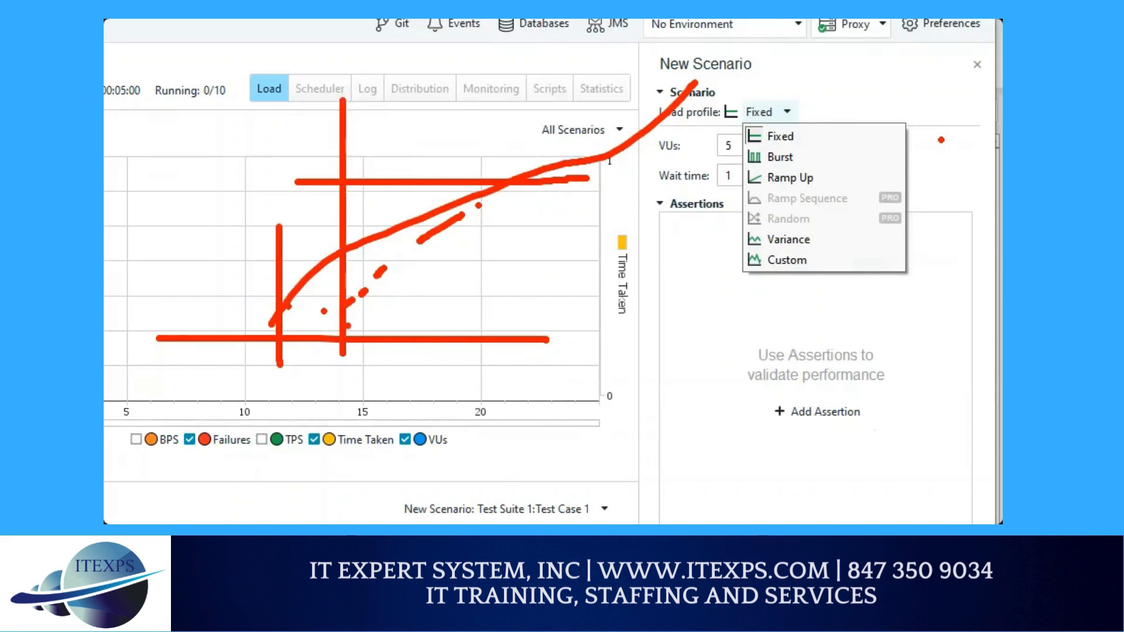
{"action": "left_click_drag", "start_coordinate": [415, 103], "coordinate": [407, 337]}
{"action": "left_click_drag", "start_coordinate": [476, 106], "coordinate": [491, 311]}
{"action": "mouse_move", "coordinate": [812, 110]}
{"action": "left_mouse_down"}
{"action": "mouse_move", "coordinate": [831, 120]}
{"action": "mouse_move", "coordinate": [836, 178]}
{"action": "mouse_move", "coordinate": [824, 270]}
{"action": "left_mouse_up"}
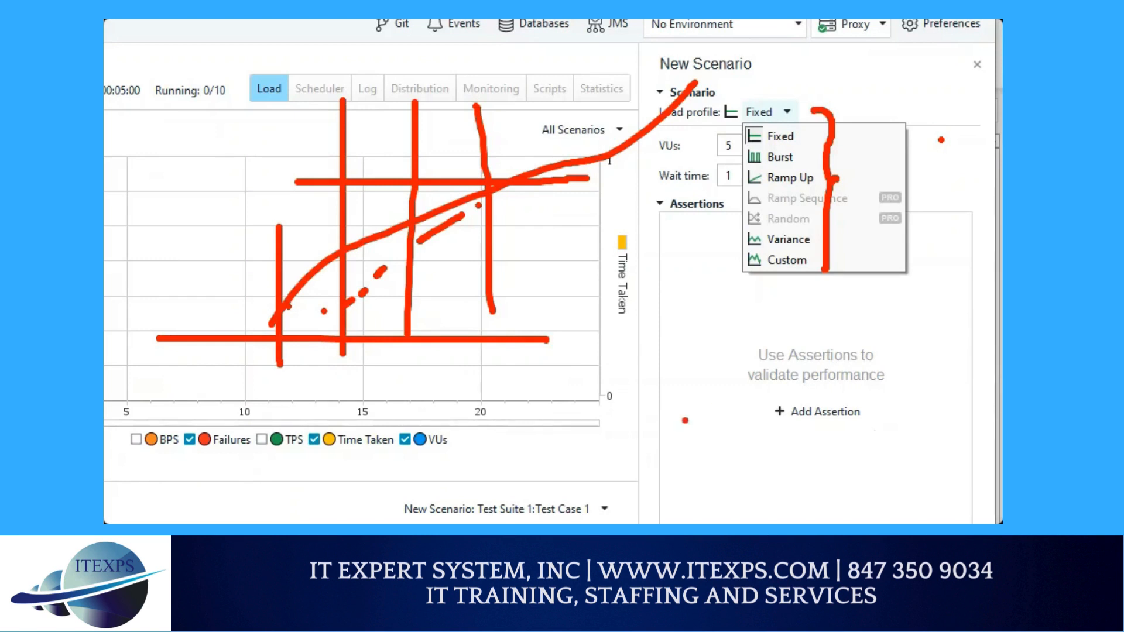
{"action": "left_click", "coordinate": [674, 406]}
{"action": "left_click", "coordinate": [692, 390]}
{"action": "left_click", "coordinate": [707, 373]}
{"action": "left_click", "coordinate": [721, 352]}
{"action": "left_click", "coordinate": [734, 342]}
{"action": "left_click", "coordinate": [747, 324]}
{"action": "left_click", "coordinate": [759, 306]}
{"action": "left_click", "coordinate": [776, 290]}
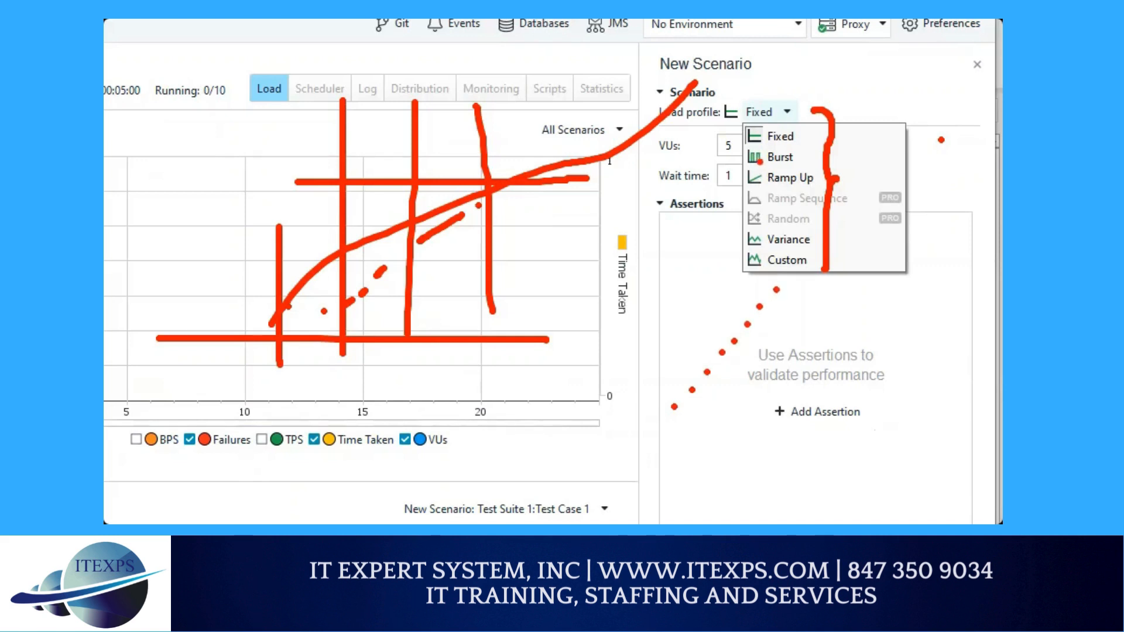
{"action": "mouse_move", "coordinate": [770, 404]}
{"action": "left_mouse_down"}
{"action": "mouse_move", "coordinate": [768, 489]}
{"action": "mouse_move", "coordinate": [799, 412]}
{"action": "mouse_move", "coordinate": [782, 404]}
{"action": "left_mouse_up"}
{"action": "left_click_drag", "start_coordinate": [826, 468], "coordinate": [829, 476]}
{"action": "mouse_move", "coordinate": [858, 389]}
{"action": "left_mouse_down"}
{"action": "mouse_move", "coordinate": [858, 487]}
{"action": "mouse_move", "coordinate": [909, 391]}
{"action": "mouse_move", "coordinate": [876, 382]}
{"action": "left_mouse_up"}
{"action": "mouse_move", "coordinate": [929, 442]}
{"action": "left_mouse_down"}
{"action": "mouse_move", "coordinate": [938, 483]}
{"action": "mouse_move", "coordinate": [954, 443]}
{"action": "left_mouse_up"}
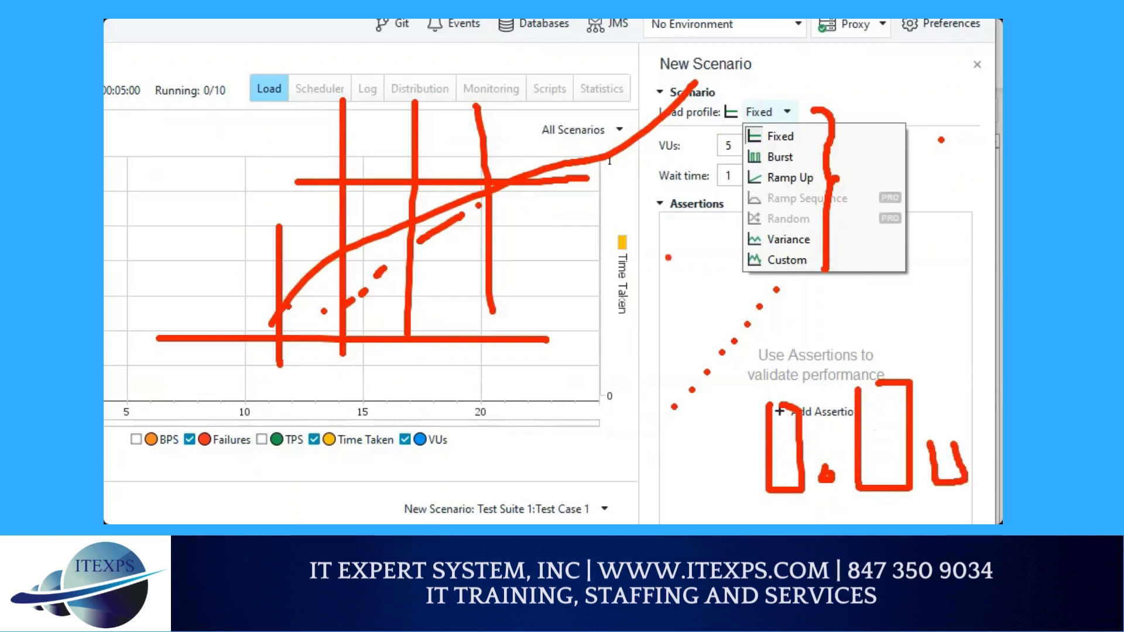
{"action": "left_click_drag", "start_coordinate": [519, 315], "coordinate": [1002, 297]}
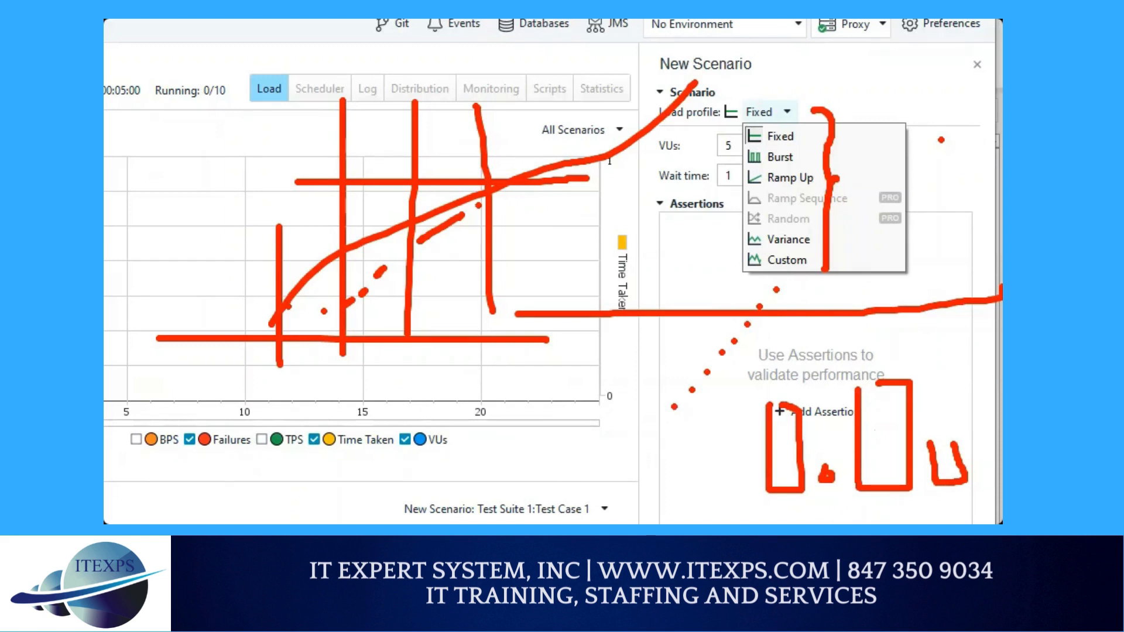
{"action": "left_click", "coordinate": [918, 254]}
{"action": "key", "text": "Escape"}
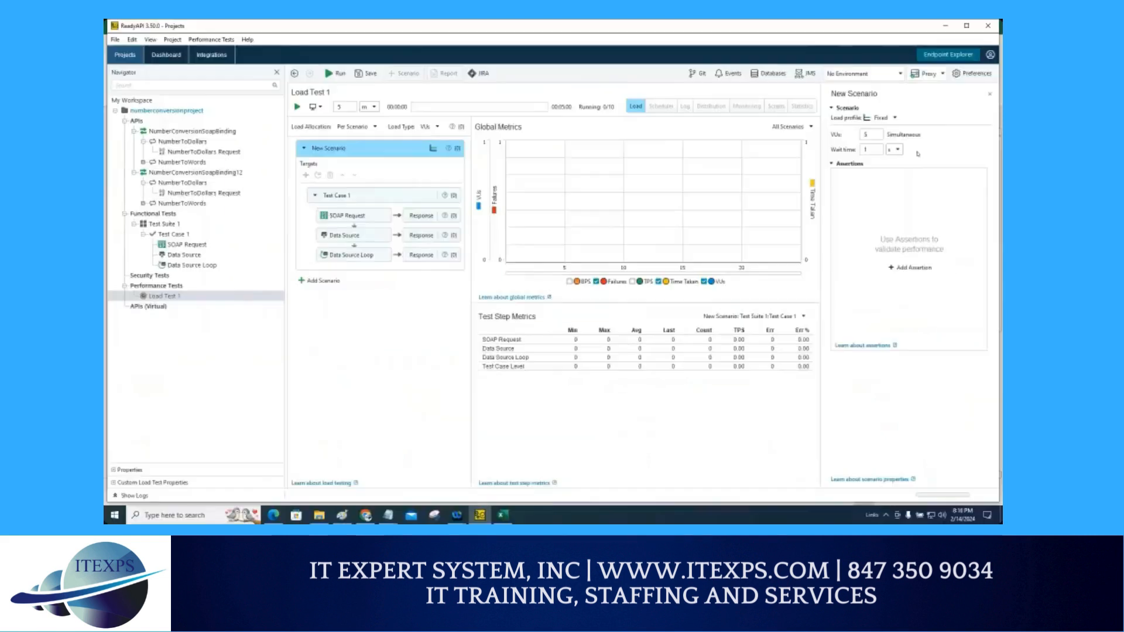
Step: Change the New Scenario's load profile to Ramp Up, keeping peak VUs at 10
{"action": "left_click", "coordinate": [888, 119]}
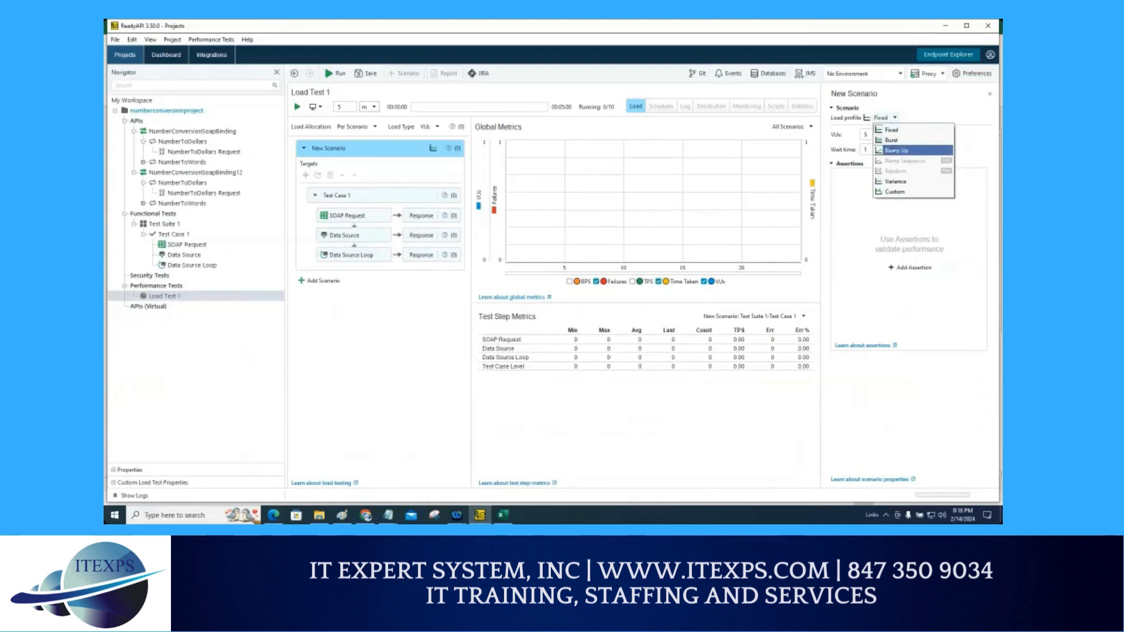
{"action": "left_click", "coordinate": [896, 150]}
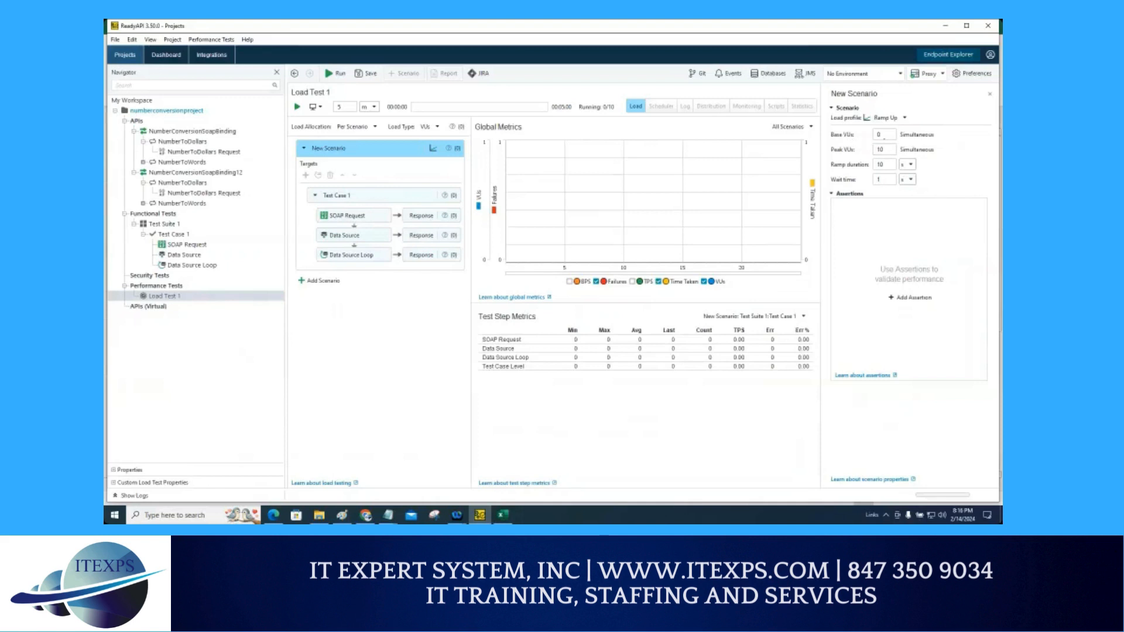
{"action": "left_click", "coordinate": [884, 135]}
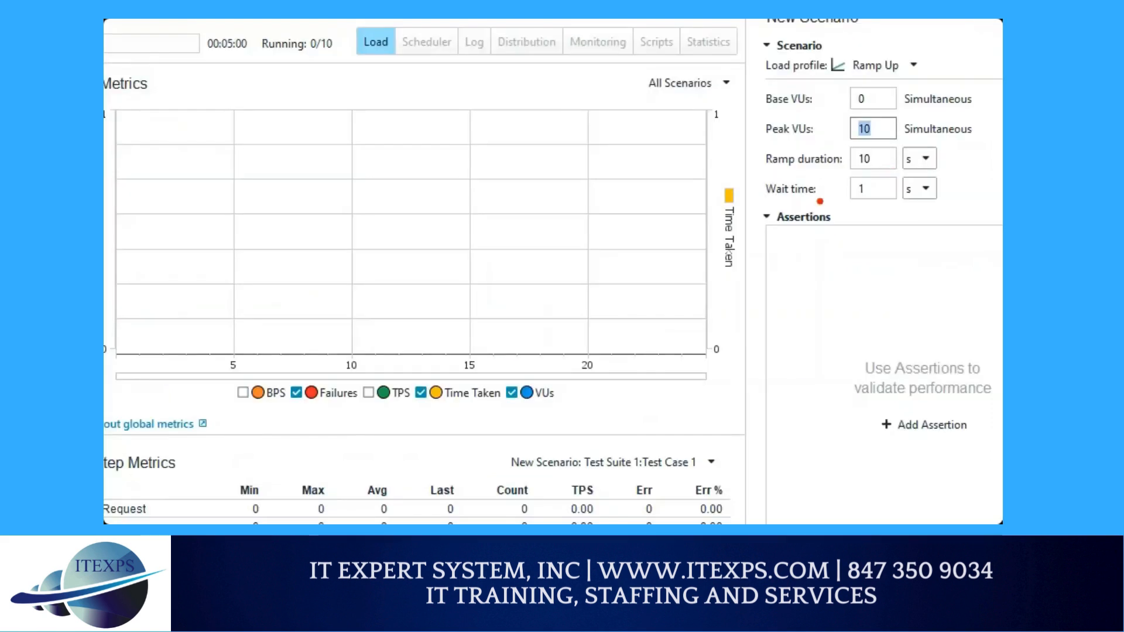
{"action": "mouse_move", "coordinate": [302, 250]}
{"action": "left_mouse_down"}
{"action": "mouse_move", "coordinate": [457, 202]}
{"action": "mouse_move", "coordinate": [459, 165]}
{"action": "mouse_move", "coordinate": [563, 151]}
{"action": "mouse_move", "coordinate": [559, 108]}
{"action": "mouse_move", "coordinate": [623, 104]}
{"action": "left_mouse_up"}
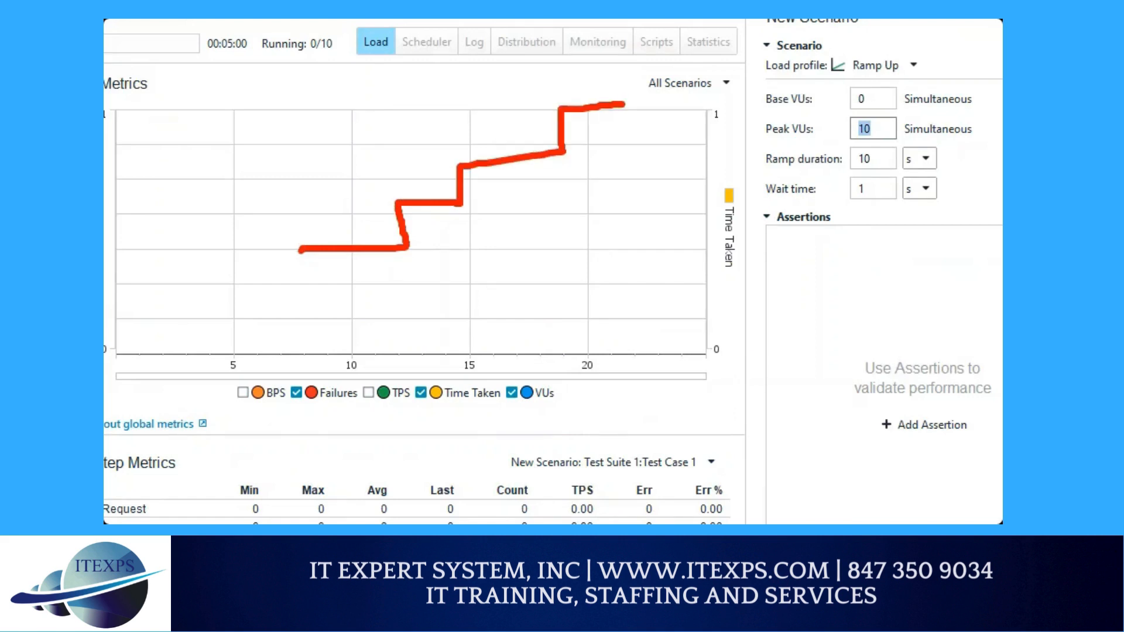
{"action": "left_click_drag", "start_coordinate": [280, 185], "coordinate": [302, 356]}
{"action": "left_click_drag", "start_coordinate": [629, 91], "coordinate": [652, 296]}
{"action": "left_click_drag", "start_coordinate": [243, 326], "coordinate": [734, 263]}
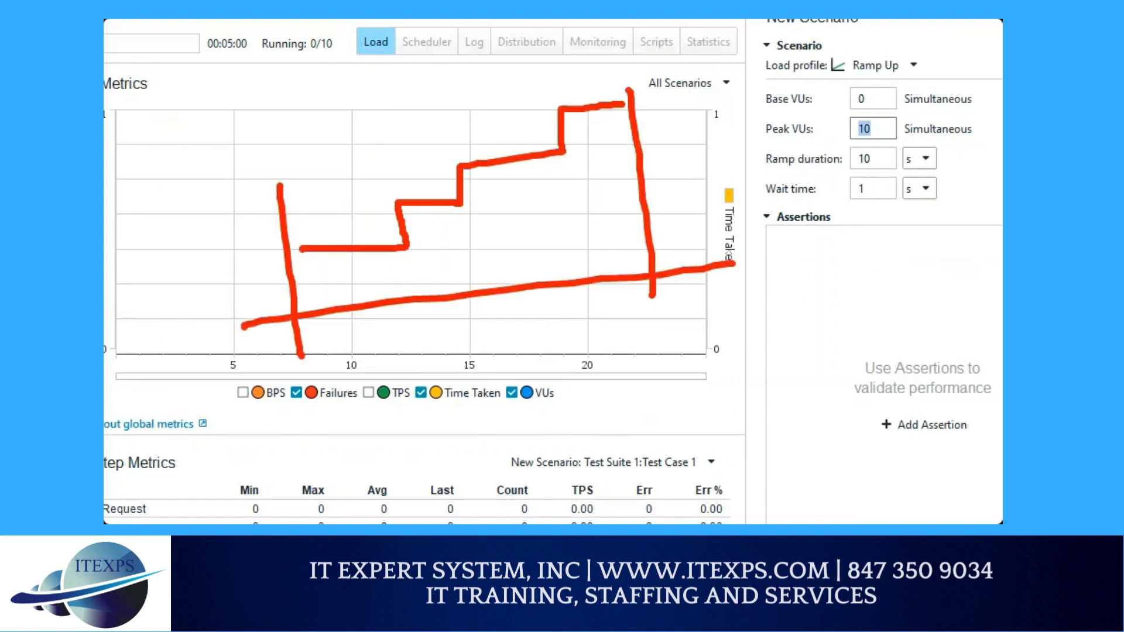
{"action": "left_click_drag", "start_coordinate": [762, 201], "coordinate": [826, 204]}
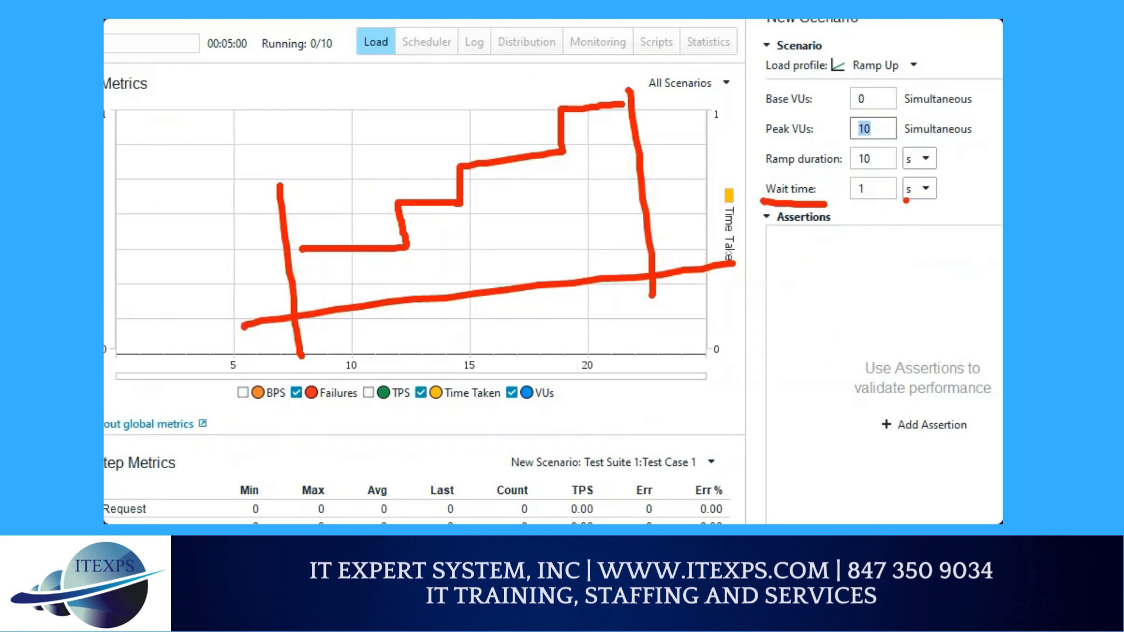
{"action": "left_click_drag", "start_coordinate": [410, 206], "coordinate": [414, 233]}
{"action": "mouse_move", "coordinate": [347, 264]}
{"action": "left_mouse_down"}
{"action": "mouse_move", "coordinate": [350, 281]}
{"action": "mouse_move", "coordinate": [378, 289]}
{"action": "left_mouse_up"}
{"action": "mouse_move", "coordinate": [474, 205]}
{"action": "left_mouse_down"}
{"action": "mouse_move", "coordinate": [464, 214]}
{"action": "mouse_move", "coordinate": [480, 225]}
{"action": "mouse_move", "coordinate": [477, 249]}
{"action": "left_mouse_up"}
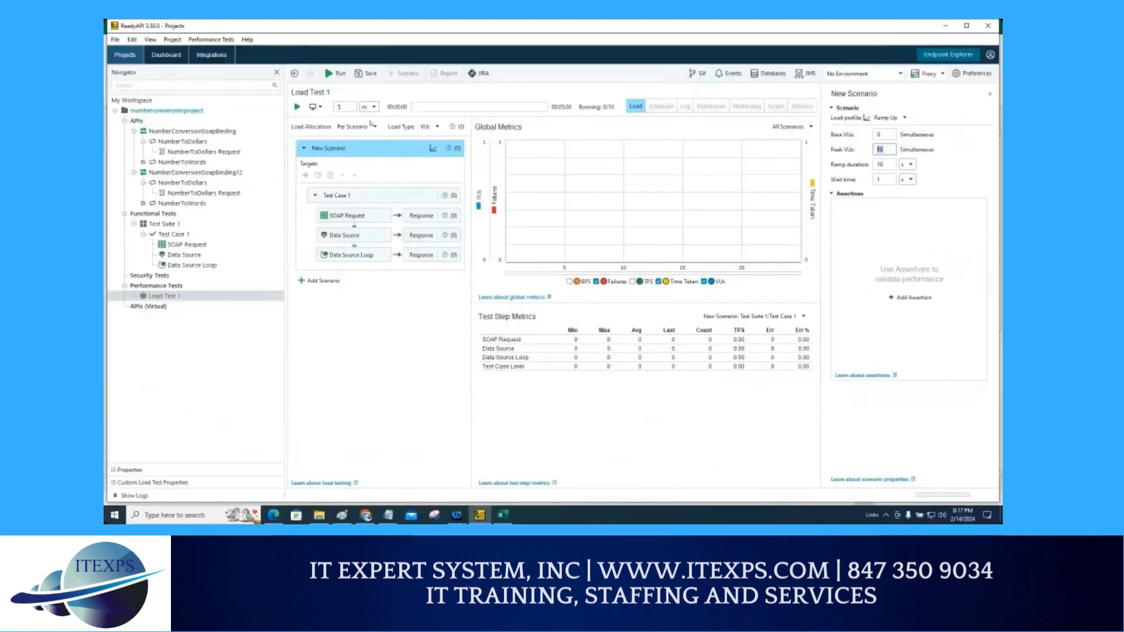
{"action": "left_click", "coordinate": [344, 107]}
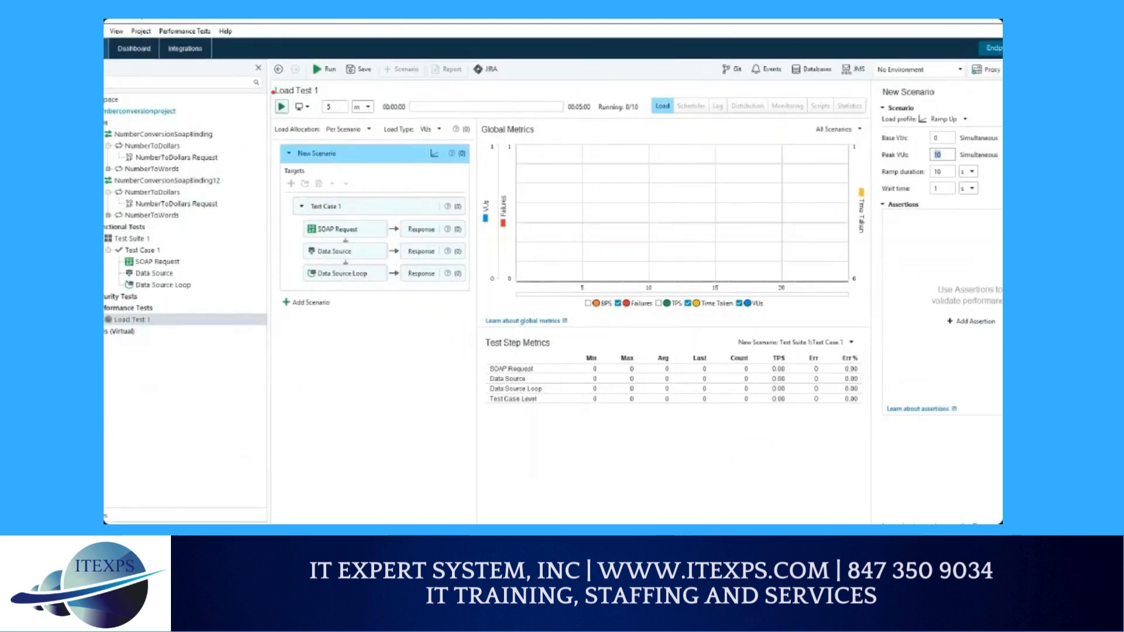
{"action": "mouse_move", "coordinate": [273, 91]}
{"action": "left_mouse_down"}
{"action": "mouse_move", "coordinate": [302, 100]}
{"action": "mouse_move", "coordinate": [289, 97]}
{"action": "left_mouse_up"}
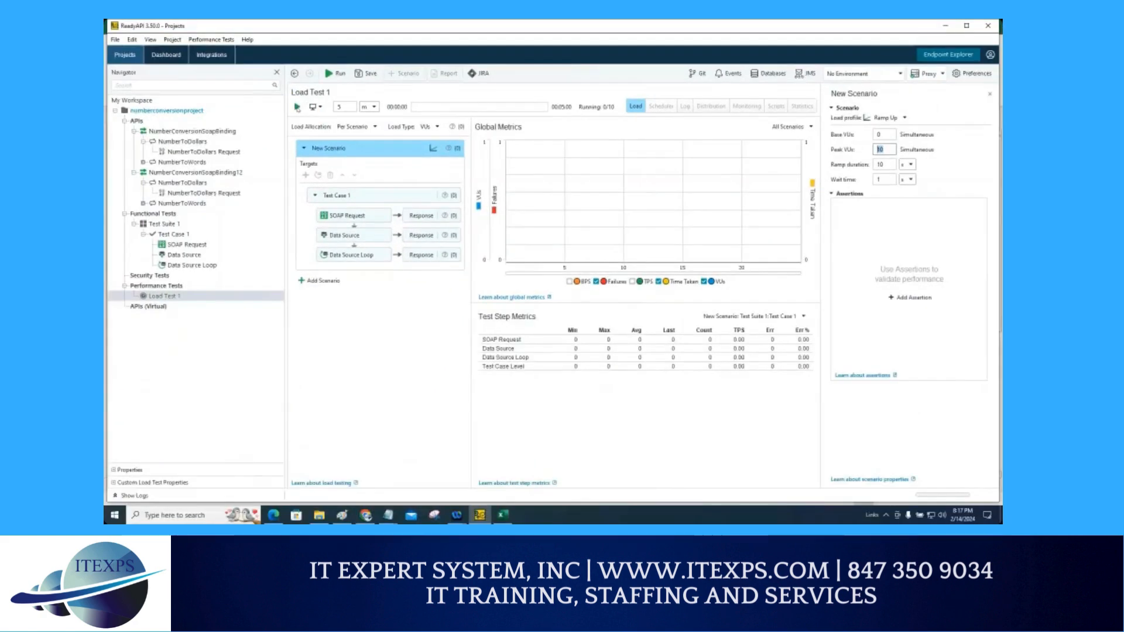
Step: Run Load Test 1, stop it, and close the finished-test dialog
{"action": "left_click", "coordinate": [281, 106]}
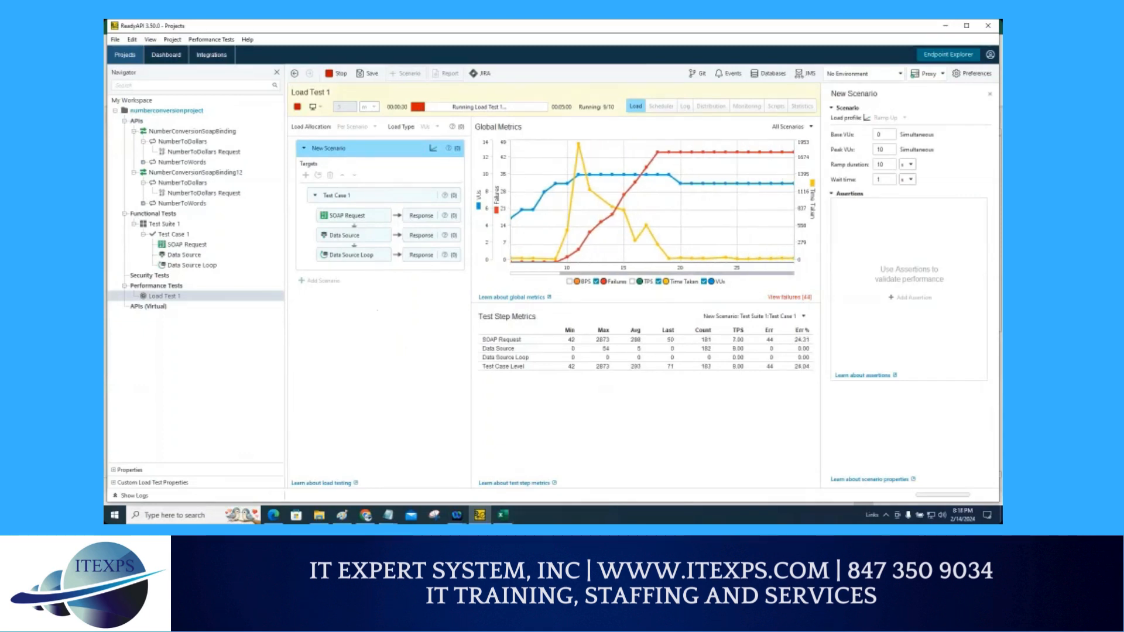
{"action": "left_click", "coordinate": [342, 75]}
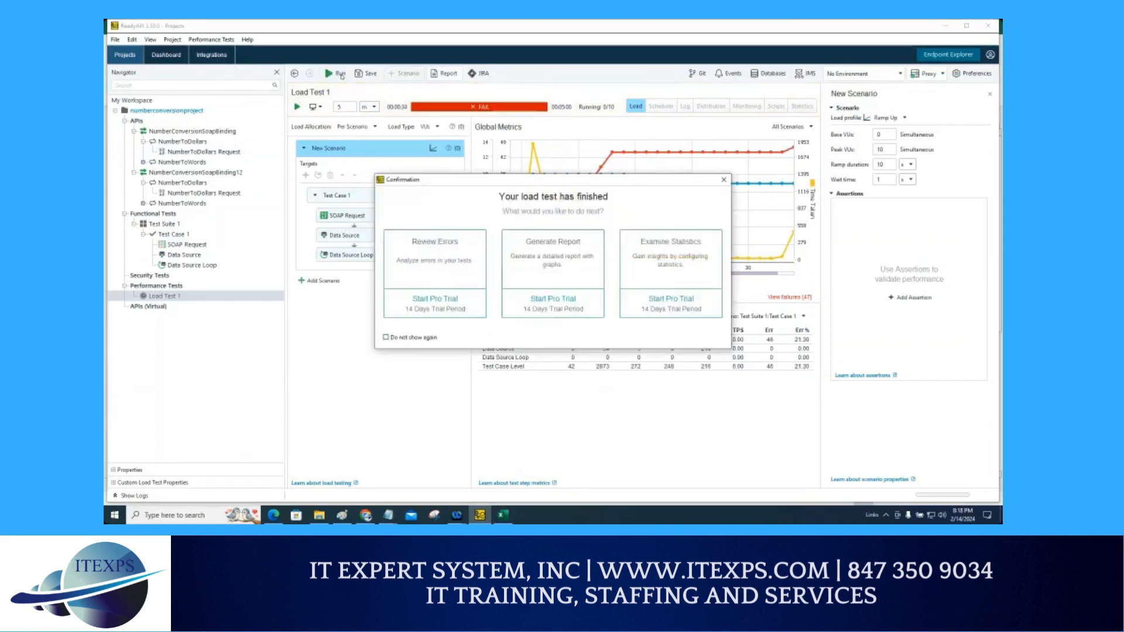
{"action": "left_click", "coordinate": [724, 183]}
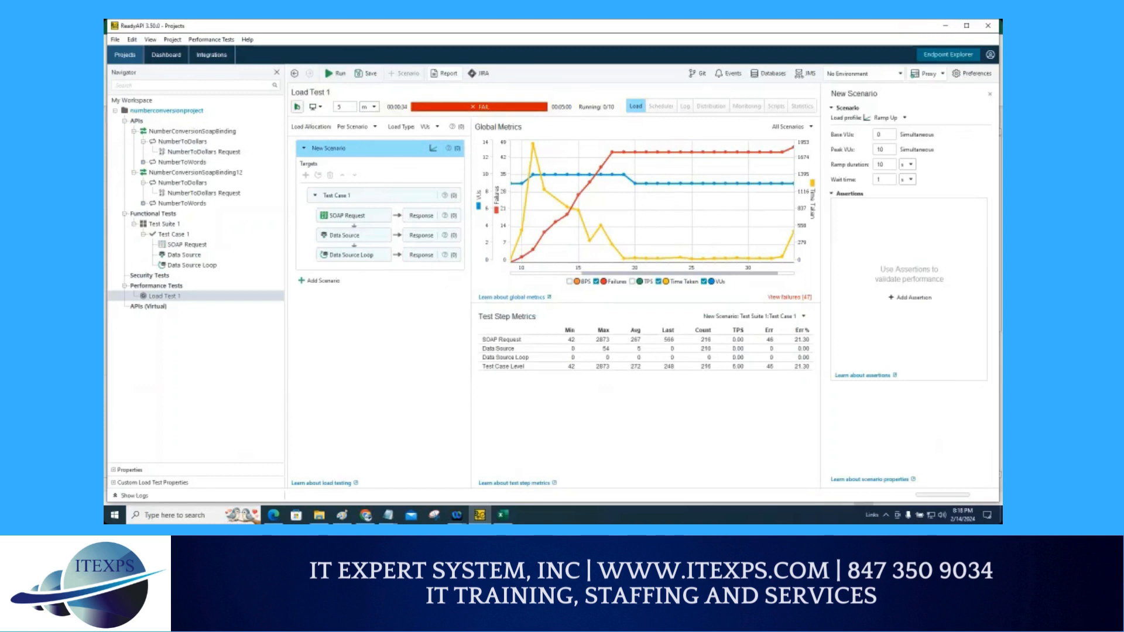
Step: Rerun Load Test 1 and stop it
{"action": "left_click", "coordinate": [298, 107]}
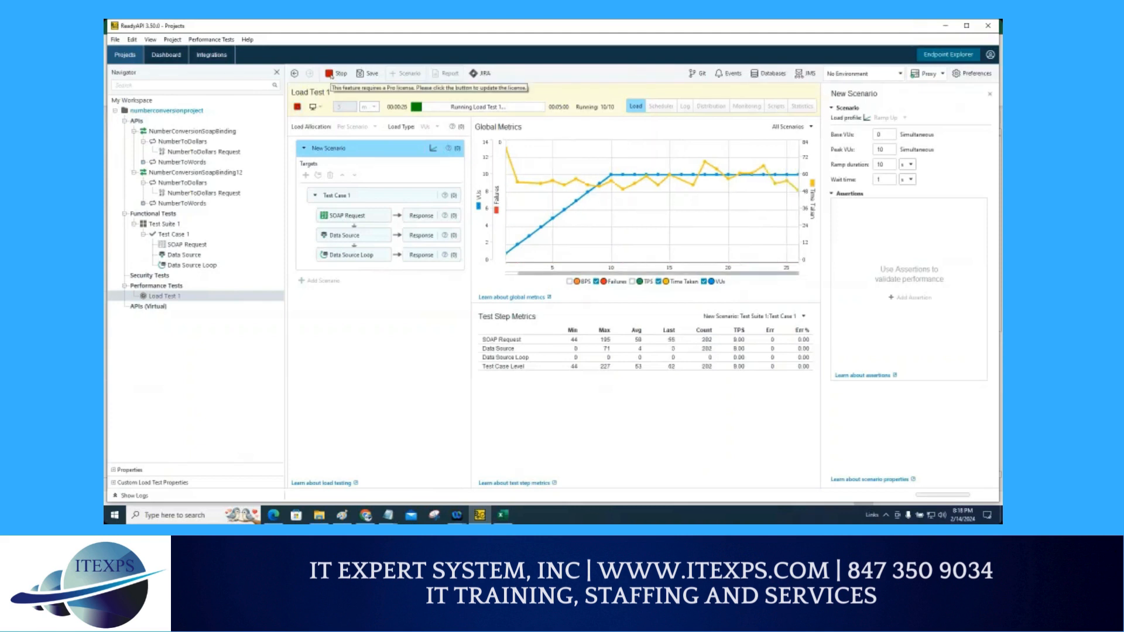
{"action": "left_click", "coordinate": [330, 74]}
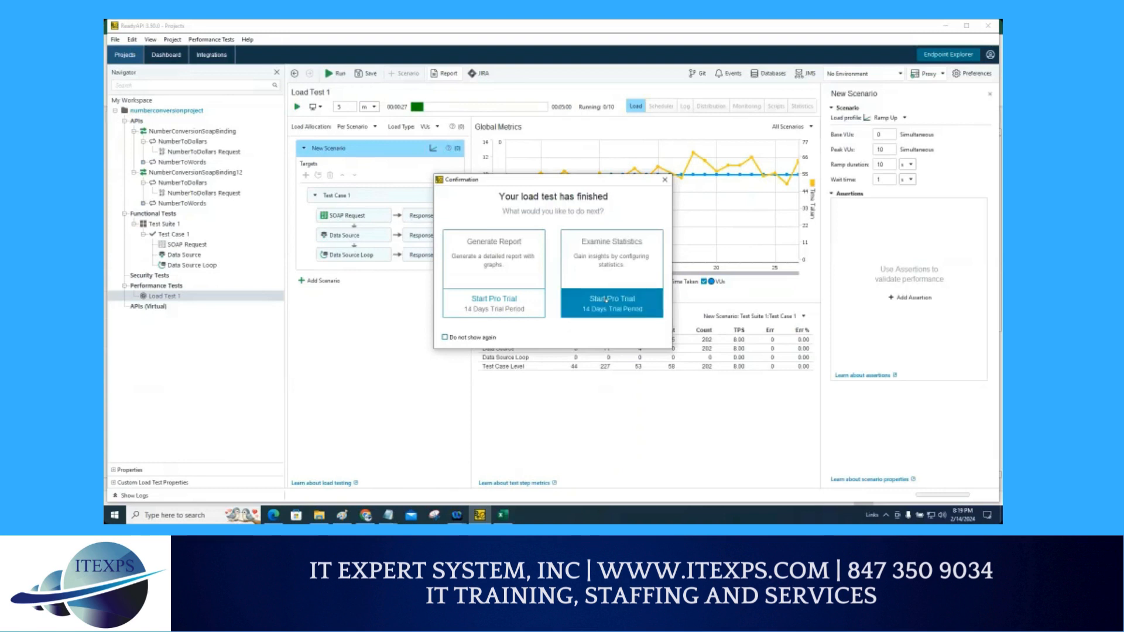
Step: Start the Pro trial for Examine Statistics and open the load test's Statistics view
{"action": "left_click", "coordinate": [606, 300]}
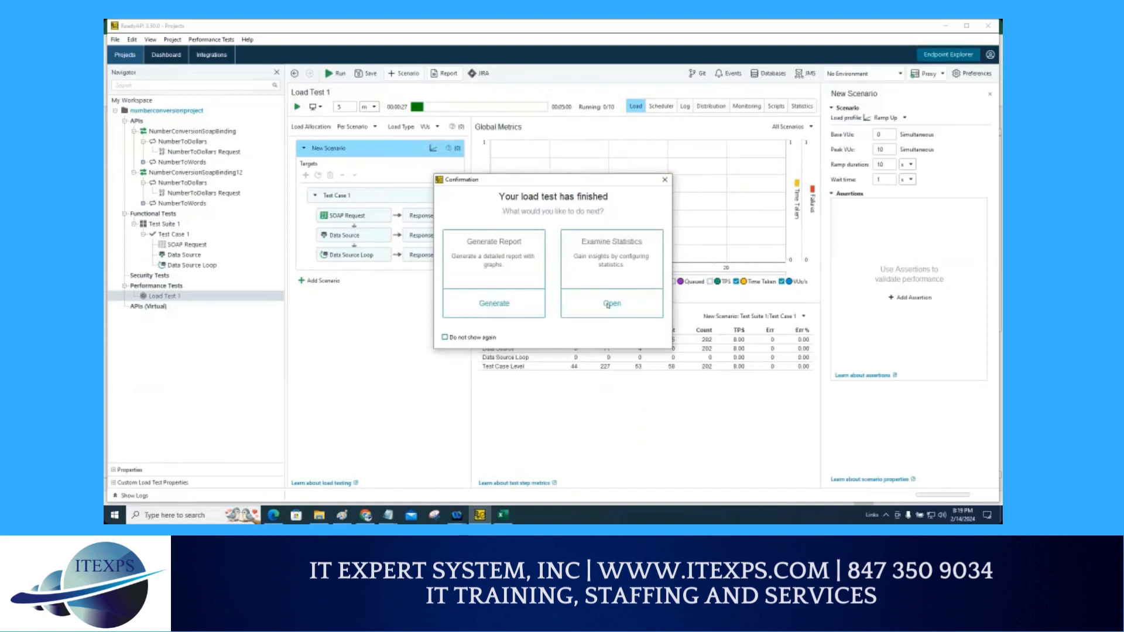
{"action": "left_click", "coordinate": [609, 304]}
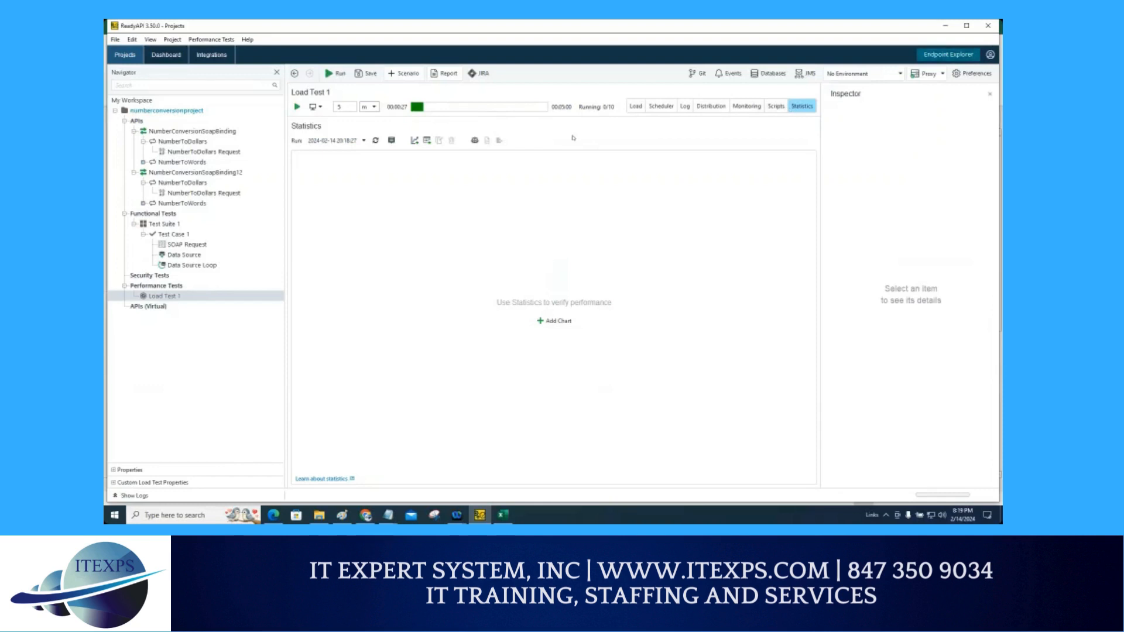
{"action": "left_click", "coordinate": [636, 108]}
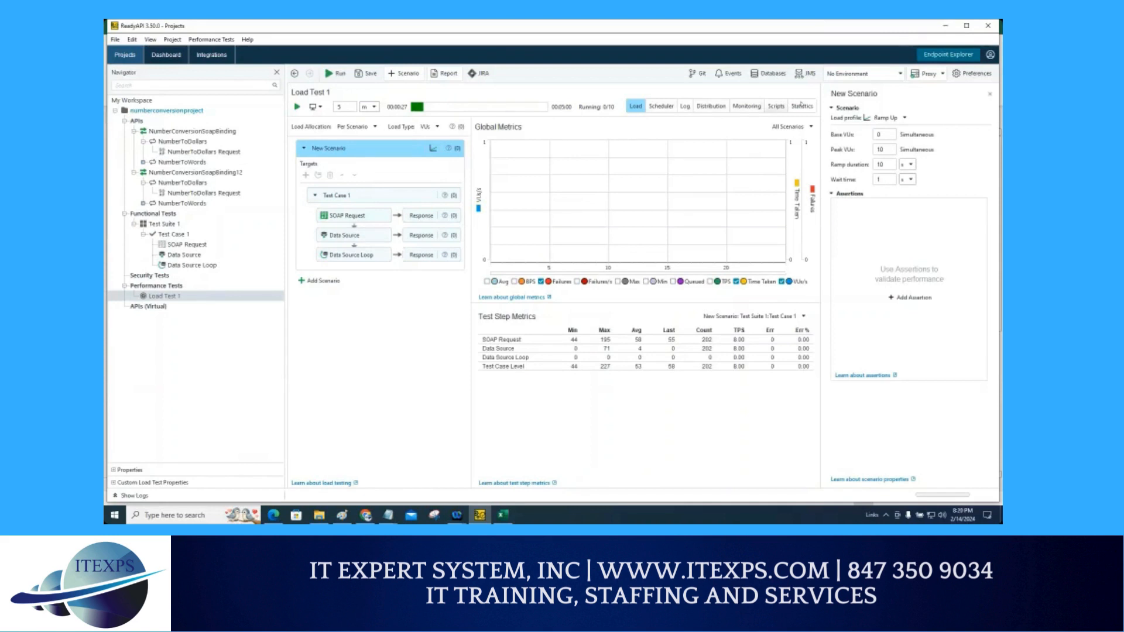
{"action": "left_click", "coordinate": [802, 106]}
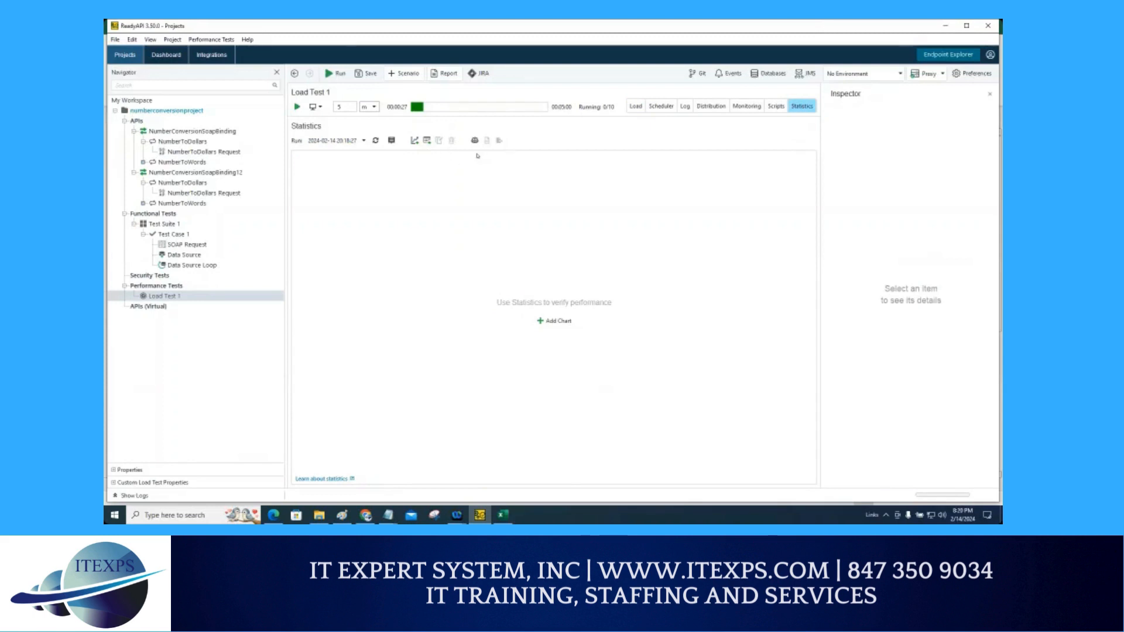
{"action": "mouse_move", "coordinate": [481, 127]}
{"action": "left_mouse_down"}
{"action": "mouse_move", "coordinate": [469, 147]}
{"action": "mouse_move", "coordinate": [471, 107]}
{"action": "left_mouse_up"}
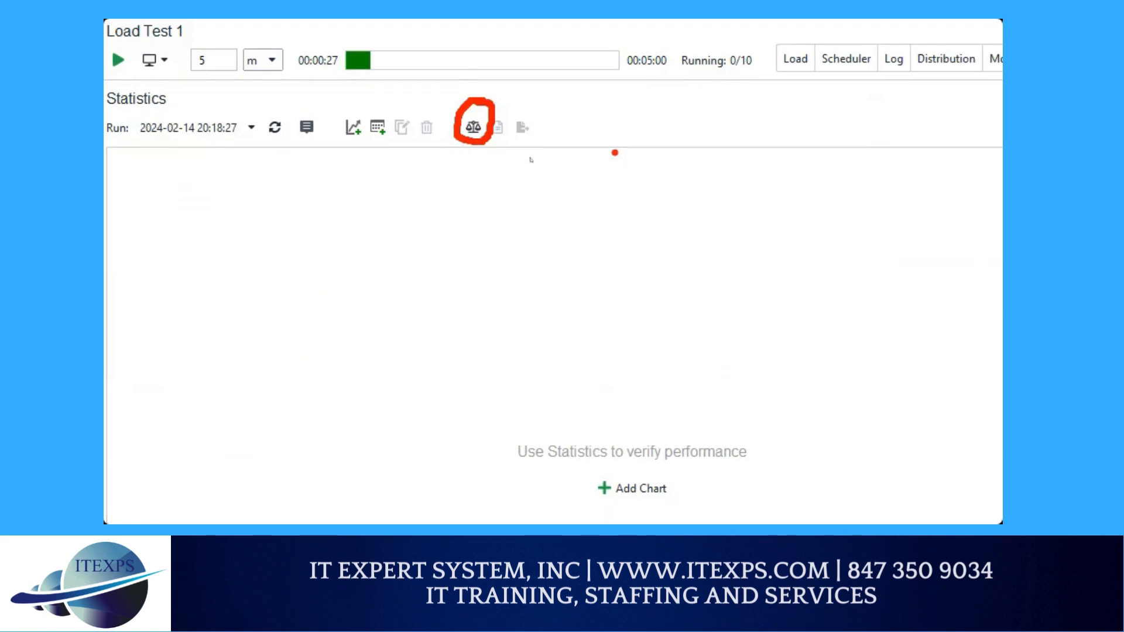
{"action": "left_click", "coordinate": [473, 127]}
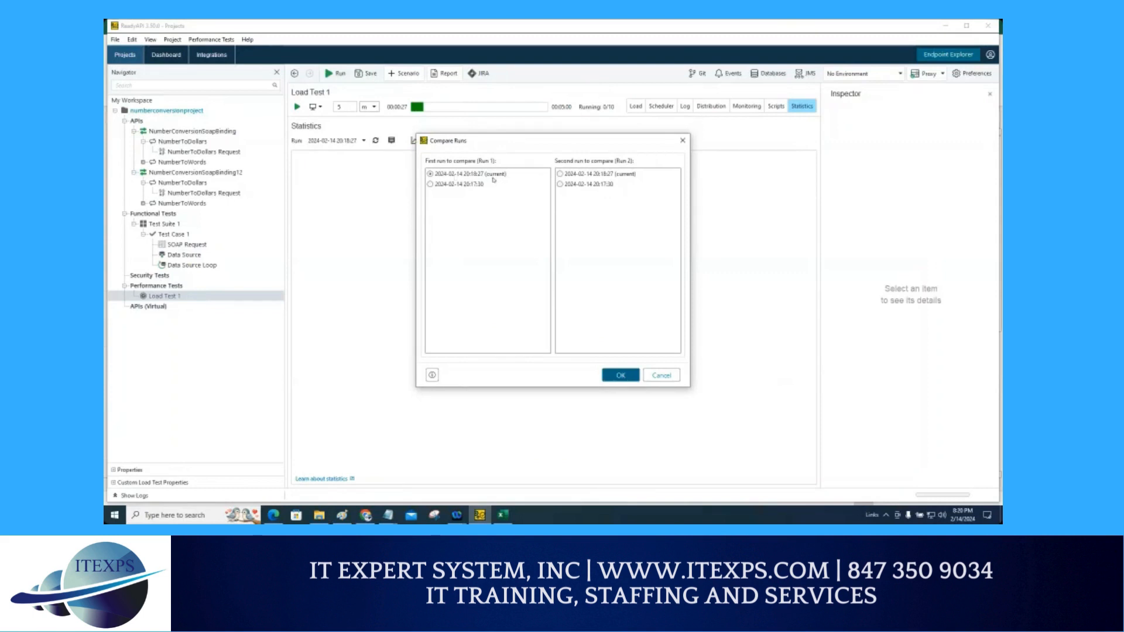
{"action": "left_click", "coordinate": [560, 186]}
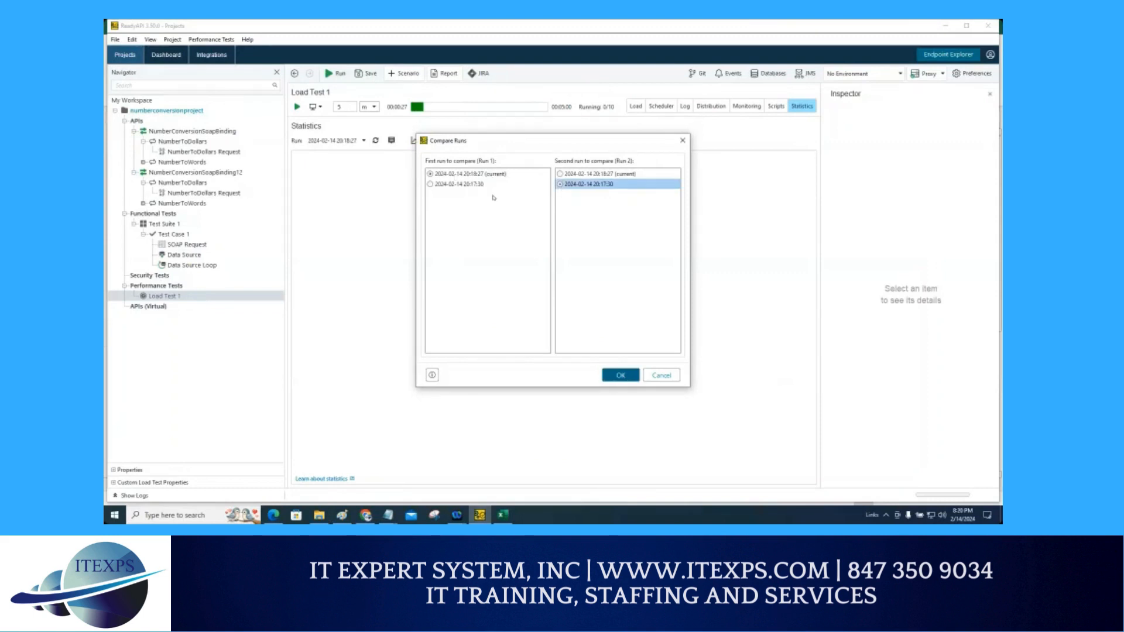
{"action": "left_click_drag", "start_coordinate": [418, 171], "coordinate": [436, 162]}
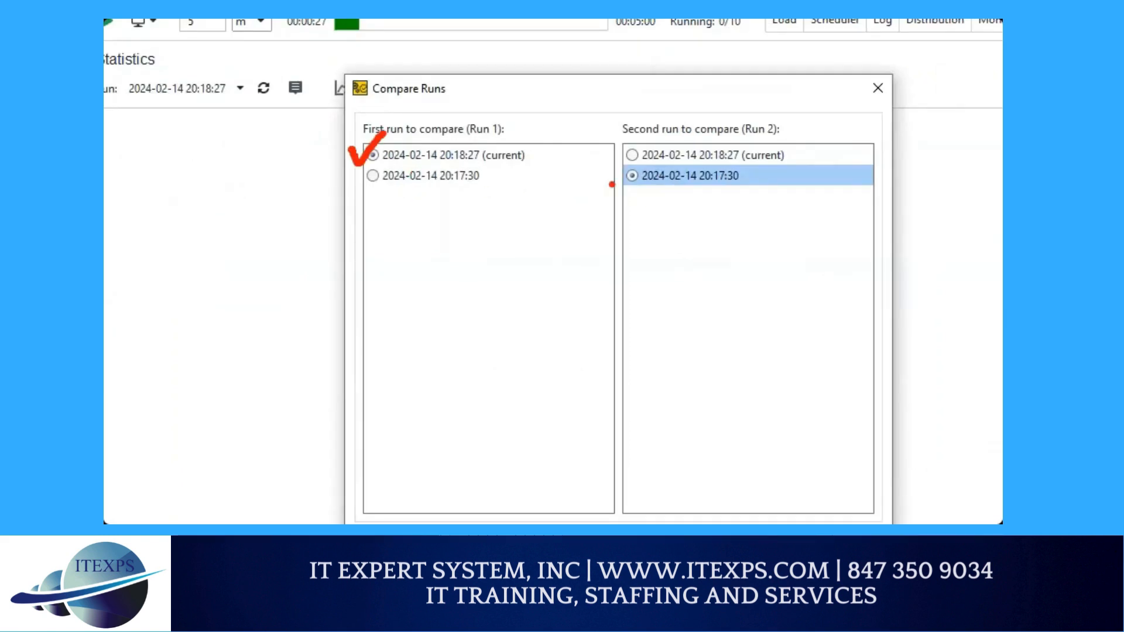
{"action": "left_click_drag", "start_coordinate": [612, 185], "coordinate": [638, 173]}
{"action": "left_click_drag", "start_coordinate": [443, 153], "coordinate": [619, 186]}
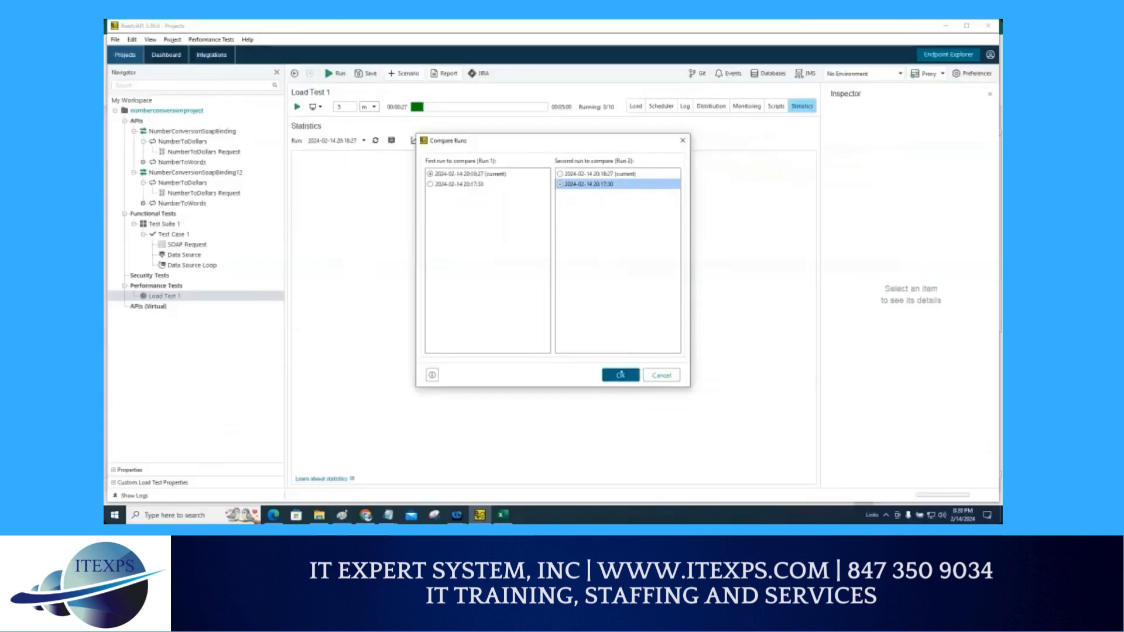
{"action": "left_click", "coordinate": [618, 374]}
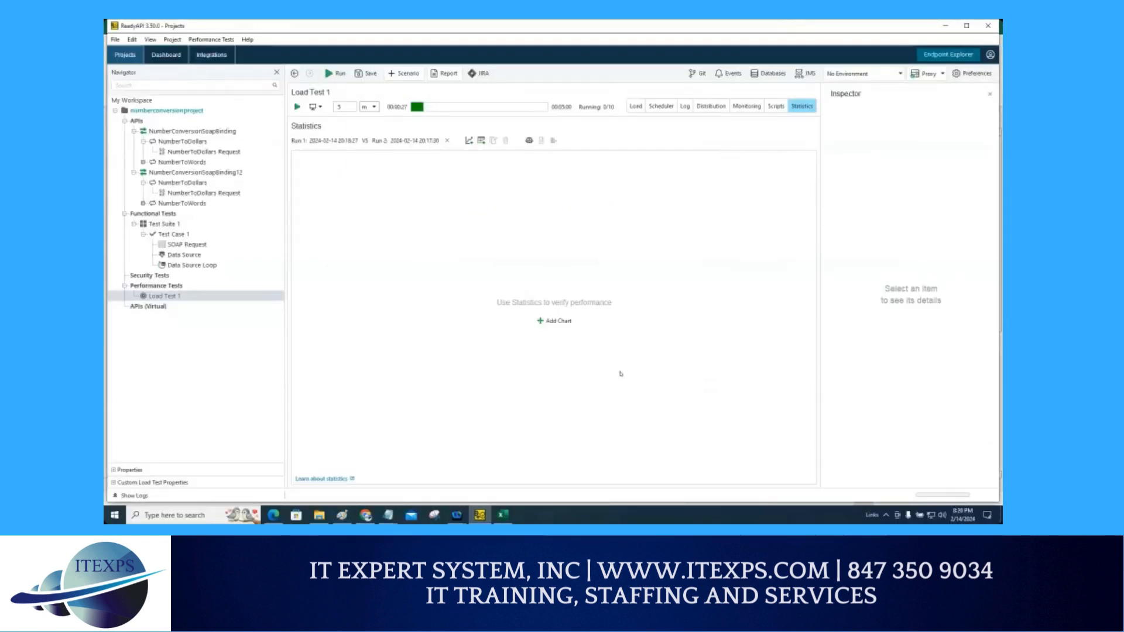
Step: Add a statistics chart of load test failures per second and test case runs per second for both runs
{"action": "left_click", "coordinate": [554, 321]}
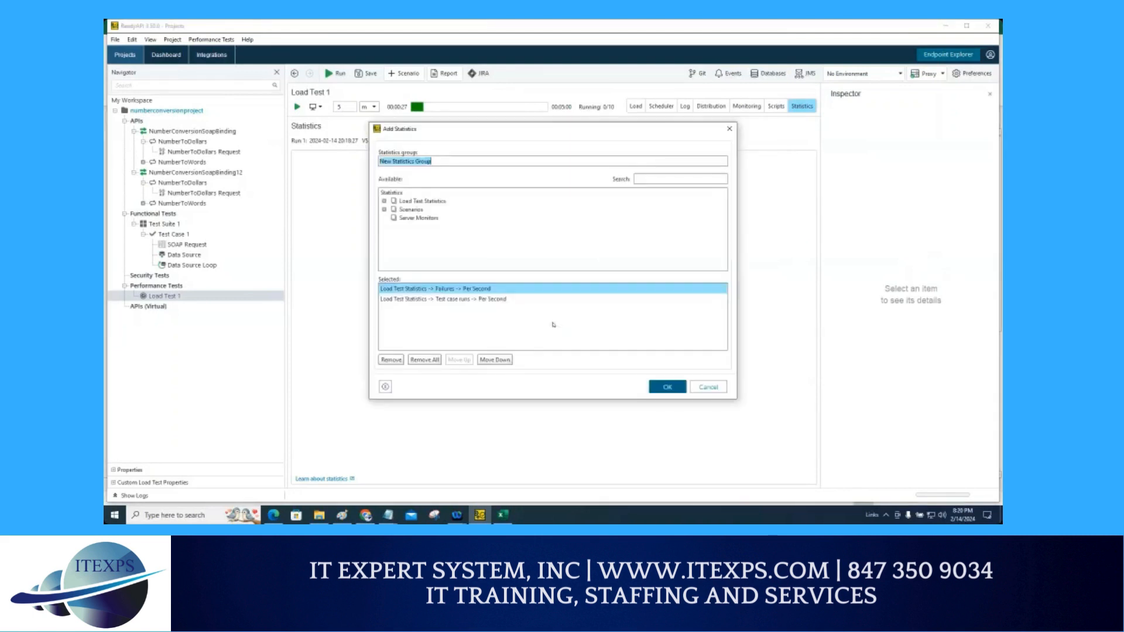
{"action": "left_click", "coordinate": [655, 389]}
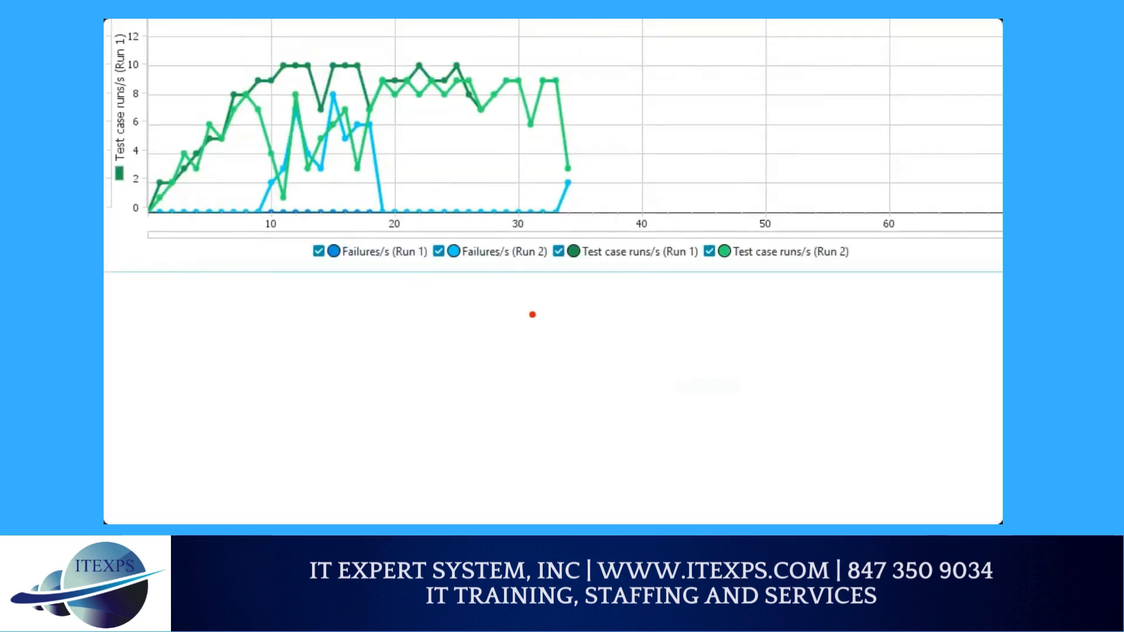
{"action": "left_click_drag", "start_coordinate": [533, 315], "coordinate": [666, 308]}
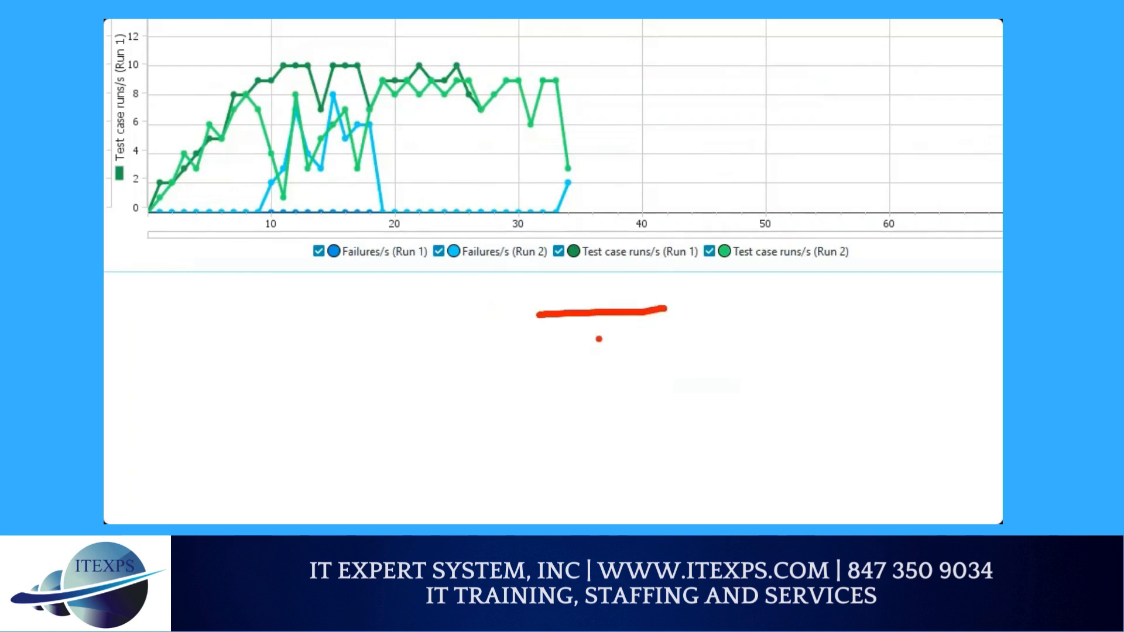
{"action": "left_click_drag", "start_coordinate": [591, 367], "coordinate": [596, 323]}
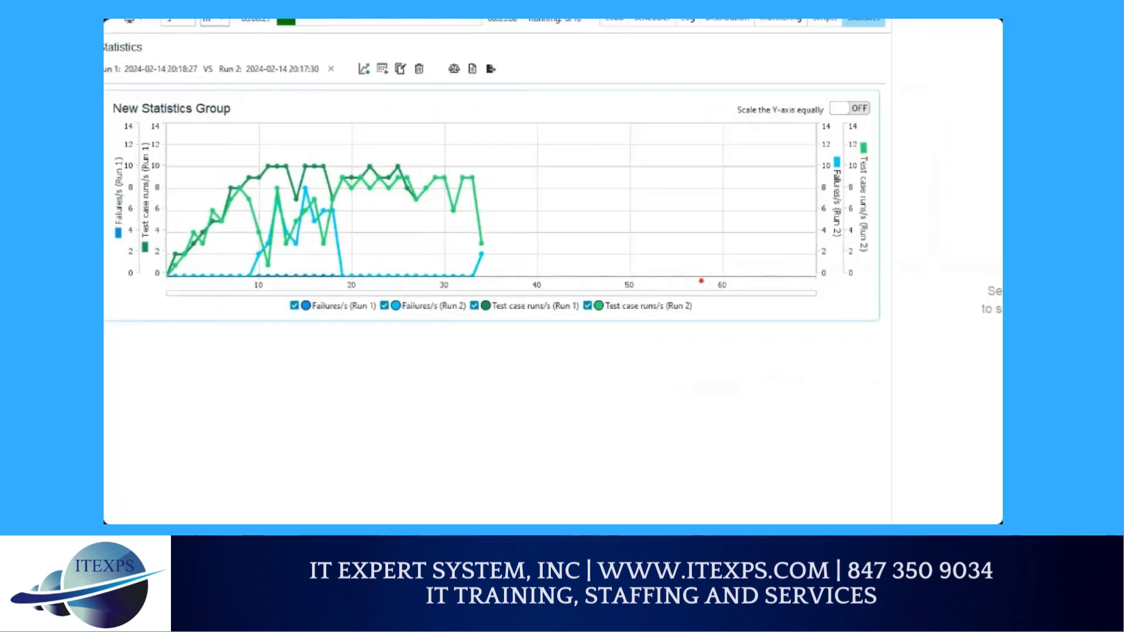
{"action": "mouse_move", "coordinate": [140, 135]}
{"action": "left_mouse_down"}
{"action": "mouse_move", "coordinate": [129, 145]}
{"action": "mouse_move", "coordinate": [147, 262]}
{"action": "mouse_move", "coordinate": [170, 151]}
{"action": "left_mouse_up"}
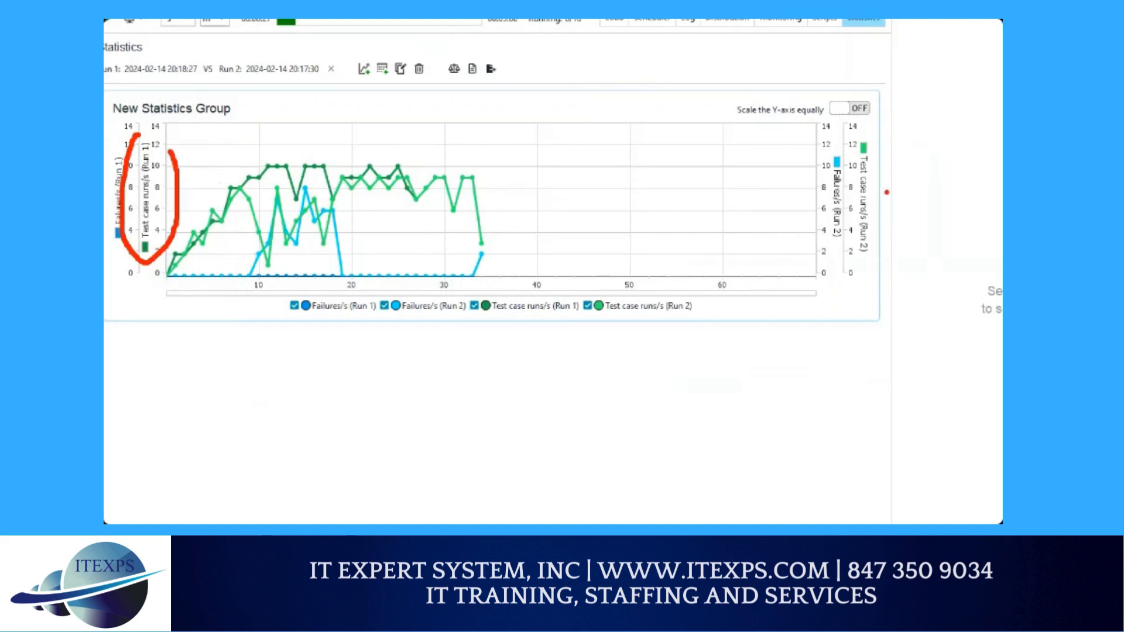
{"action": "left_click_drag", "start_coordinate": [878, 218], "coordinate": [880, 248]}
{"action": "mouse_move", "coordinate": [246, 200]}
{"action": "left_mouse_down"}
{"action": "mouse_move", "coordinate": [269, 248]}
{"action": "mouse_move", "coordinate": [275, 195]}
{"action": "mouse_move", "coordinate": [296, 236]}
{"action": "mouse_move", "coordinate": [310, 195]}
{"action": "mouse_move", "coordinate": [321, 229]}
{"action": "mouse_move", "coordinate": [335, 187]}
{"action": "left_mouse_up"}
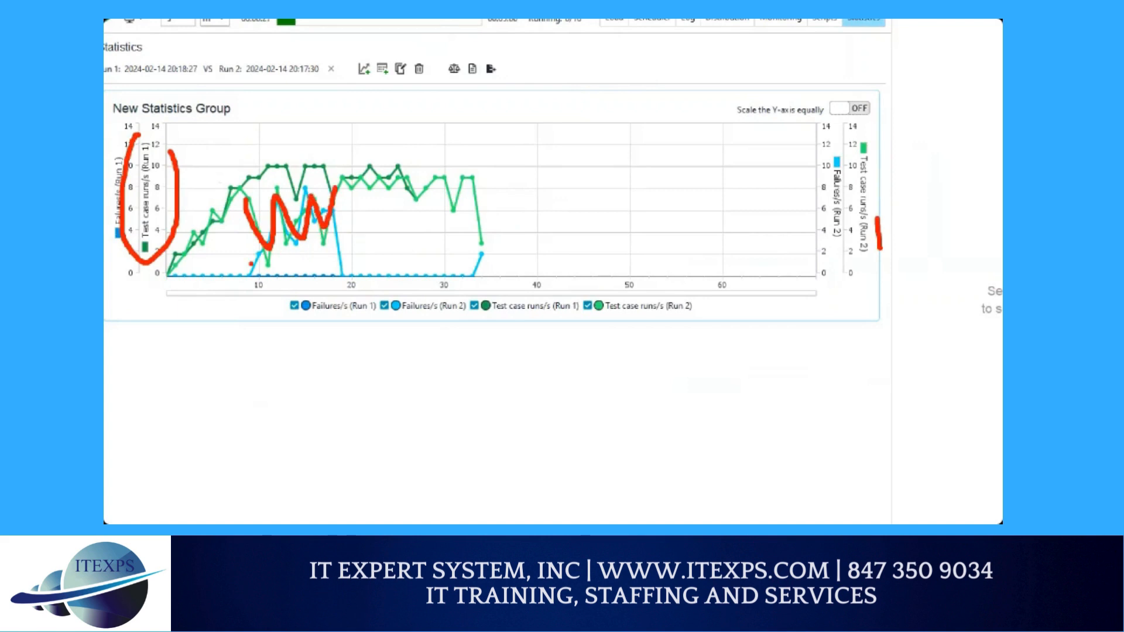
{"action": "left_click_drag", "start_coordinate": [250, 264], "coordinate": [372, 229]}
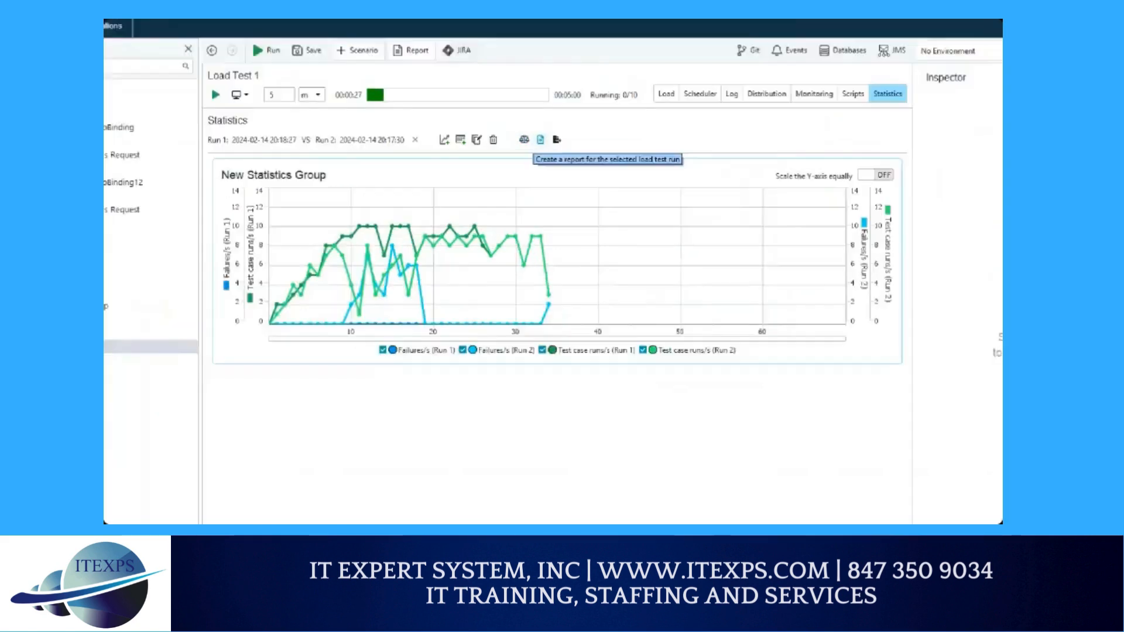
Step: Create a printable compare-runs report for Load Test 1 and scroll through its statistics graph
{"action": "left_click_drag", "start_coordinate": [535, 116], "coordinate": [550, 115]}
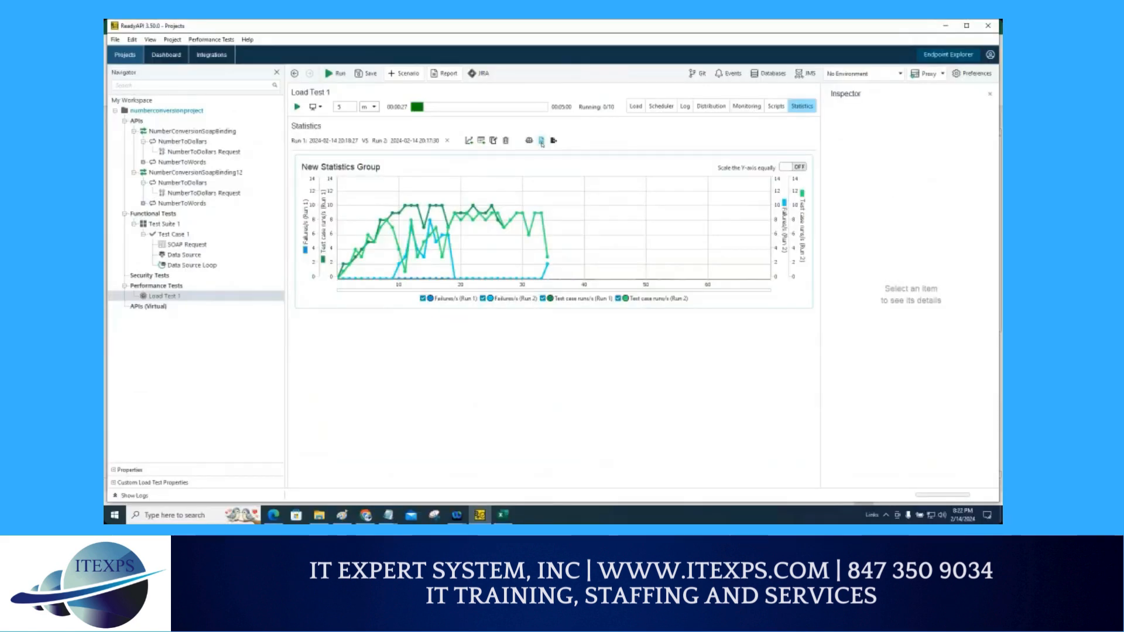
{"action": "left_click", "coordinate": [541, 141]}
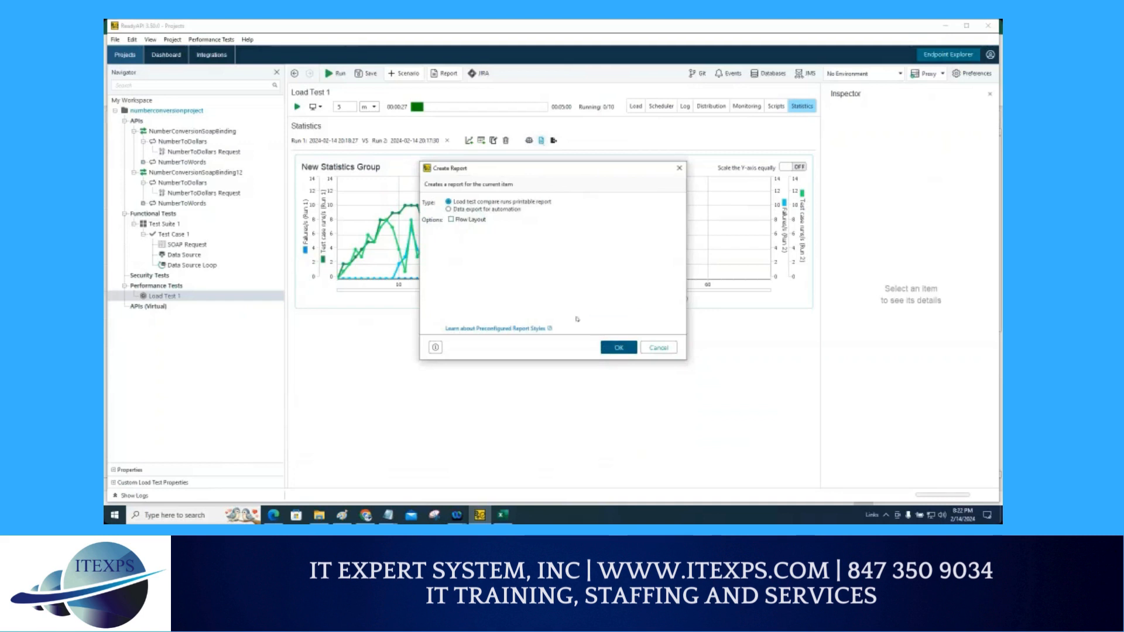
{"action": "left_click", "coordinate": [612, 350]}
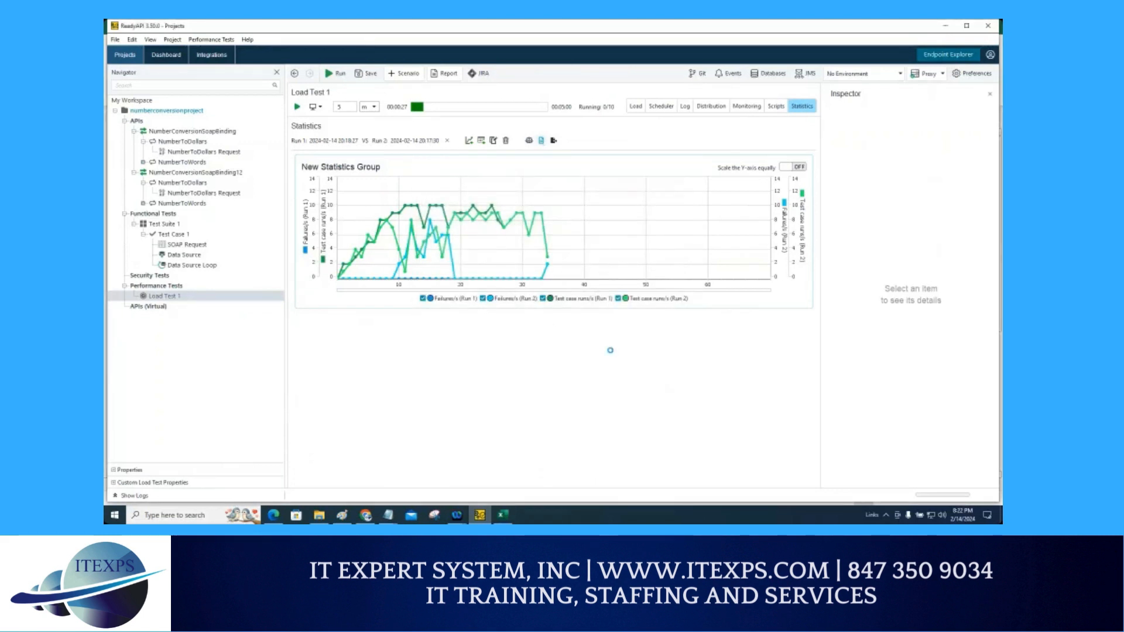
{"action": "scroll", "coordinate": [627, 278], "scroll_direction": "down", "scroll_amount": 3}
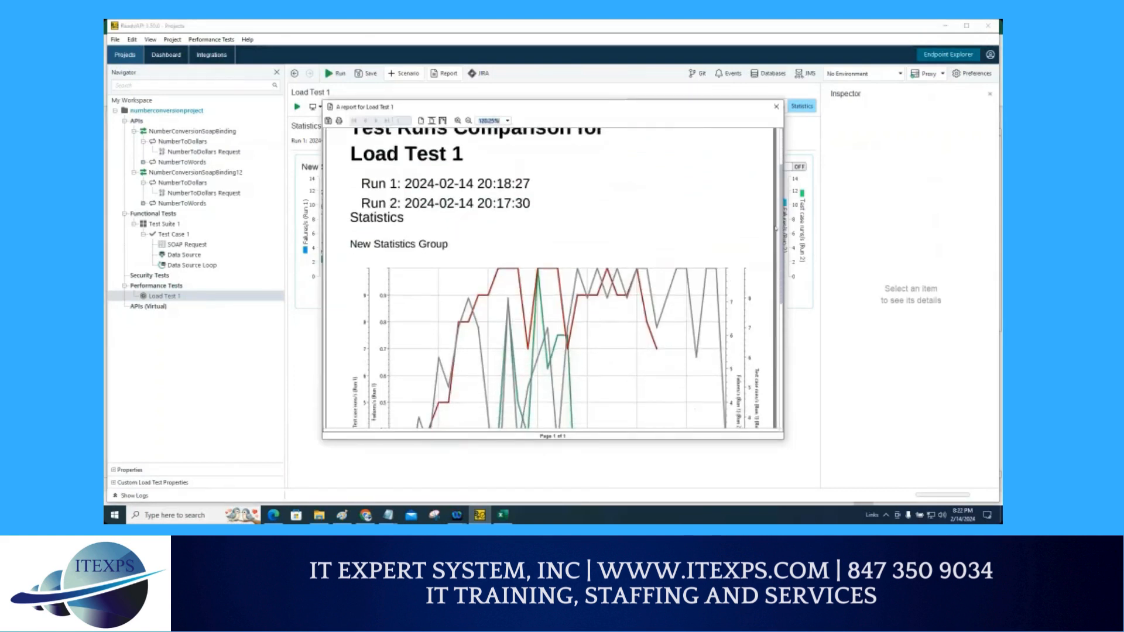
{"action": "left_click_drag", "start_coordinate": [776, 229], "coordinate": [776, 363]}
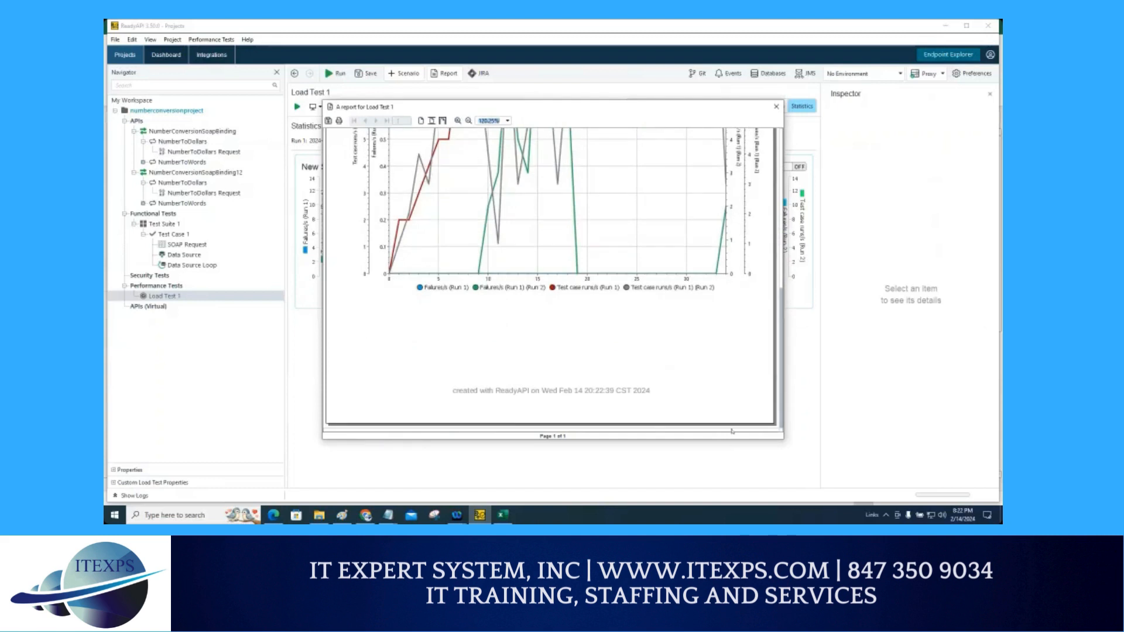
{"action": "scroll", "coordinate": [626, 326], "scroll_direction": "up", "scroll_amount": 7}
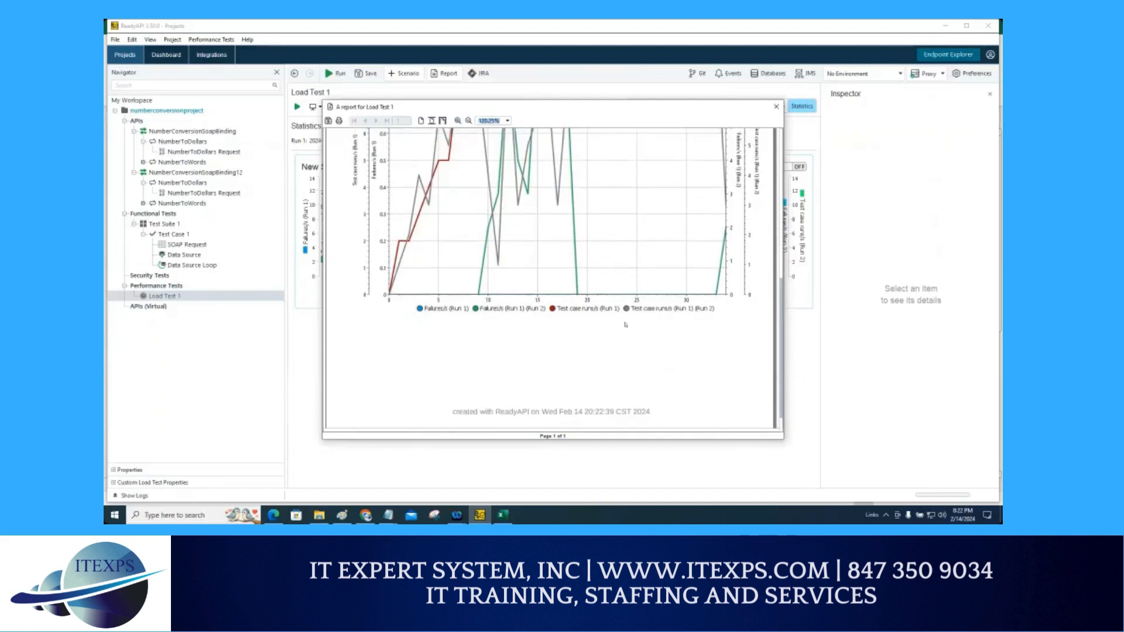
{"action": "scroll", "coordinate": [625, 325], "scroll_direction": "up", "scroll_amount": 2}
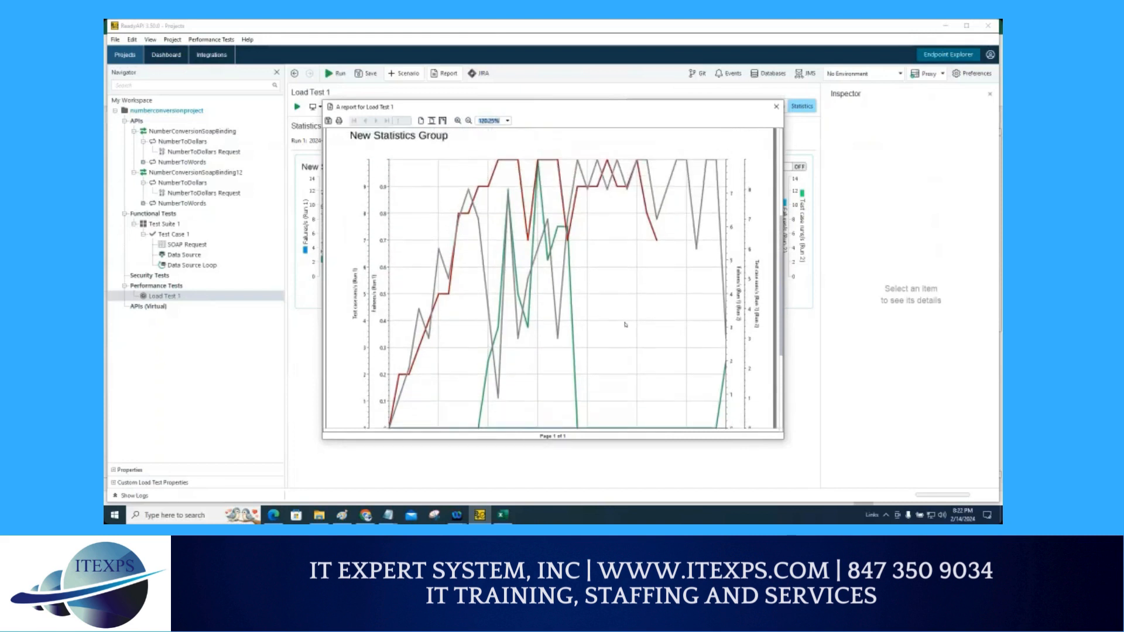